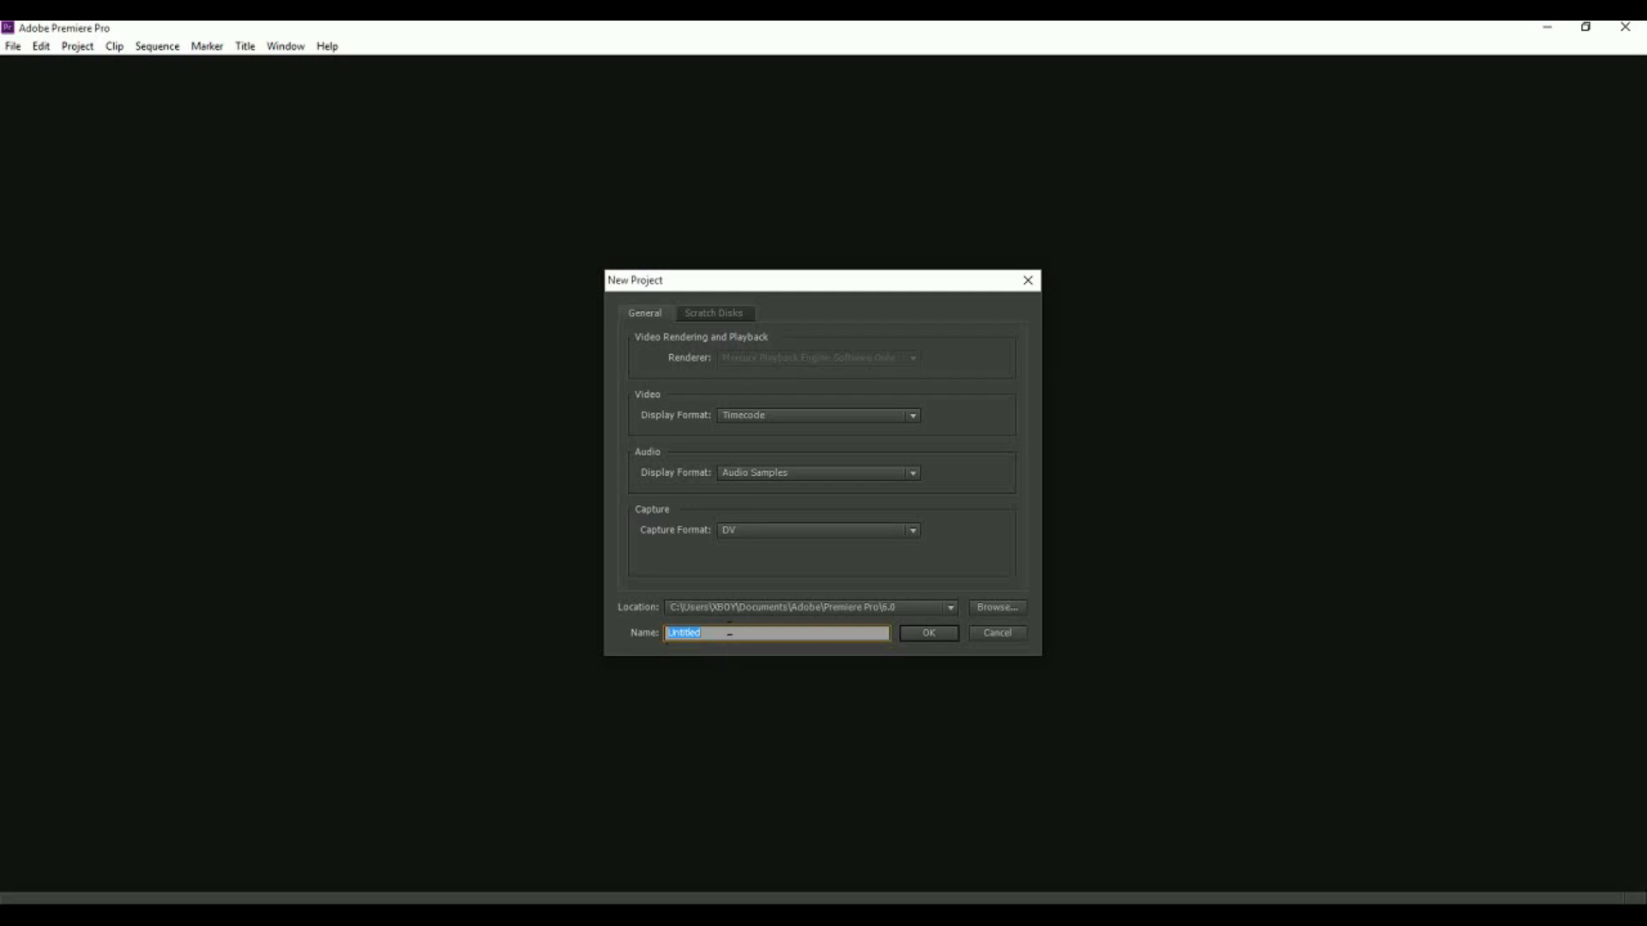
Name the new project "Test PRo" and create it with the default video, audio and capture formats
left_click_drag(654, 279, 634, 280)
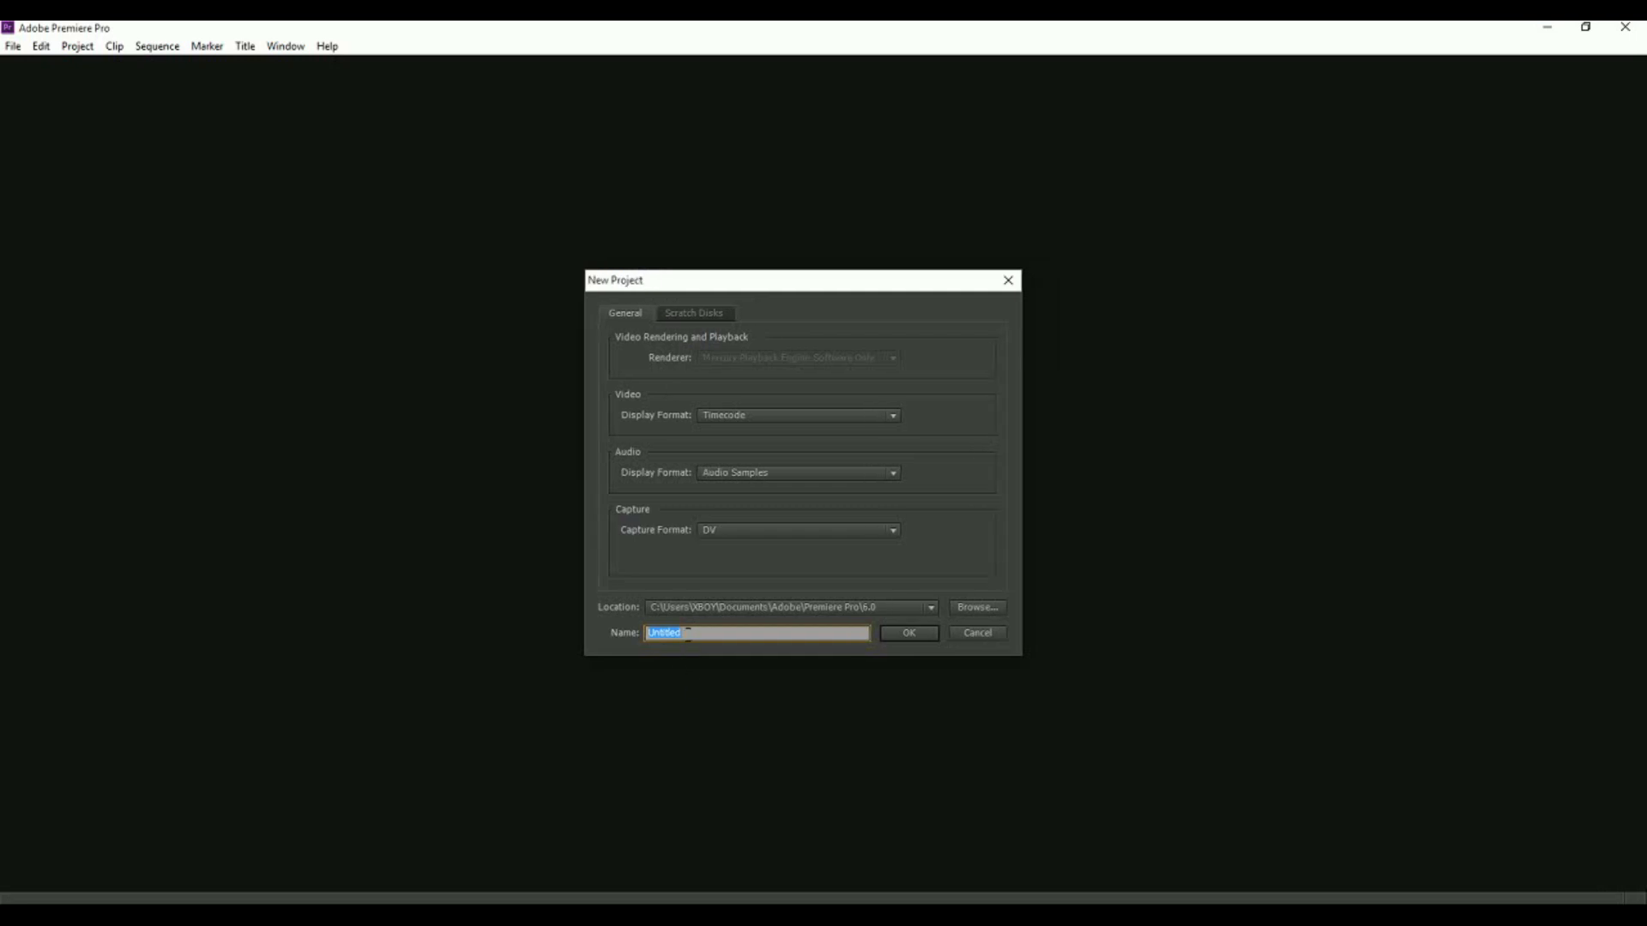
type("Test PRo")
left_click(909, 632)
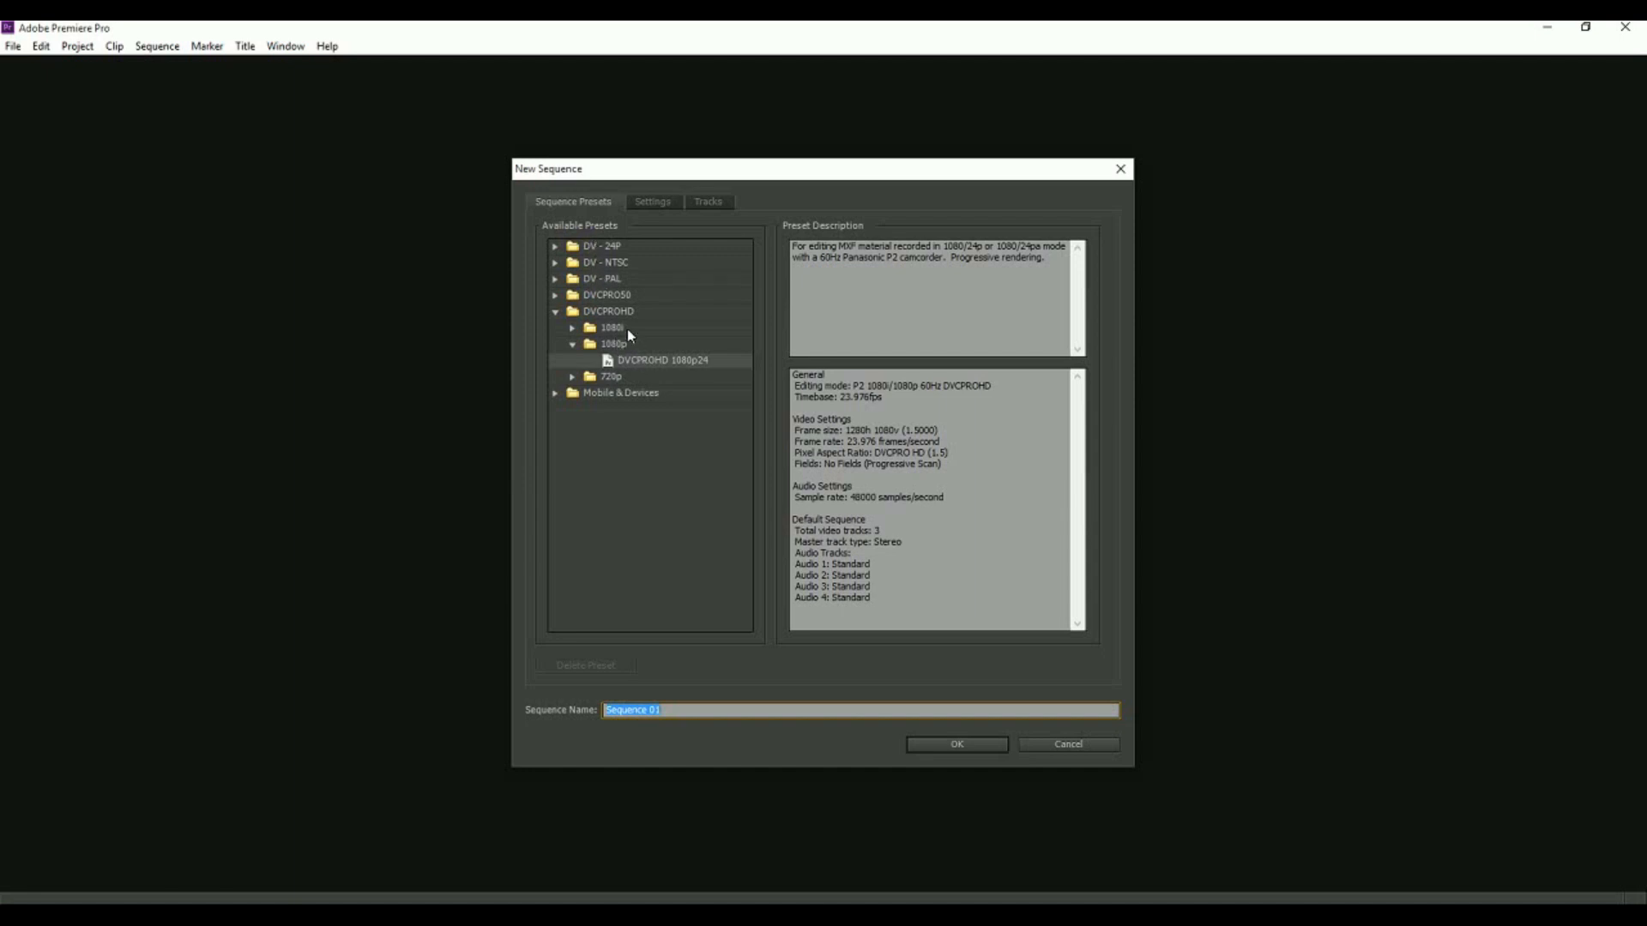
Create a new sequence named TEST using the DVCPROHD 1080p24 preset
left_click(649, 364)
left_click(617, 314)
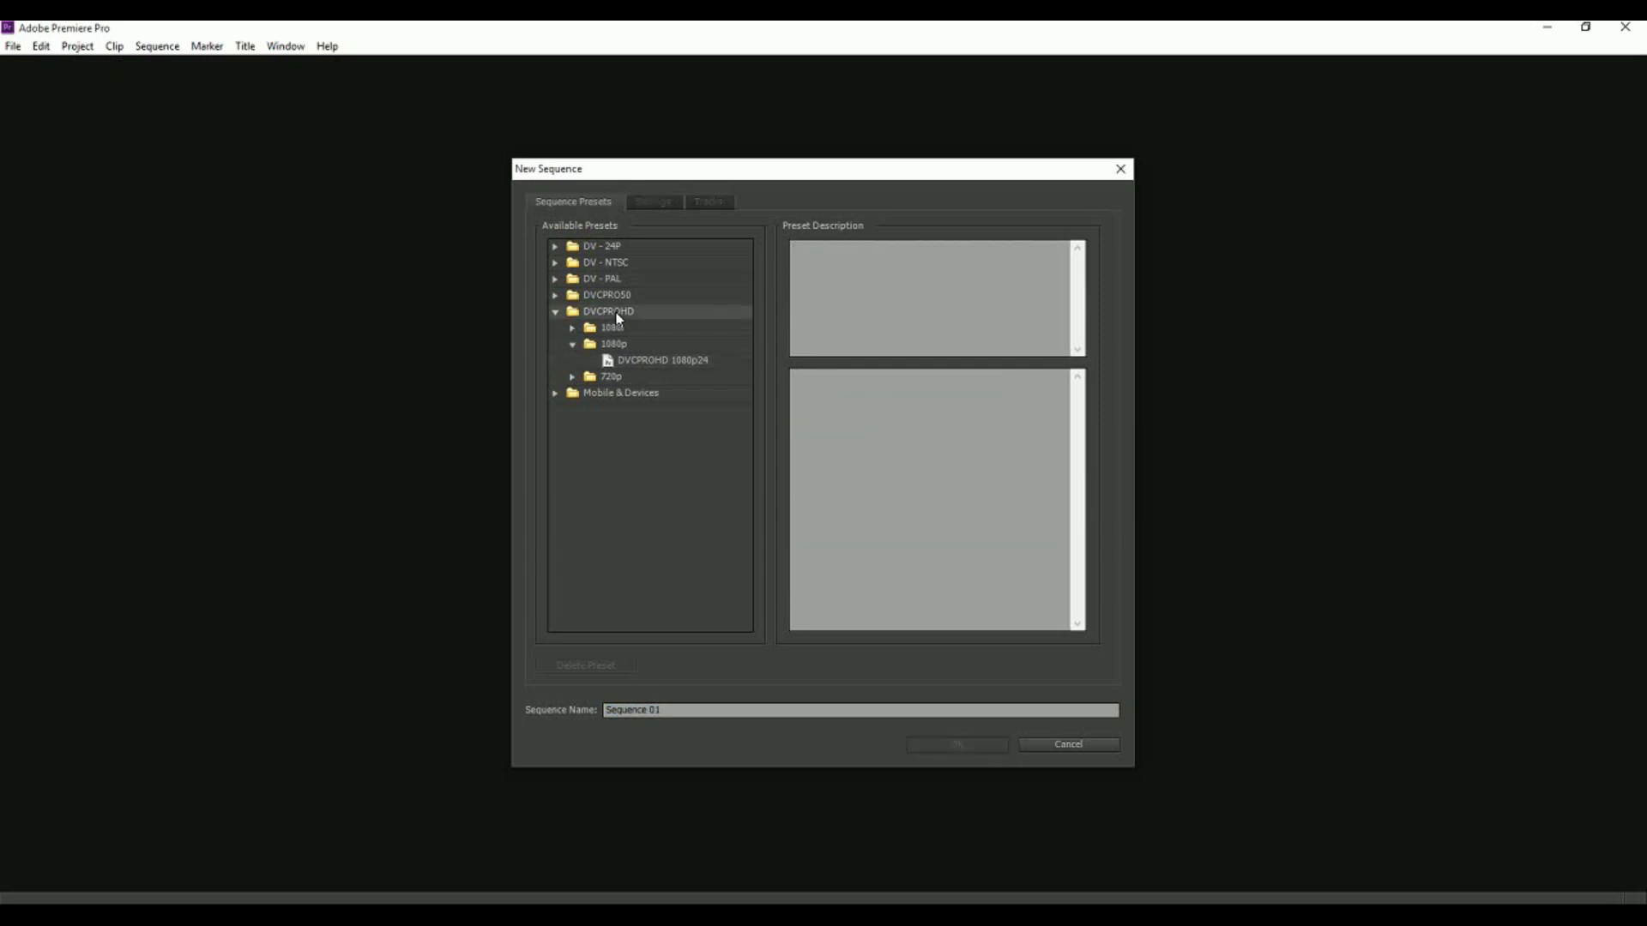
left_click(649, 363)
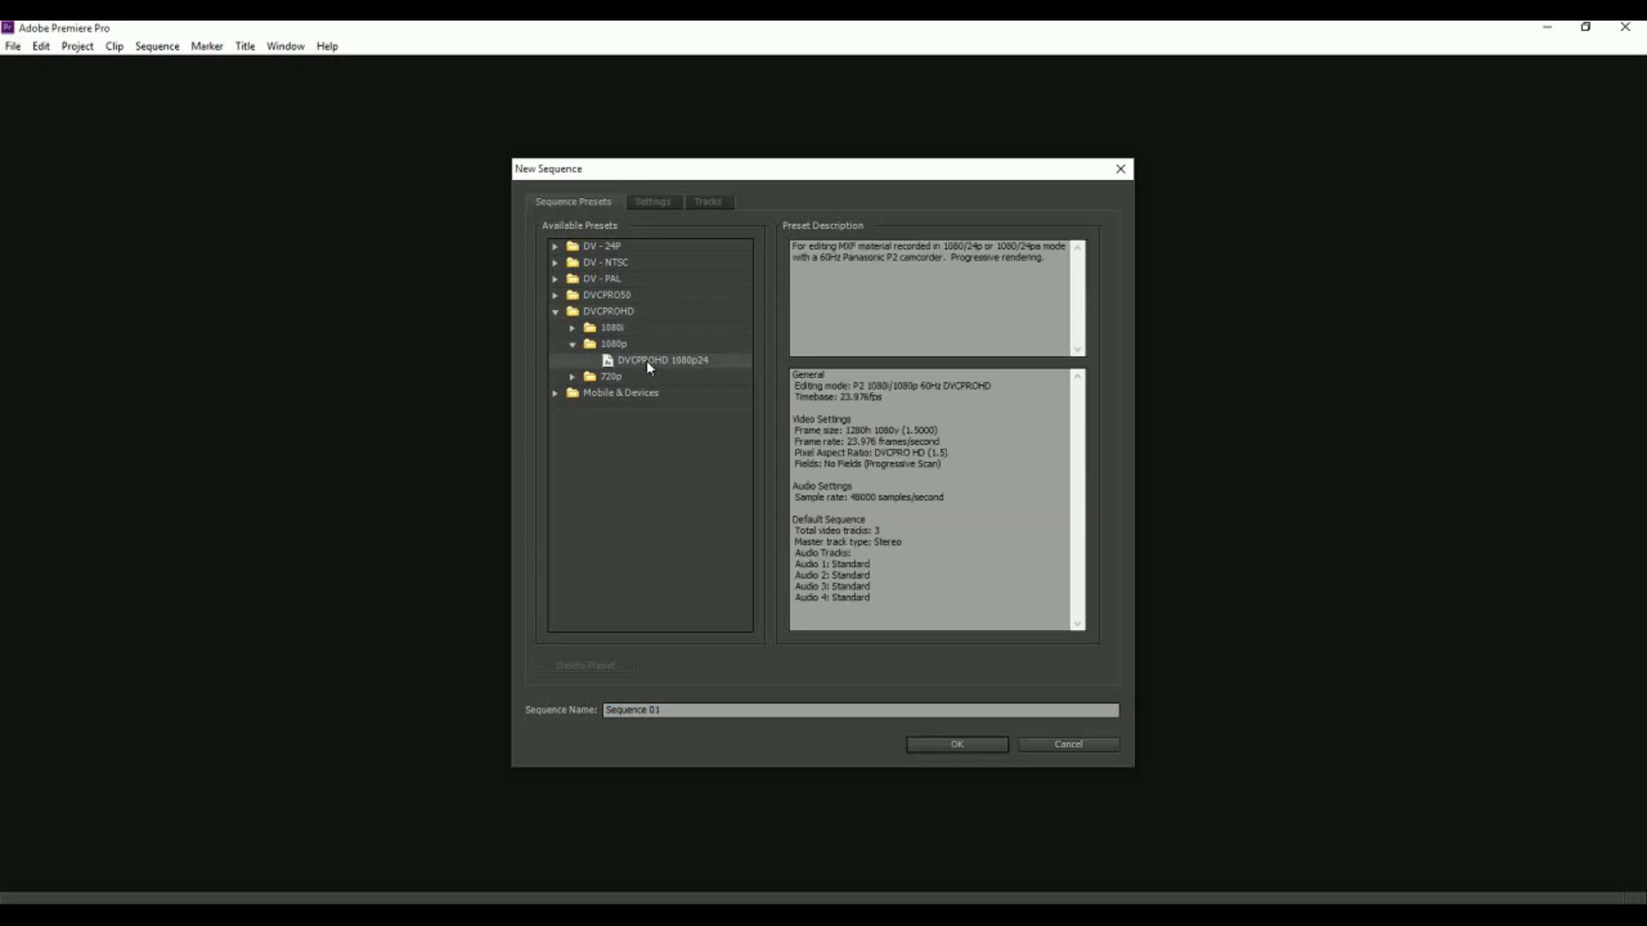
left_click(573, 327)
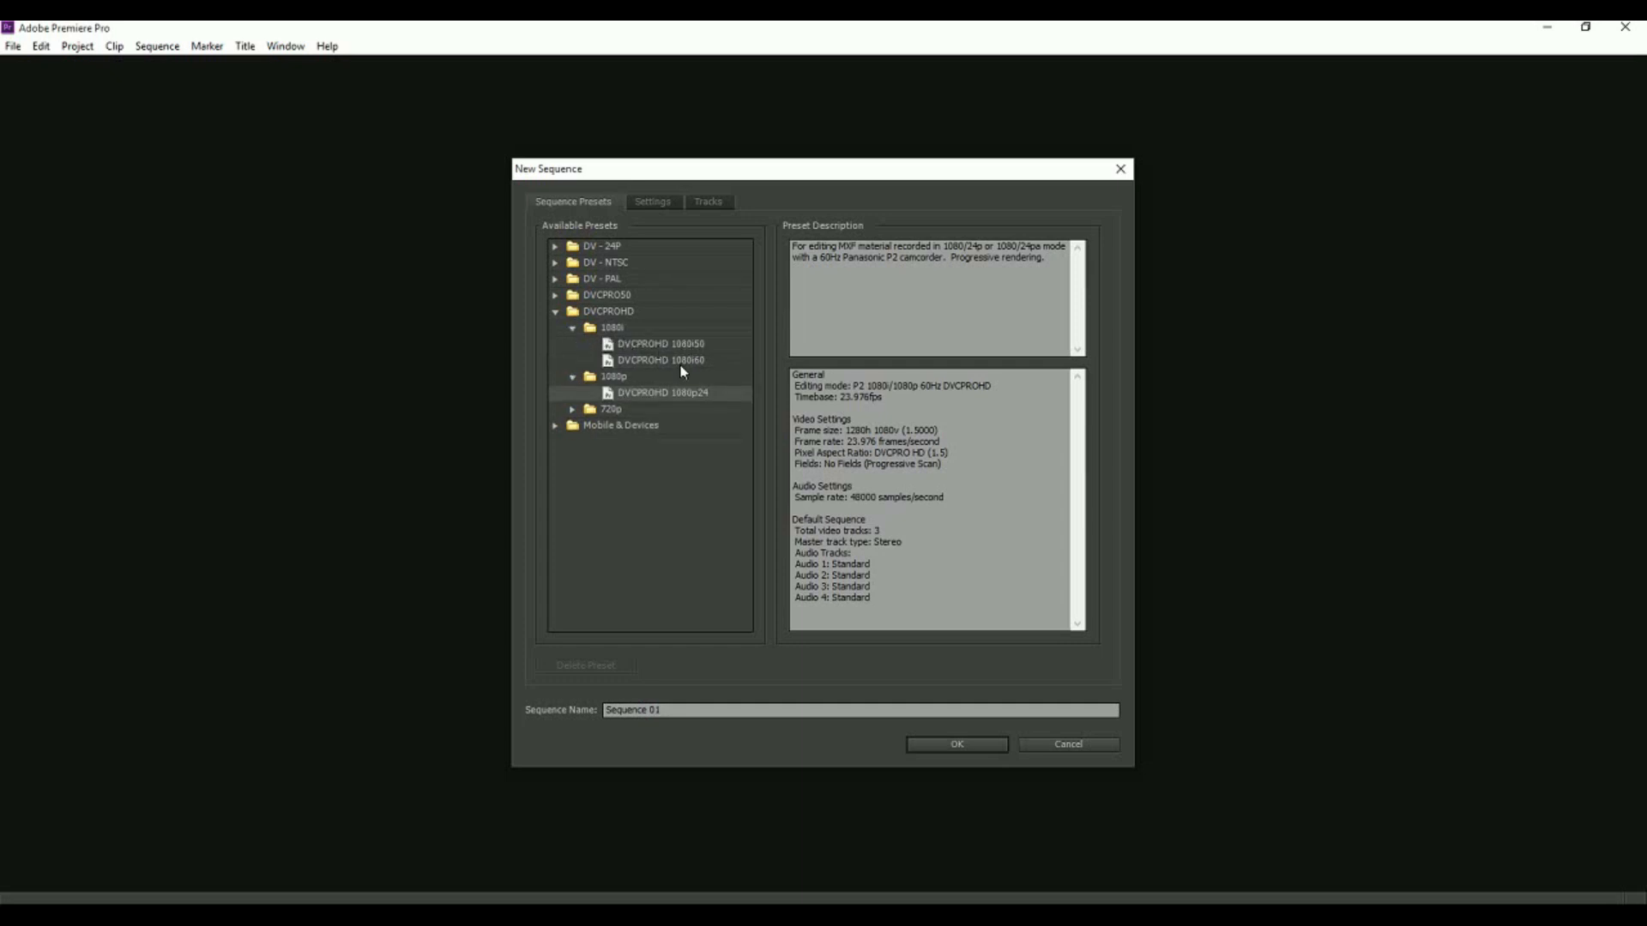
left_click(729, 711)
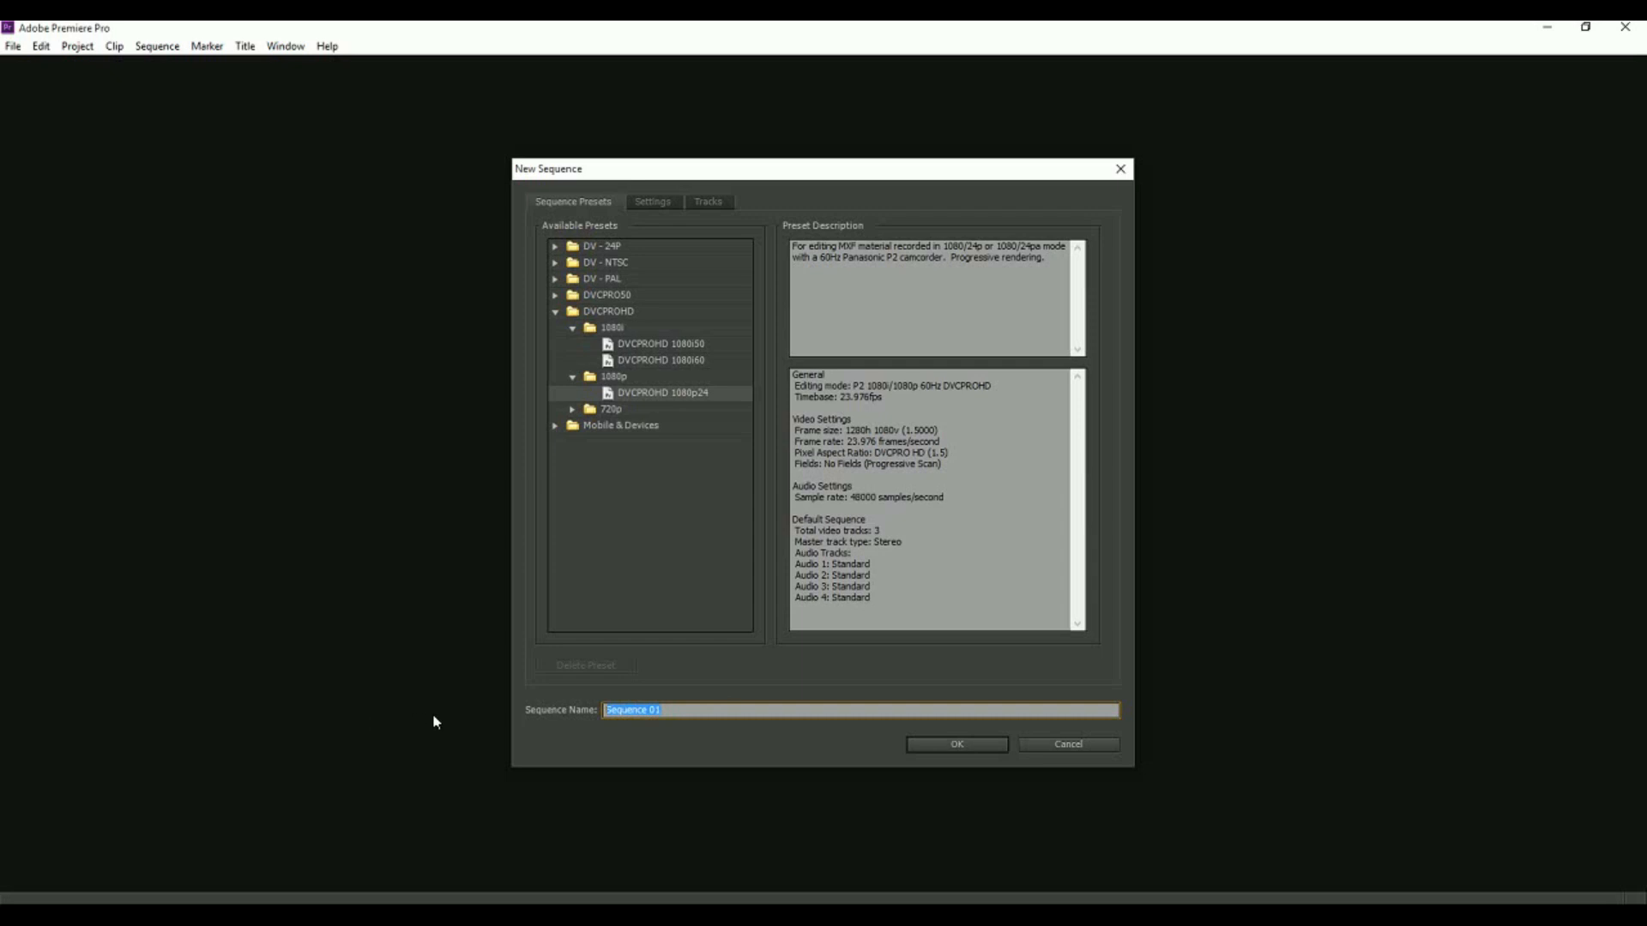
type("TEST")
left_click(956, 745)
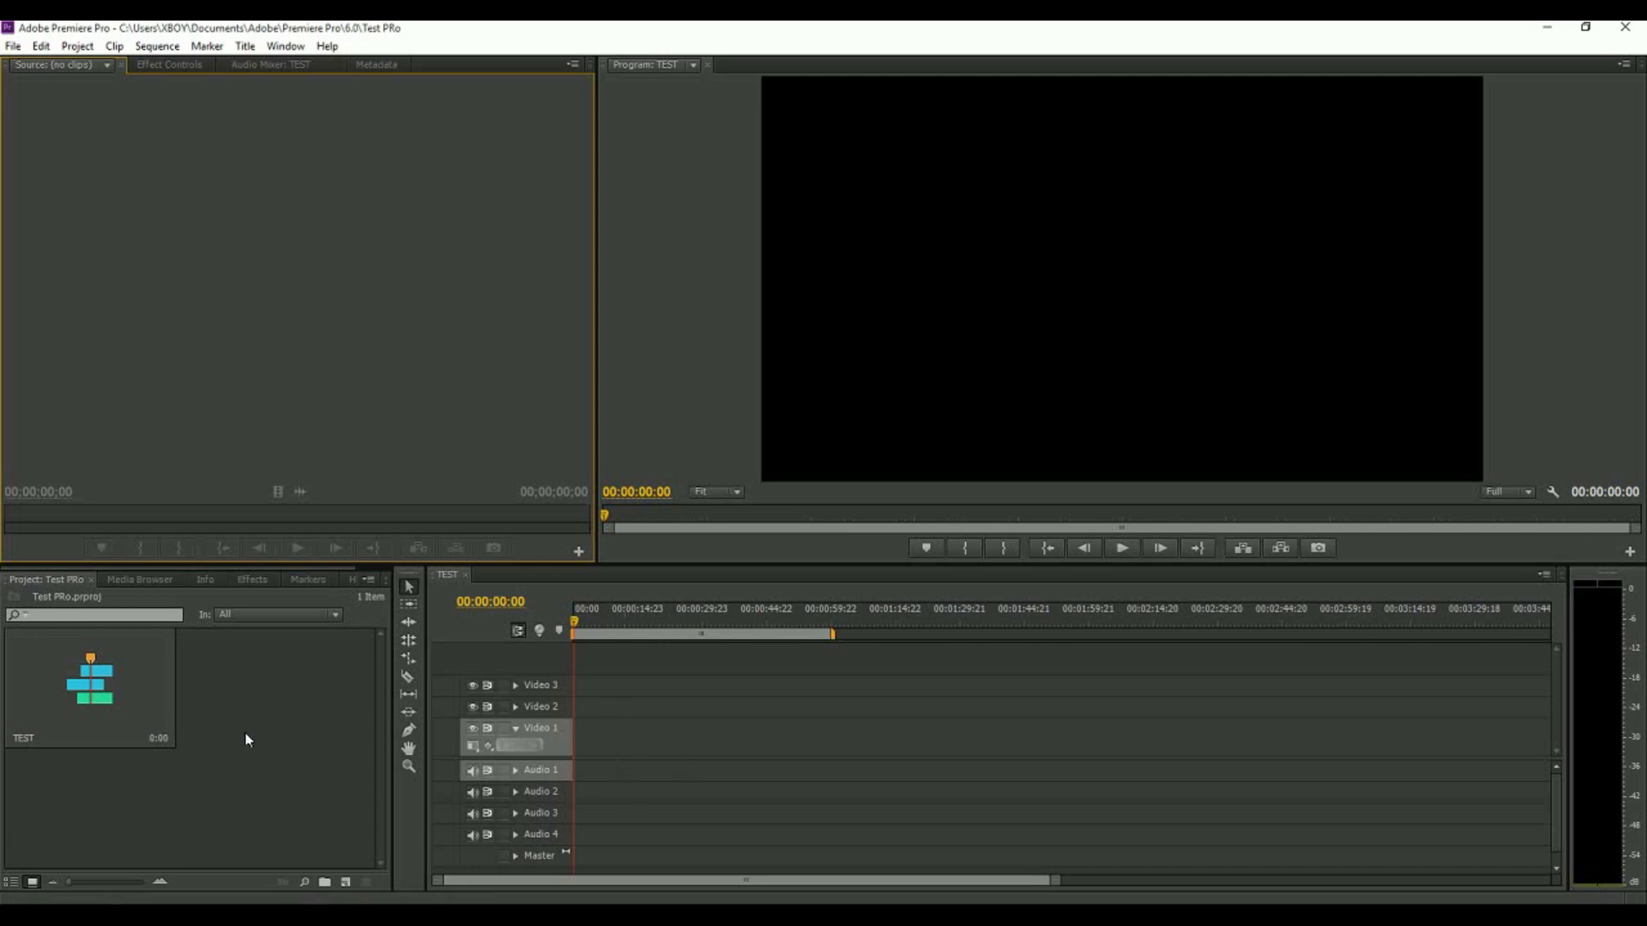
Start a media import and browse to the ENTRY folder inside WORKING PROJECTS, Dragon Assasin, MOVIE CLIPS on New Volume (G:)
left_click(12, 47)
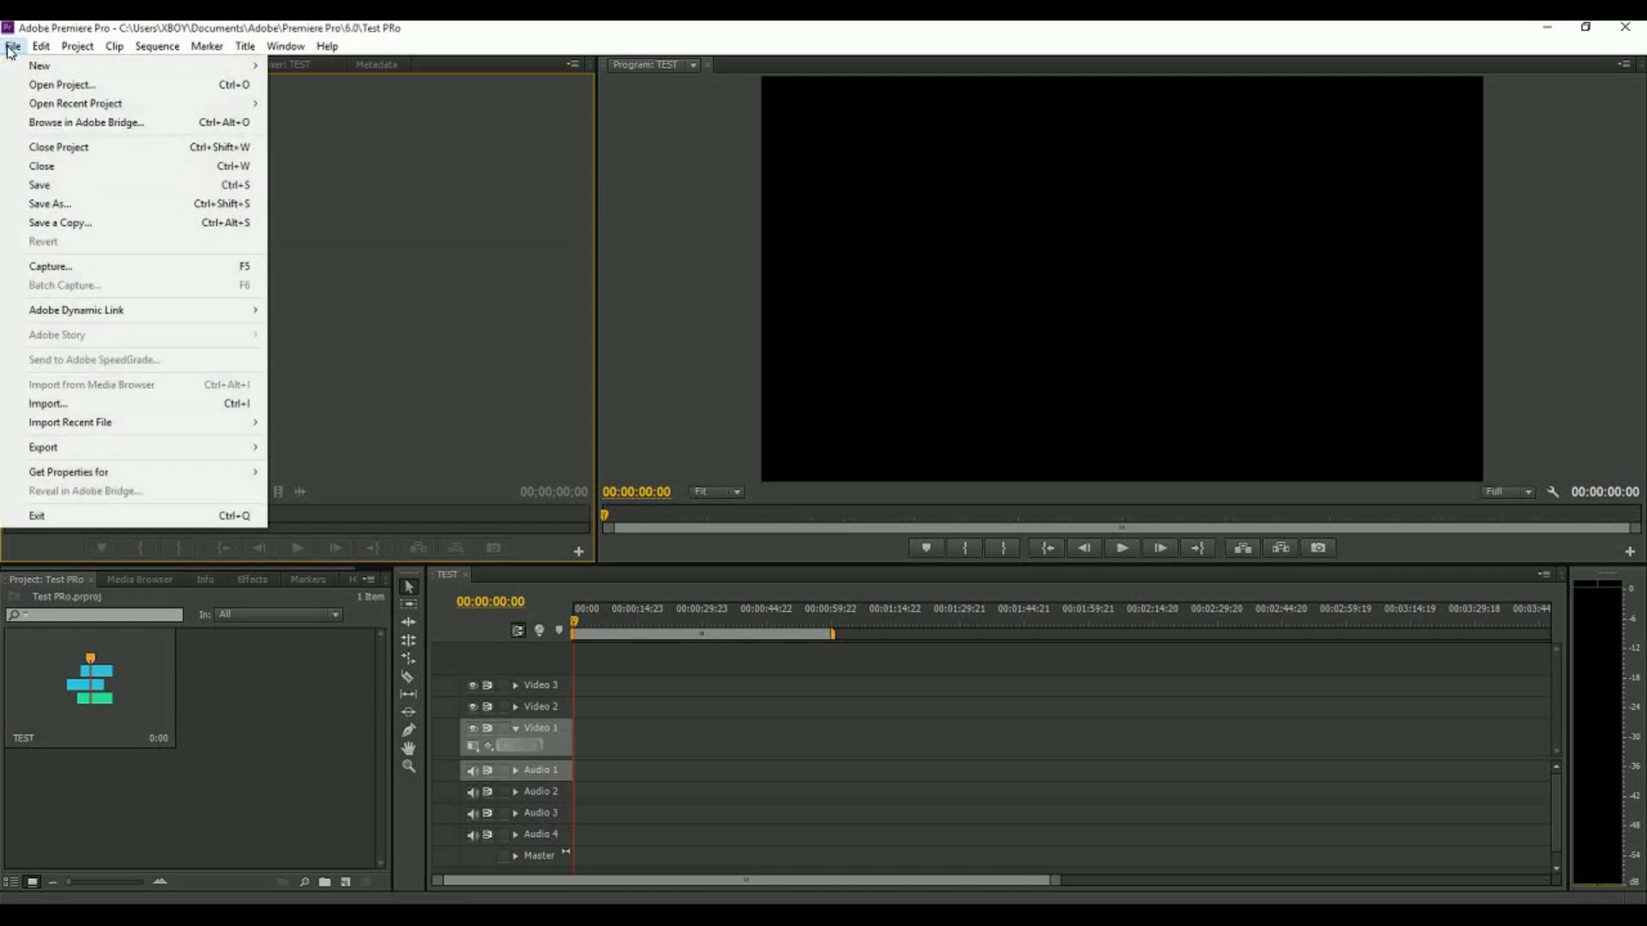
left_click(190, 405)
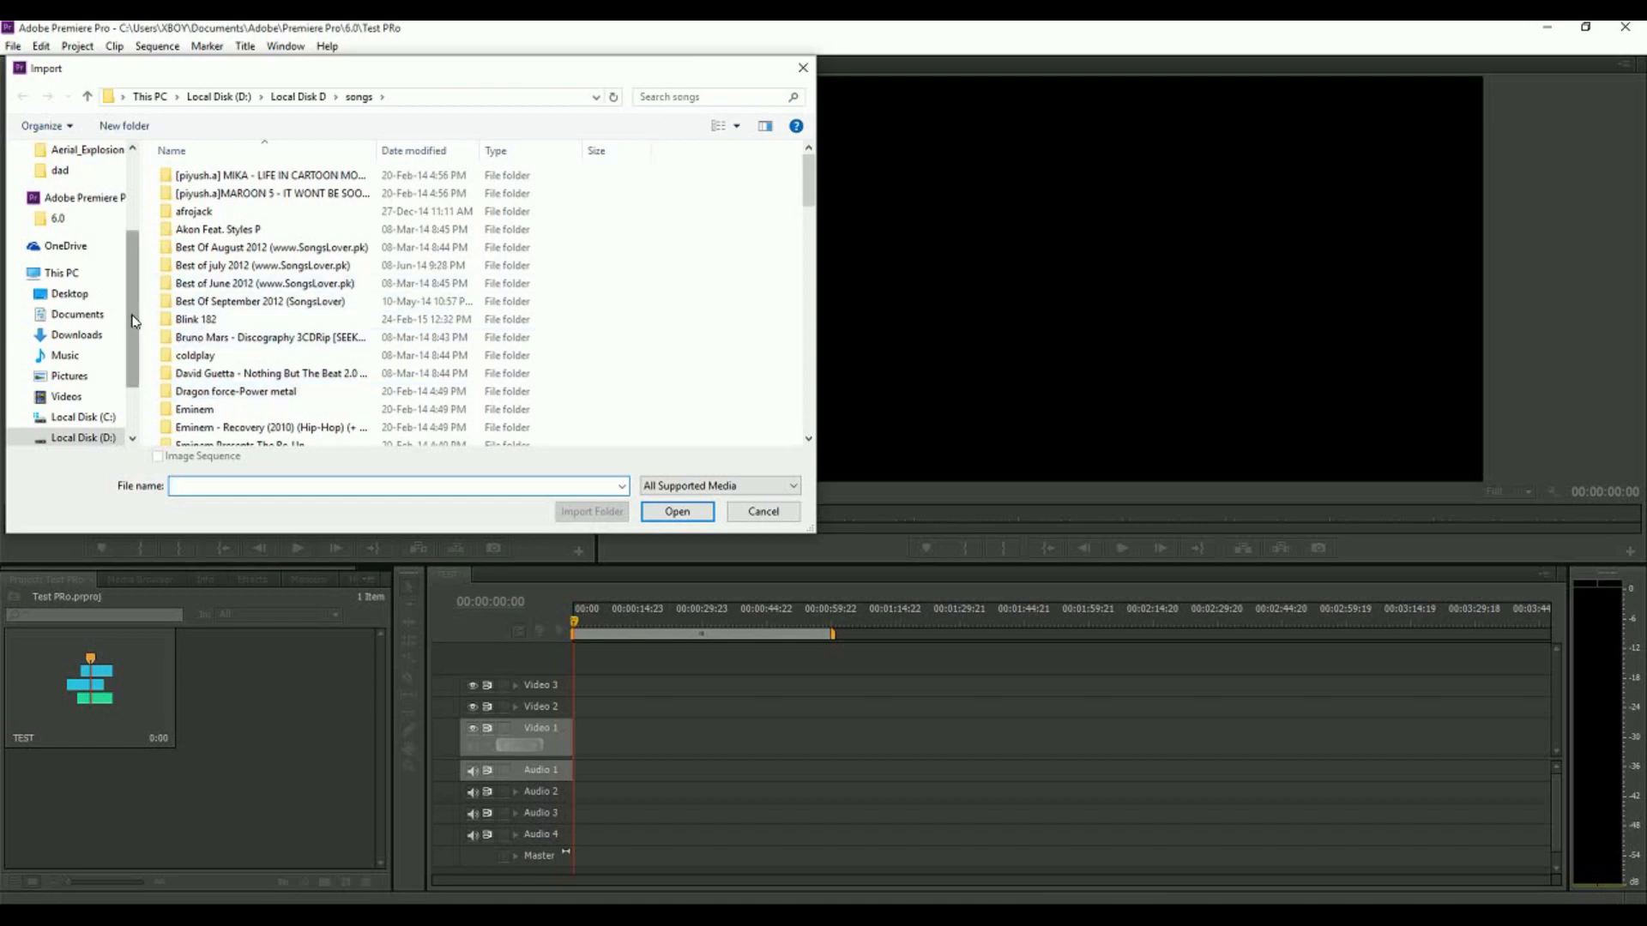
scroll(133, 321, "down", 2)
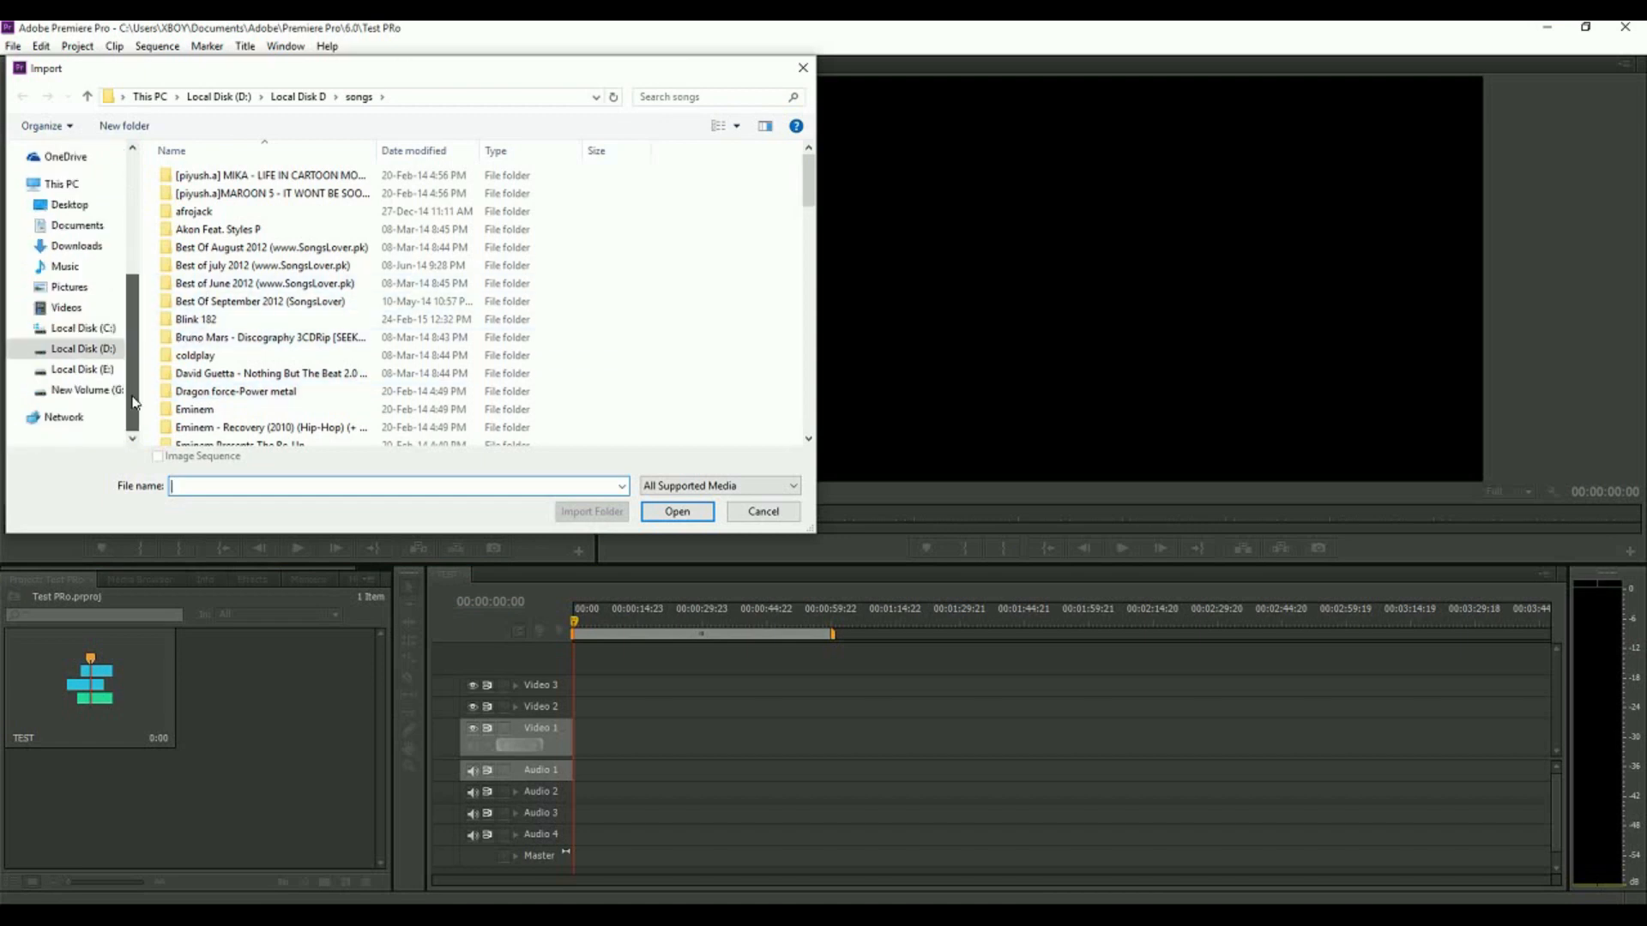
left_click(97, 369)
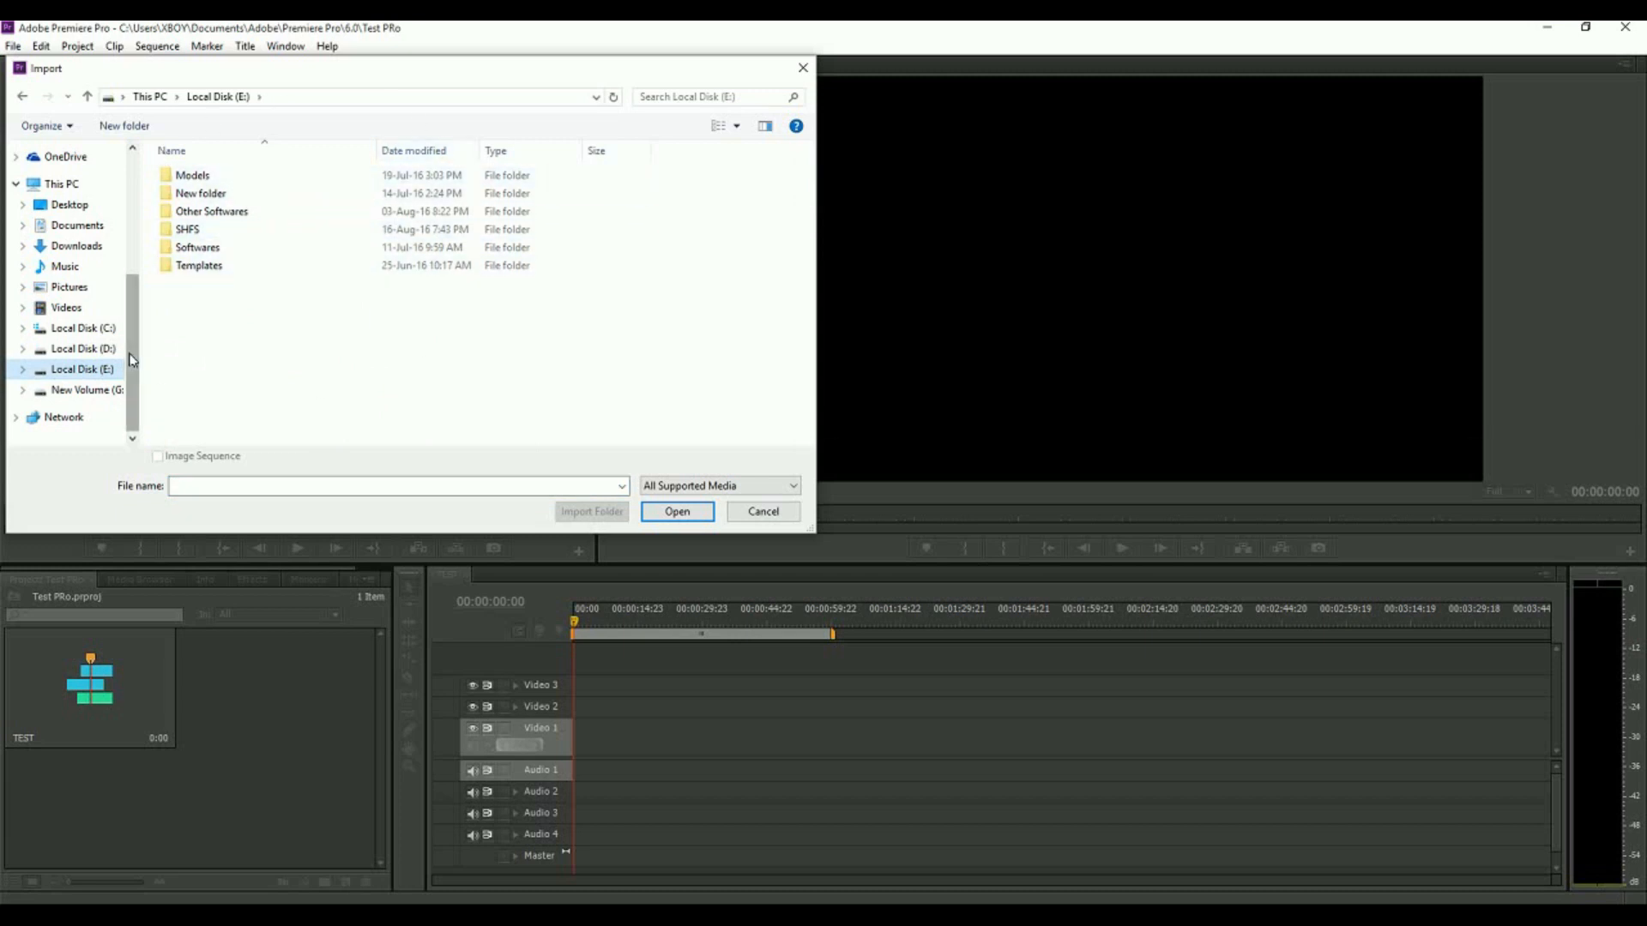
left_click(94, 348)
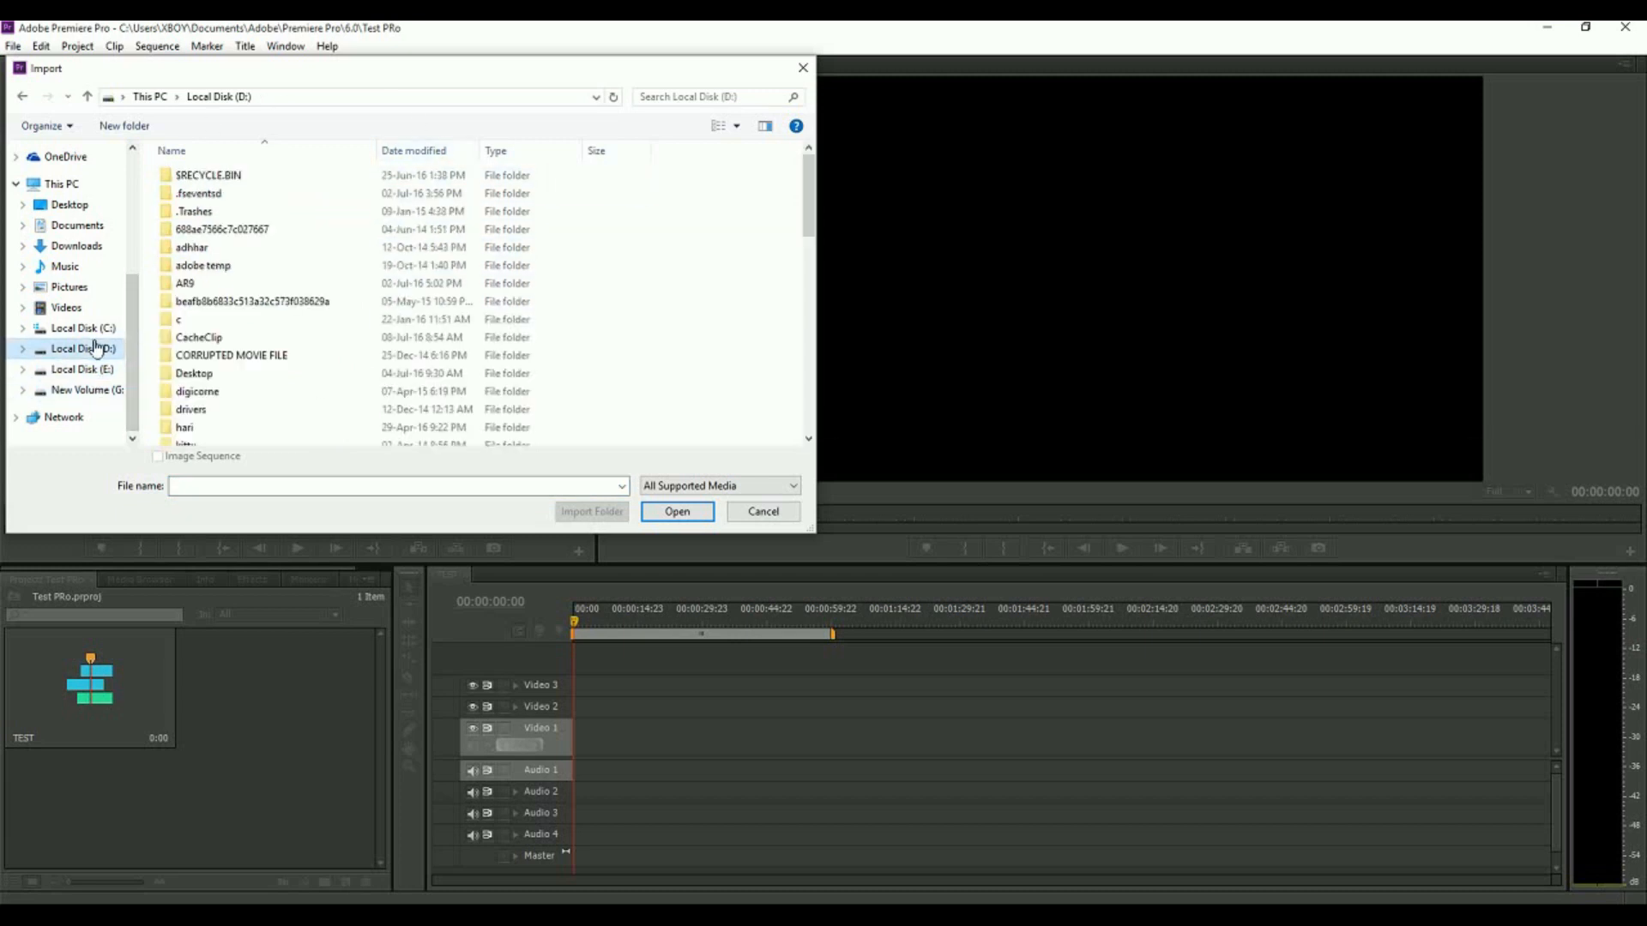
left_click(90, 389)
double_click(225, 211)
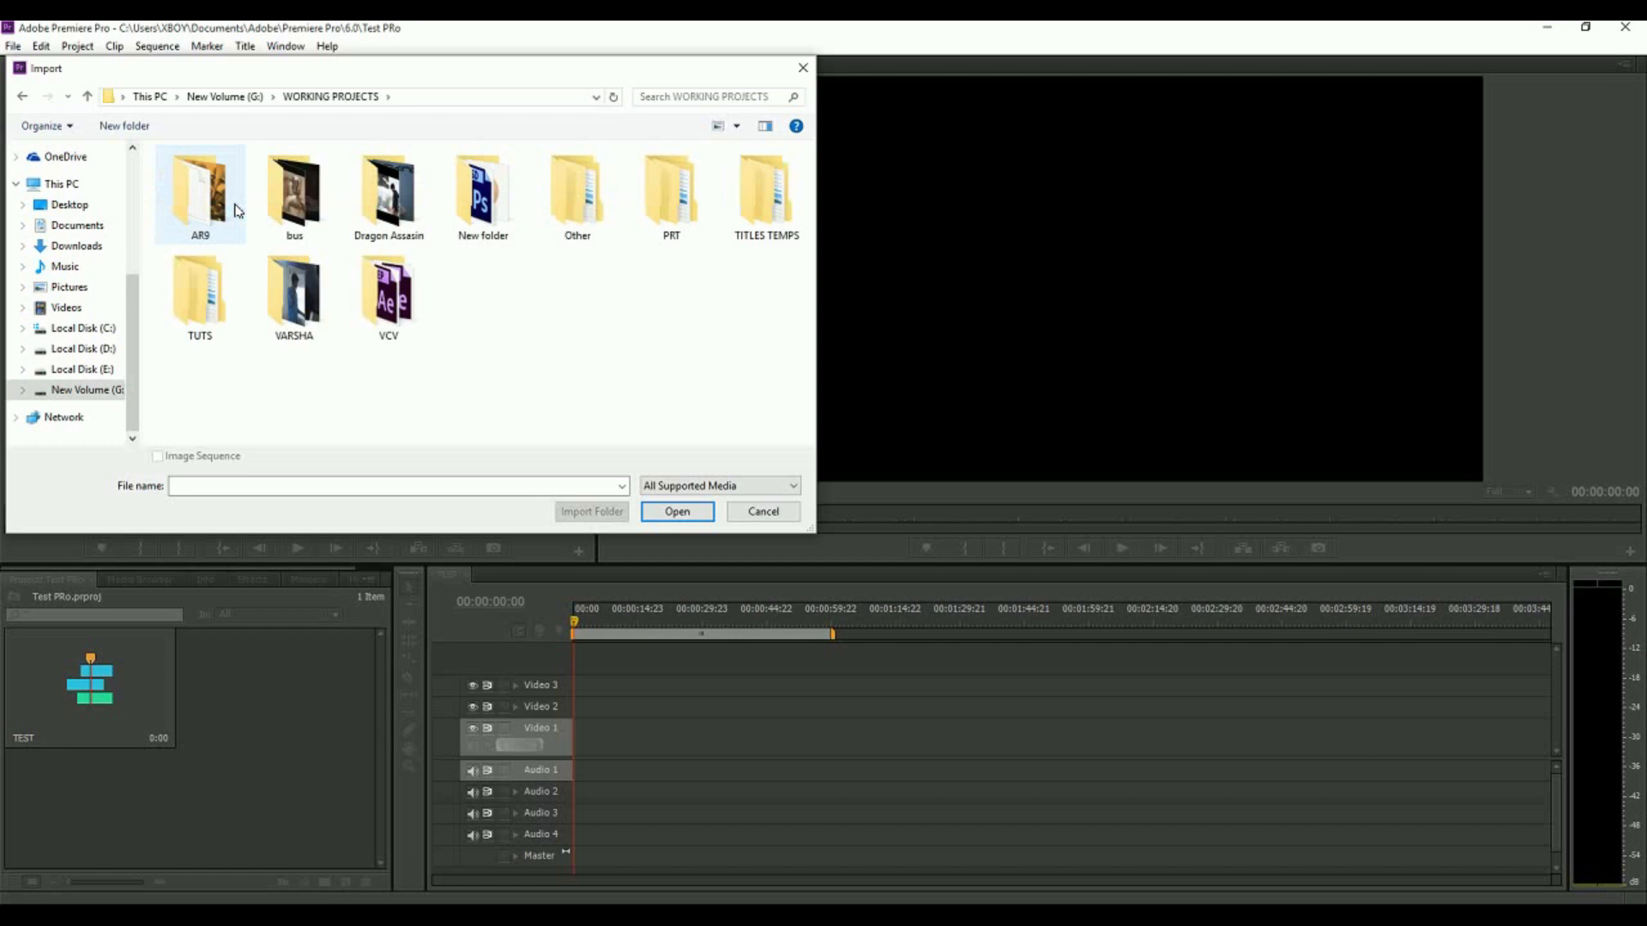
double_click(389, 193)
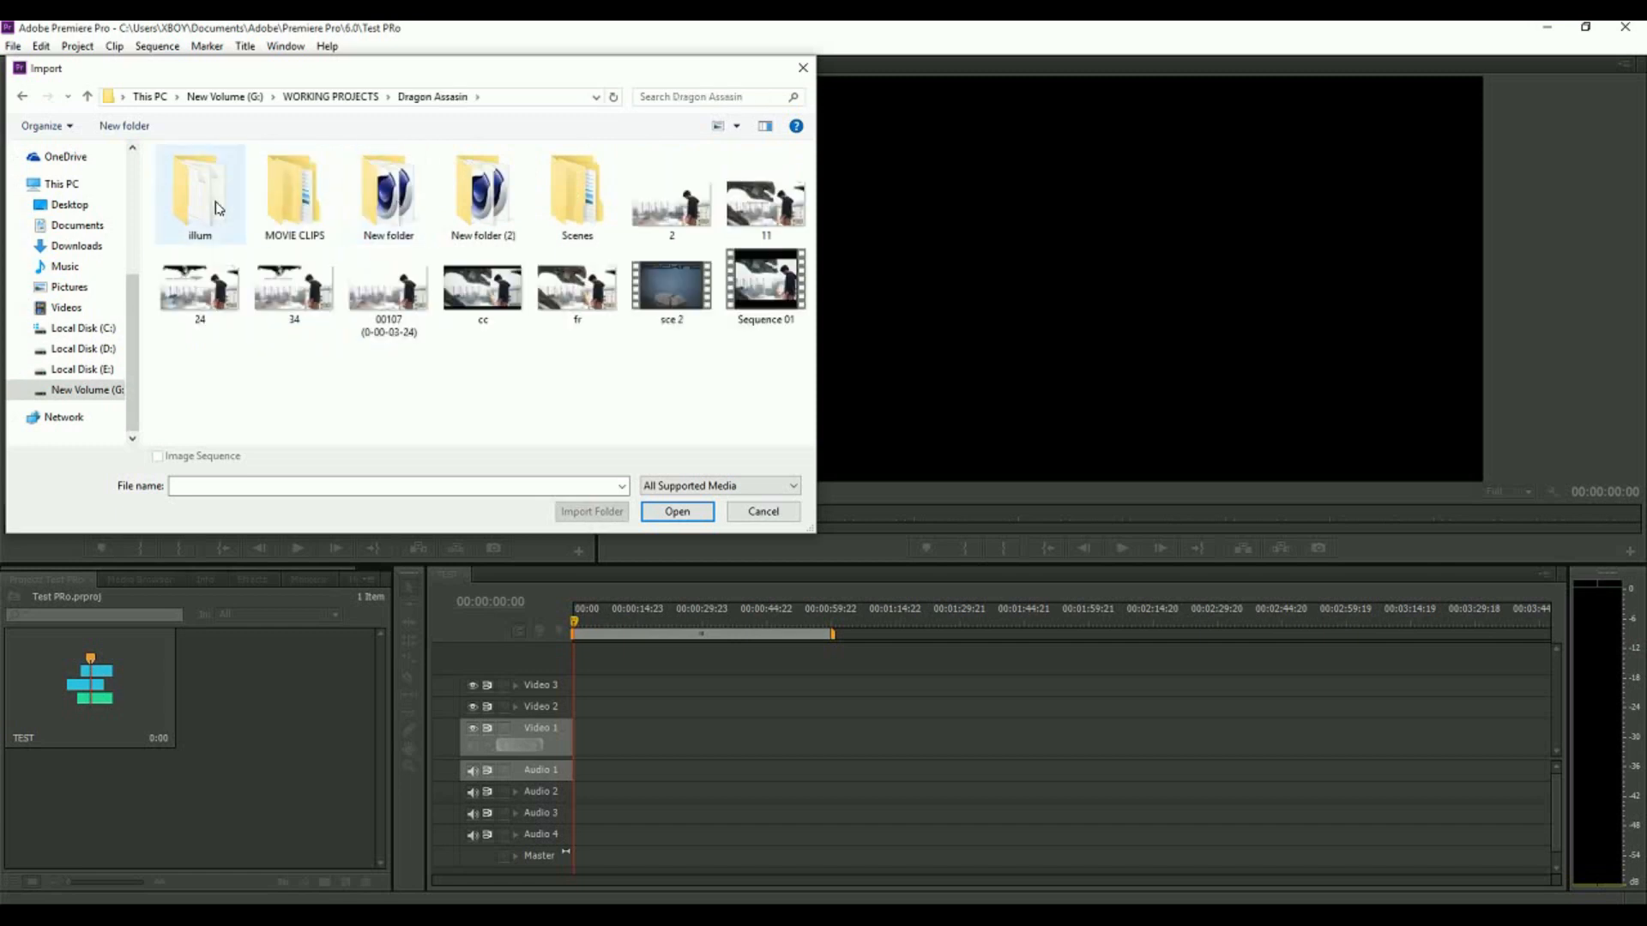
double_click(287, 194)
double_click(235, 174)
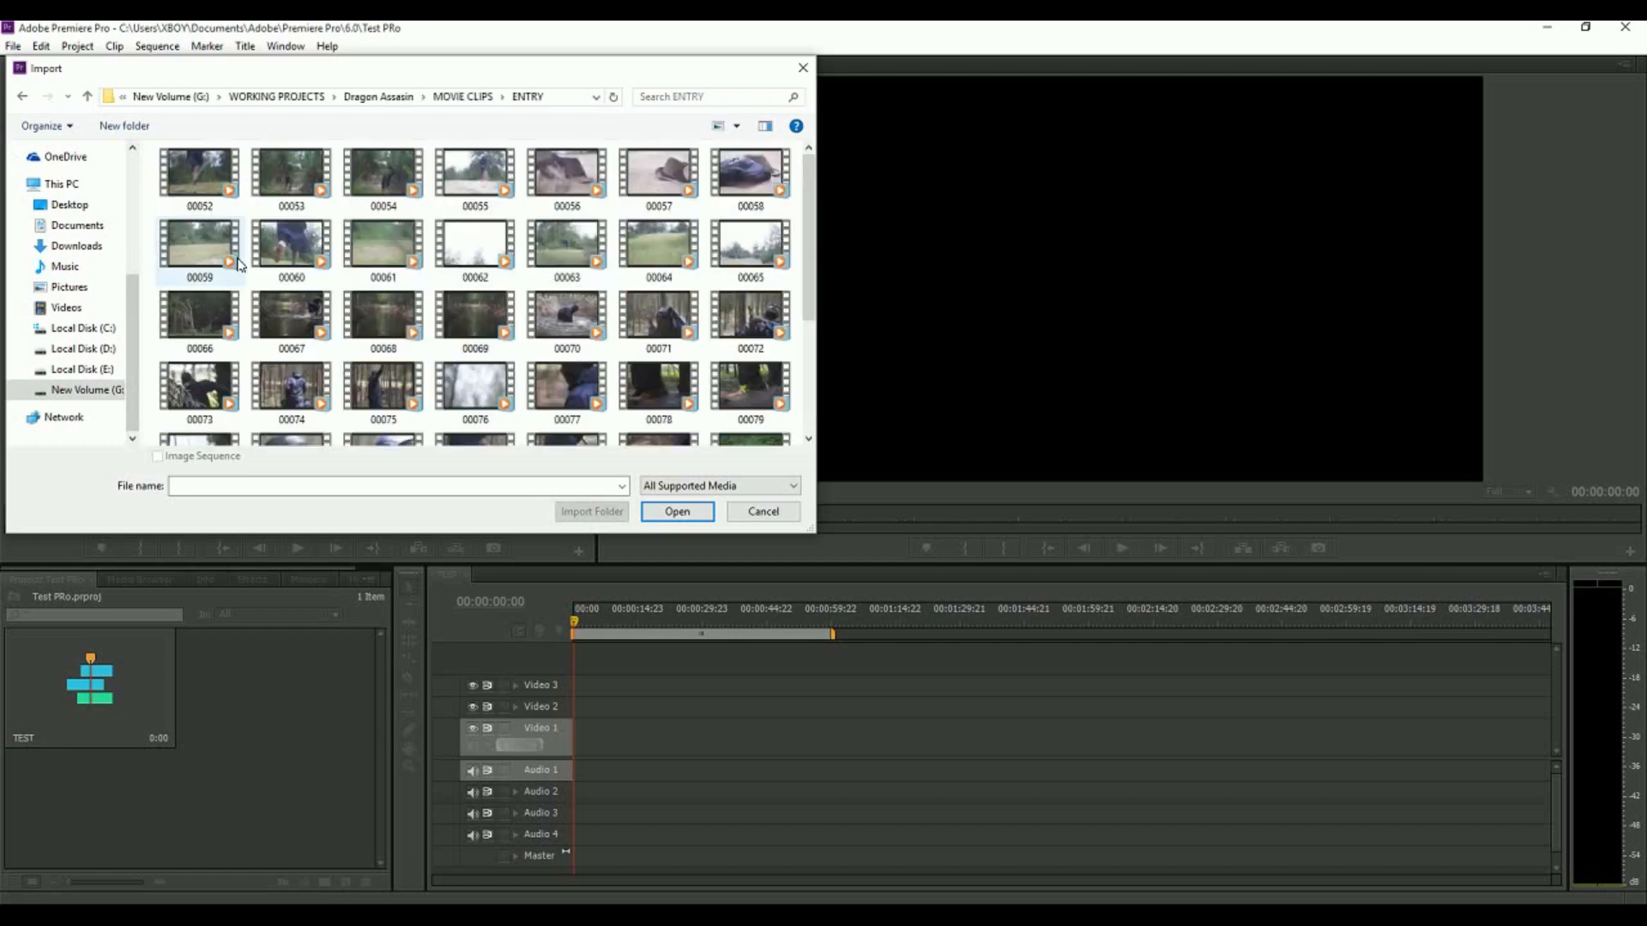
Import the video clips 00052, 00055, 00069 and 00072 from the ENTRY folder into the project
left_click(206, 179)
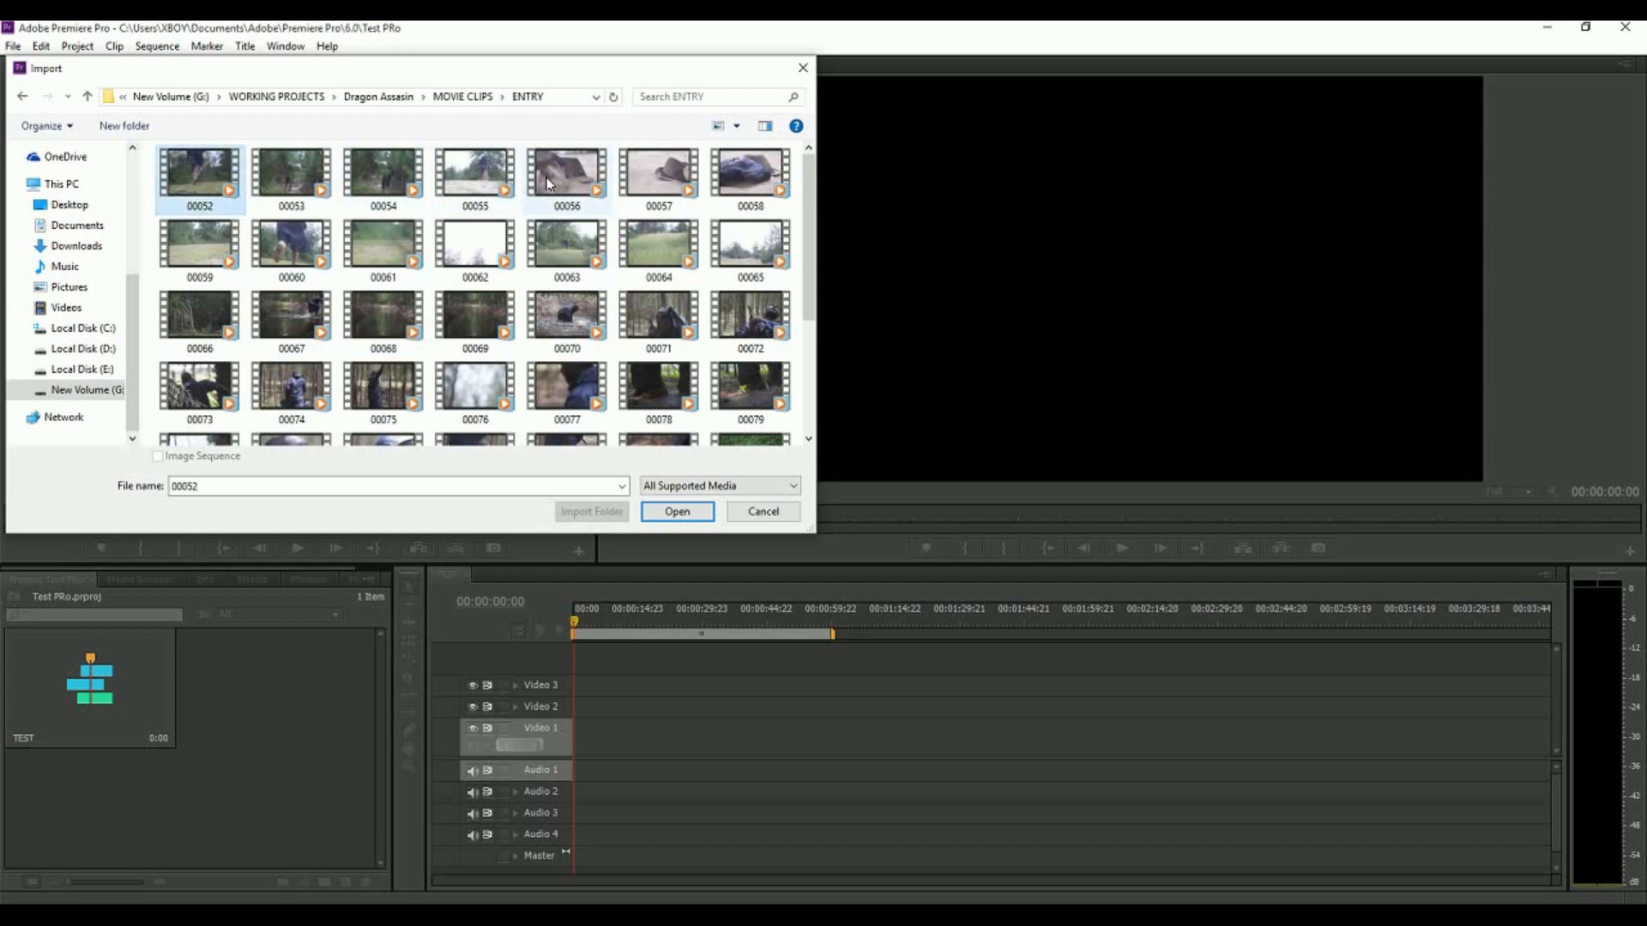
mouse_move(548, 183)
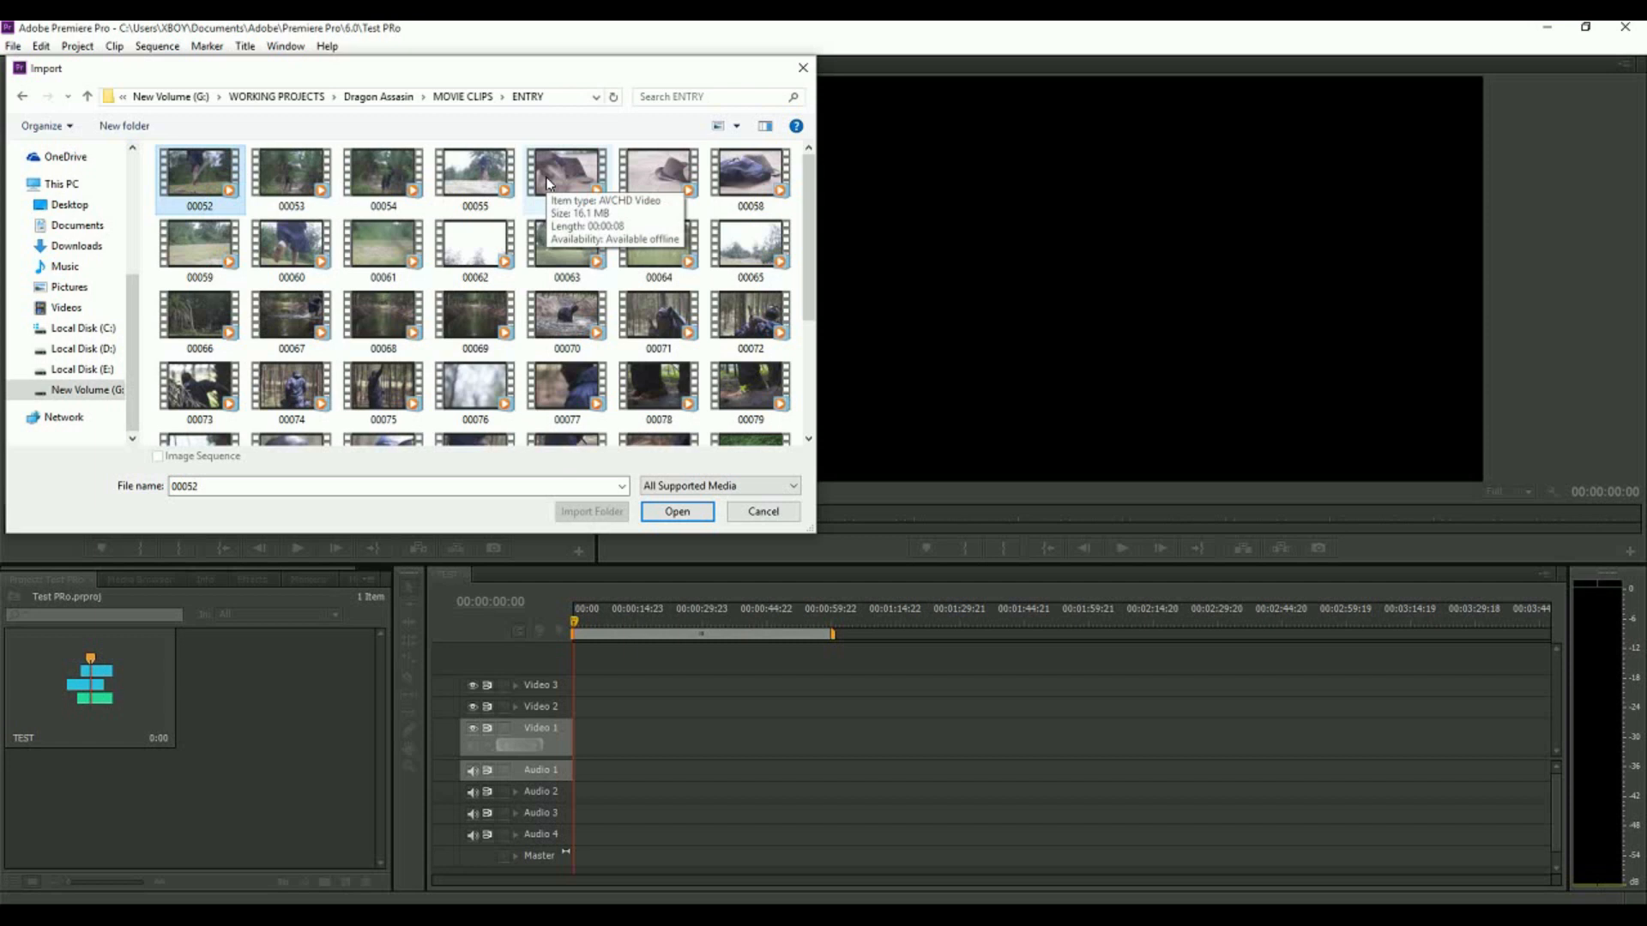
left_click(474, 172, "ctrl")
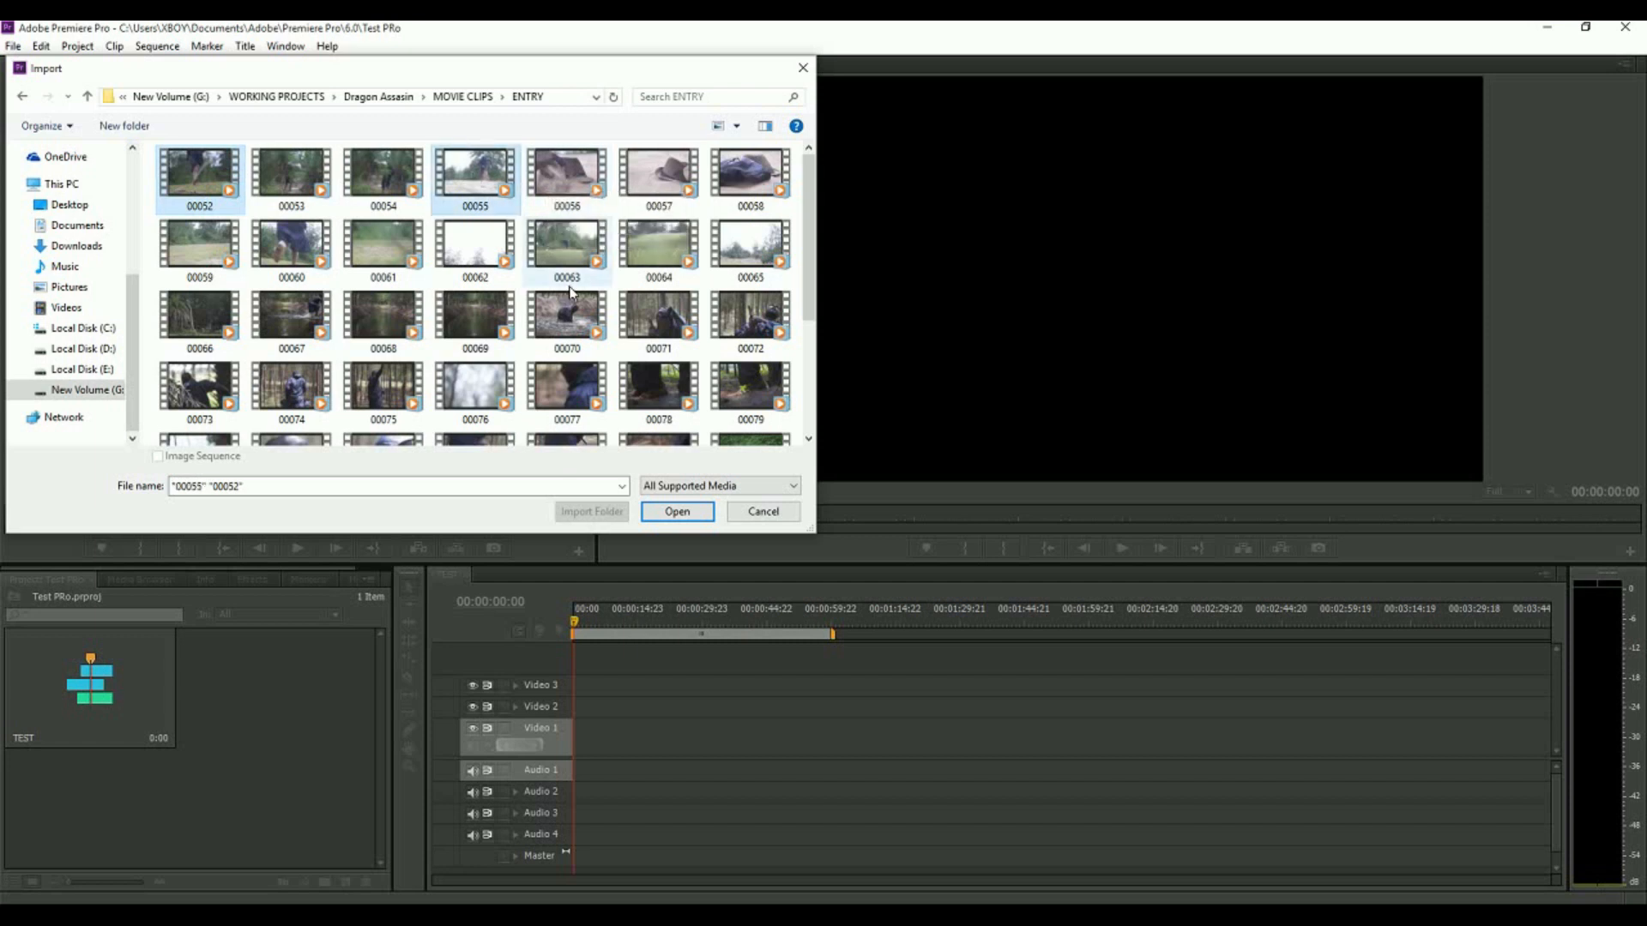
left_click(474, 318, "ctrl")
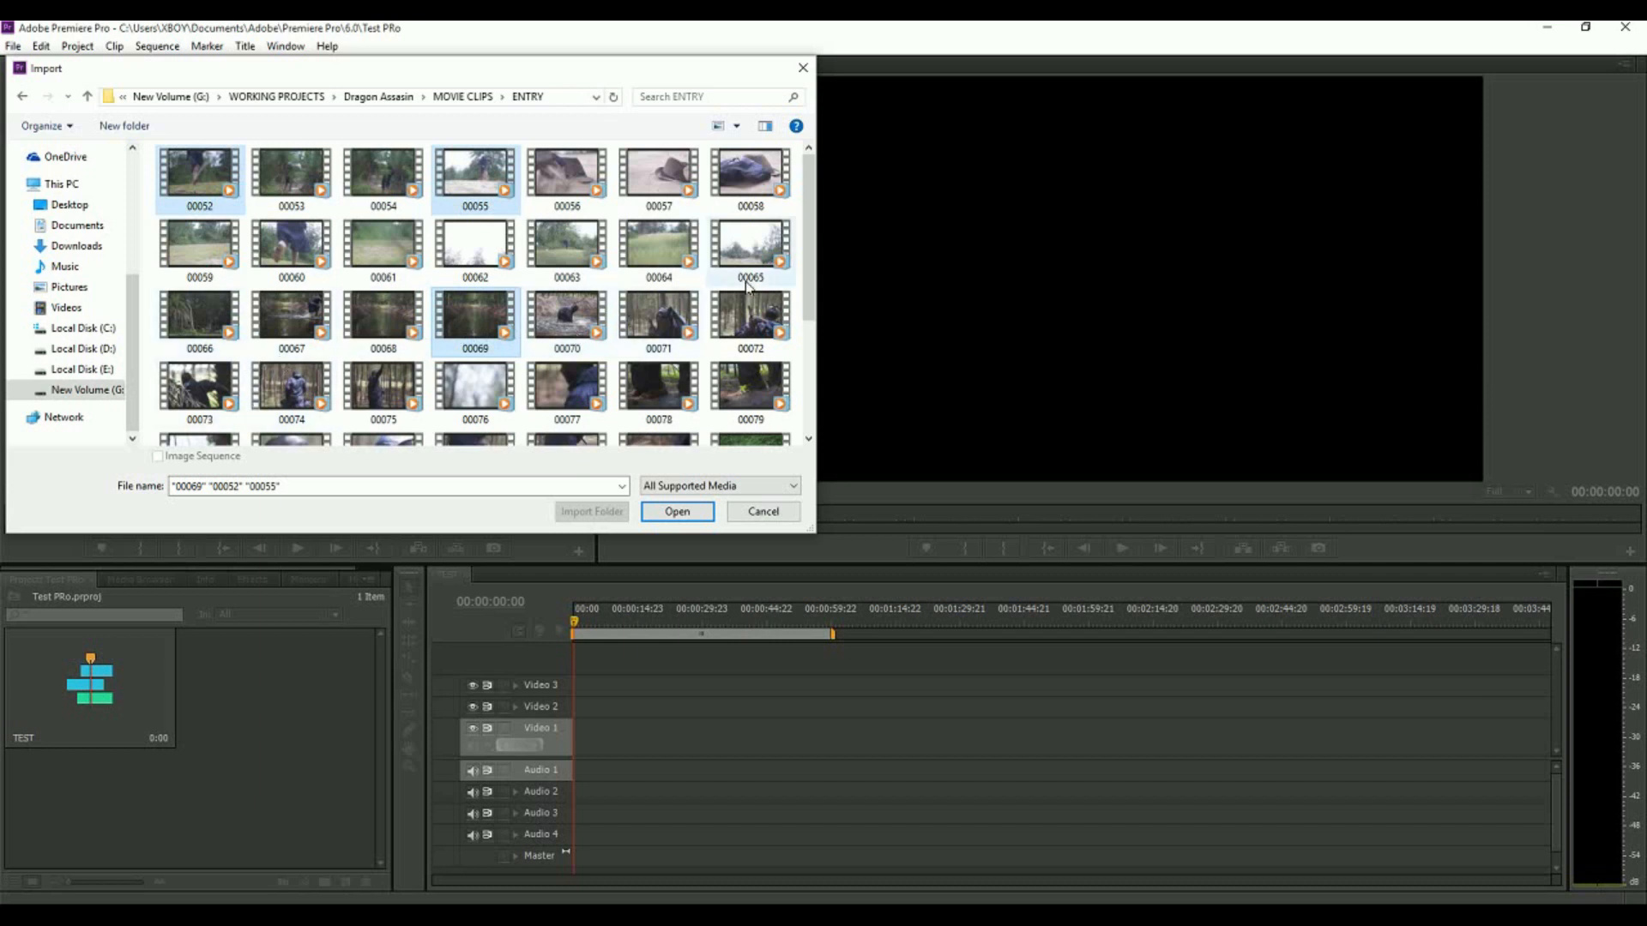
left_click(756, 319, "ctrl")
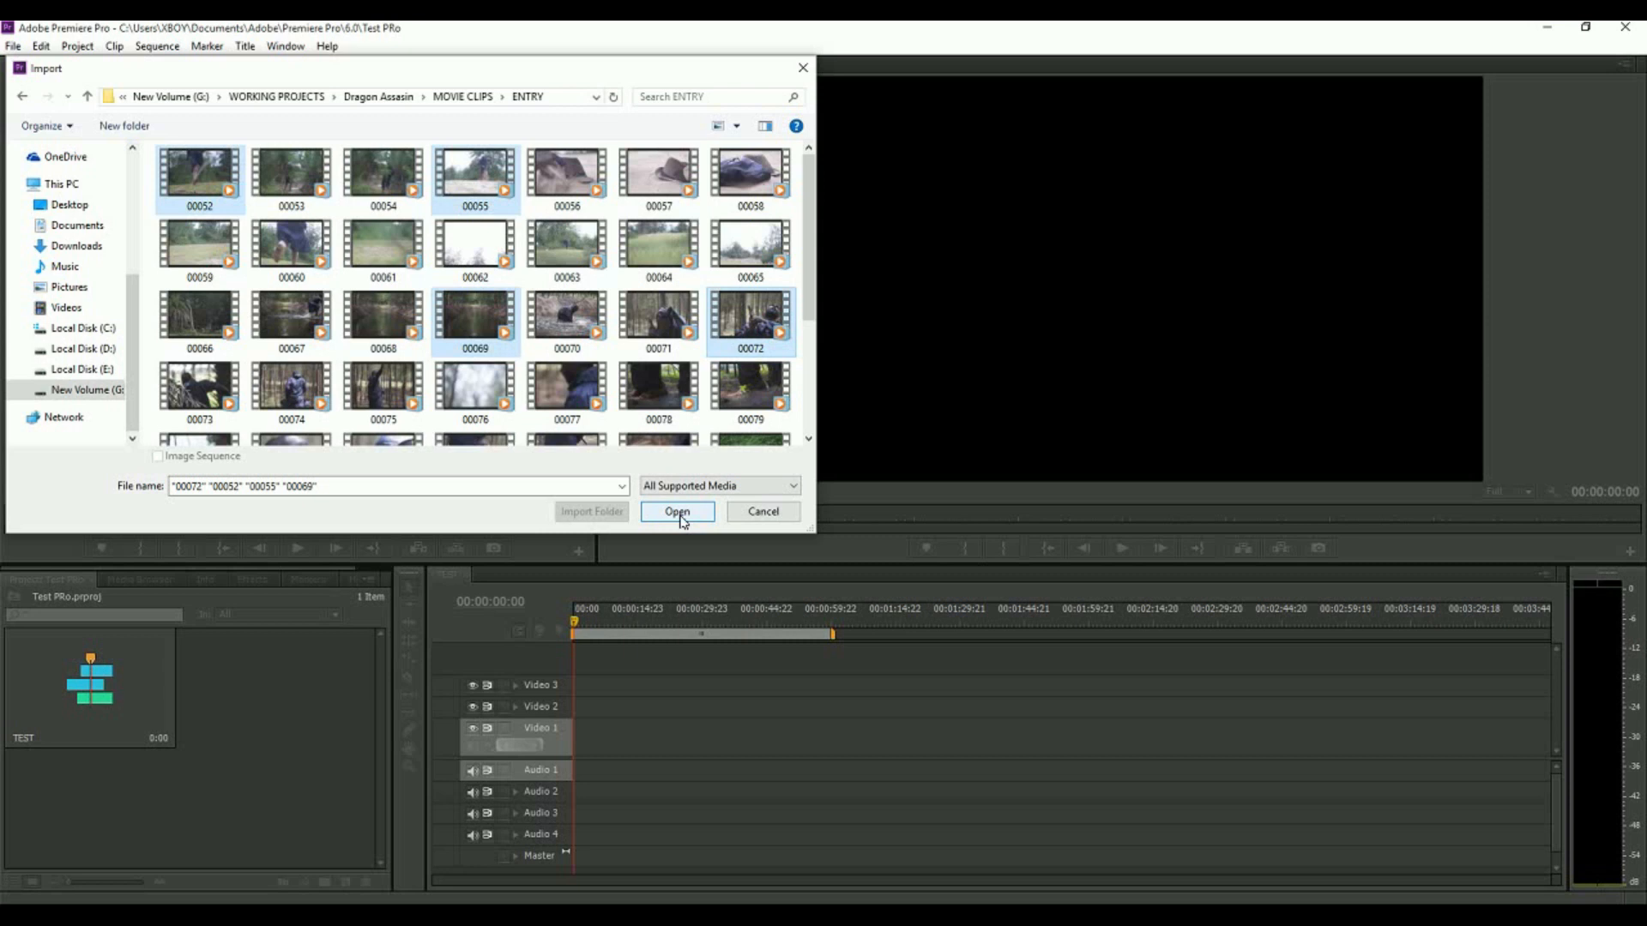
left_click(676, 511)
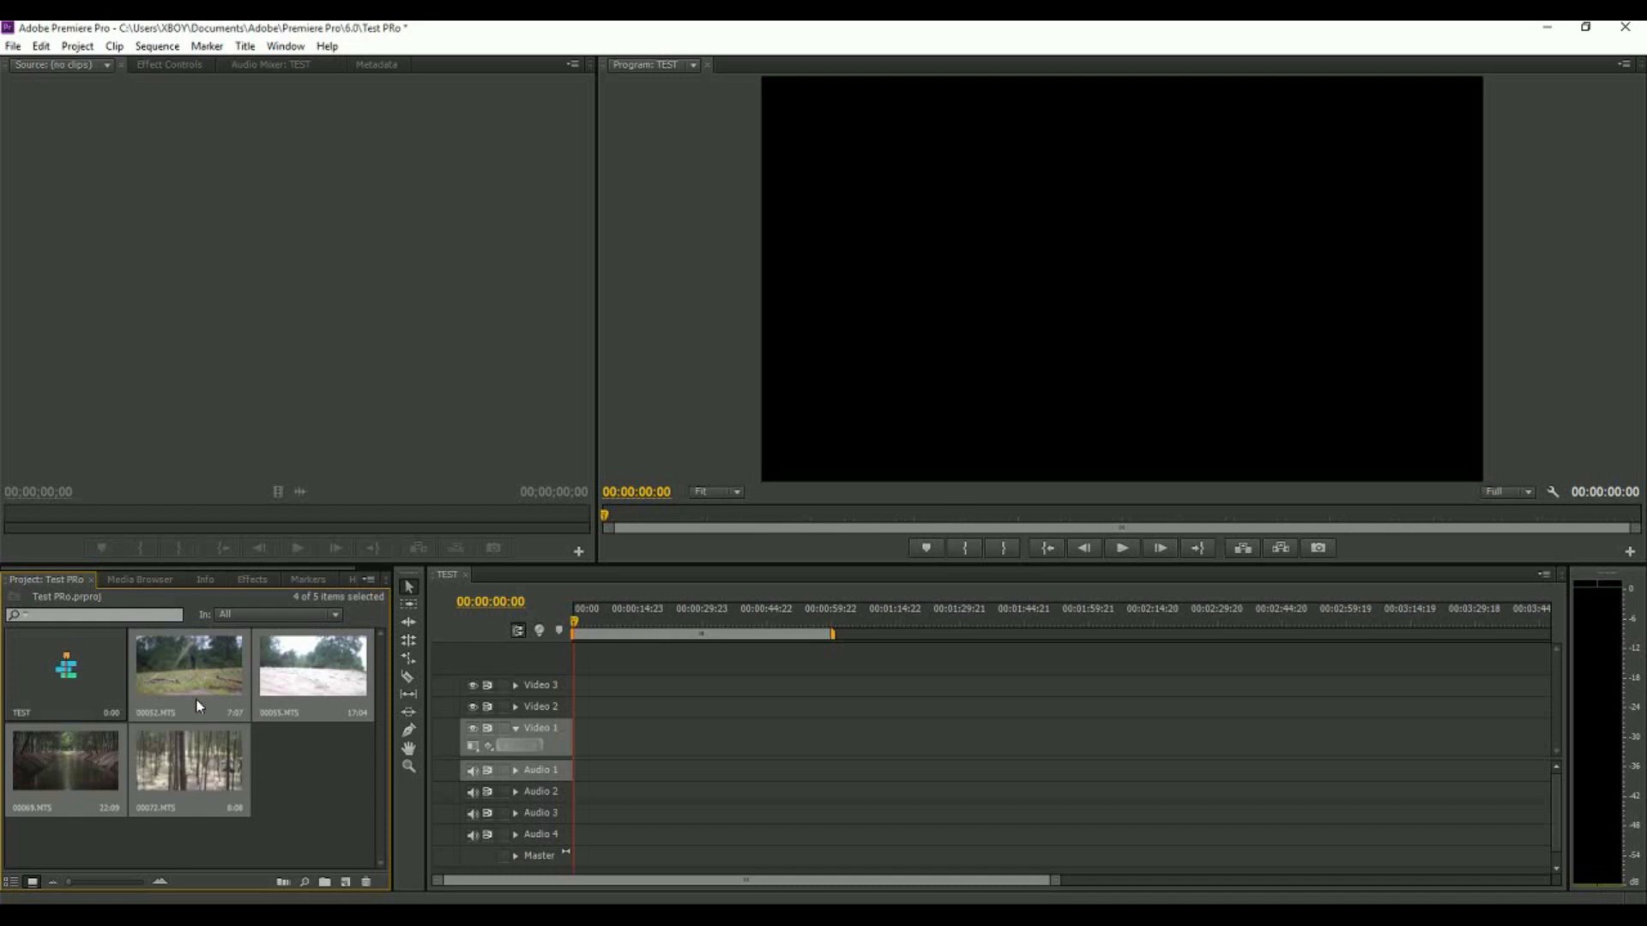
Open 00052.MTS in the Source monitor and mark its In point at 00:00:01:23 and Out point at 00:00:05:22
left_click(205, 690)
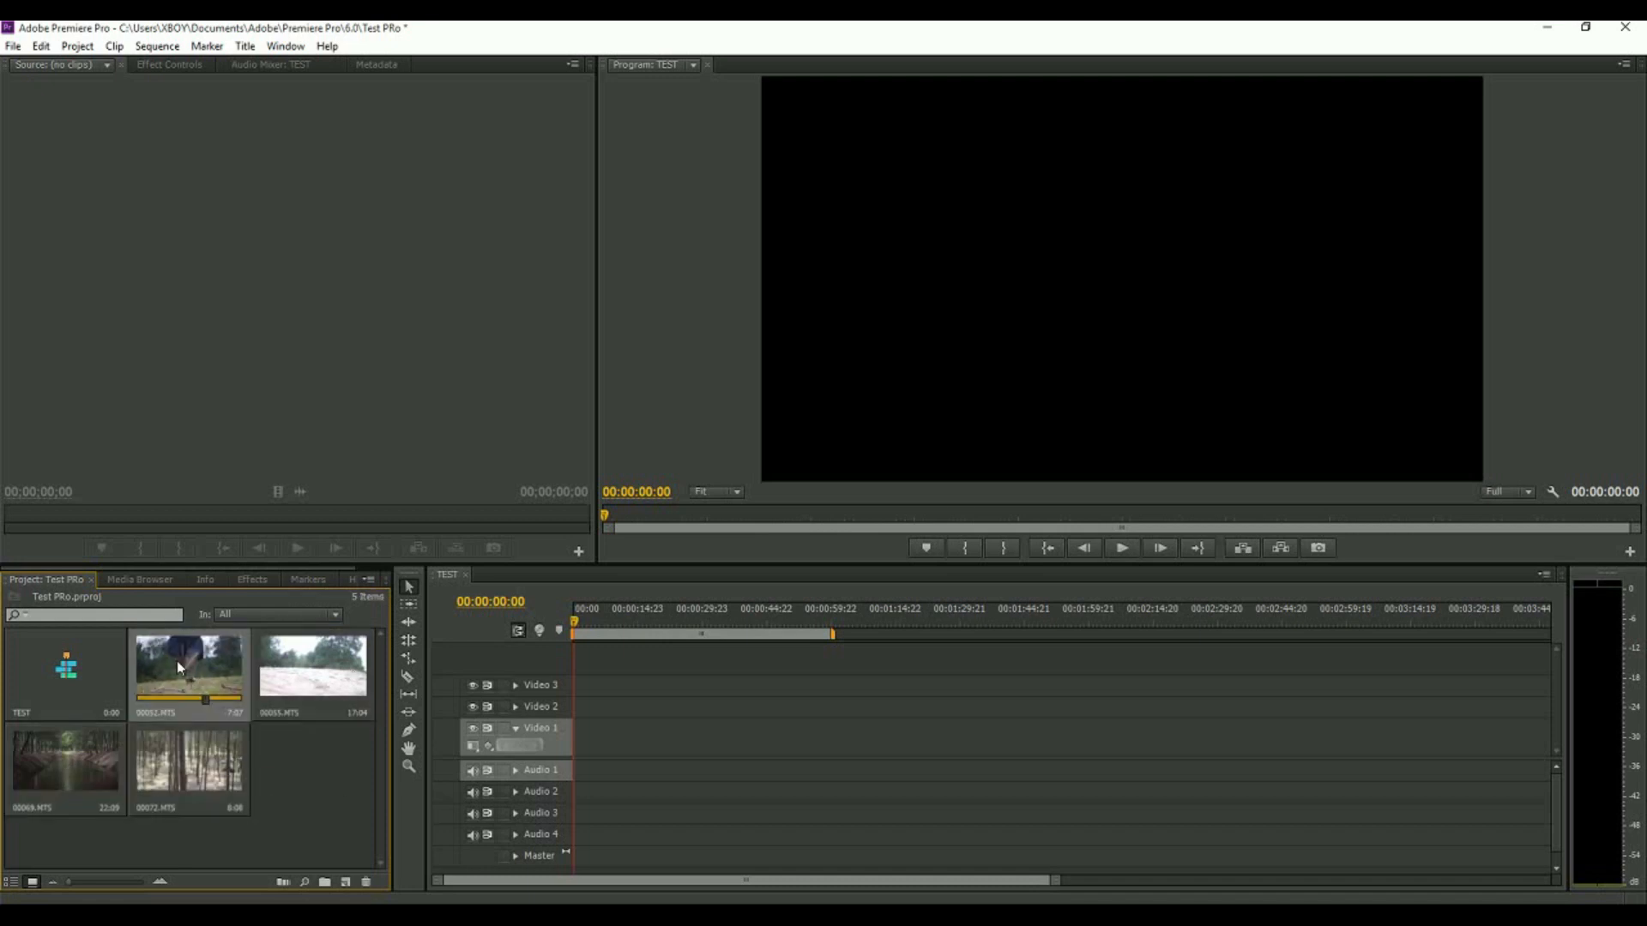
double_click(169, 656)
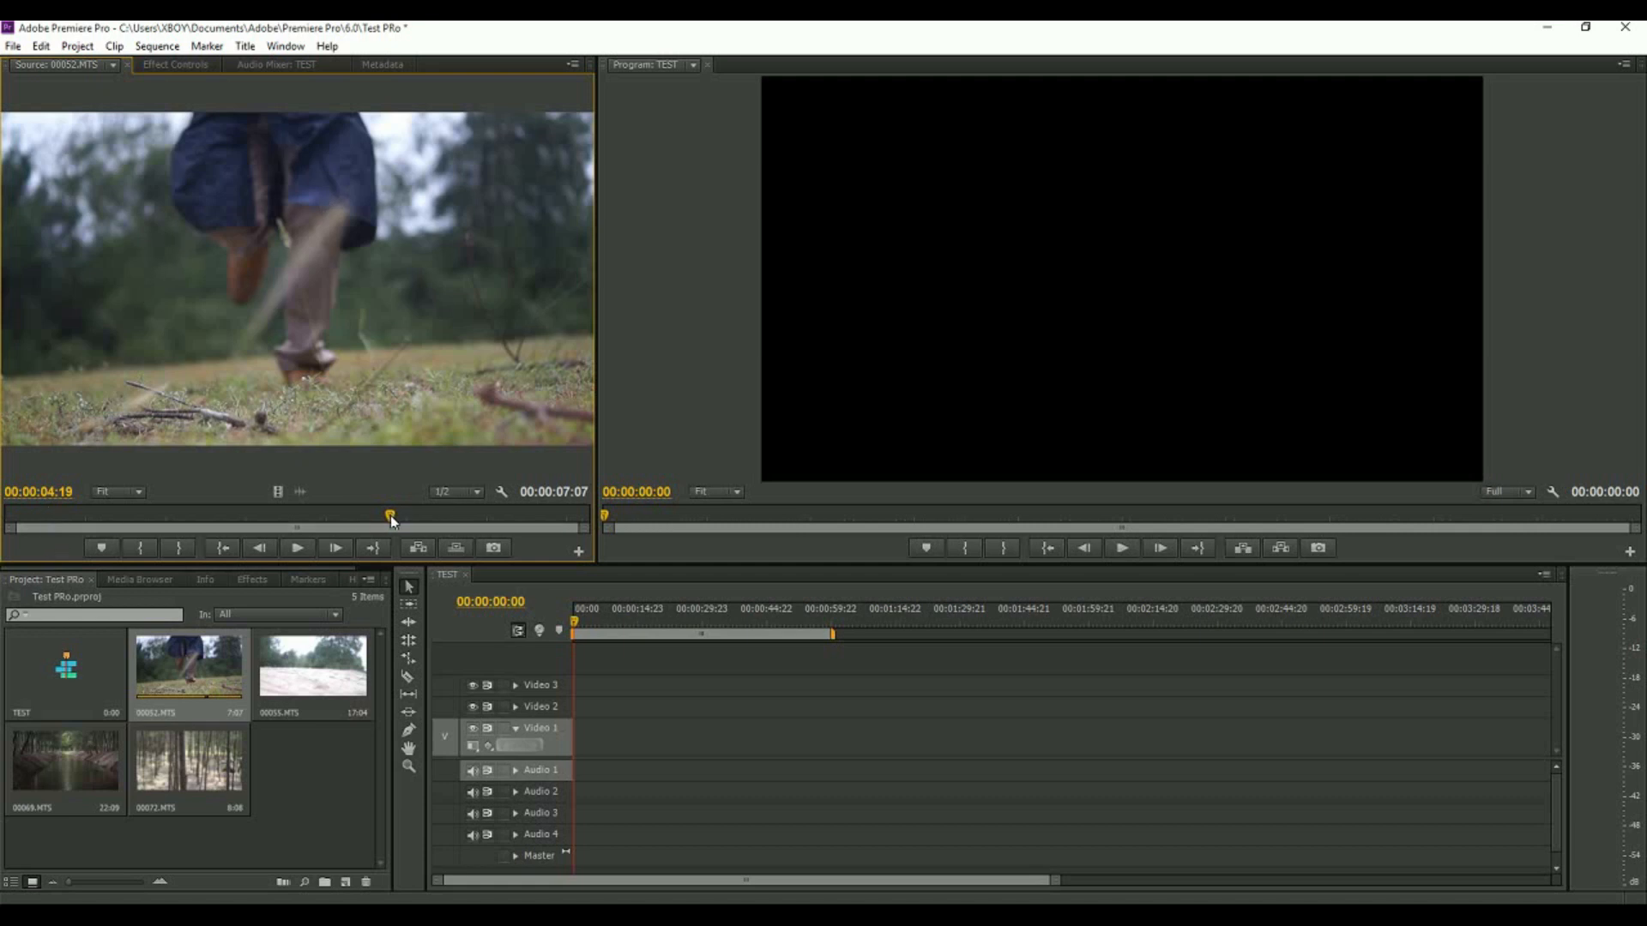
left_click_drag(390, 517, 76, 519)
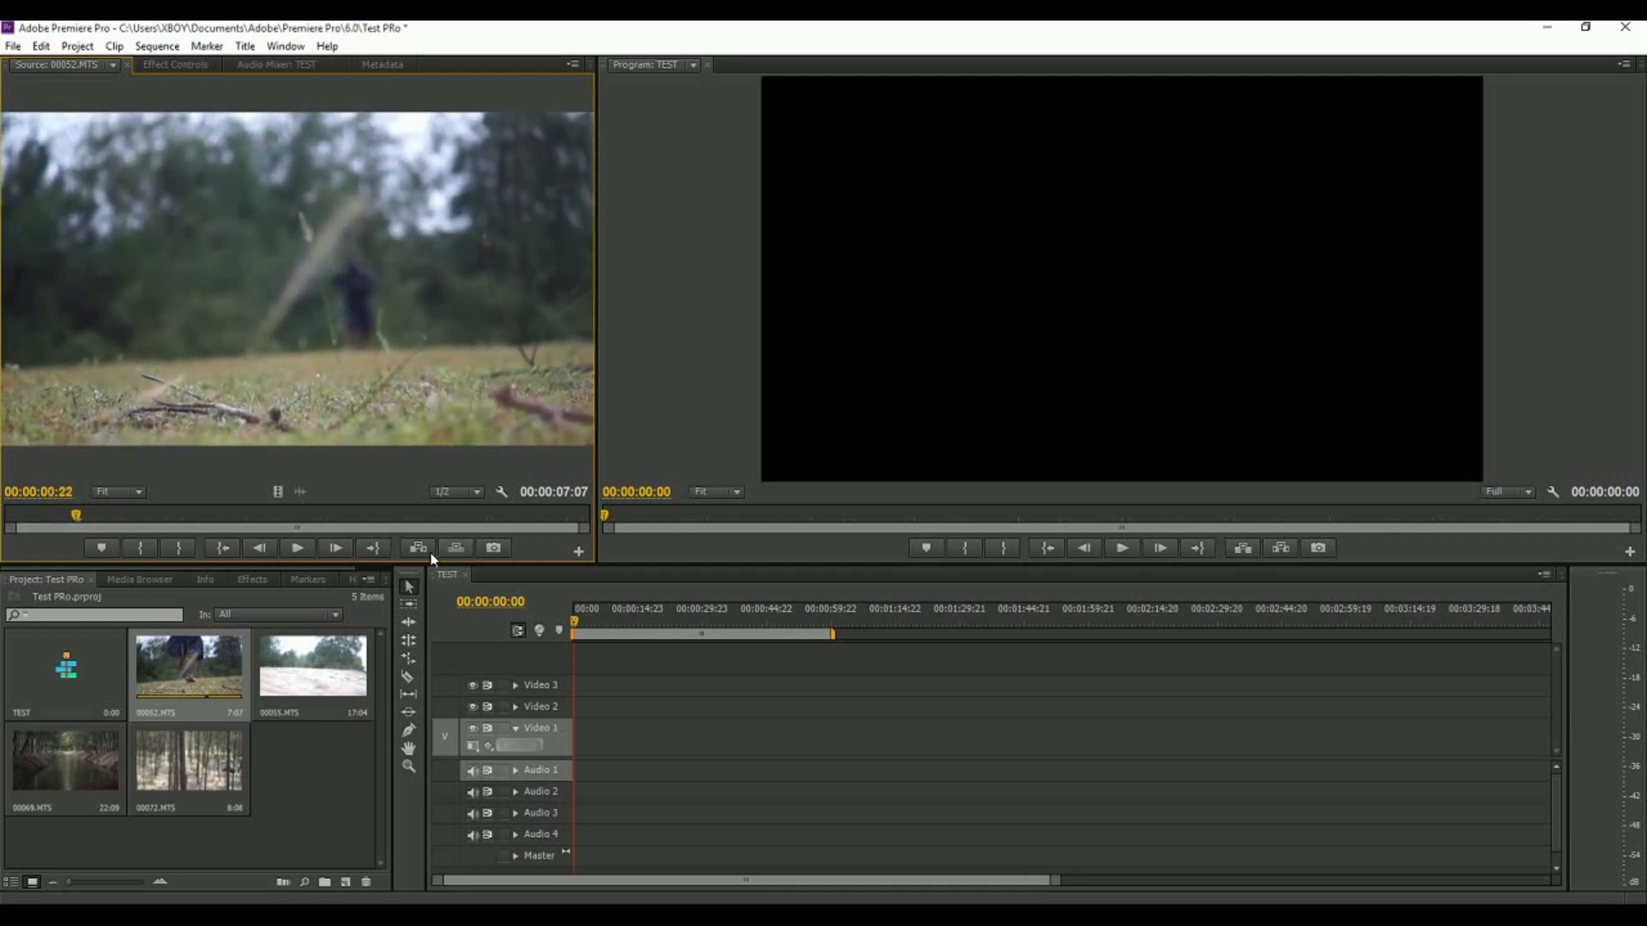
left_click(297, 548)
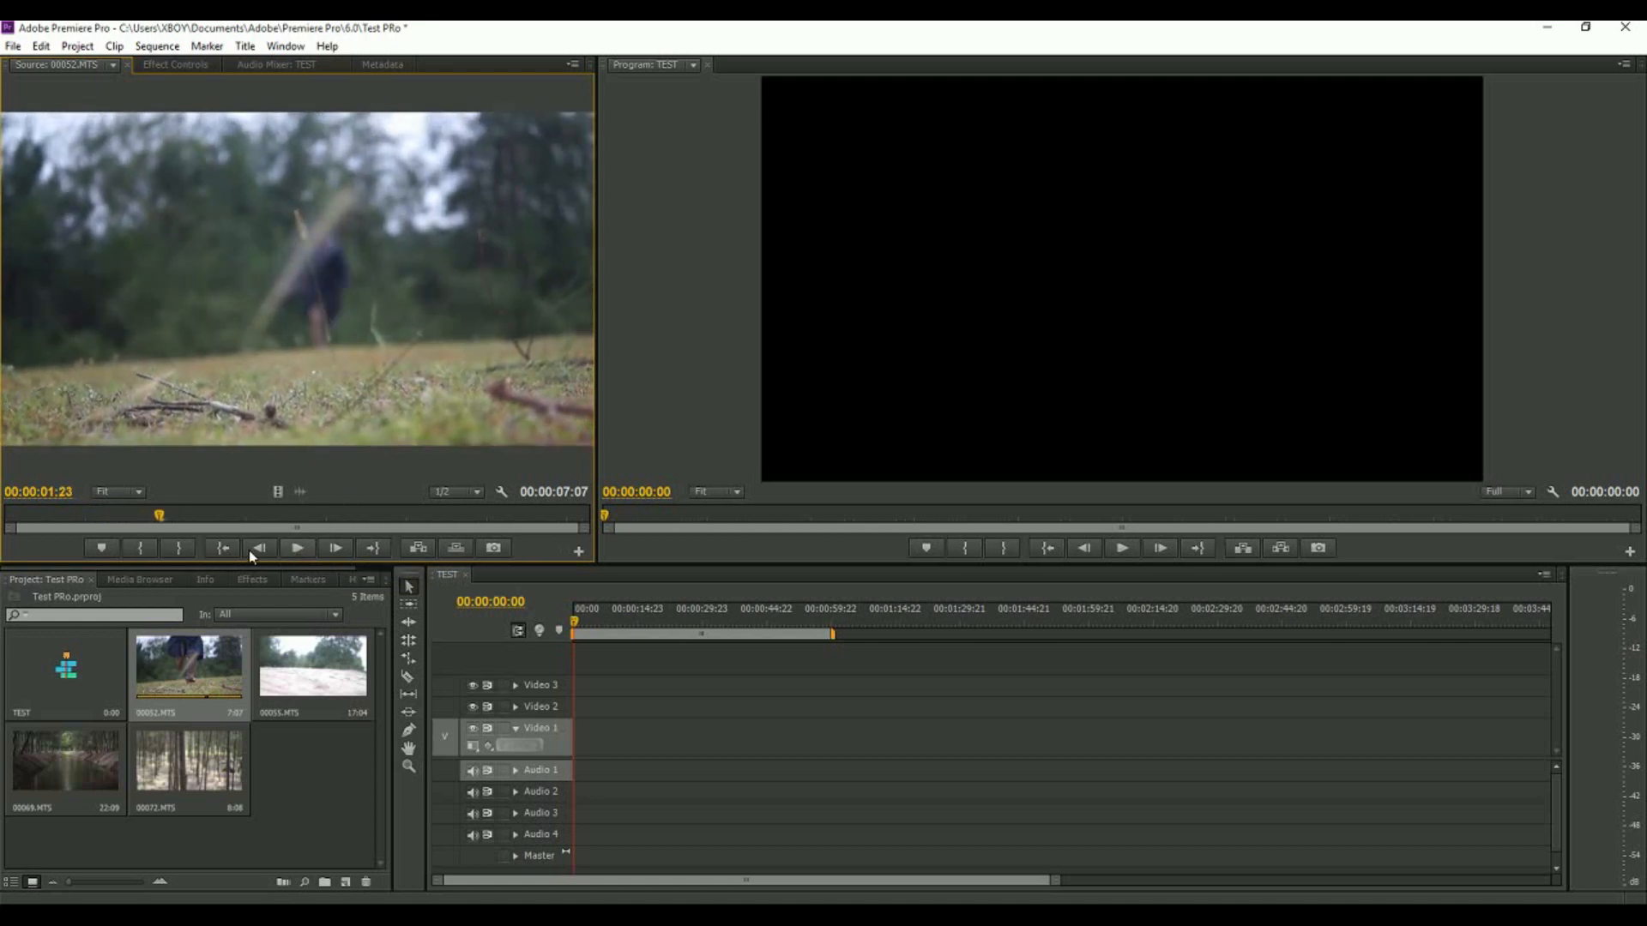
left_click(140, 549)
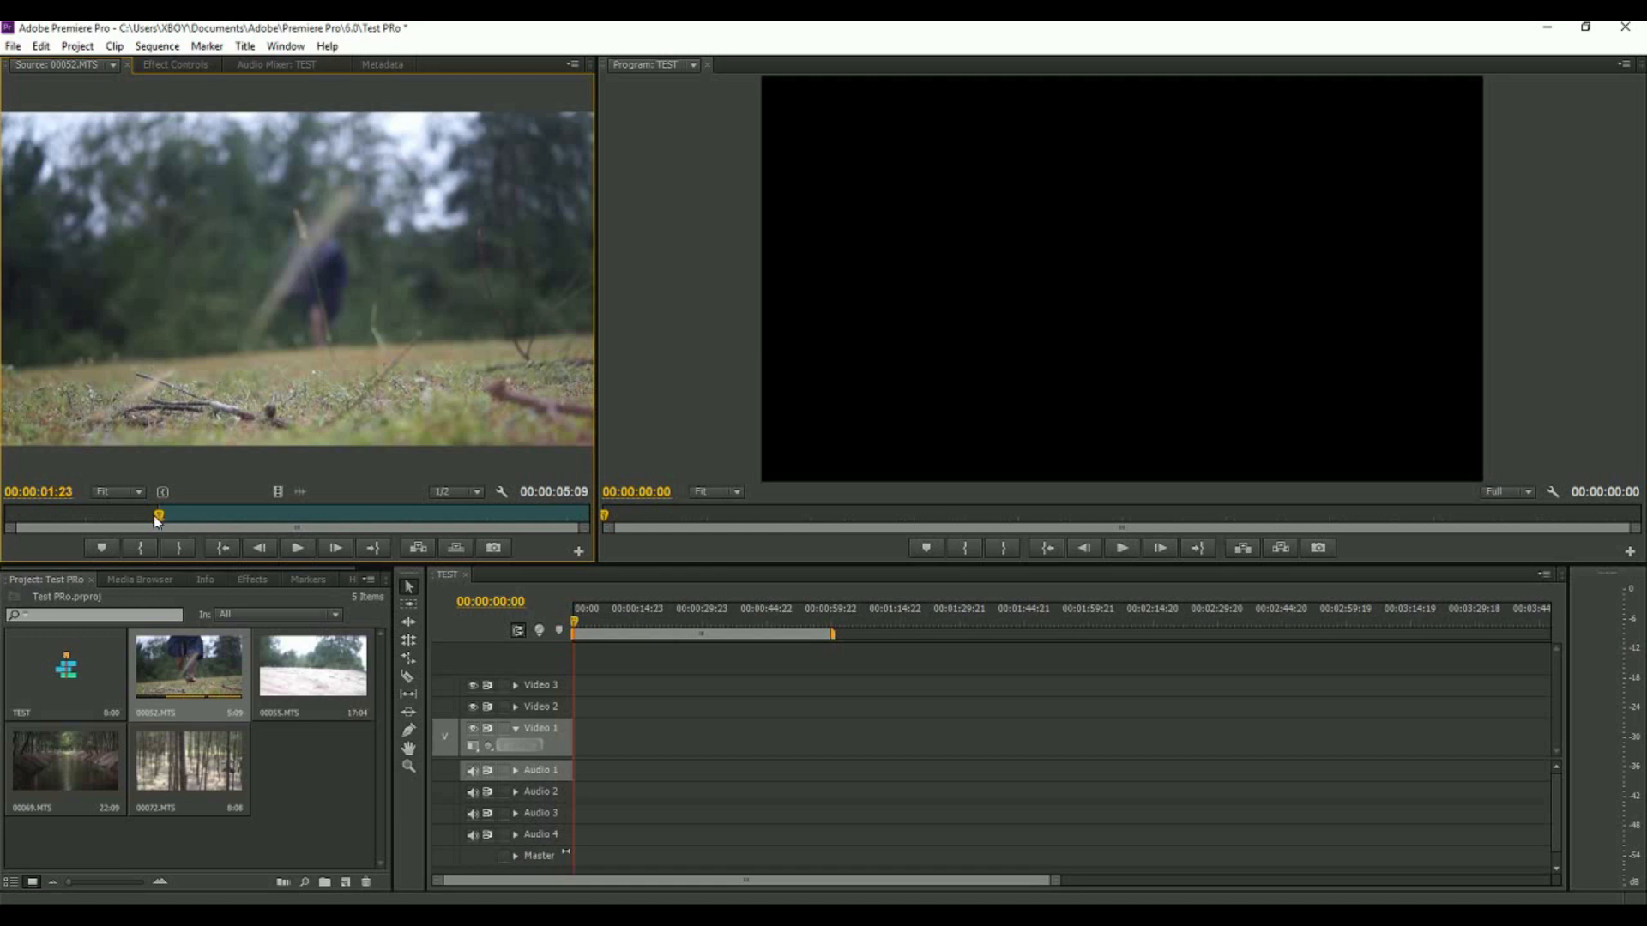
left_click_drag(157, 514, 477, 514)
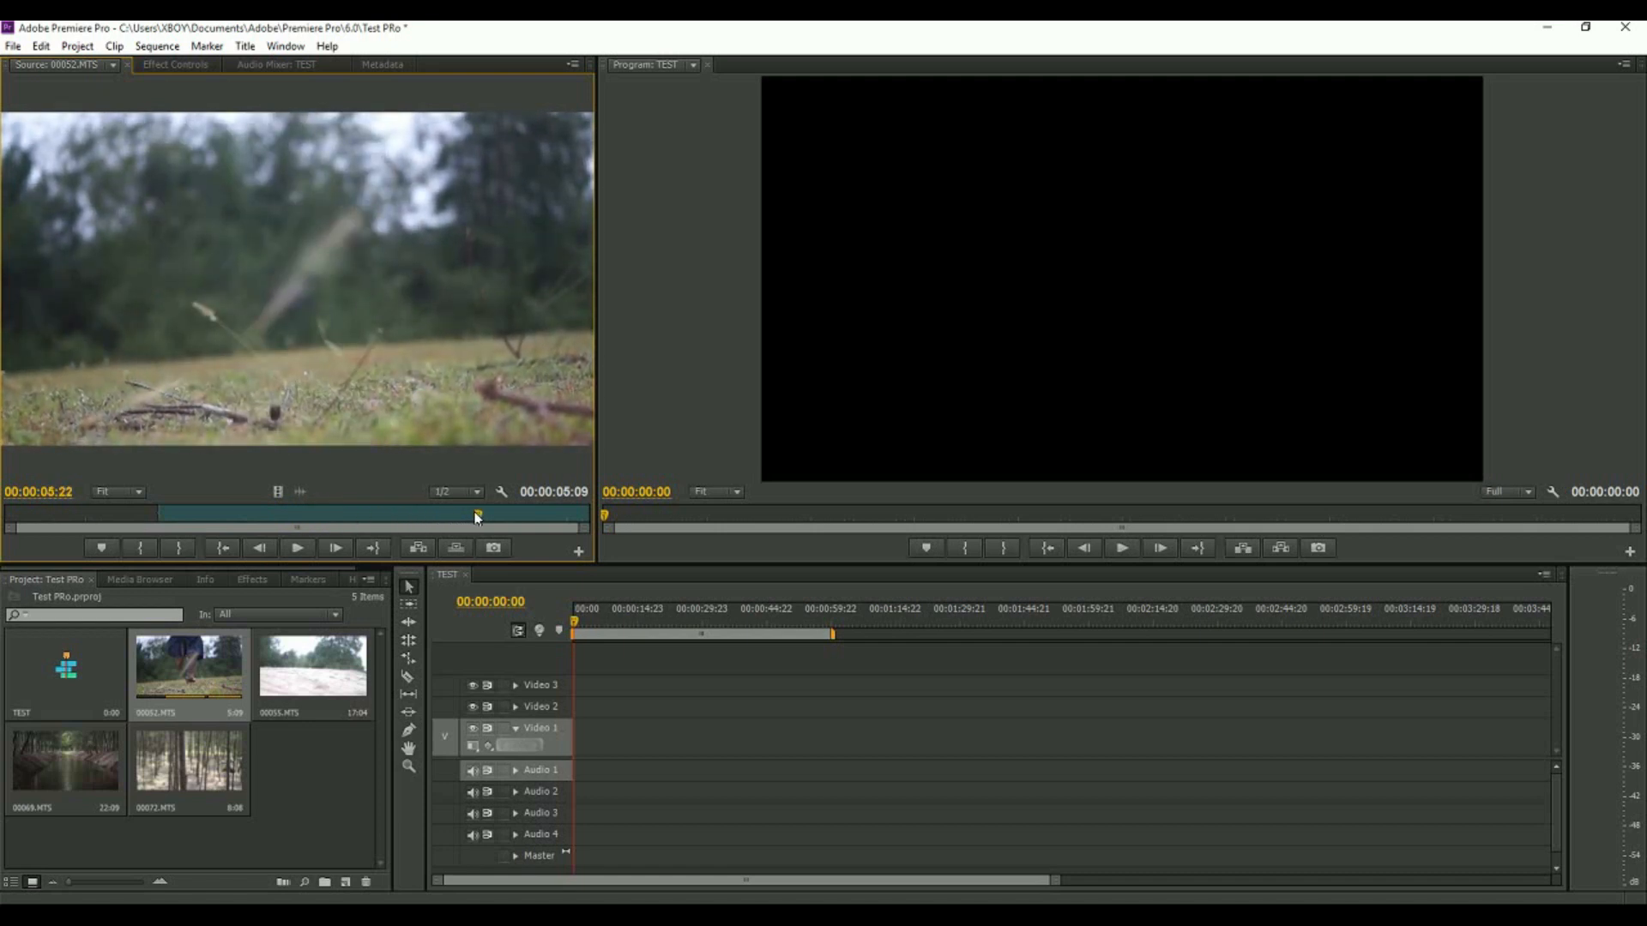
left_click(180, 548)
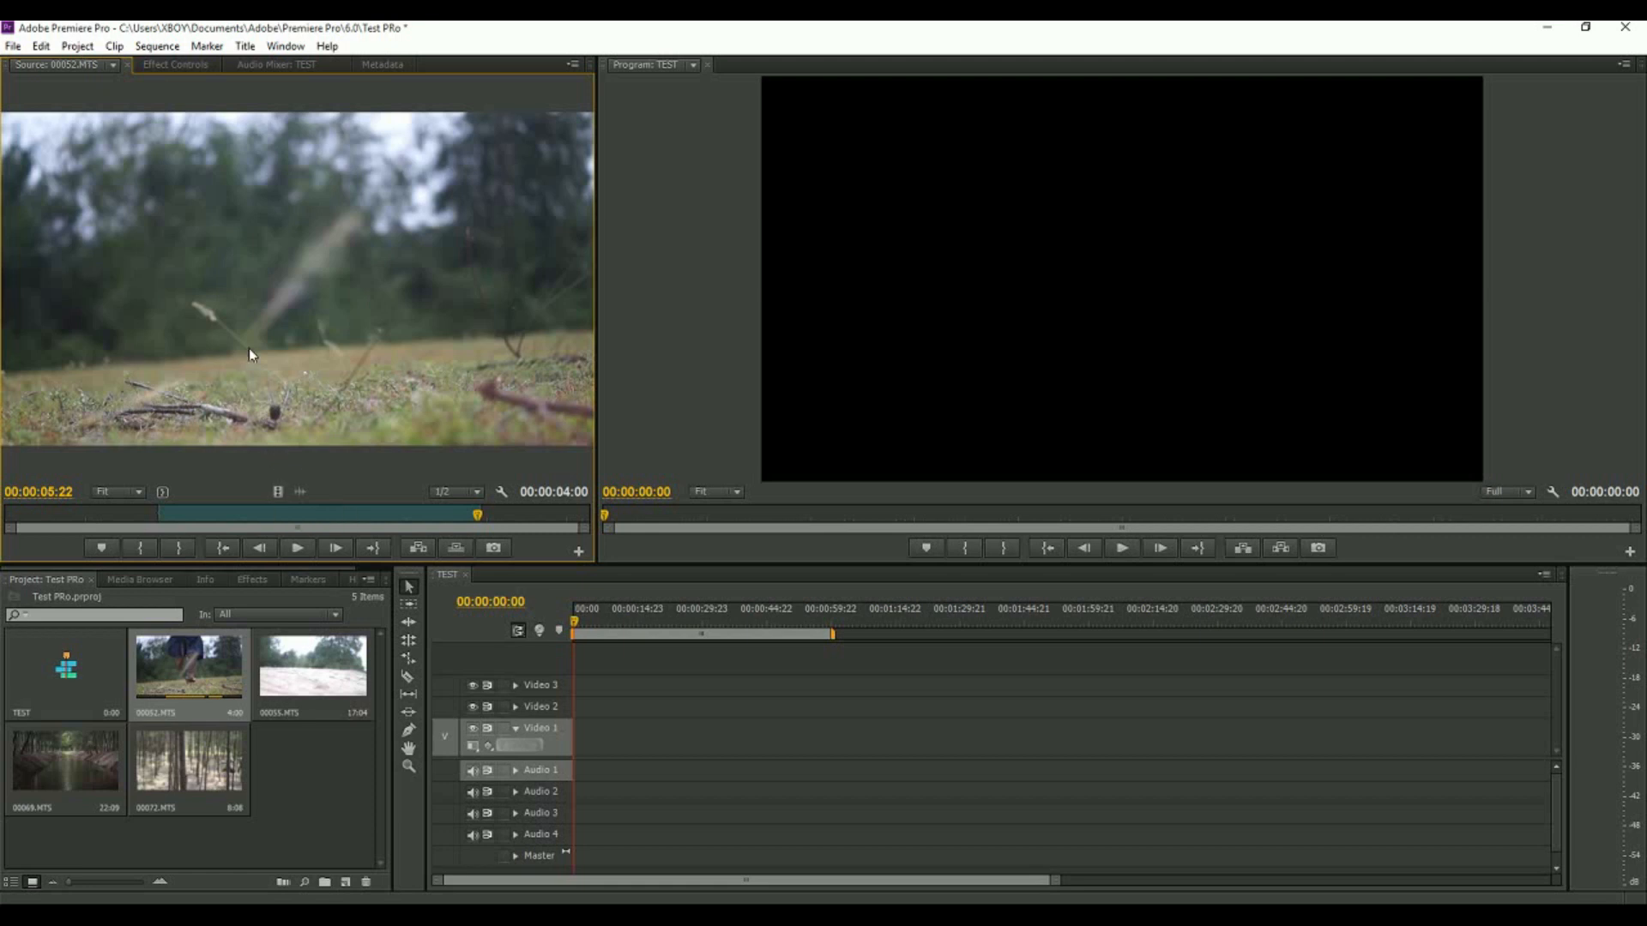
Place only the video of the marked 00052.MTS range at the start of Video 1, changing the sequence settings to match the clip
left_click_drag(277, 493, 590, 758)
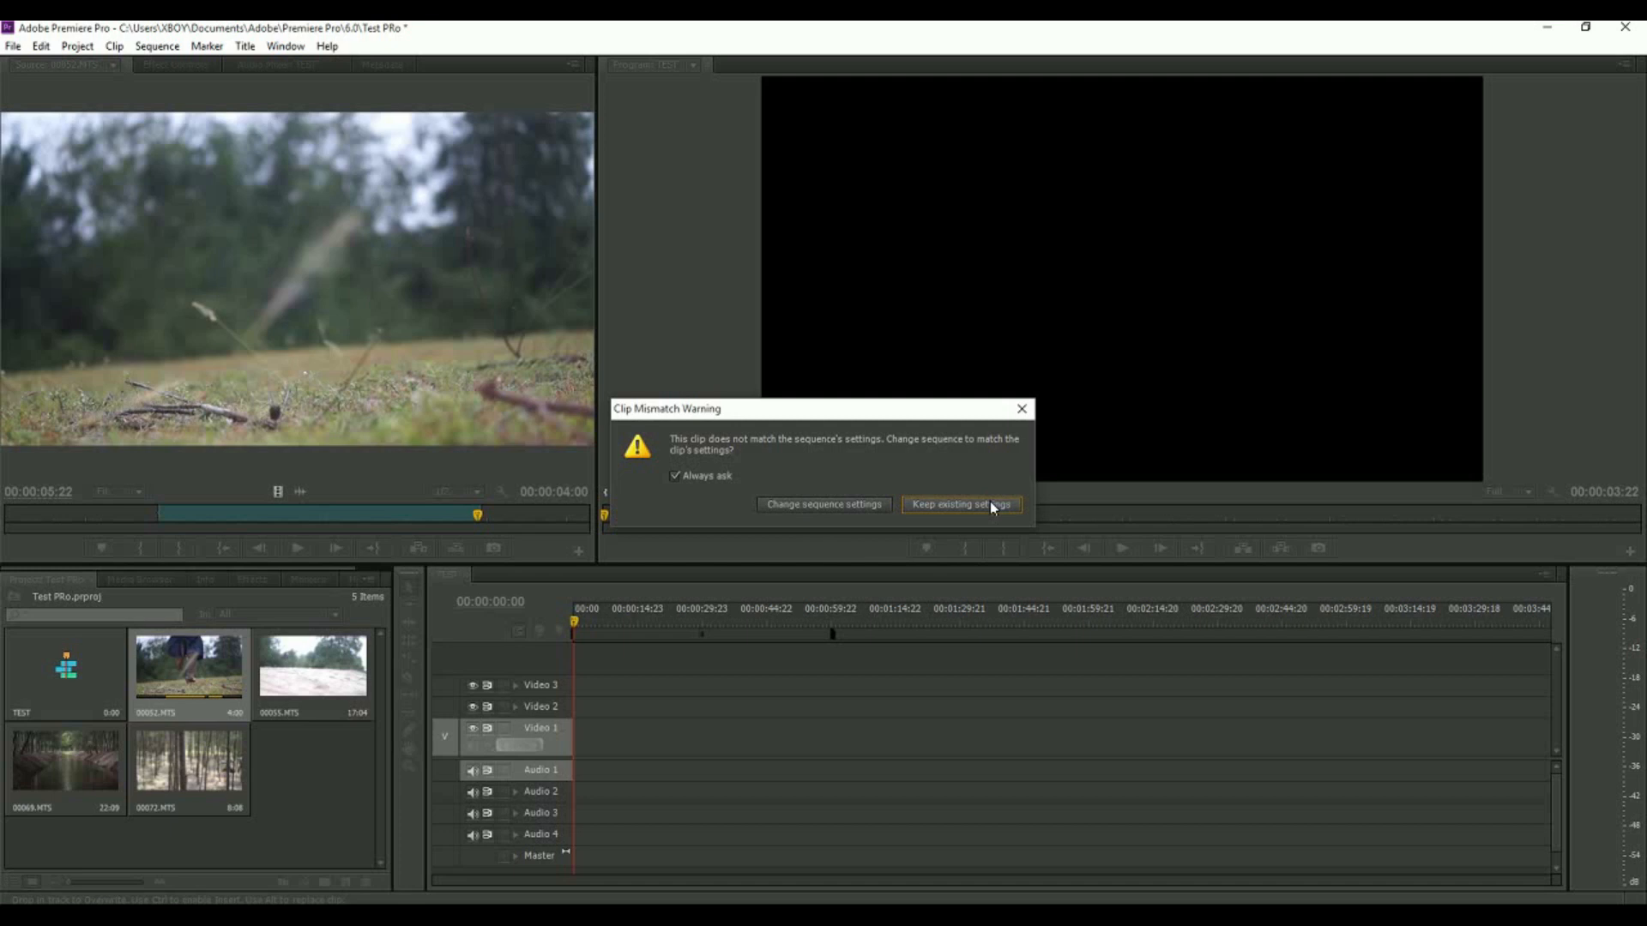
left_click(851, 503)
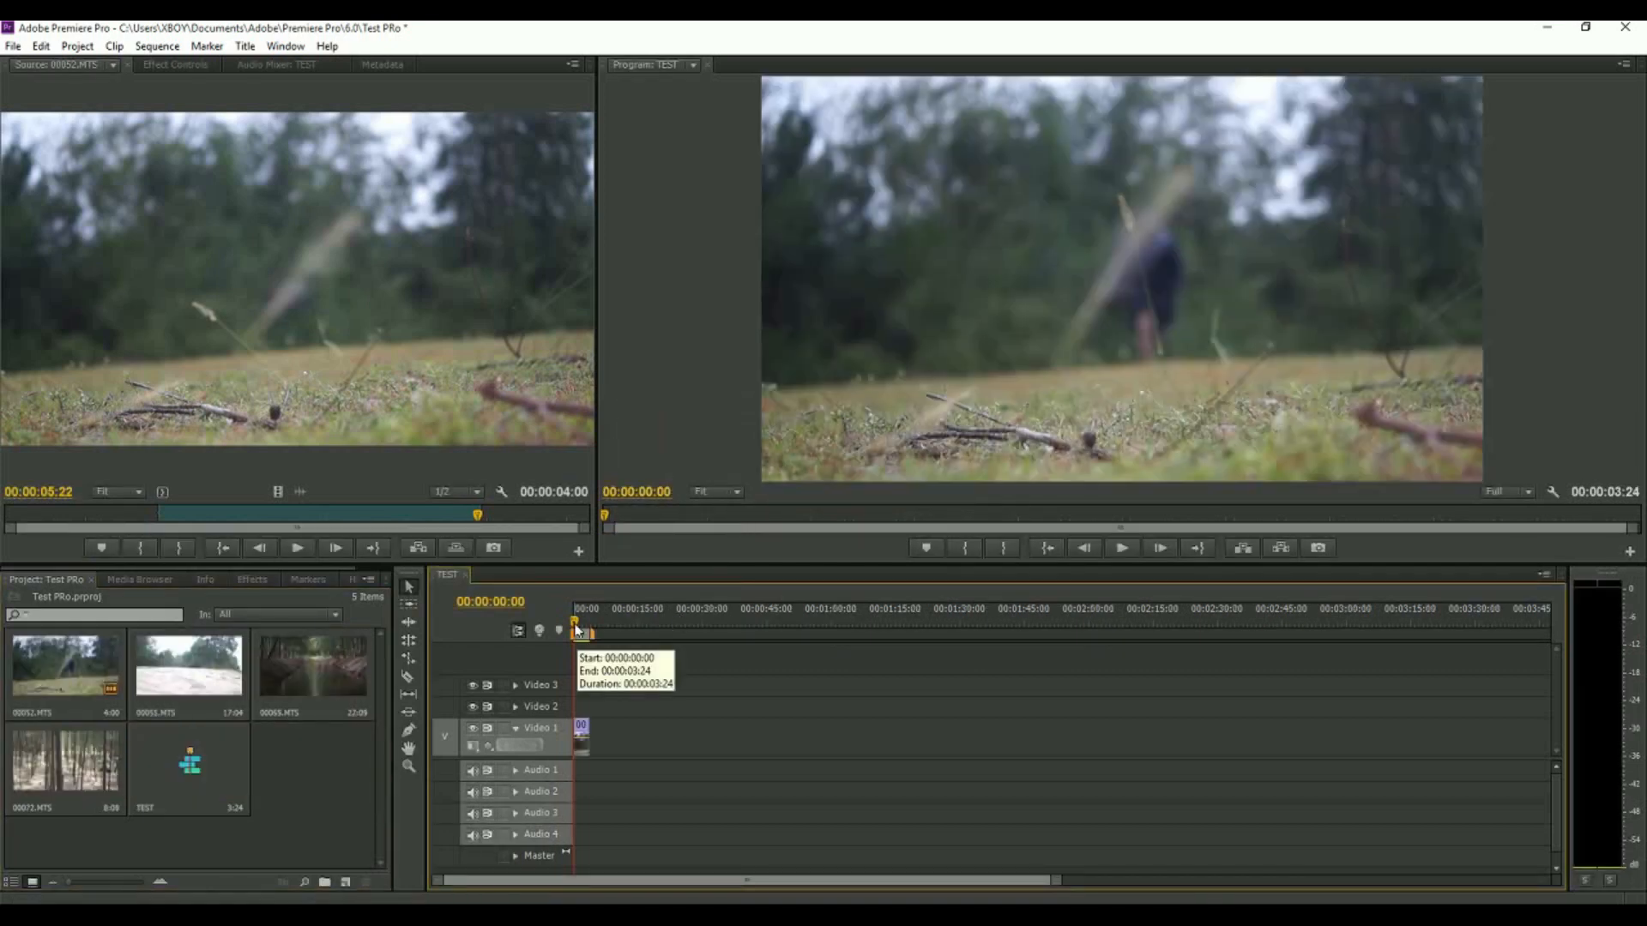
Play the TEST sequence from its start in the Program monitor to review the placed clip
mouse_move(575, 626)
left_mouse_down()
mouse_move(589, 627)
mouse_move(574, 627)
left_mouse_up()
left_click(1122, 548)
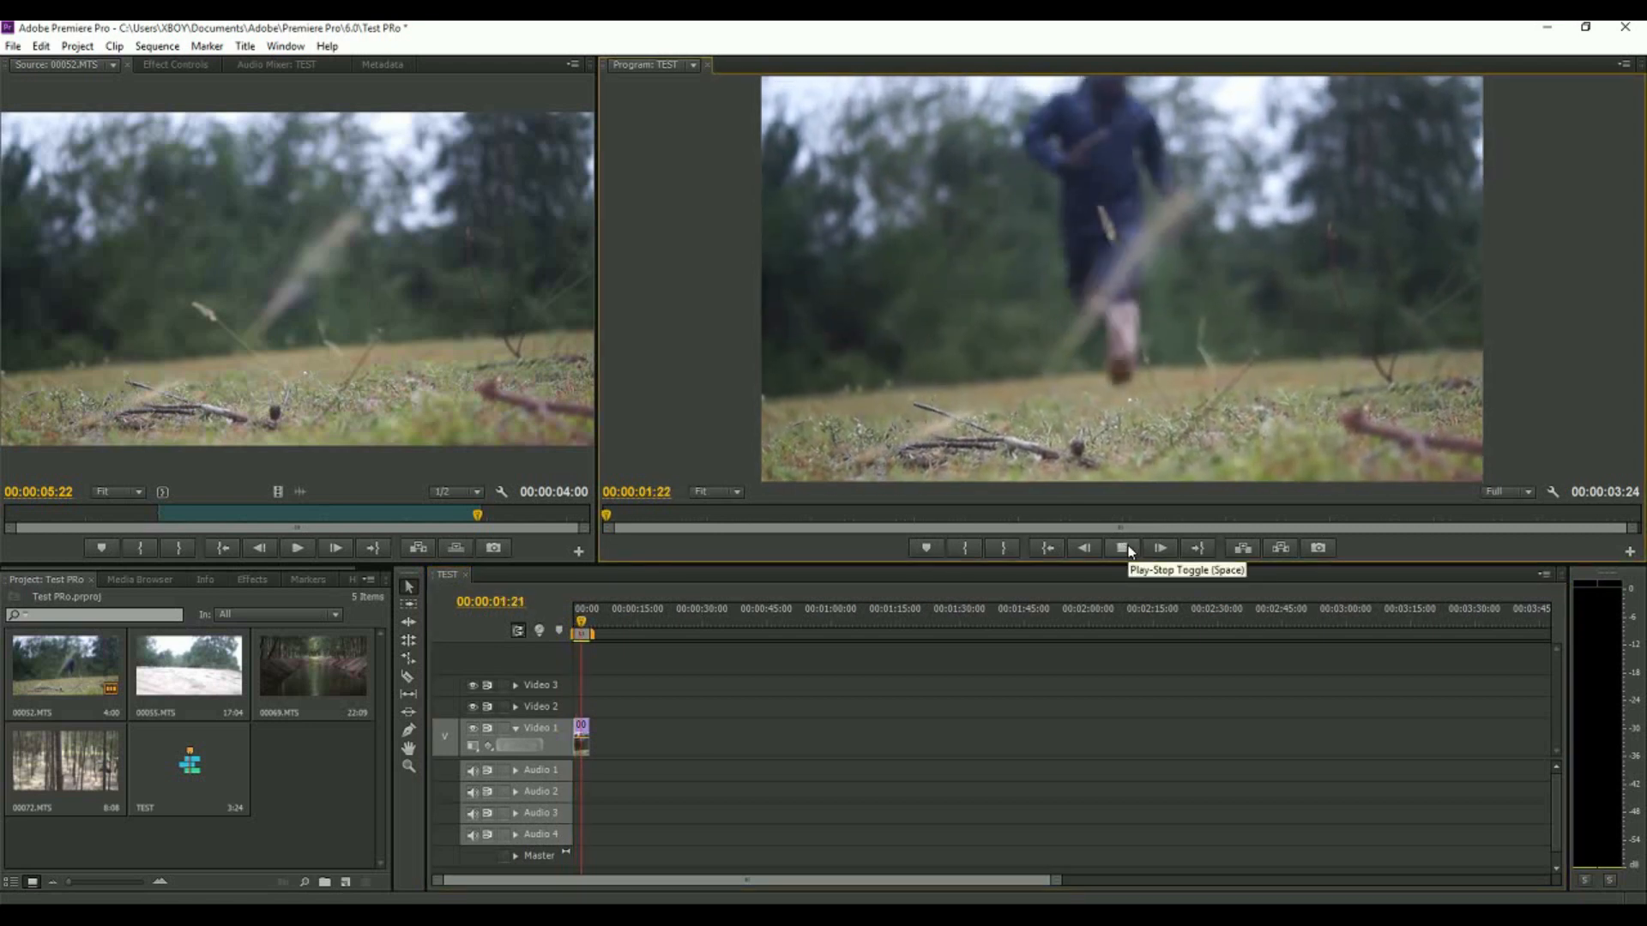
left_click(1124, 548)
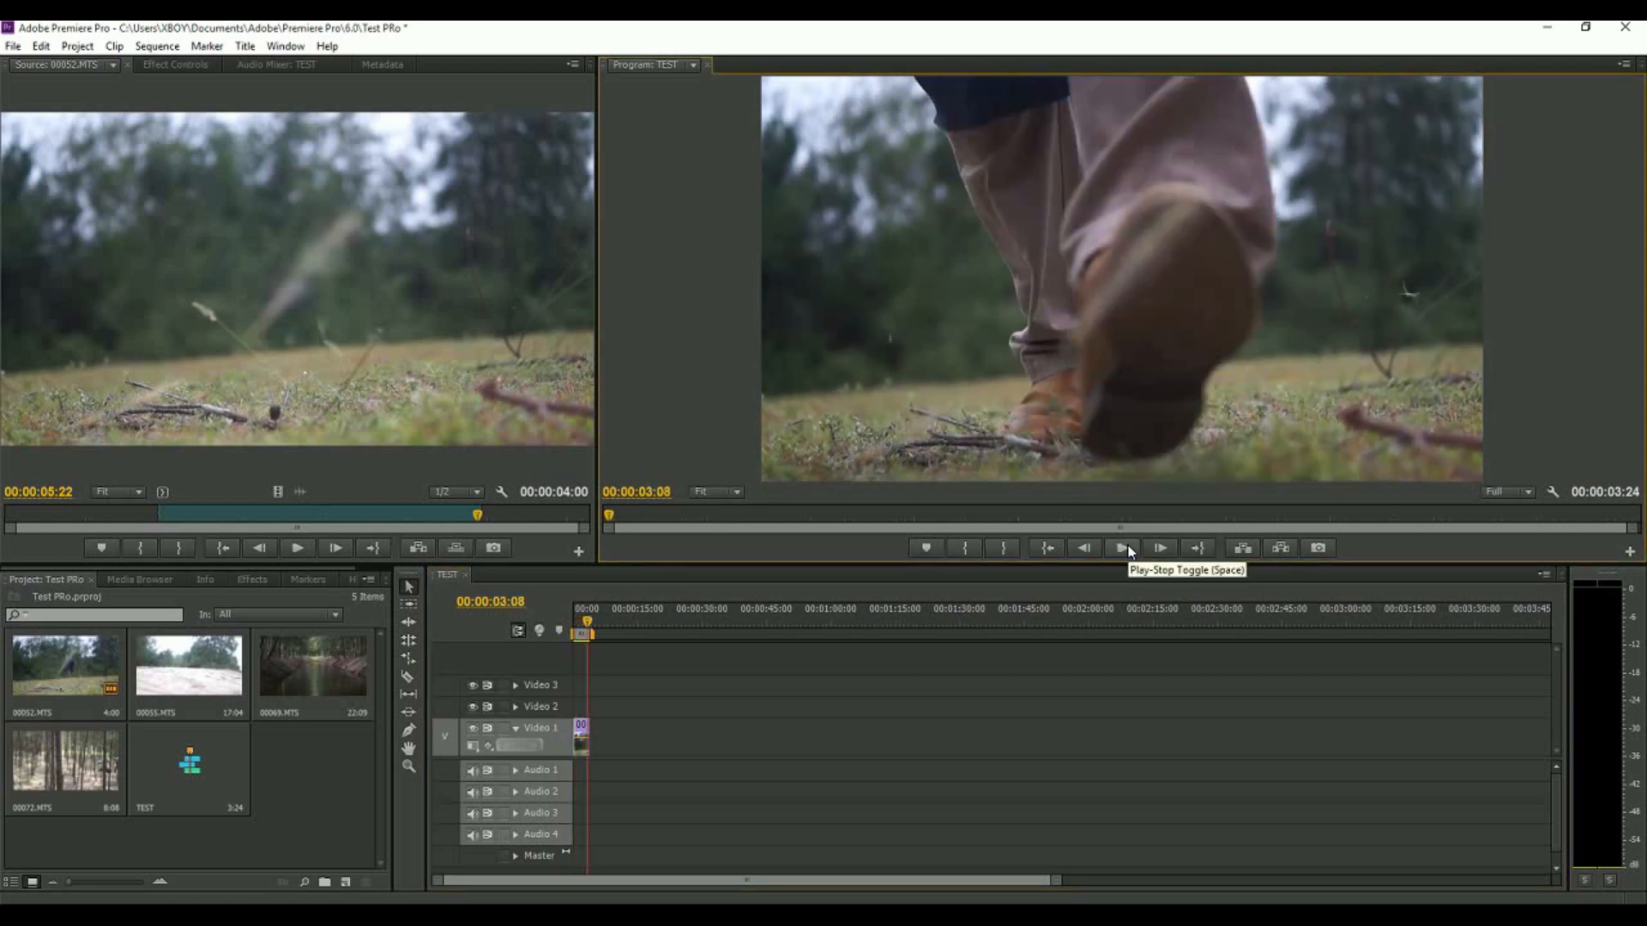
left_click_drag(588, 623, 582, 623)
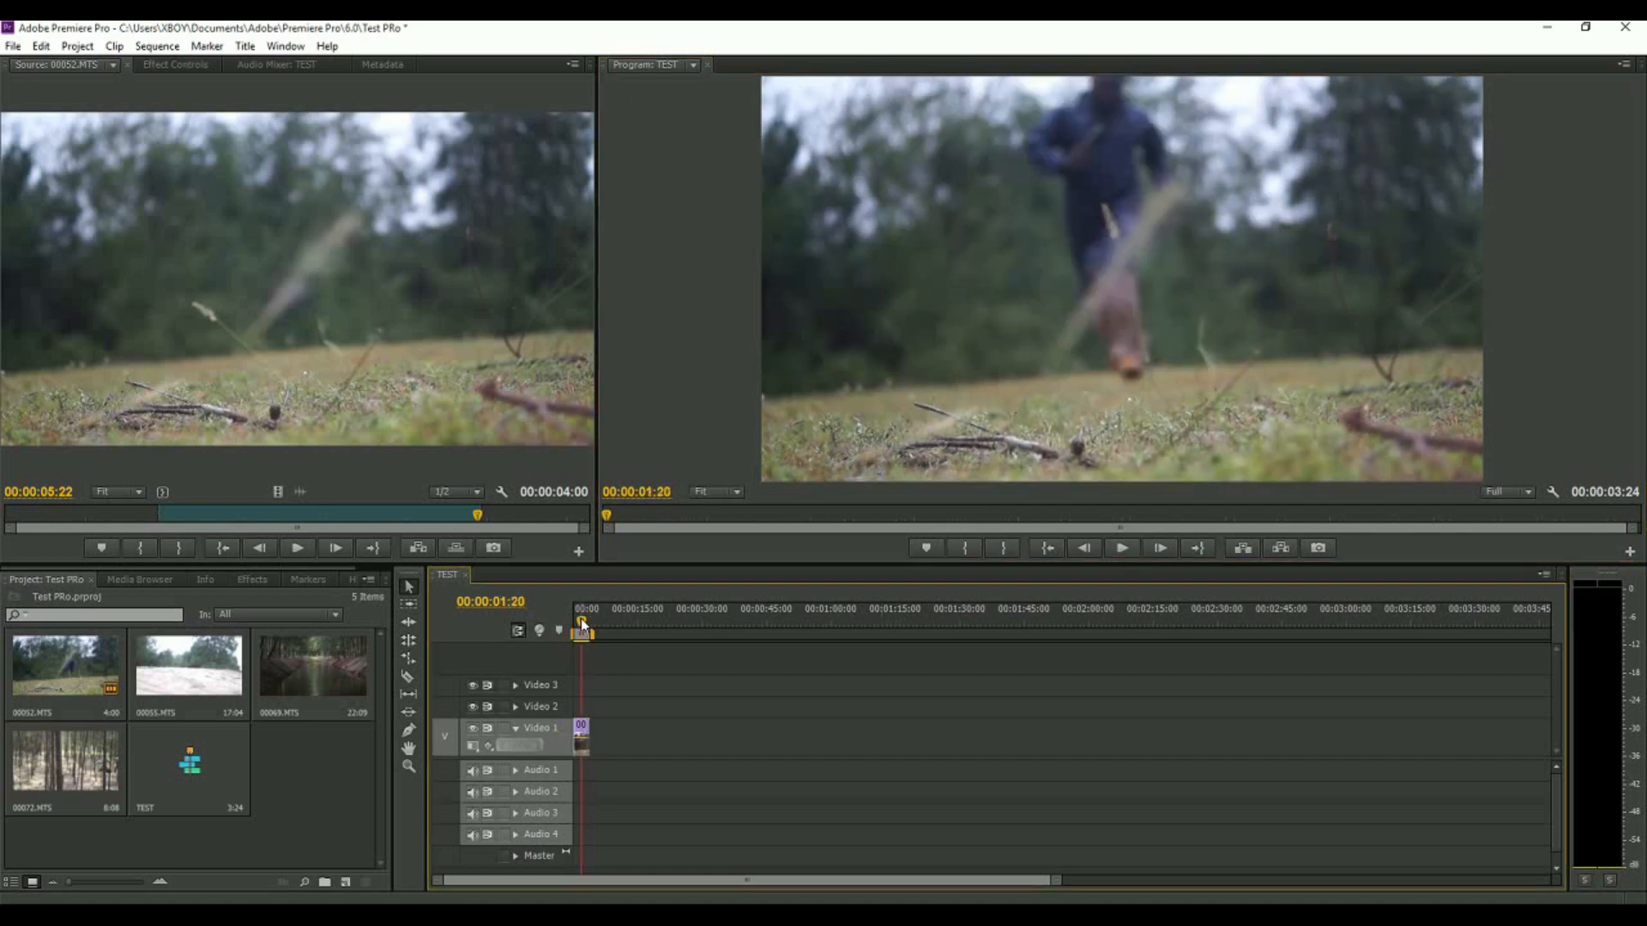
Mark 00055.MTS from 00:00:03:18 to 00:00:15:02 and insert that range at the end of the TEST sequence
key("End")
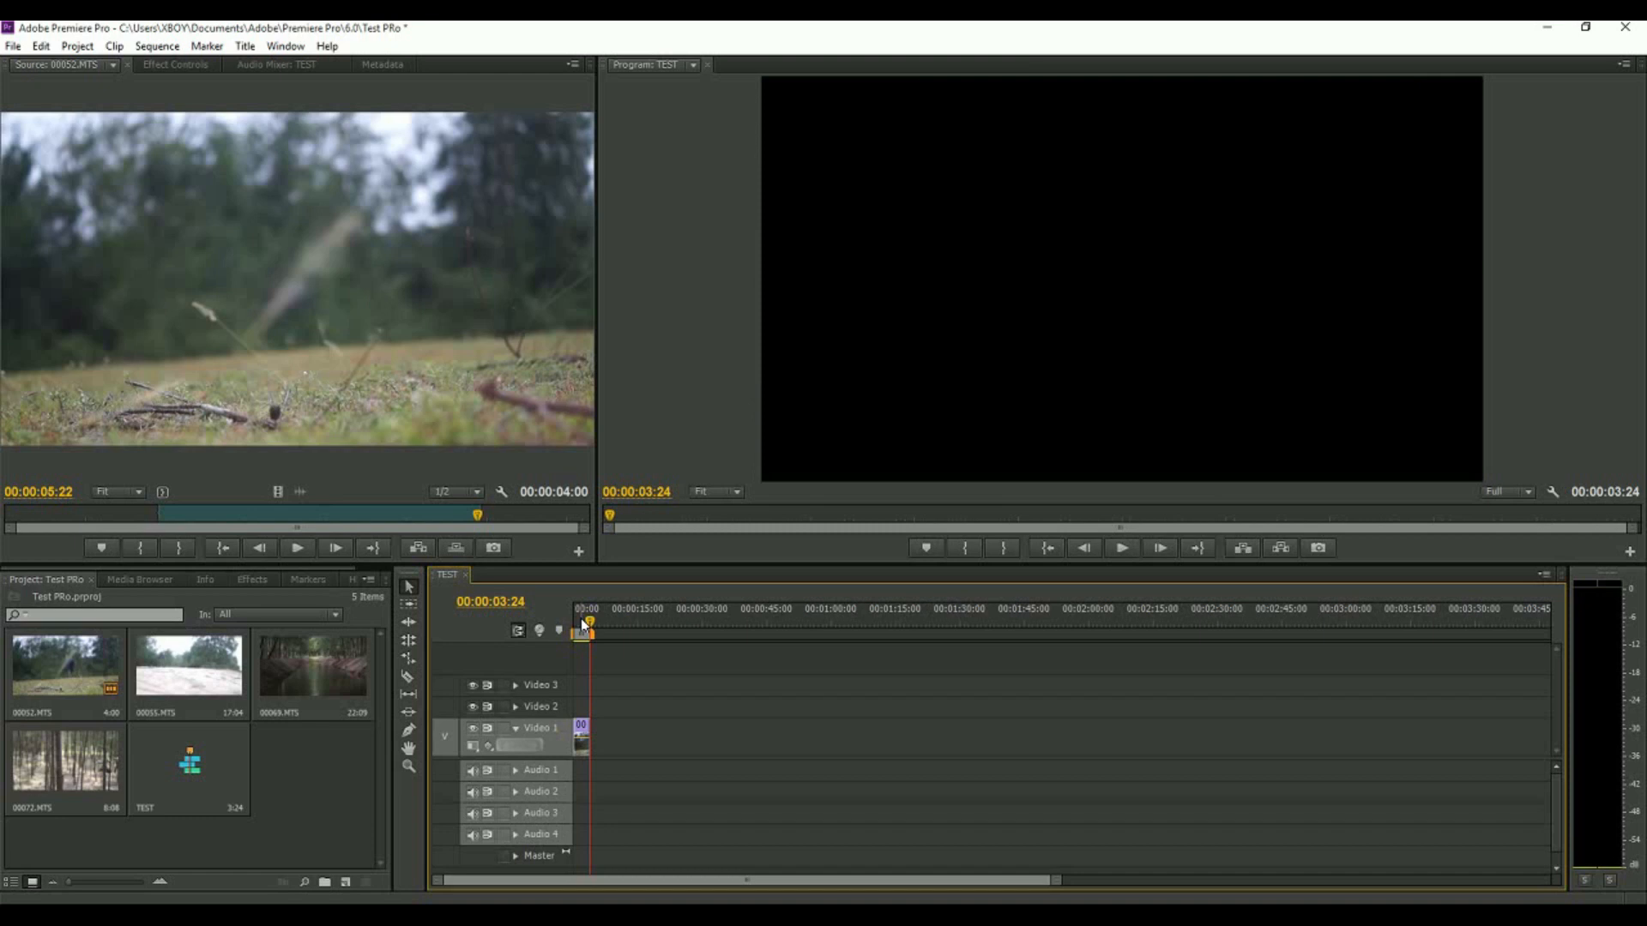
double_click(163, 662)
mouse_move(135, 519)
left_mouse_down()
mouse_move(34, 516)
mouse_move(133, 518)
left_mouse_up()
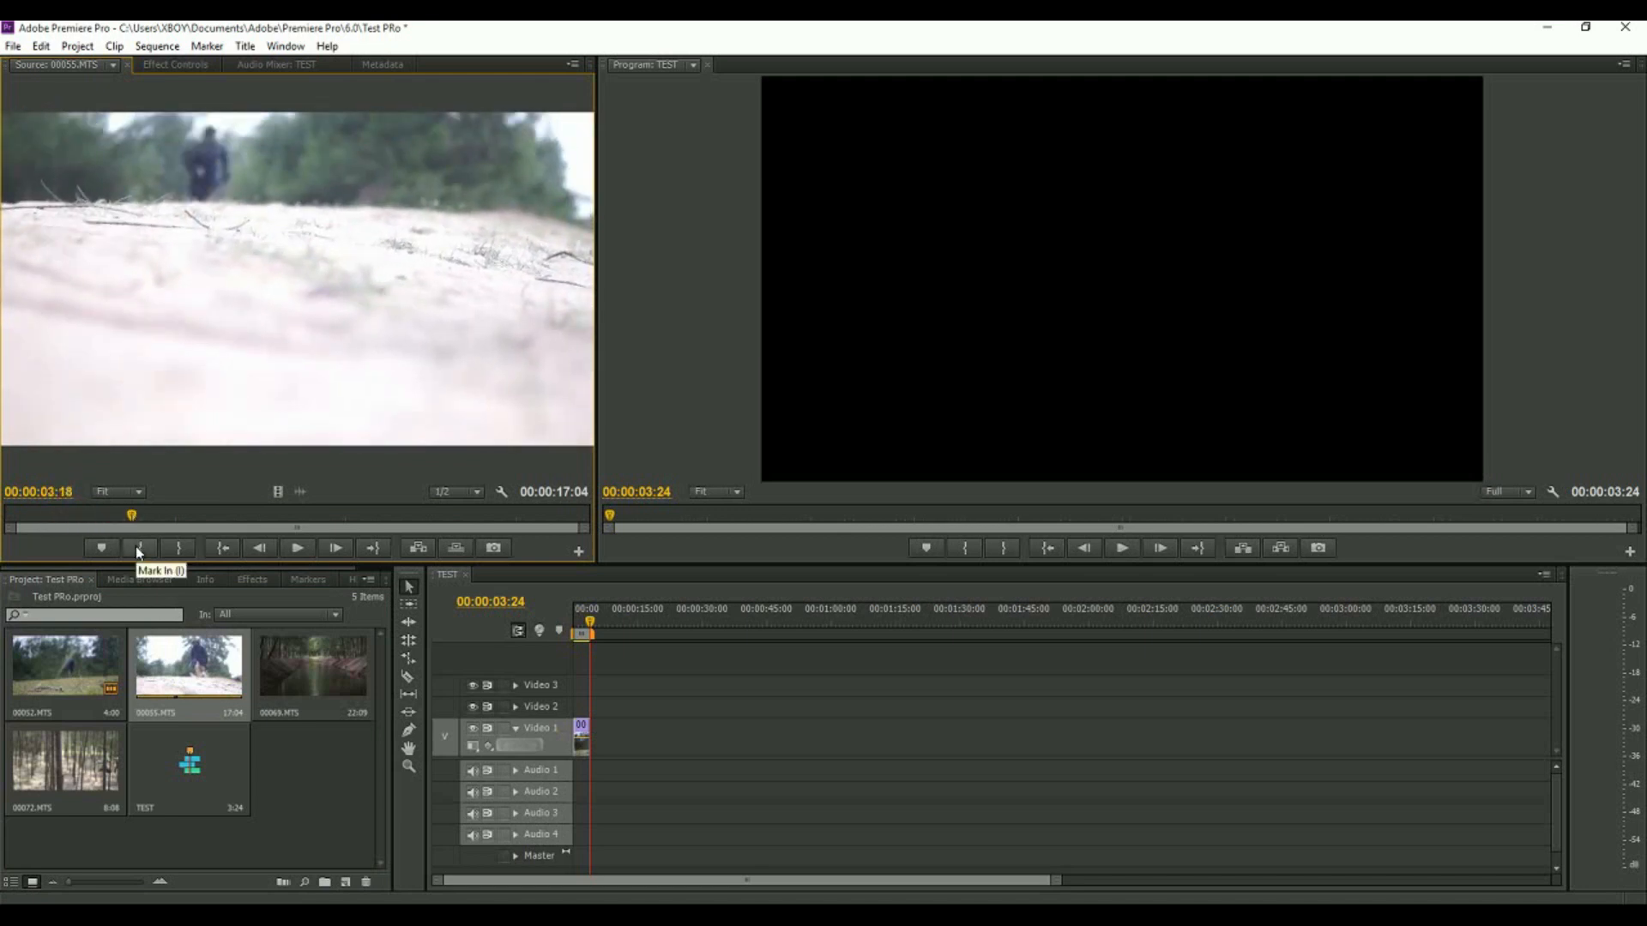
left_click(138, 552)
left_click_drag(132, 516, 522, 527)
left_click(180, 550)
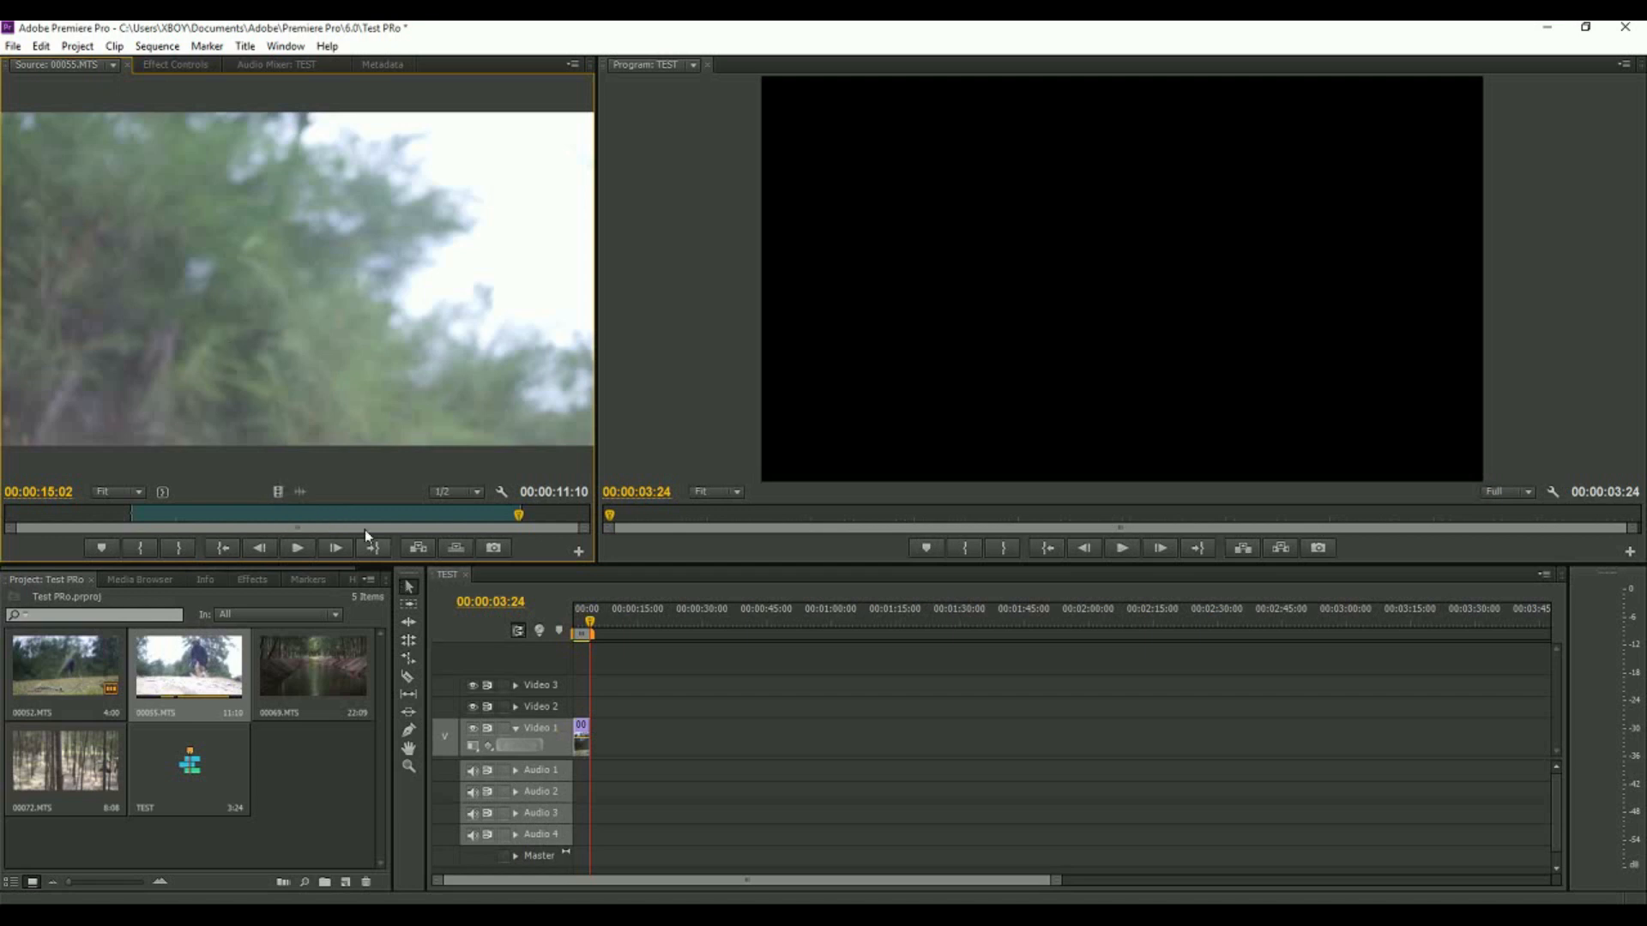
right_click(249, 302)
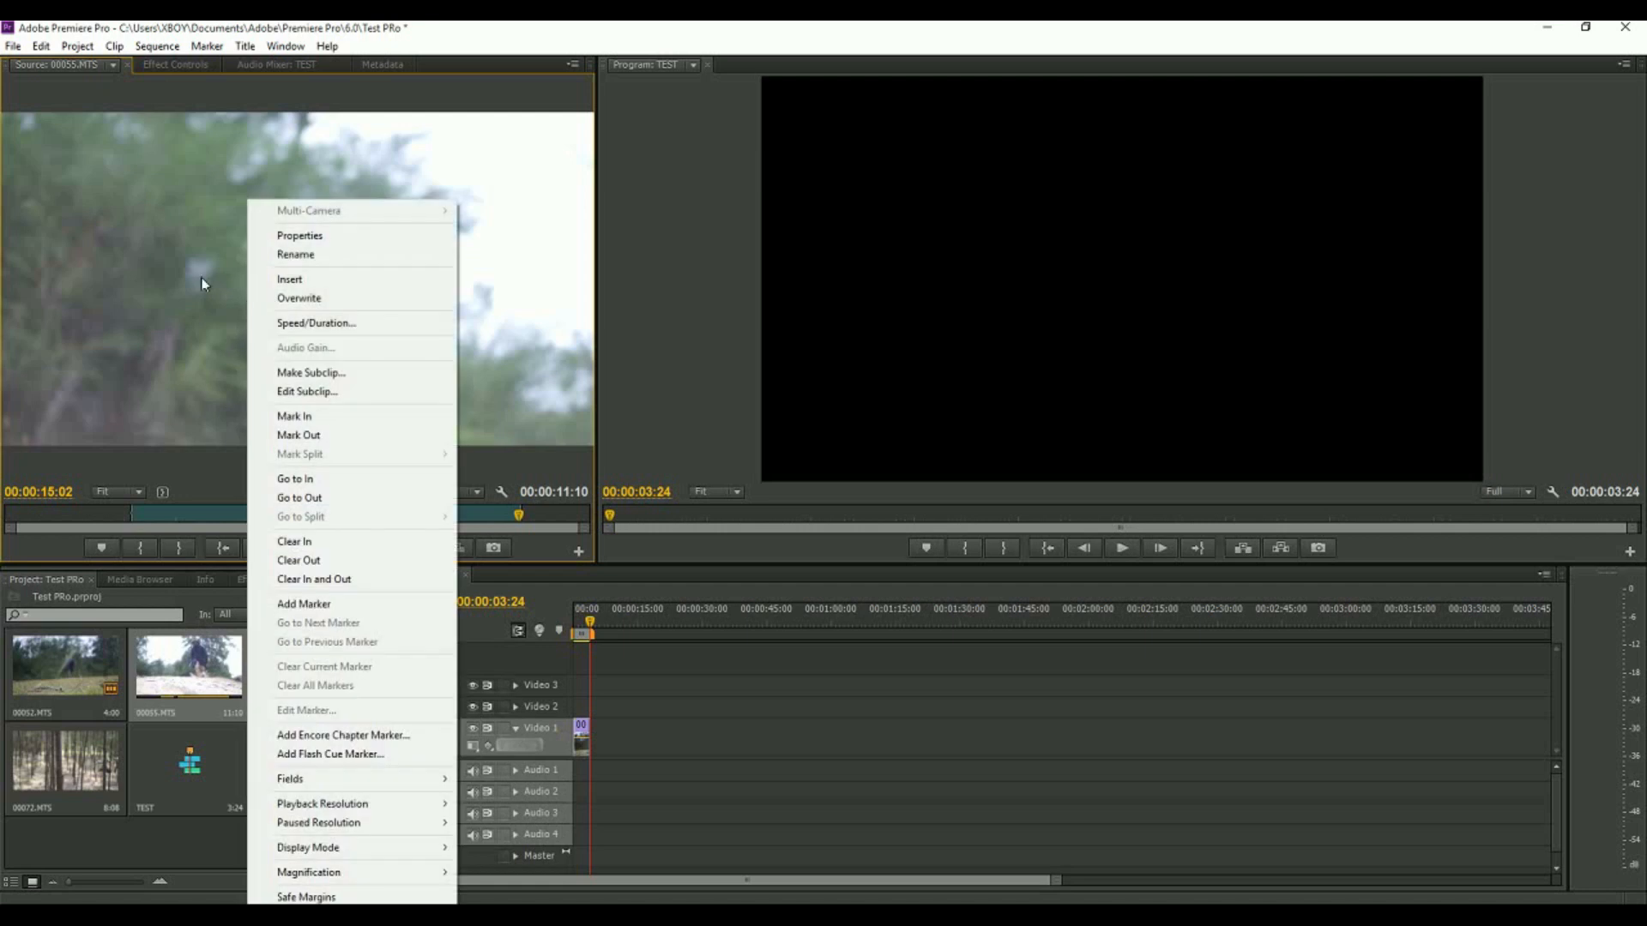
left_click(341, 280)
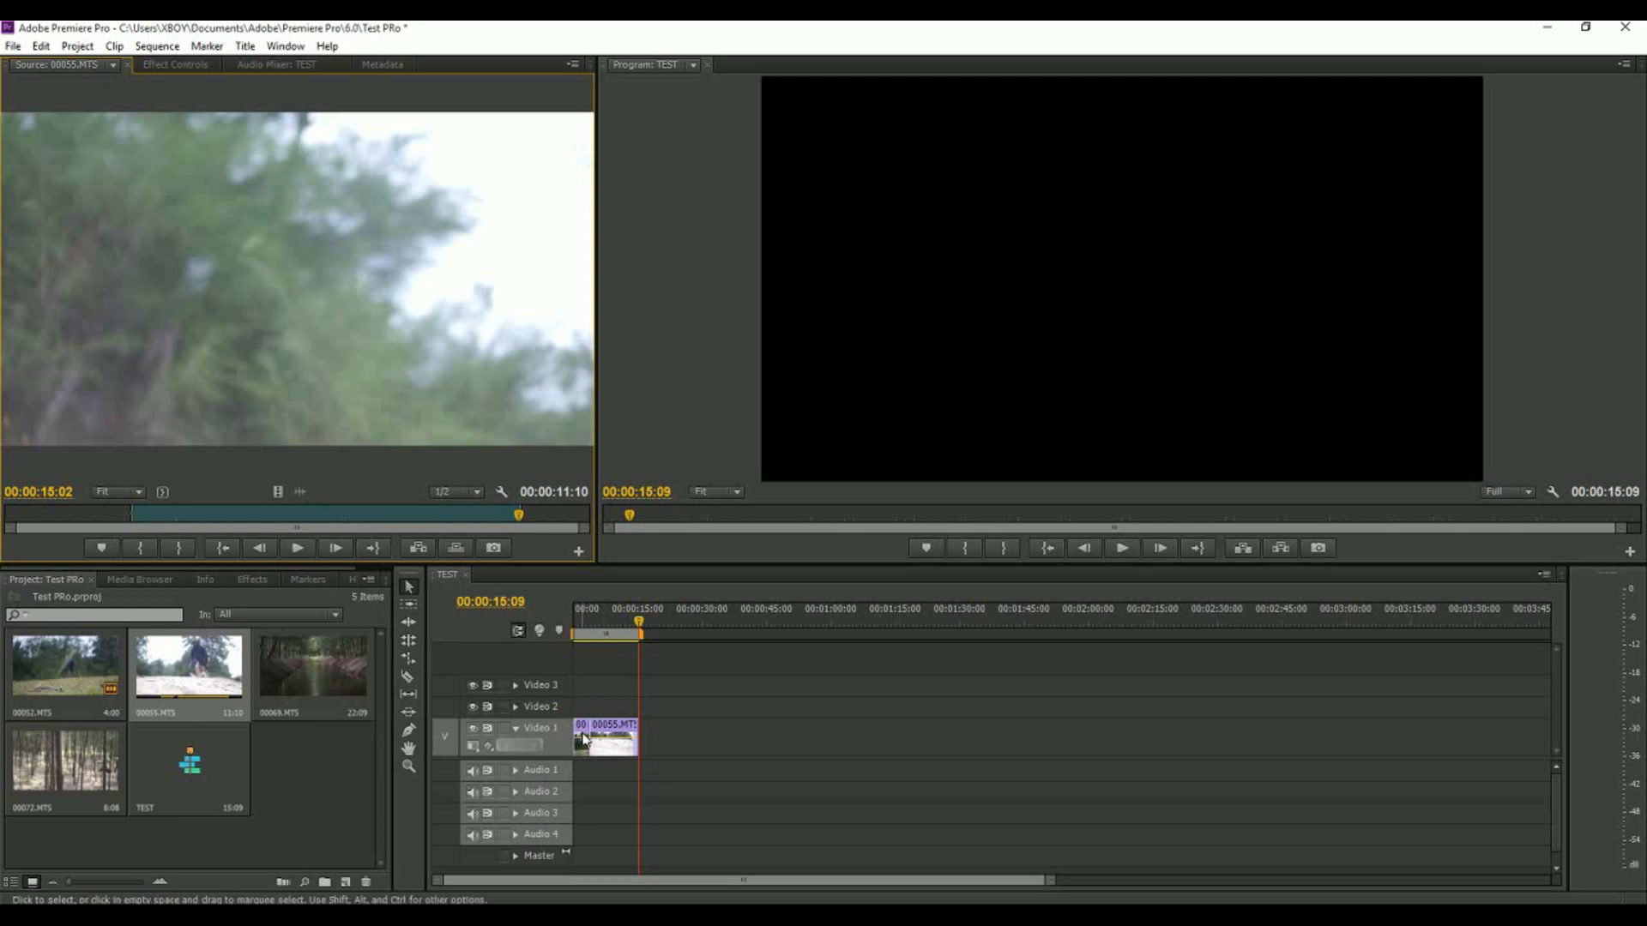
Play the TEST sequence from its start to review the cut from 00052.MTS to 00055.MTS
left_click(581, 629)
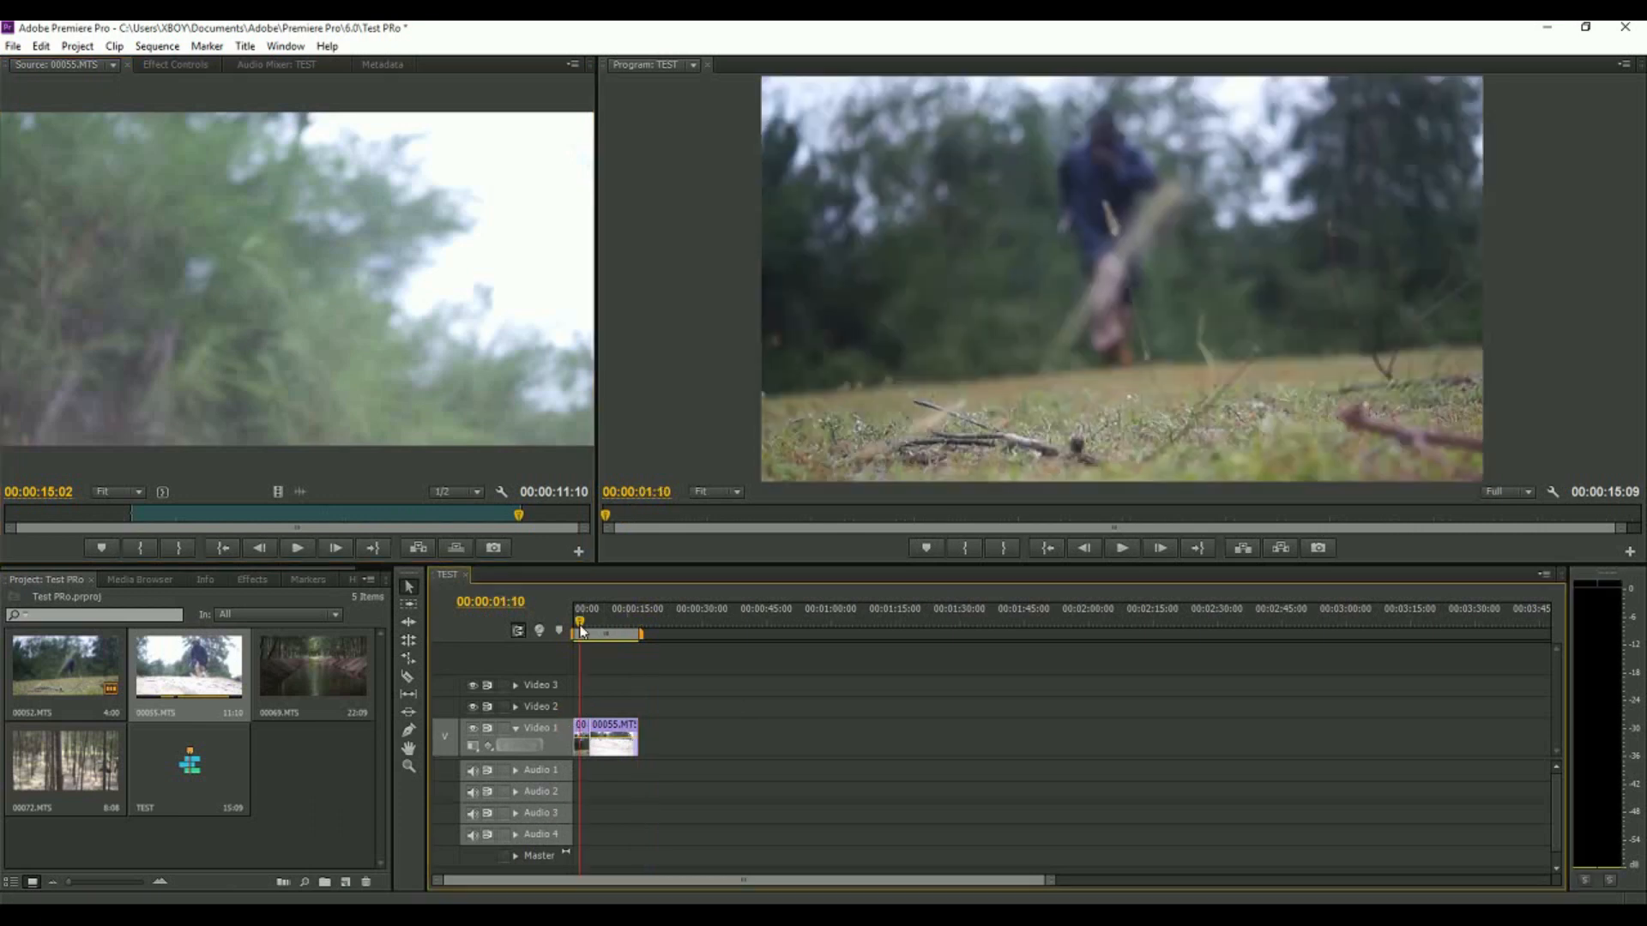
left_click(574, 624)
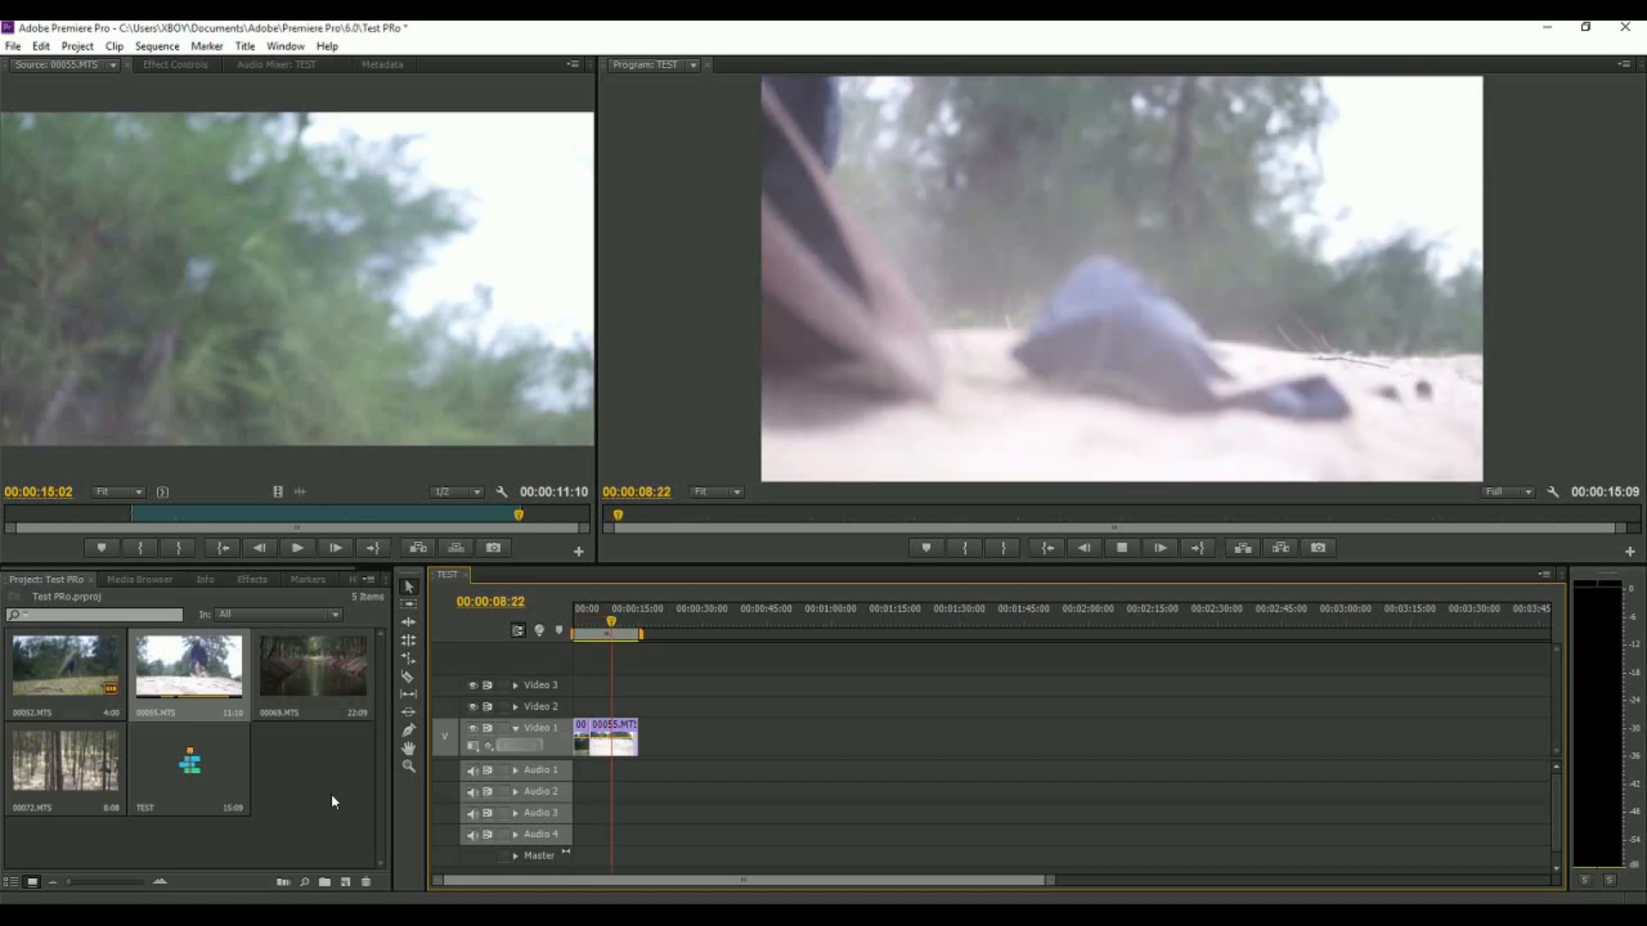
key("space")
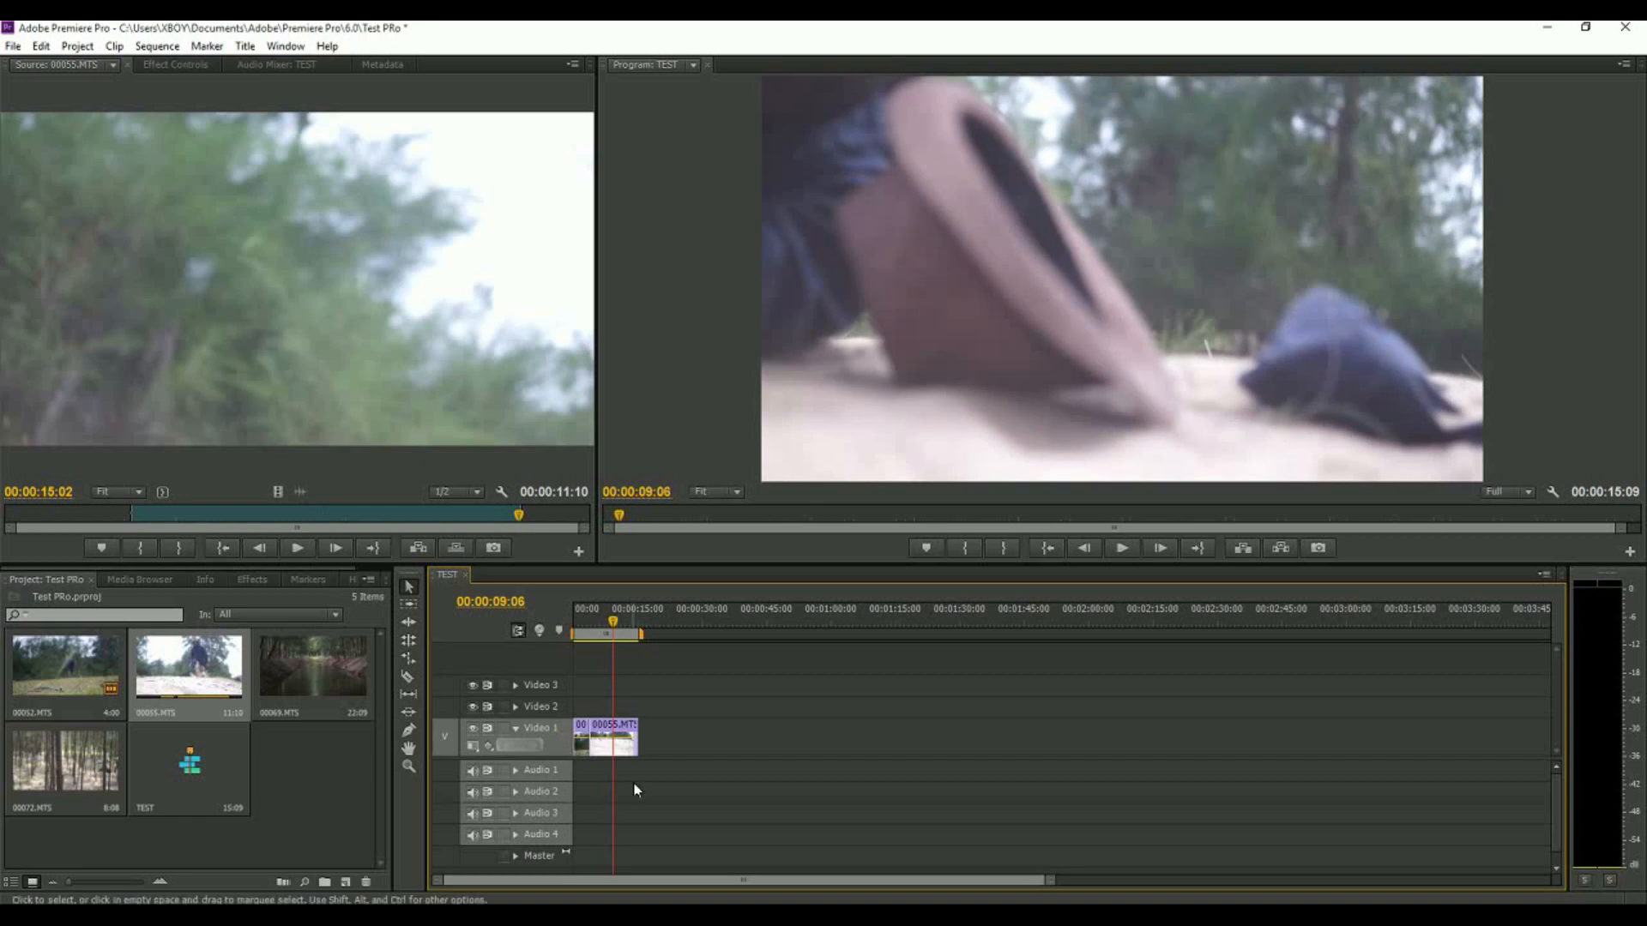
Mark a 00:00:04:19 range of 00072.MTS ending at 00:00:07:01 and place it on Video 1 directly after 00055.MTS
double_click(82, 764)
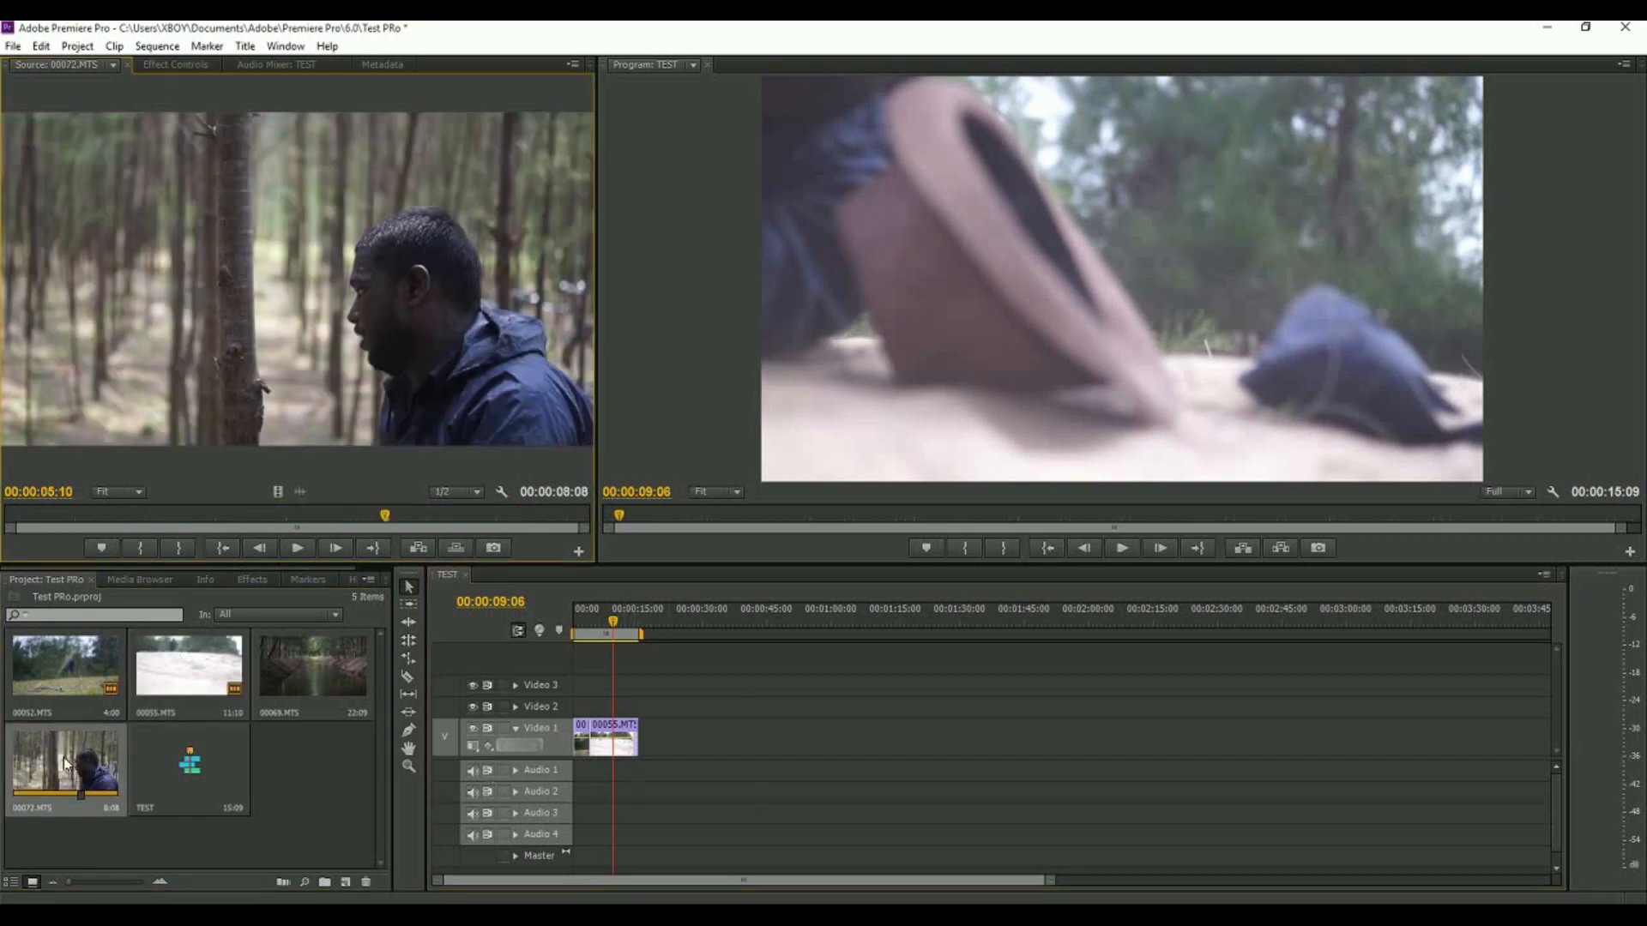
left_click(115, 515)
left_click_drag(117, 516, 500, 525)
left_click(142, 548)
key("o")
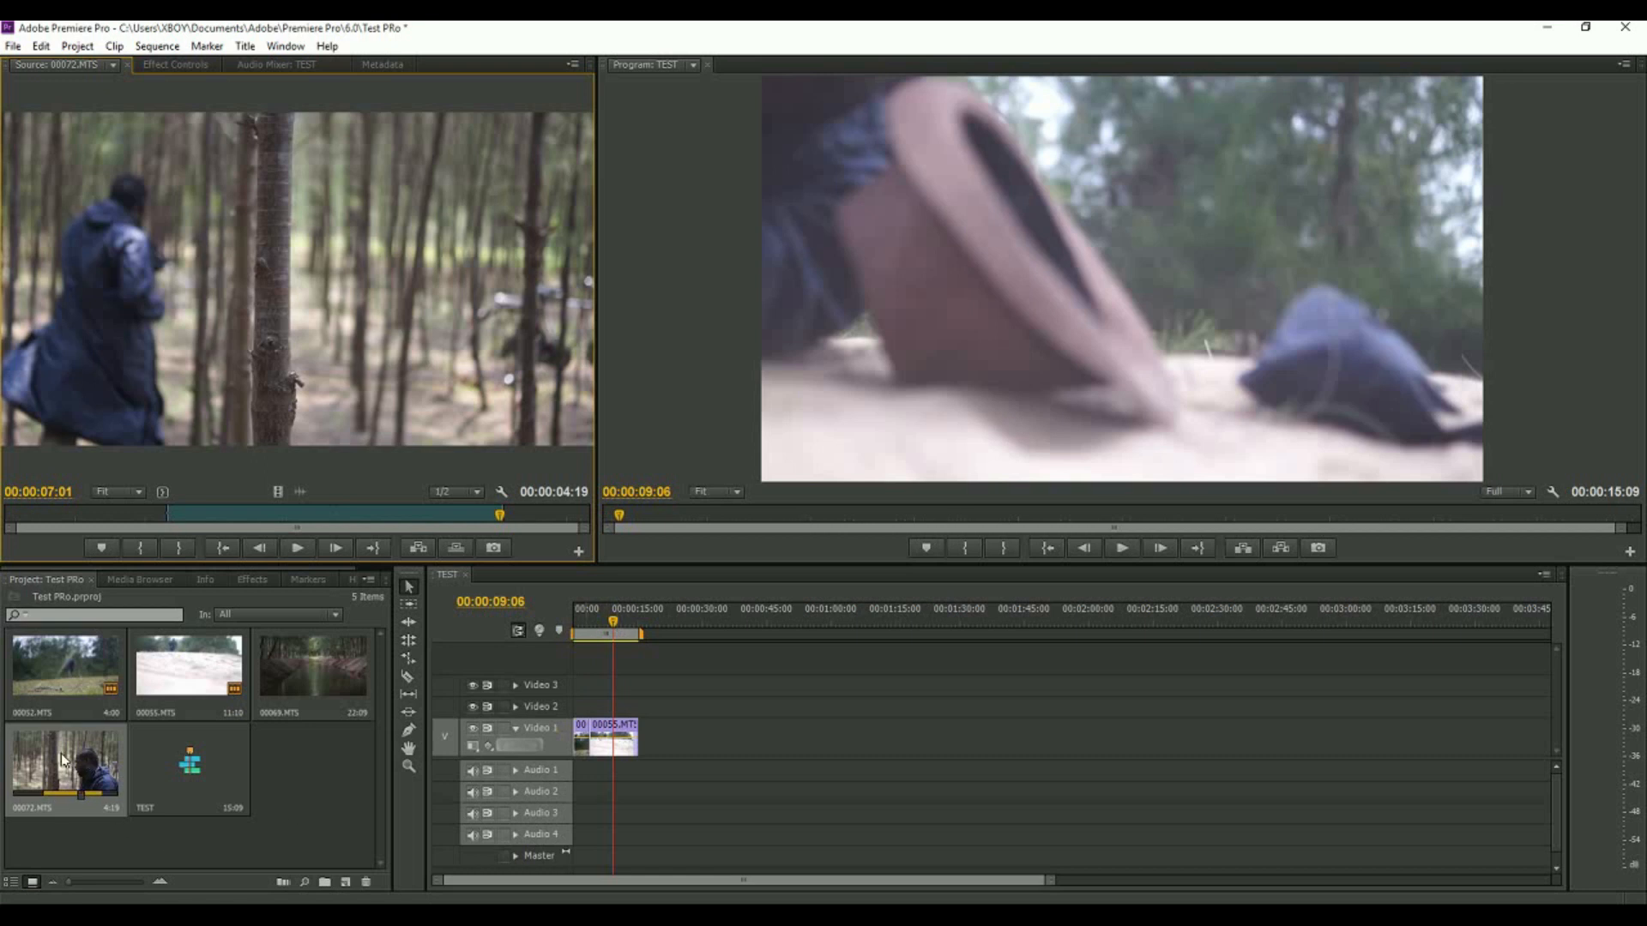
left_click_drag(62, 758, 648, 756)
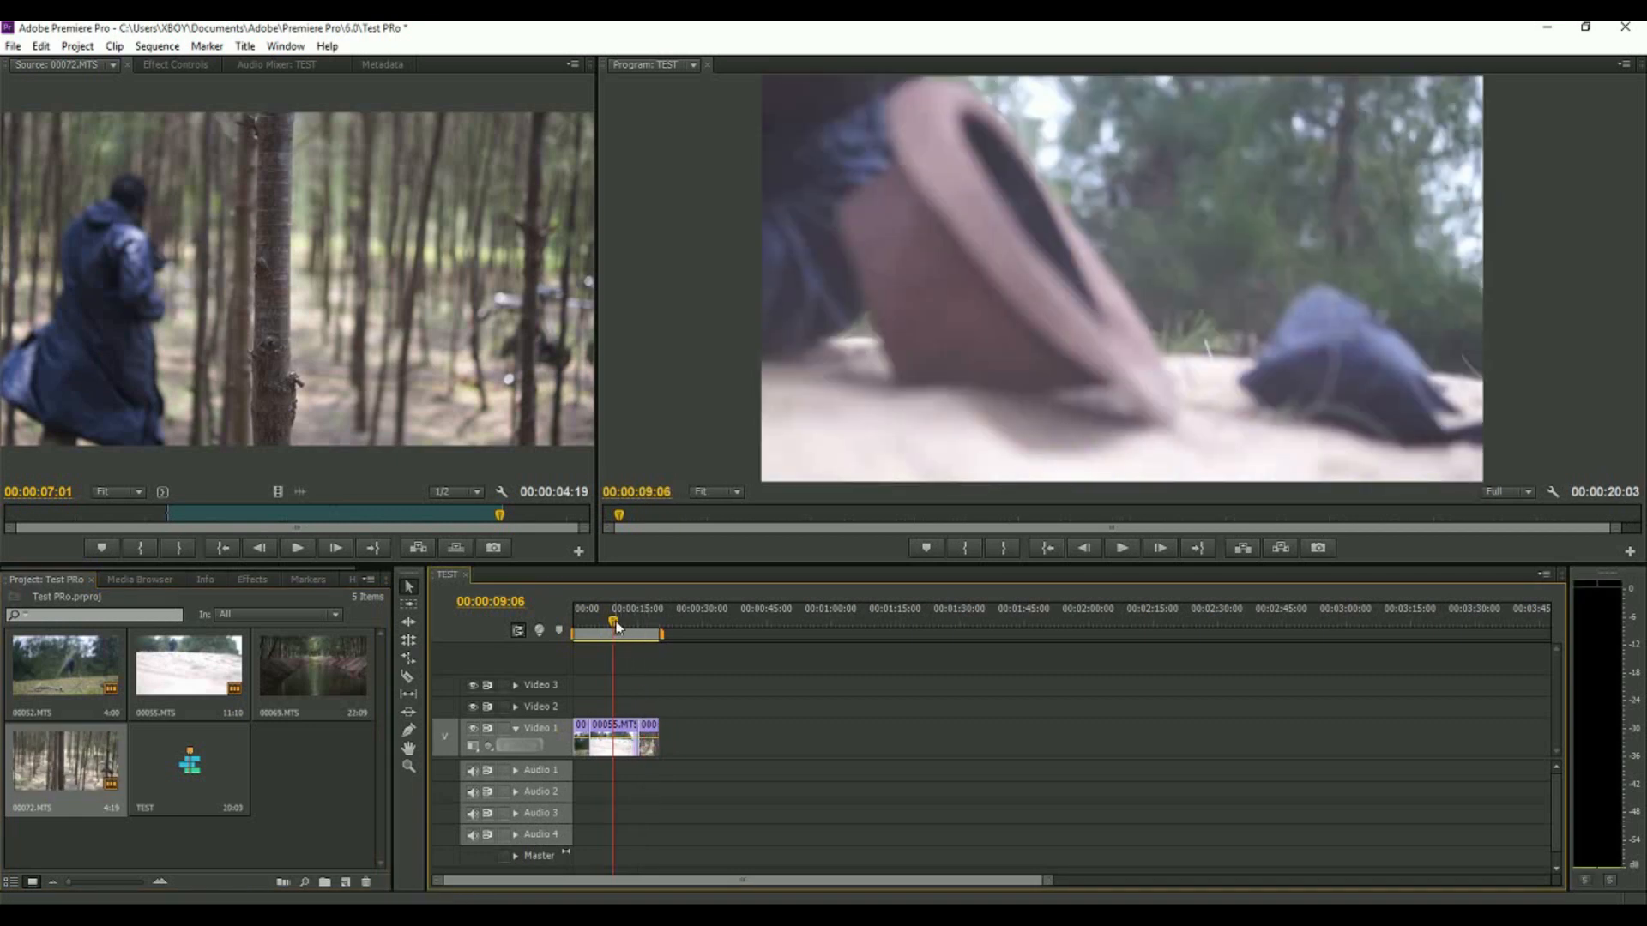
Try to load 00069.MTS in the Source monitor, reopening it after briefly viewing 00055.MTS
left_click_drag(145, 301, 351, 455)
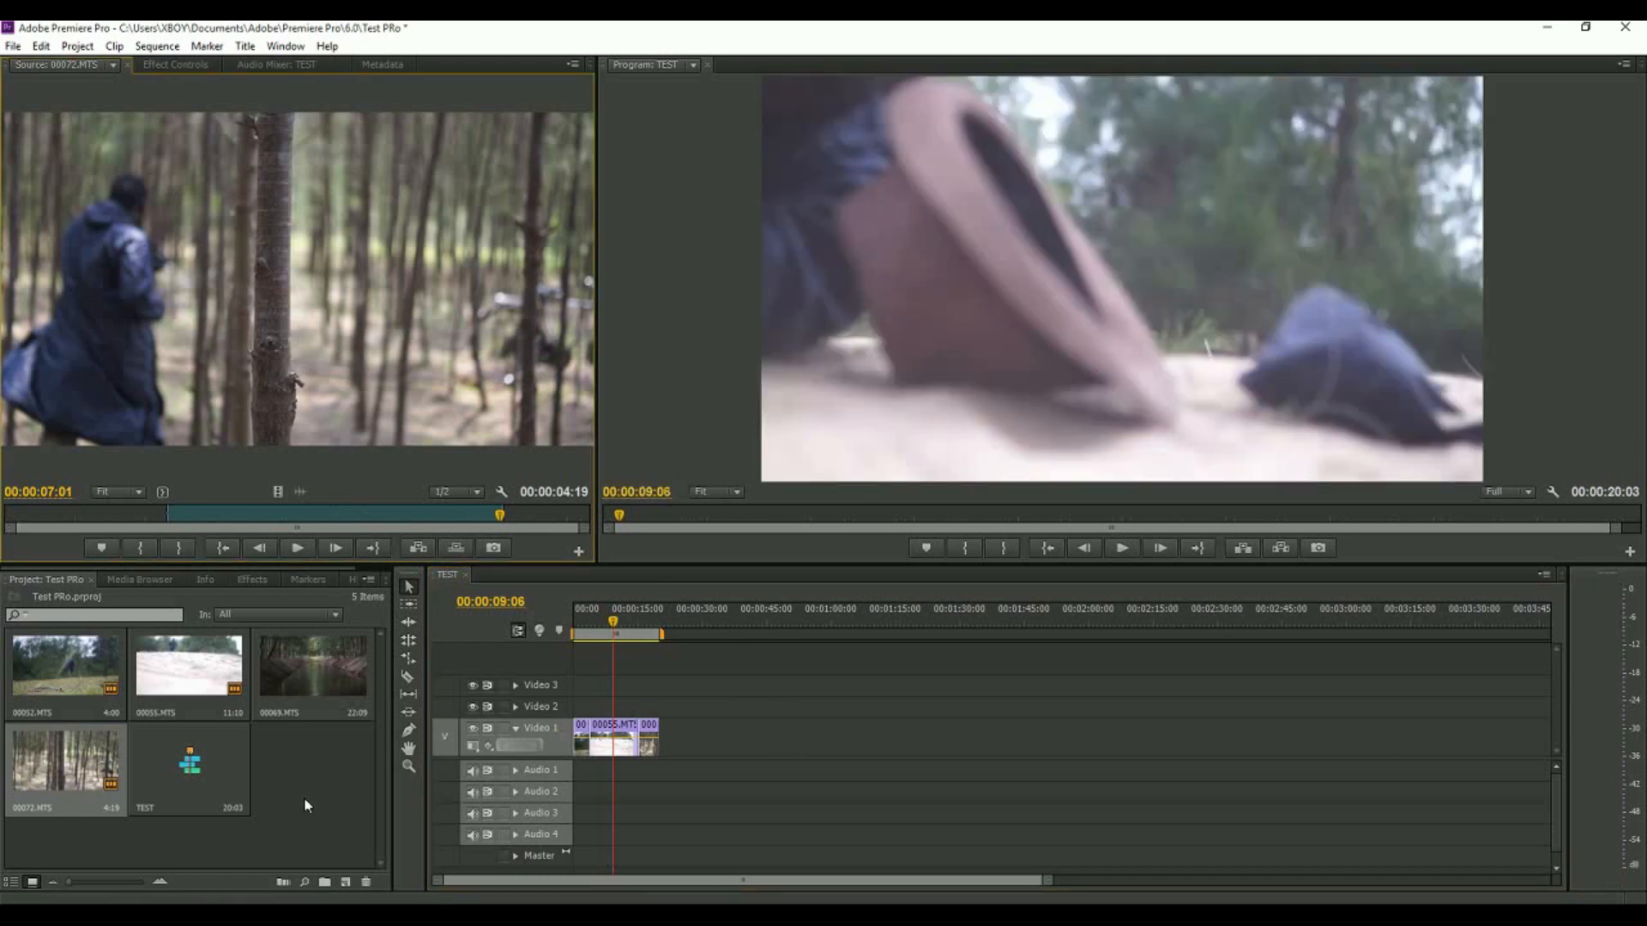
double_click(315, 667)
left_click(137, 515)
left_click(317, 671)
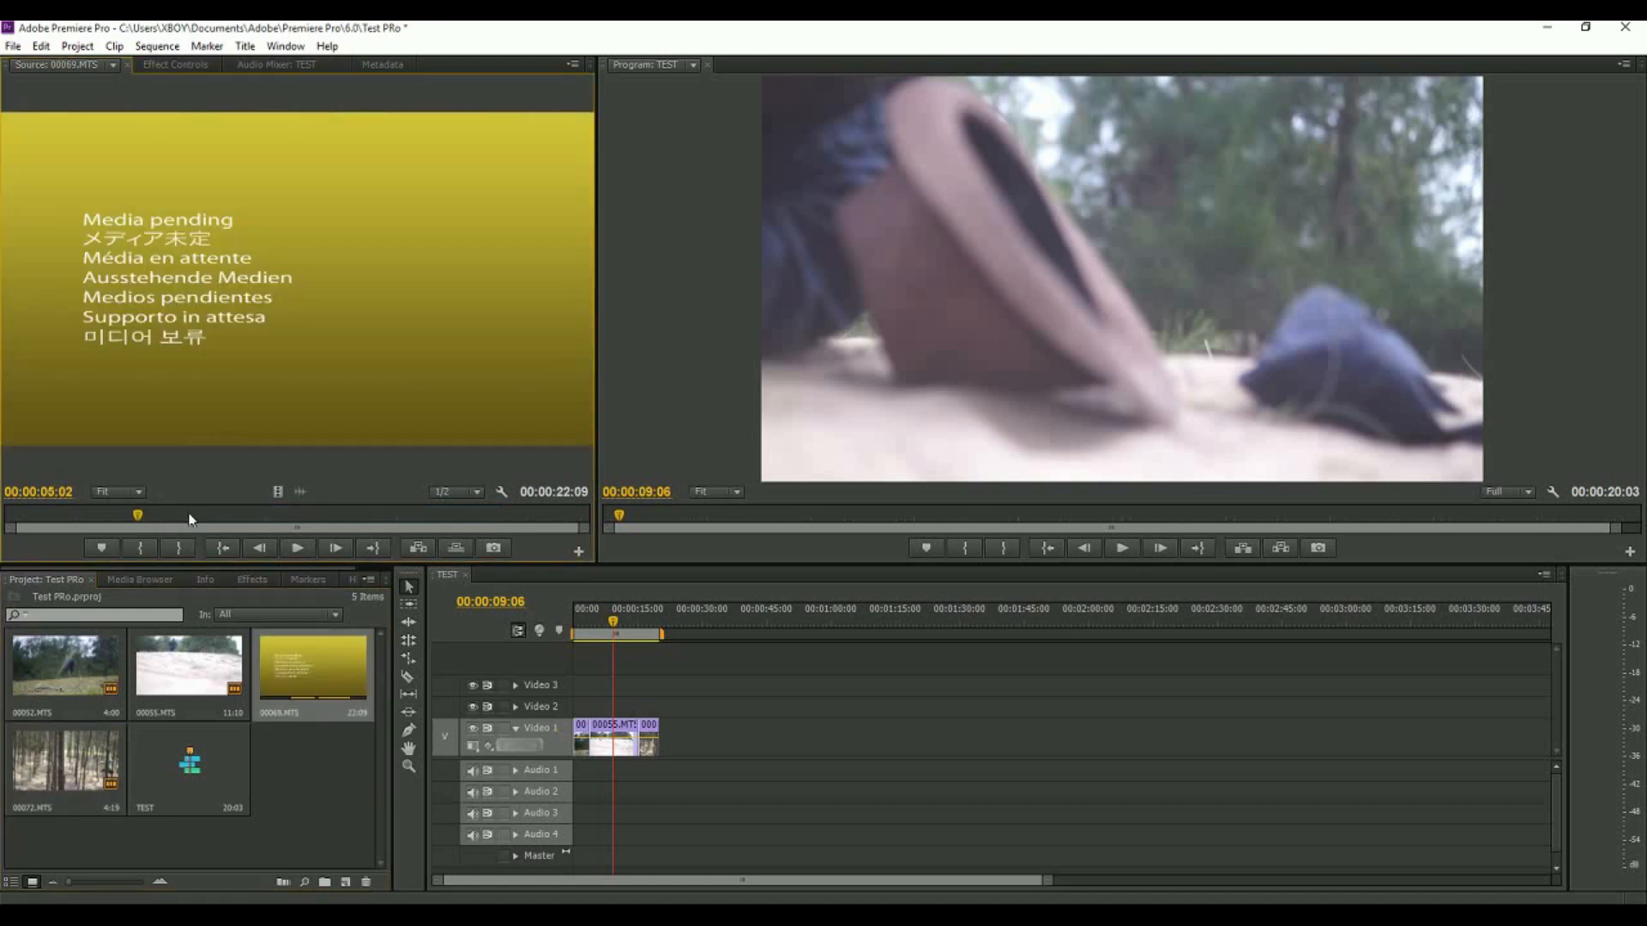
left_click_drag(137, 517, 90, 519)
double_click(317, 675)
double_click(193, 671)
left_click(318, 656)
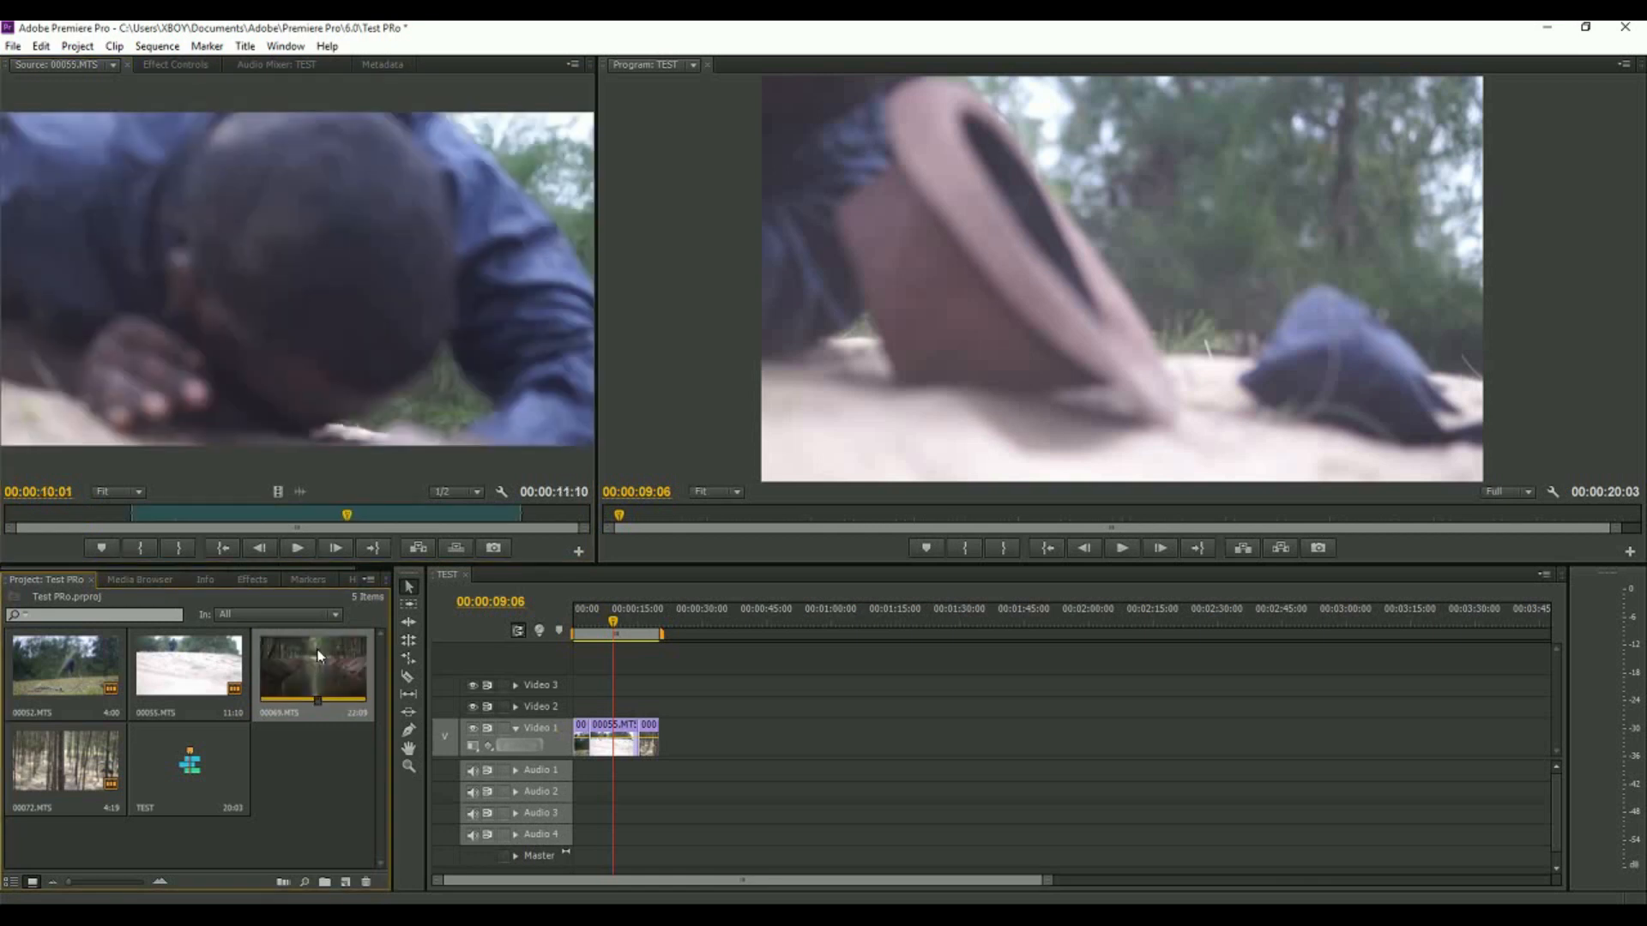
double_click(315, 658)
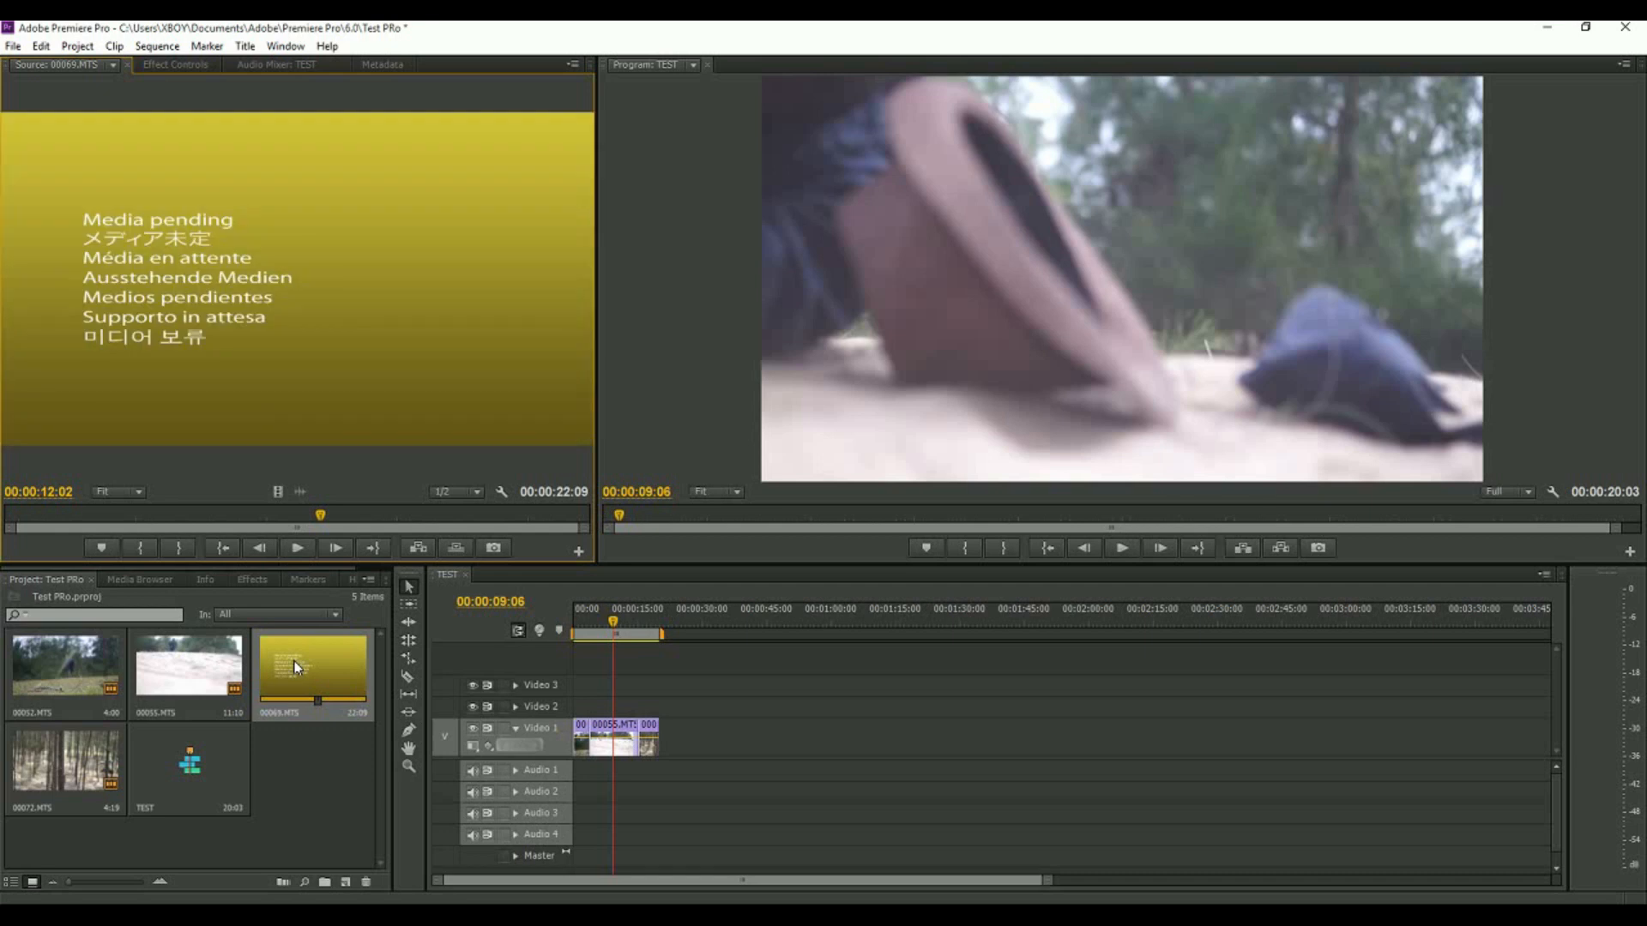
right_click(292, 667)
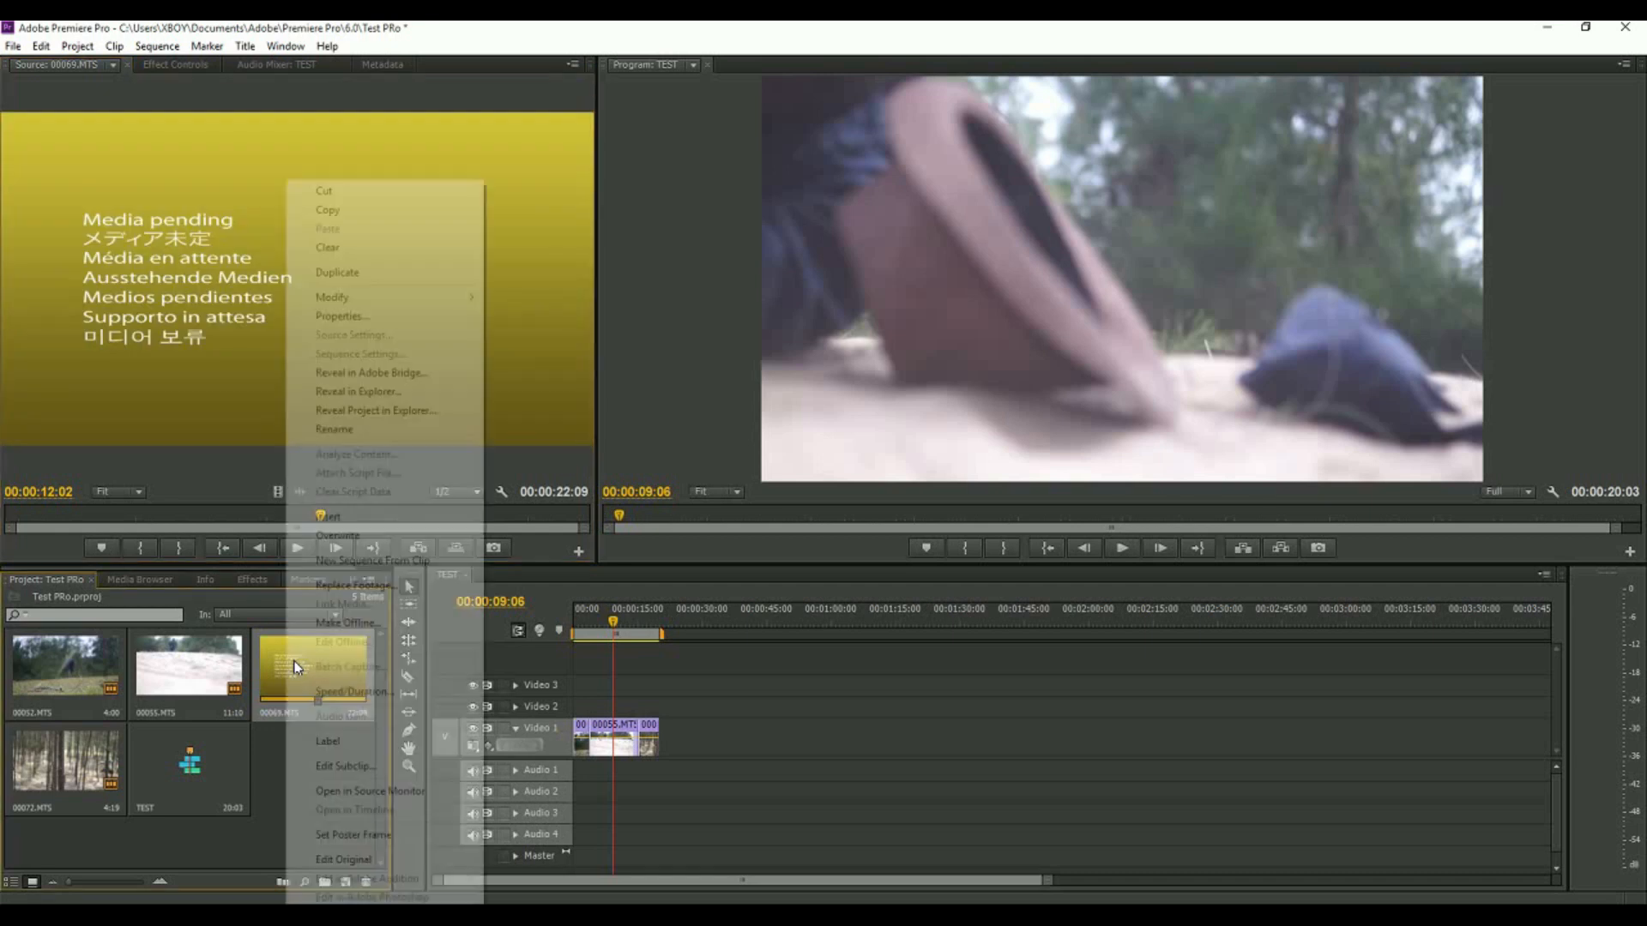
left_click(273, 757)
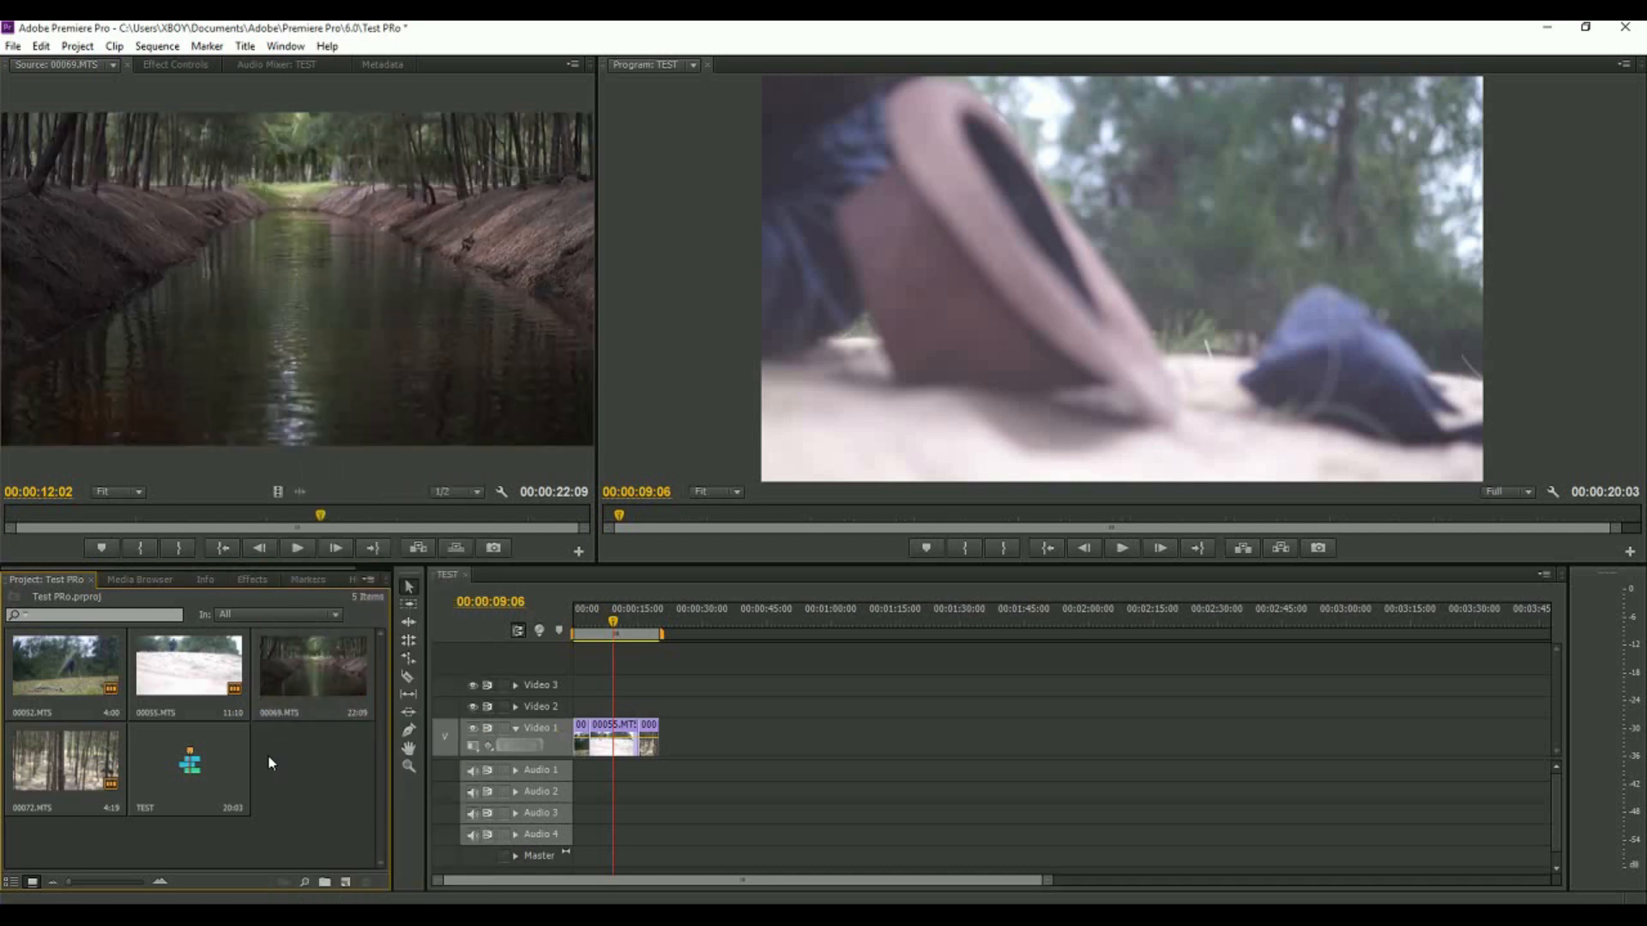
Open 00069.MTS in the Source monitor and mark In and Out points around a 00:00:12:01 range of the water scene
double_click(304, 660)
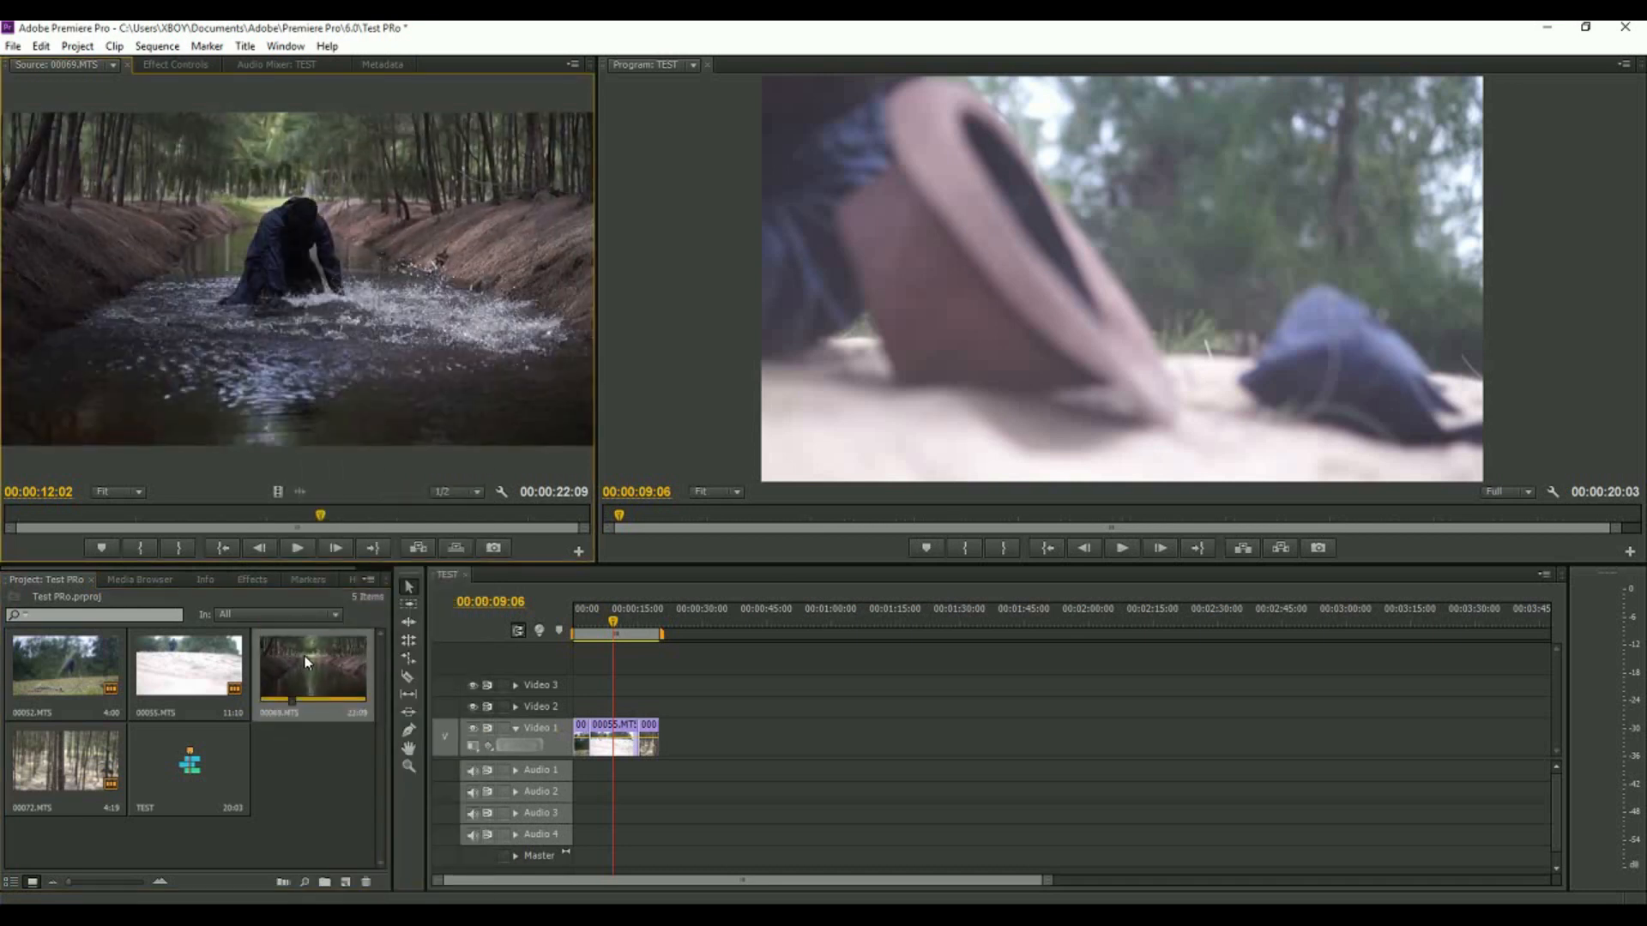
left_click(37, 516)
left_click_drag(36, 516, 184, 517)
left_click(146, 548)
left_click(292, 547)
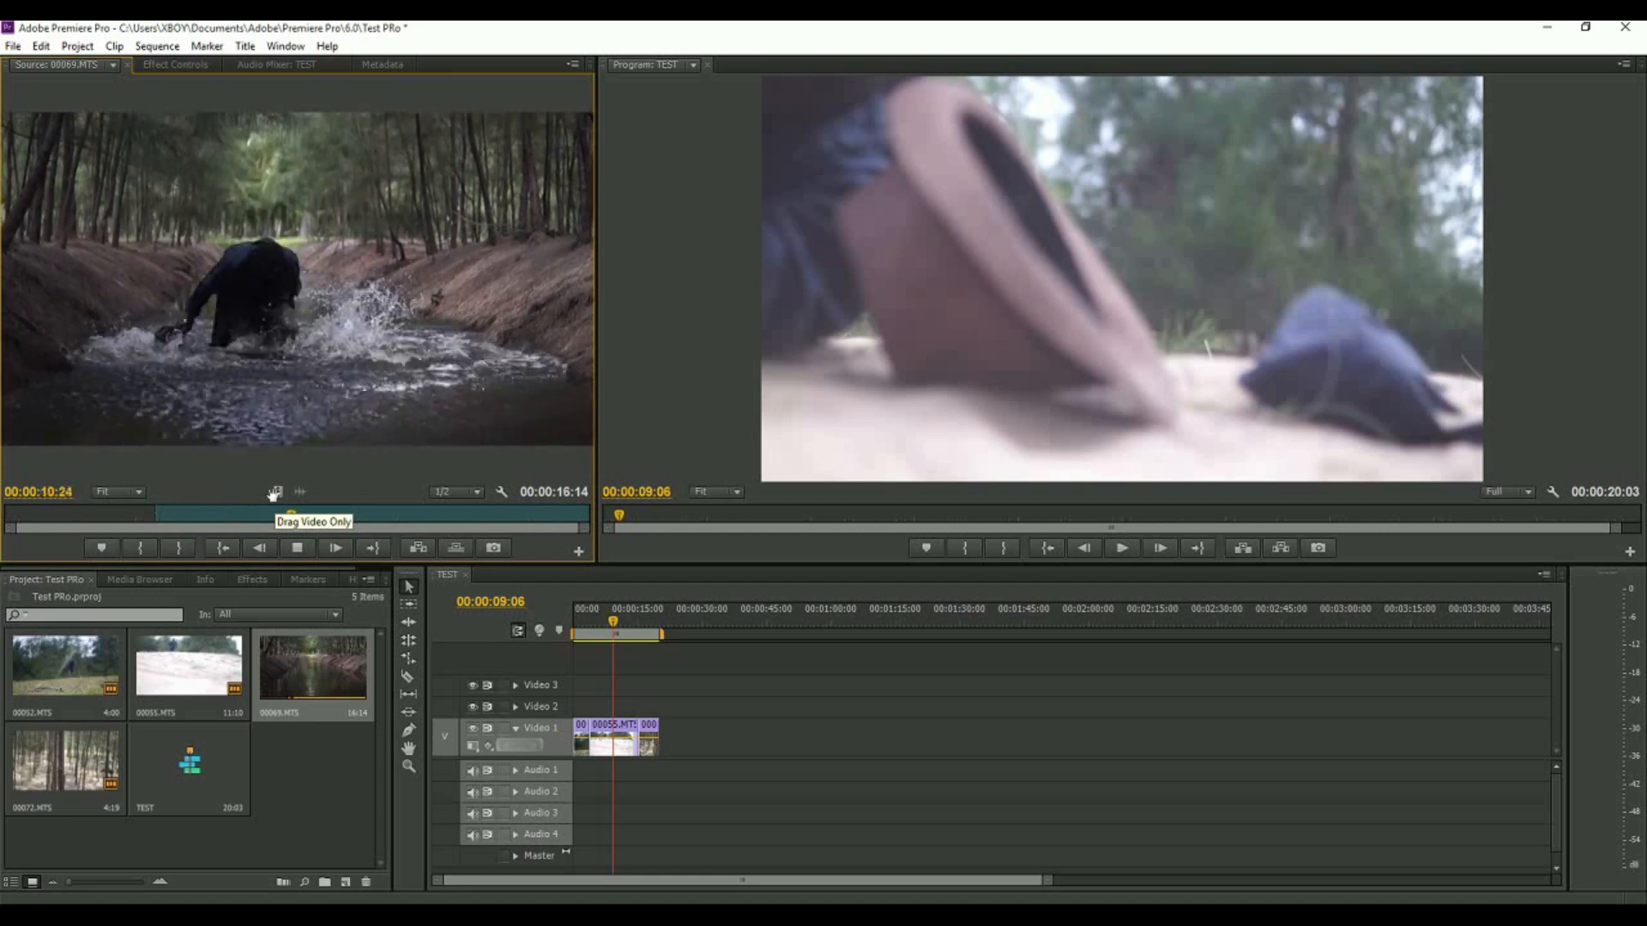
left_click(297, 548)
left_click(178, 548)
mouse_move(470, 515)
left_mouse_down()
mouse_move(552, 524)
mouse_move(458, 523)
left_mouse_up()
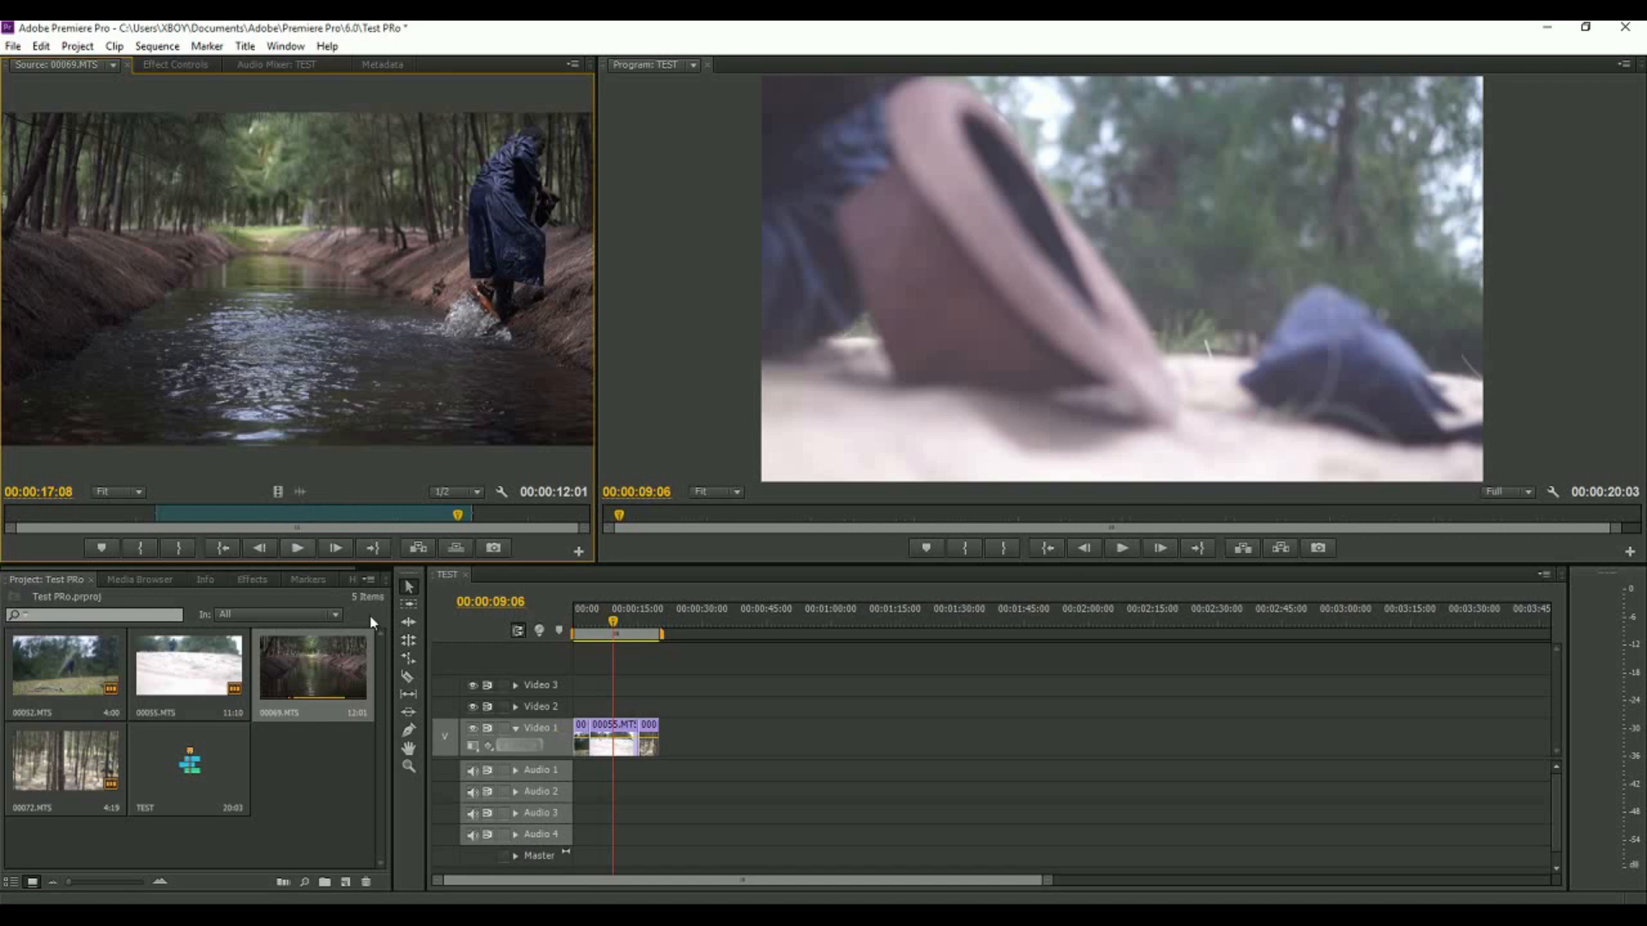
Insert the marked 00069.MTS range at the end of the TEST sequence, after 00072.MTS
left_click_drag(614, 622, 645, 625)
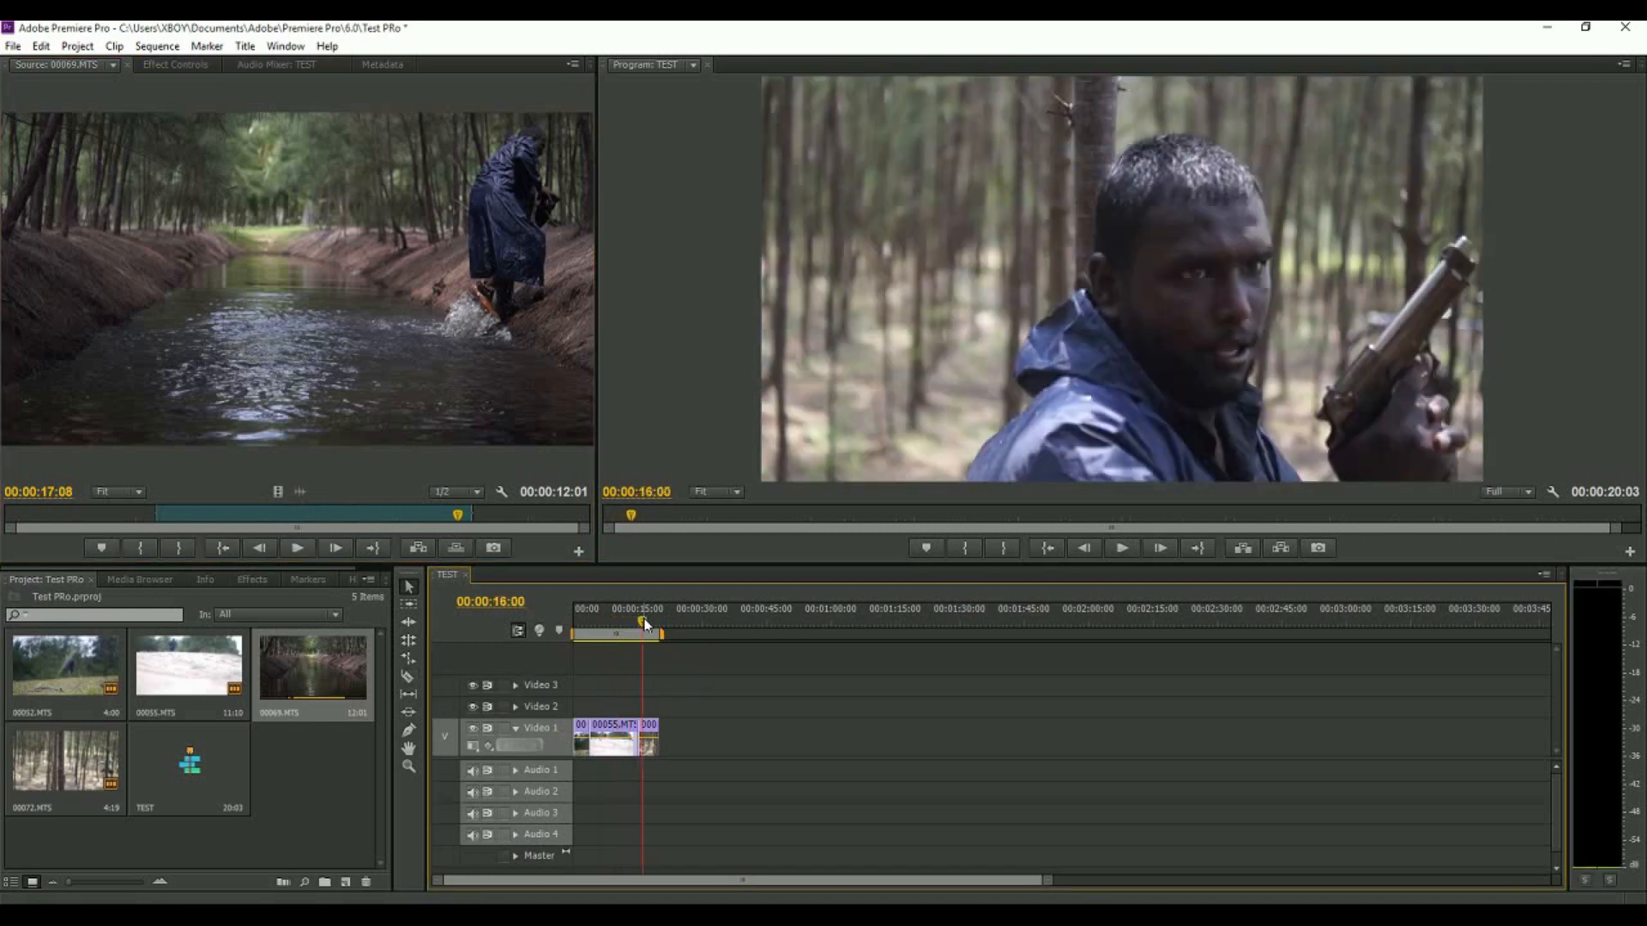
key("End")
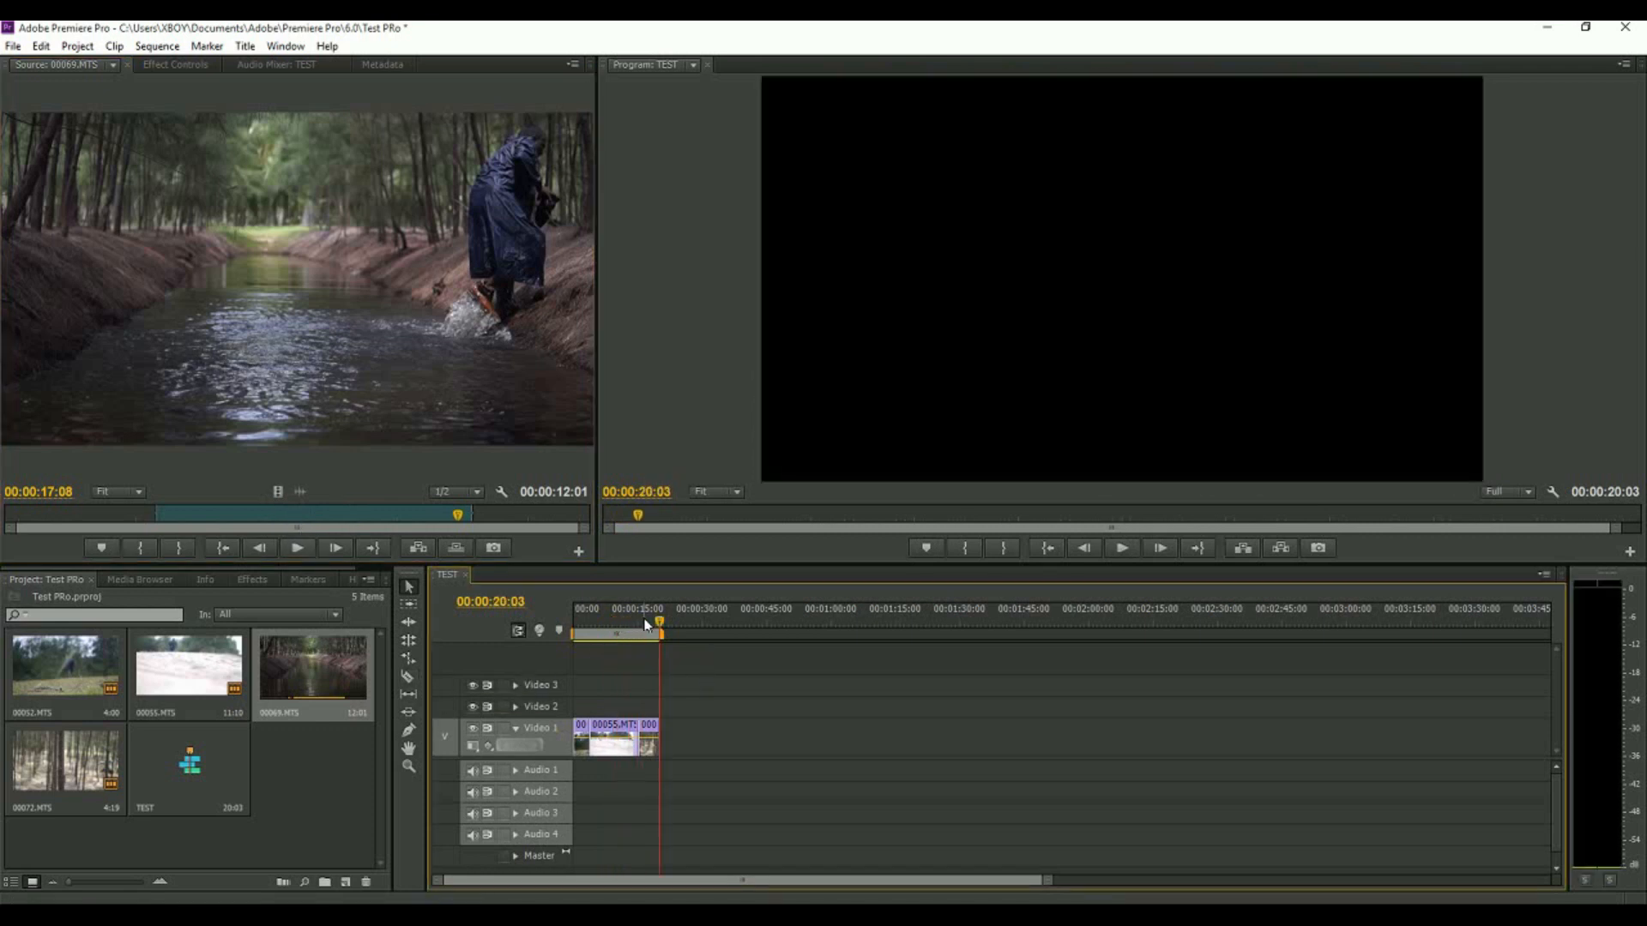
right_click(425, 271)
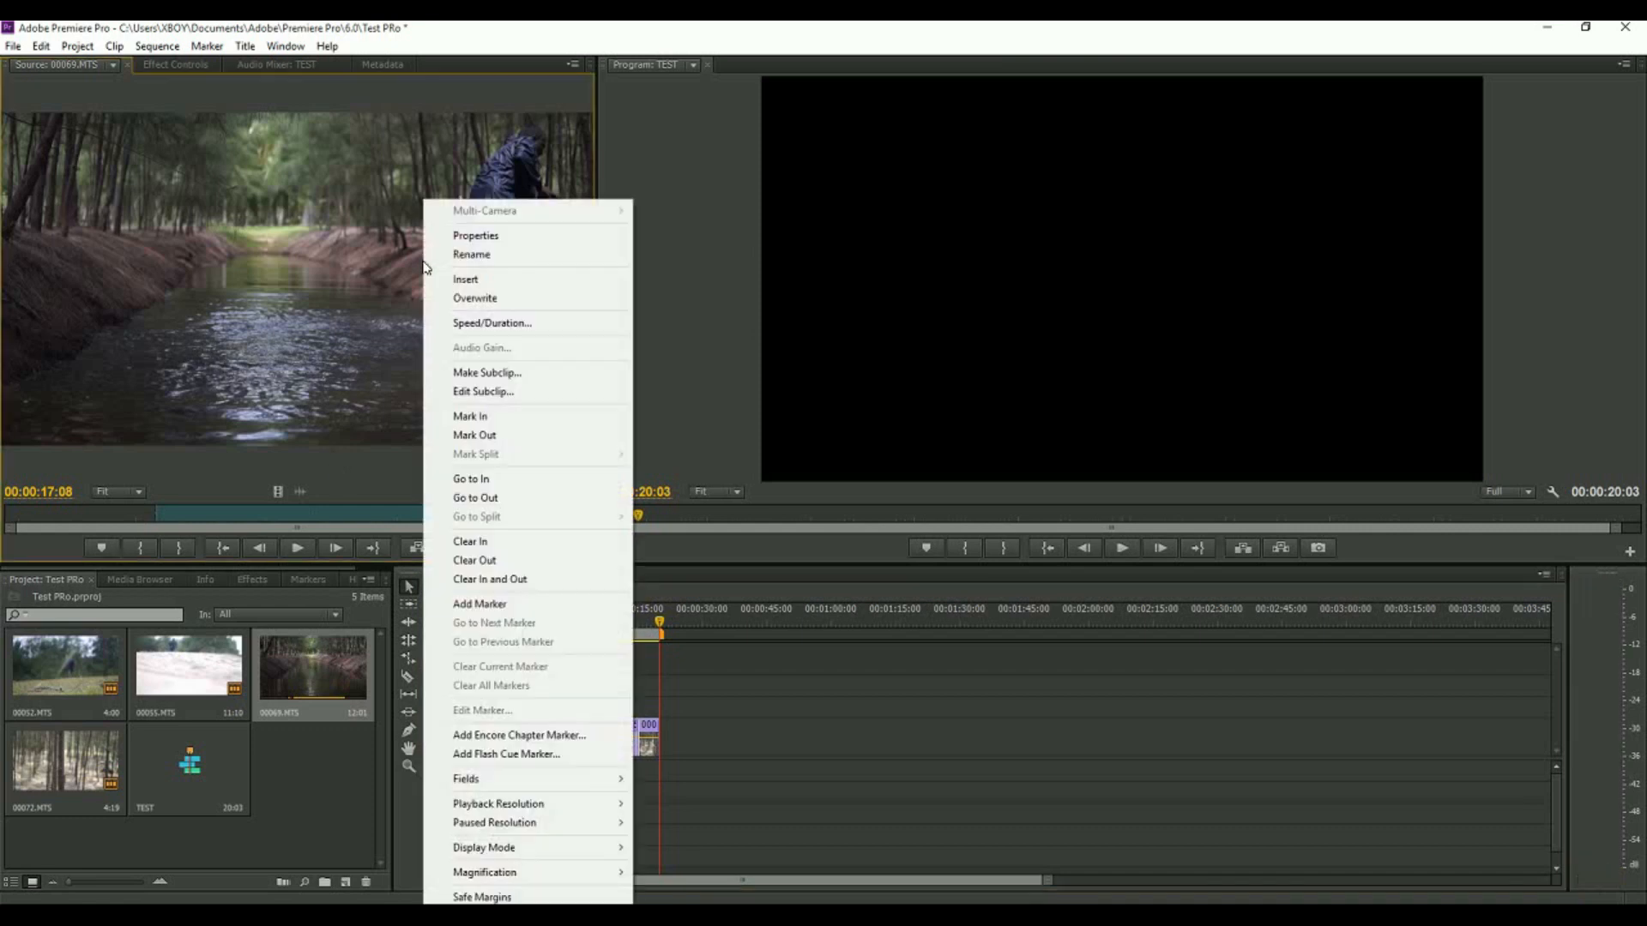
left_click(477, 277)
Play the four-clip TEST sequence from the beginning to review the assembled edit, stopping during the 00069.MTS clip
left_click_drag(694, 632, 573, 627)
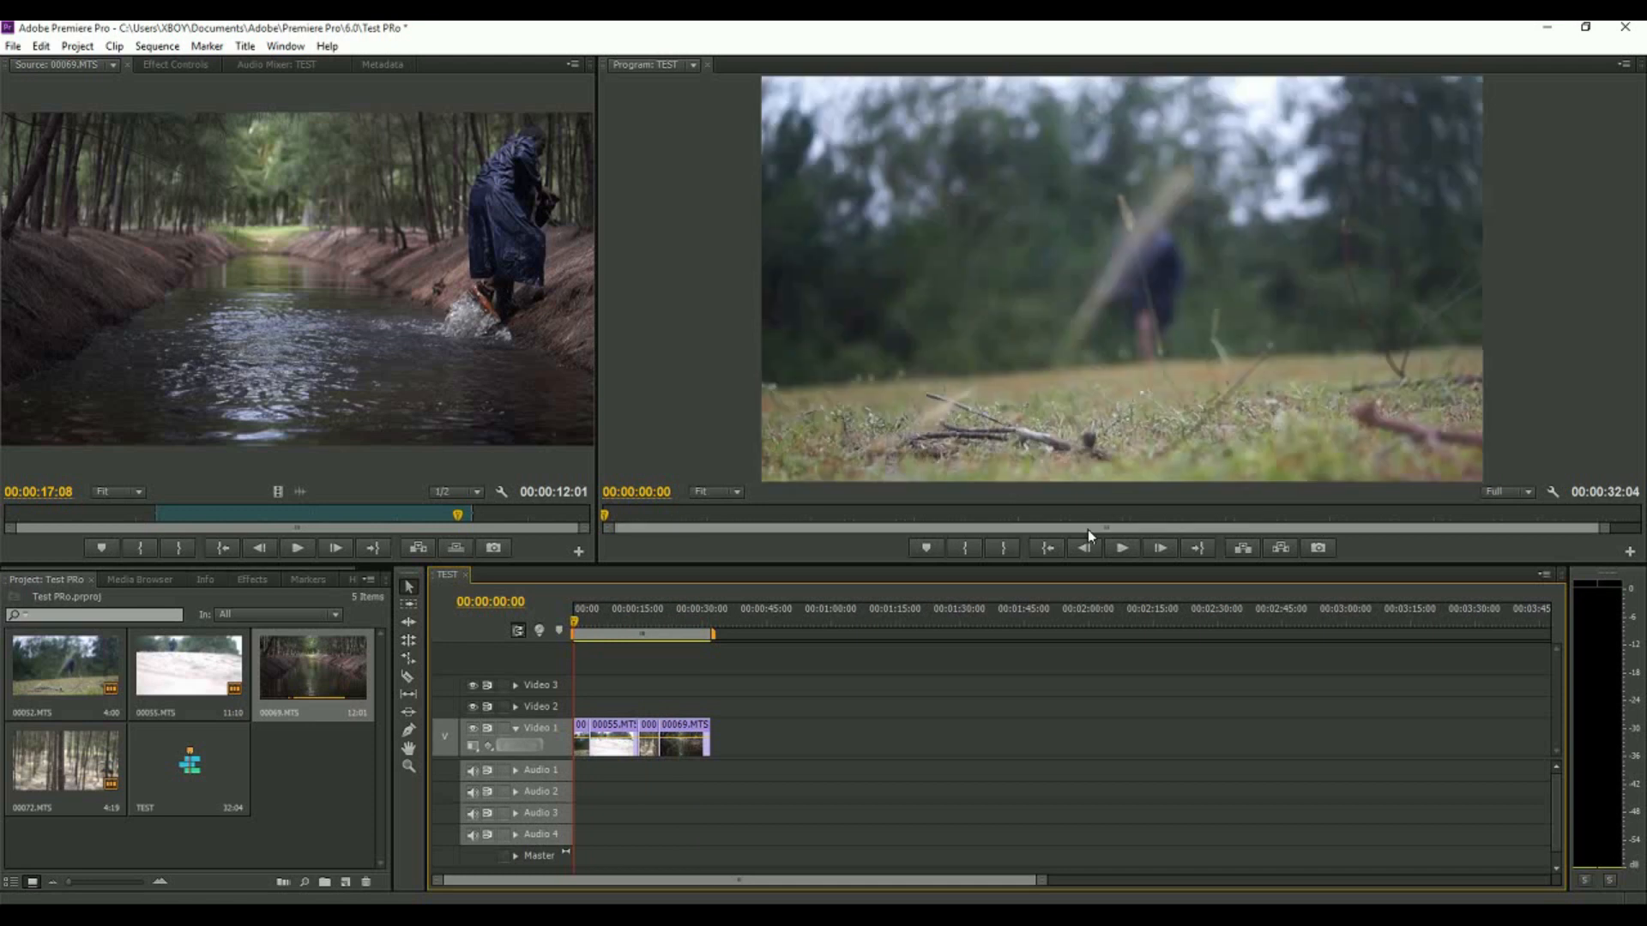
left_click(1124, 548)
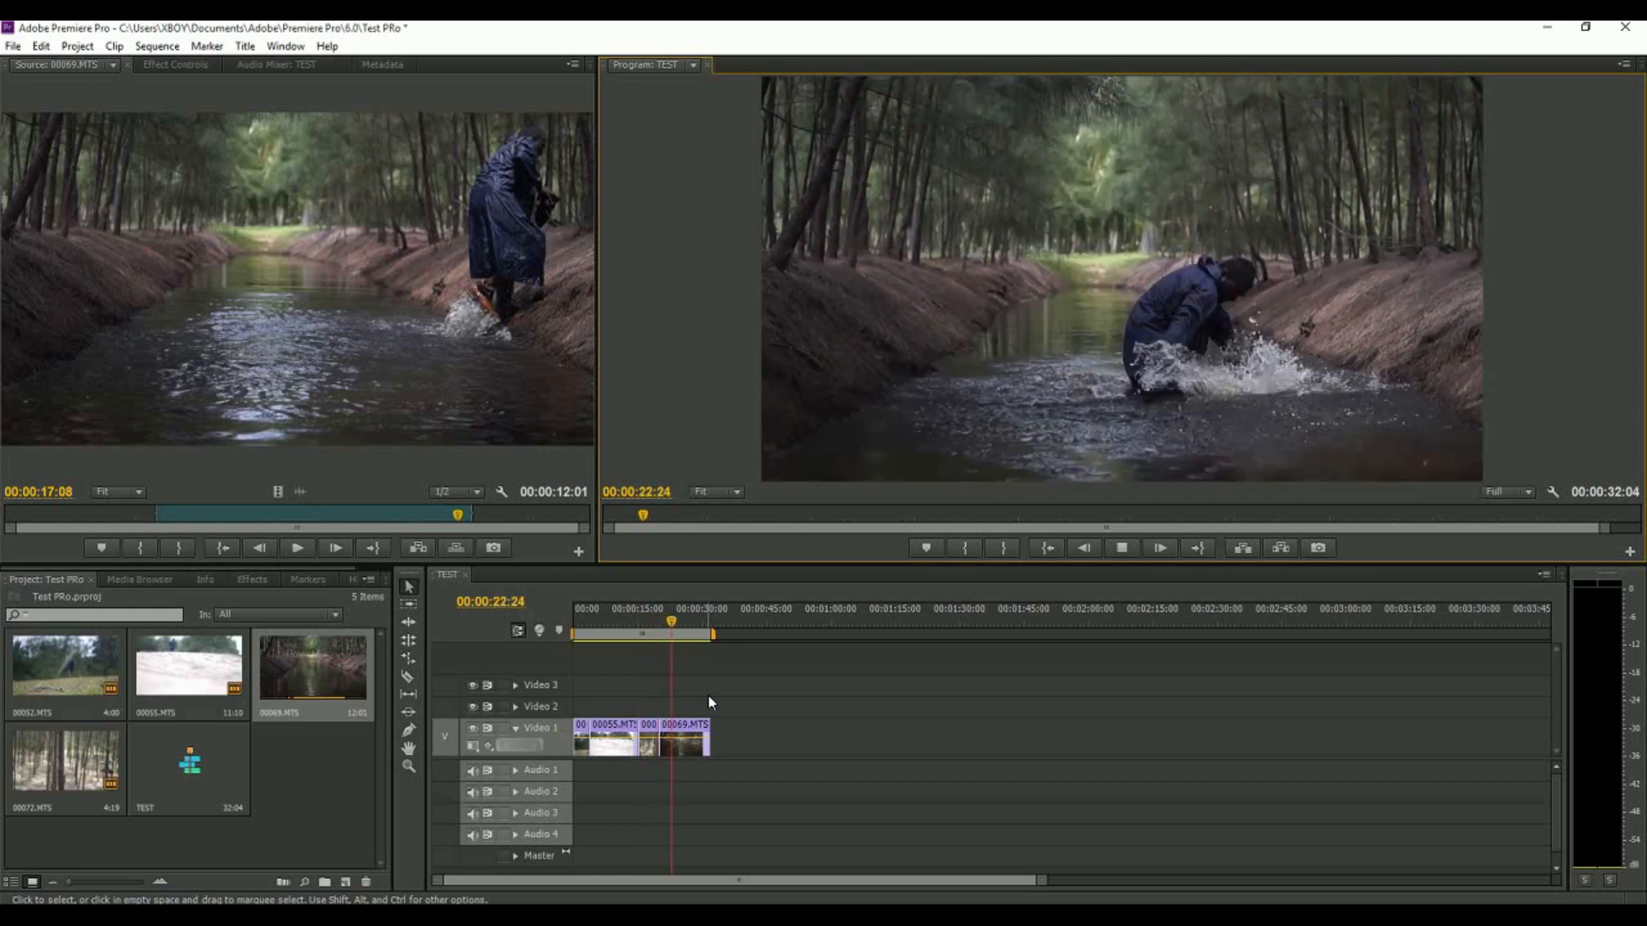
key("space")
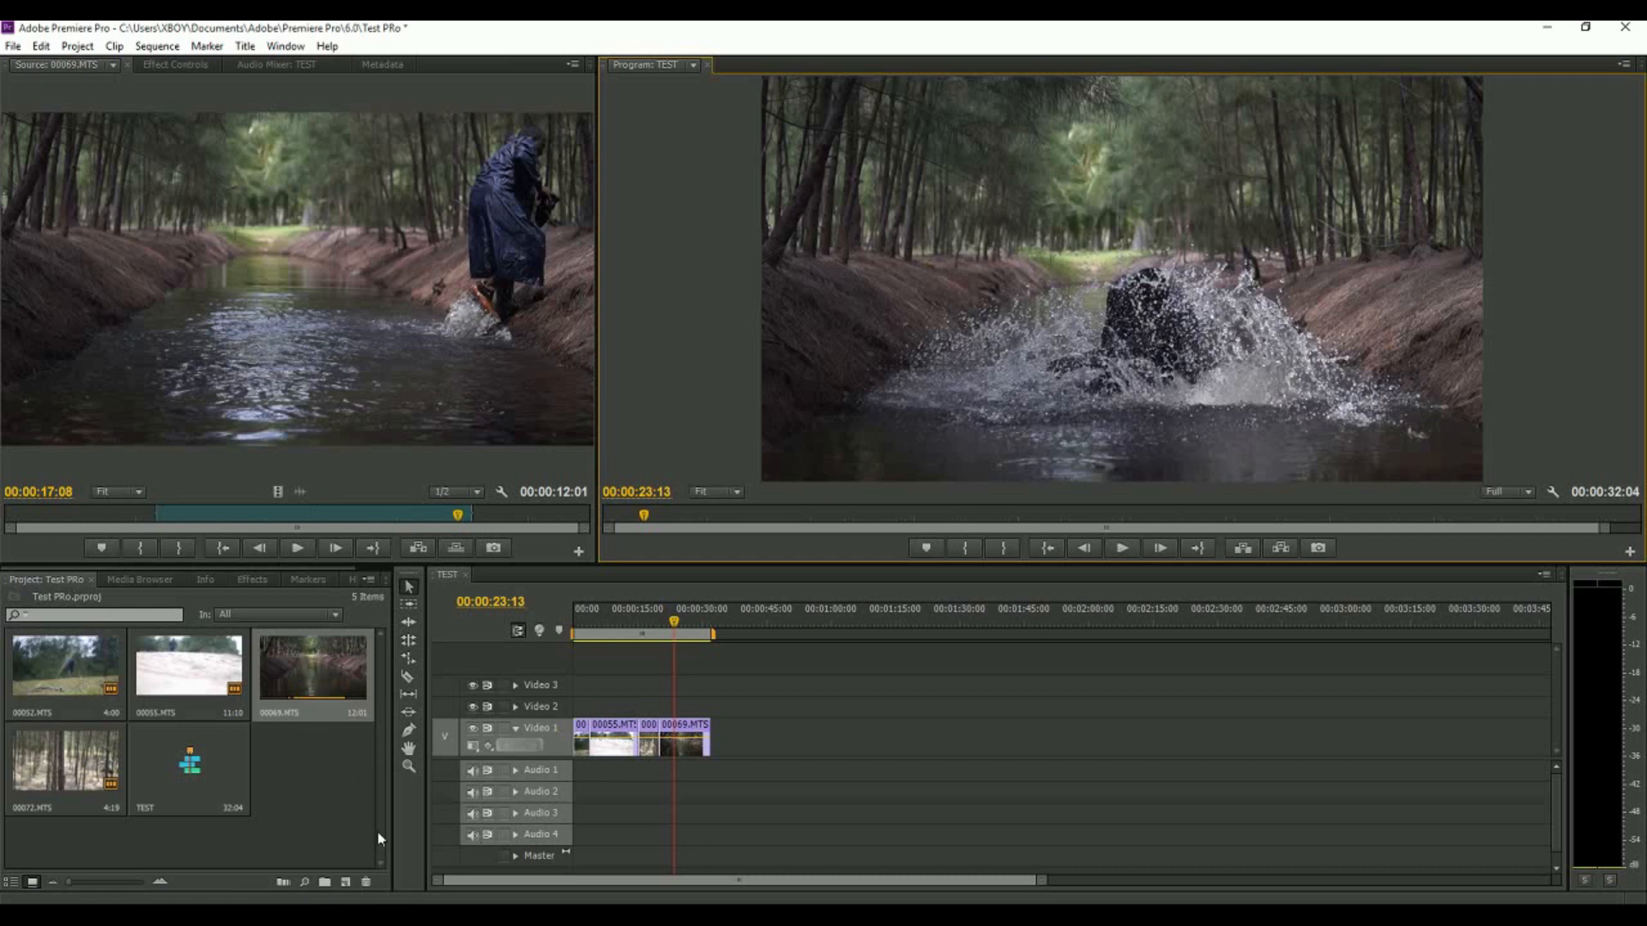
Import the audio file Sail.mp3 from the songs folder inside the Local Disk D folder on drive D
double_click(307, 782)
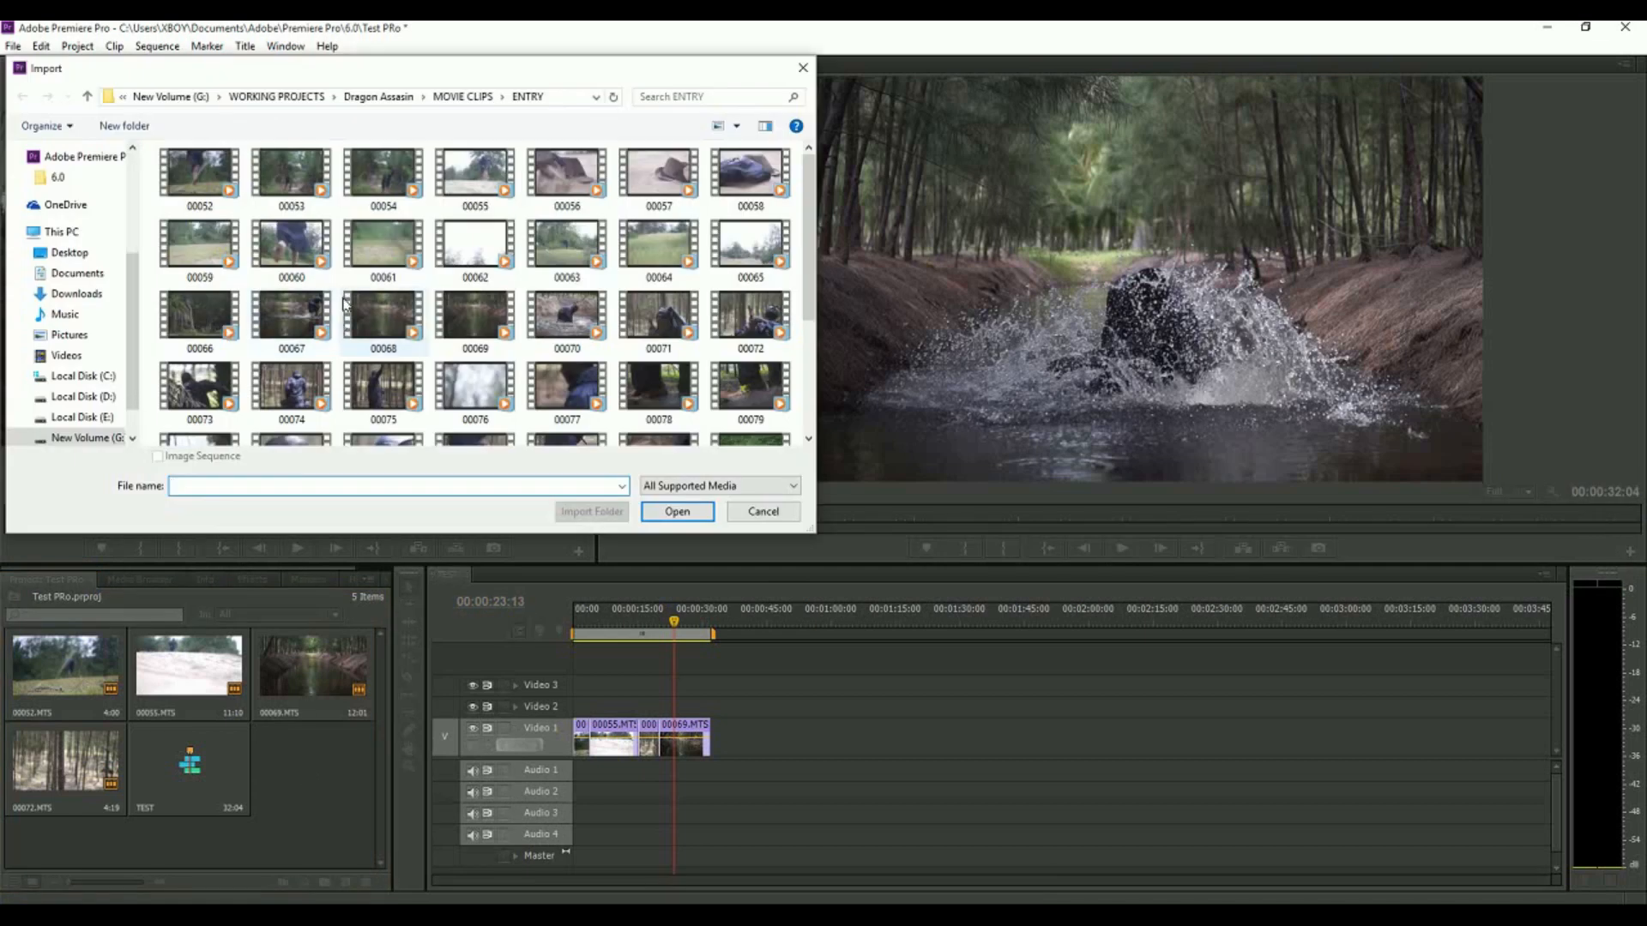
left_click(335, 97)
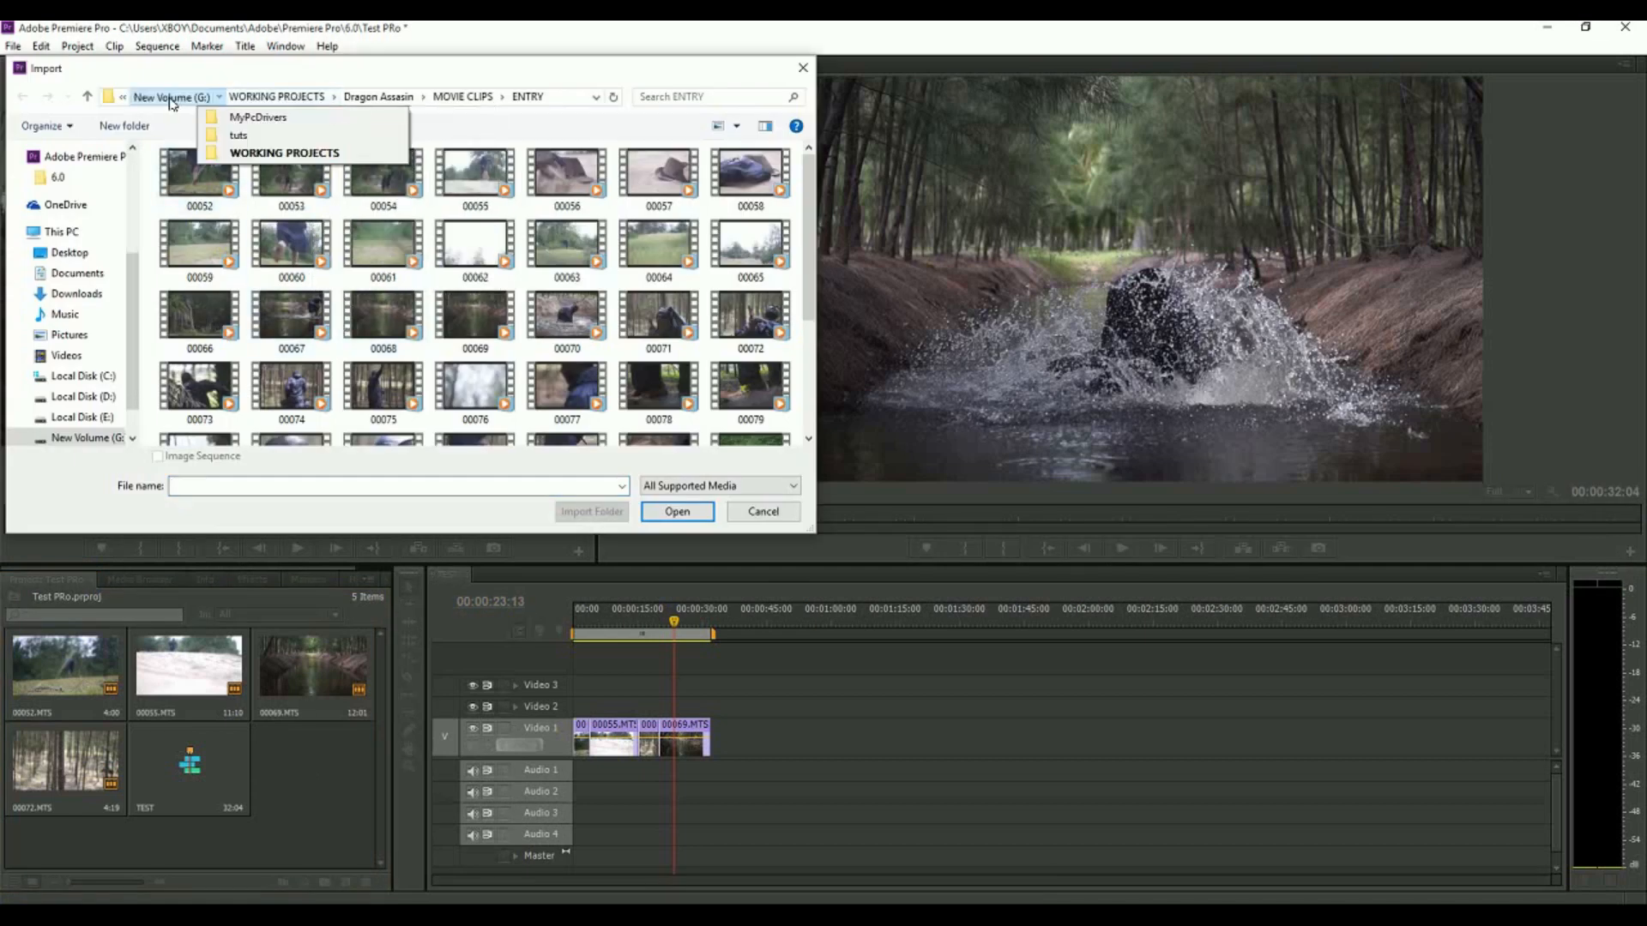
left_click(170, 96)
left_click(86, 396)
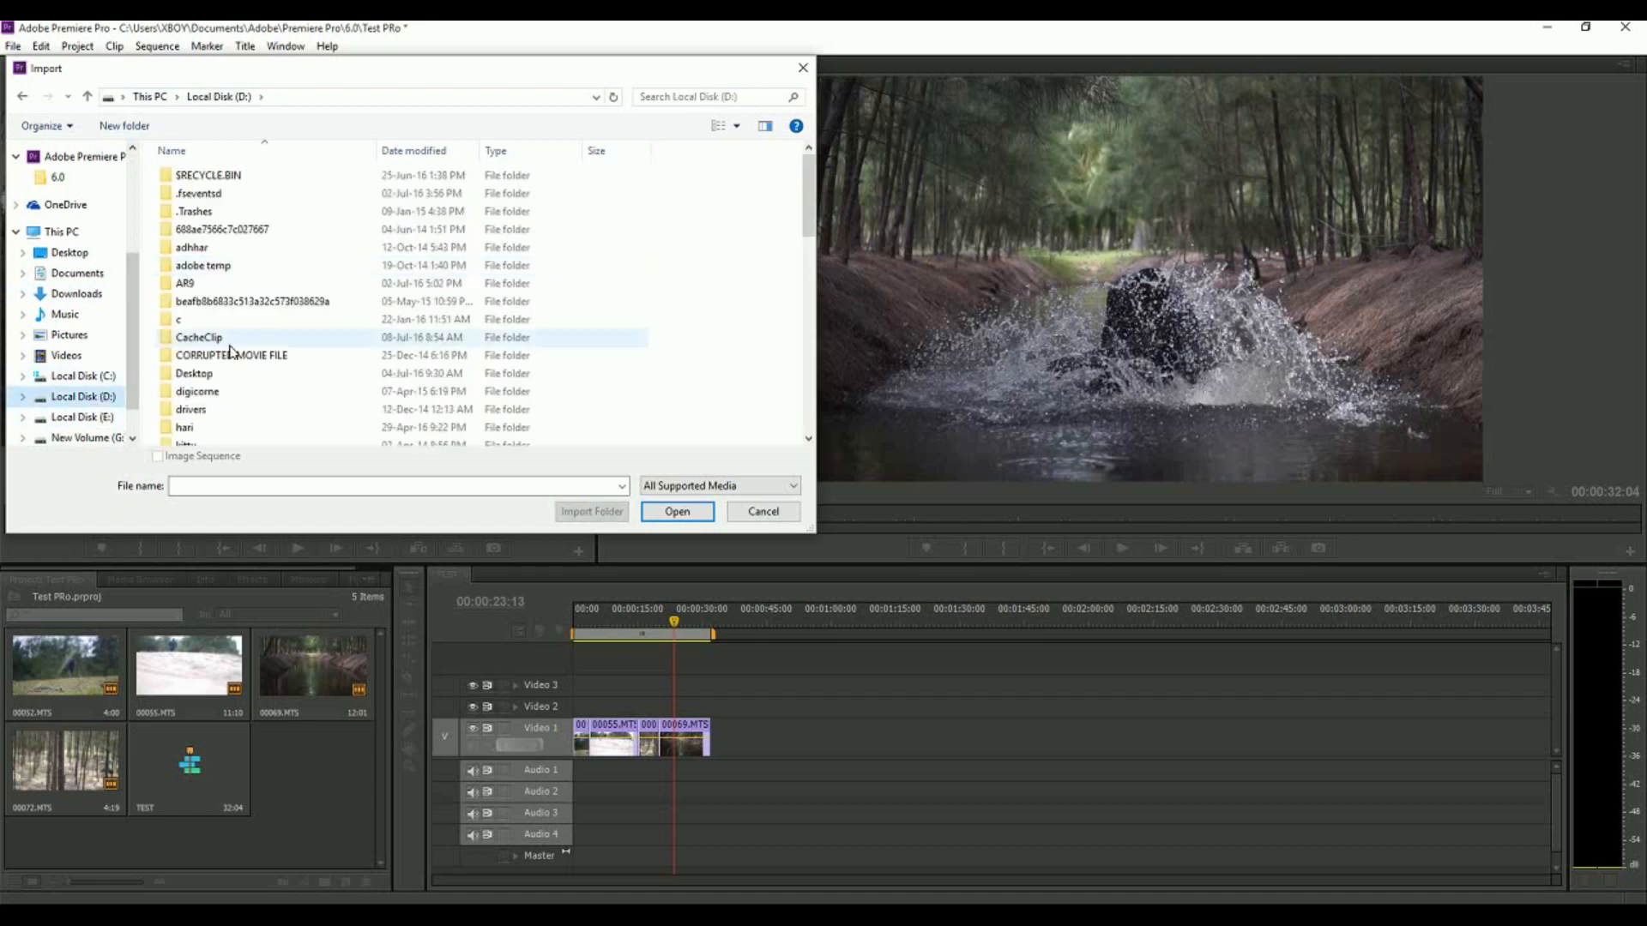
double_click(228, 382)
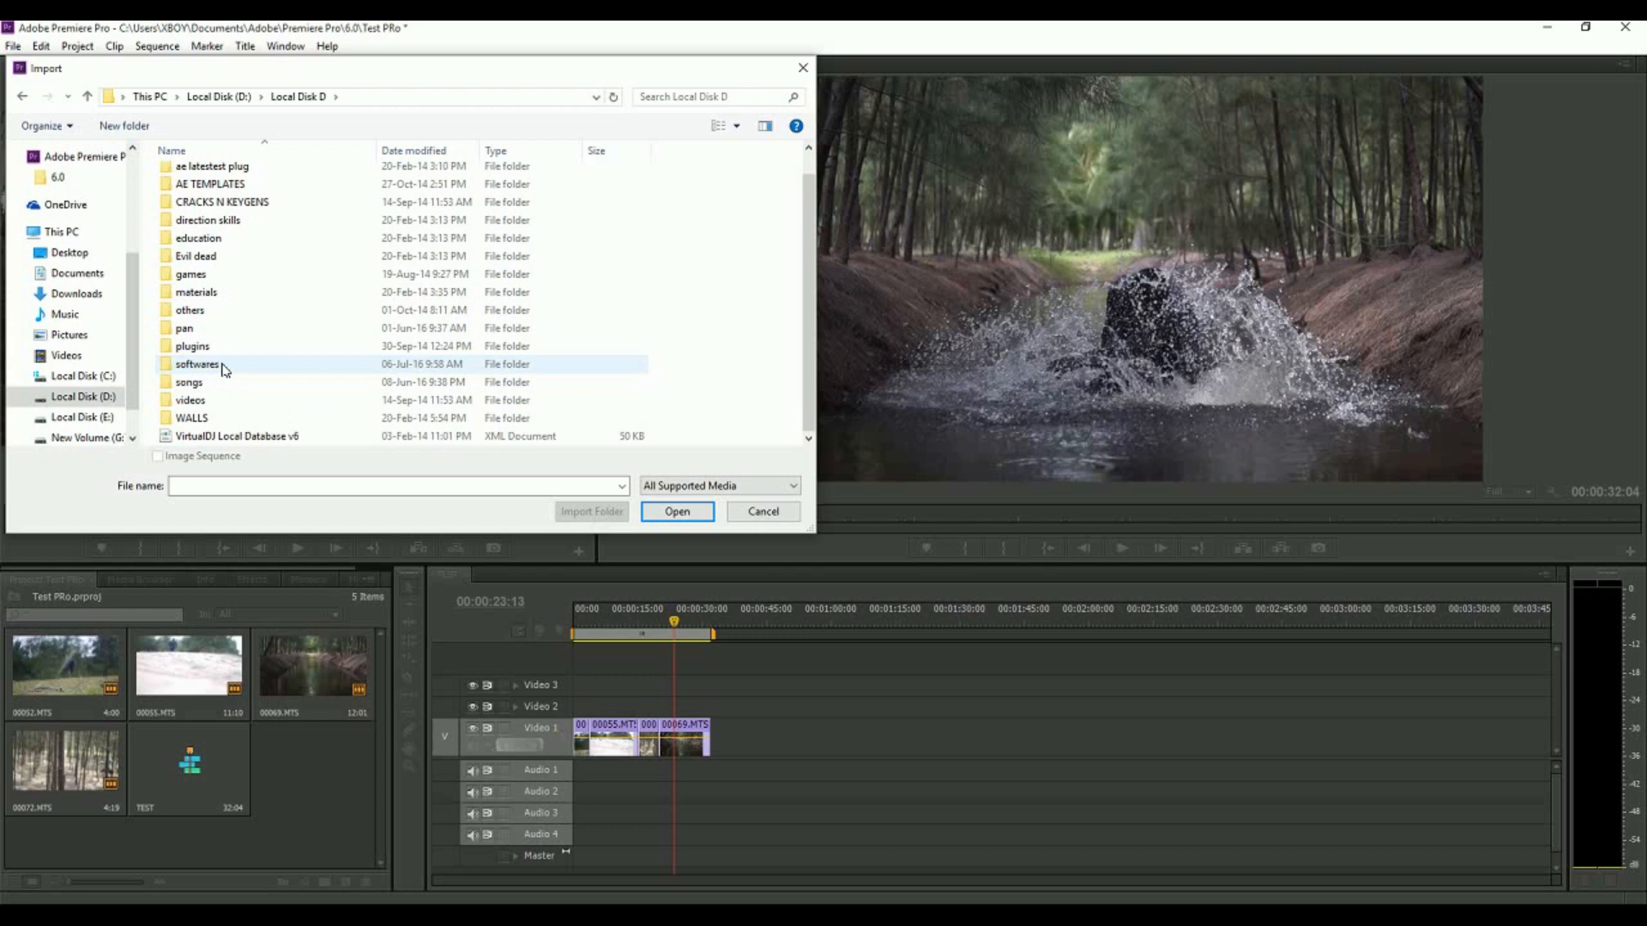
double_click(217, 390)
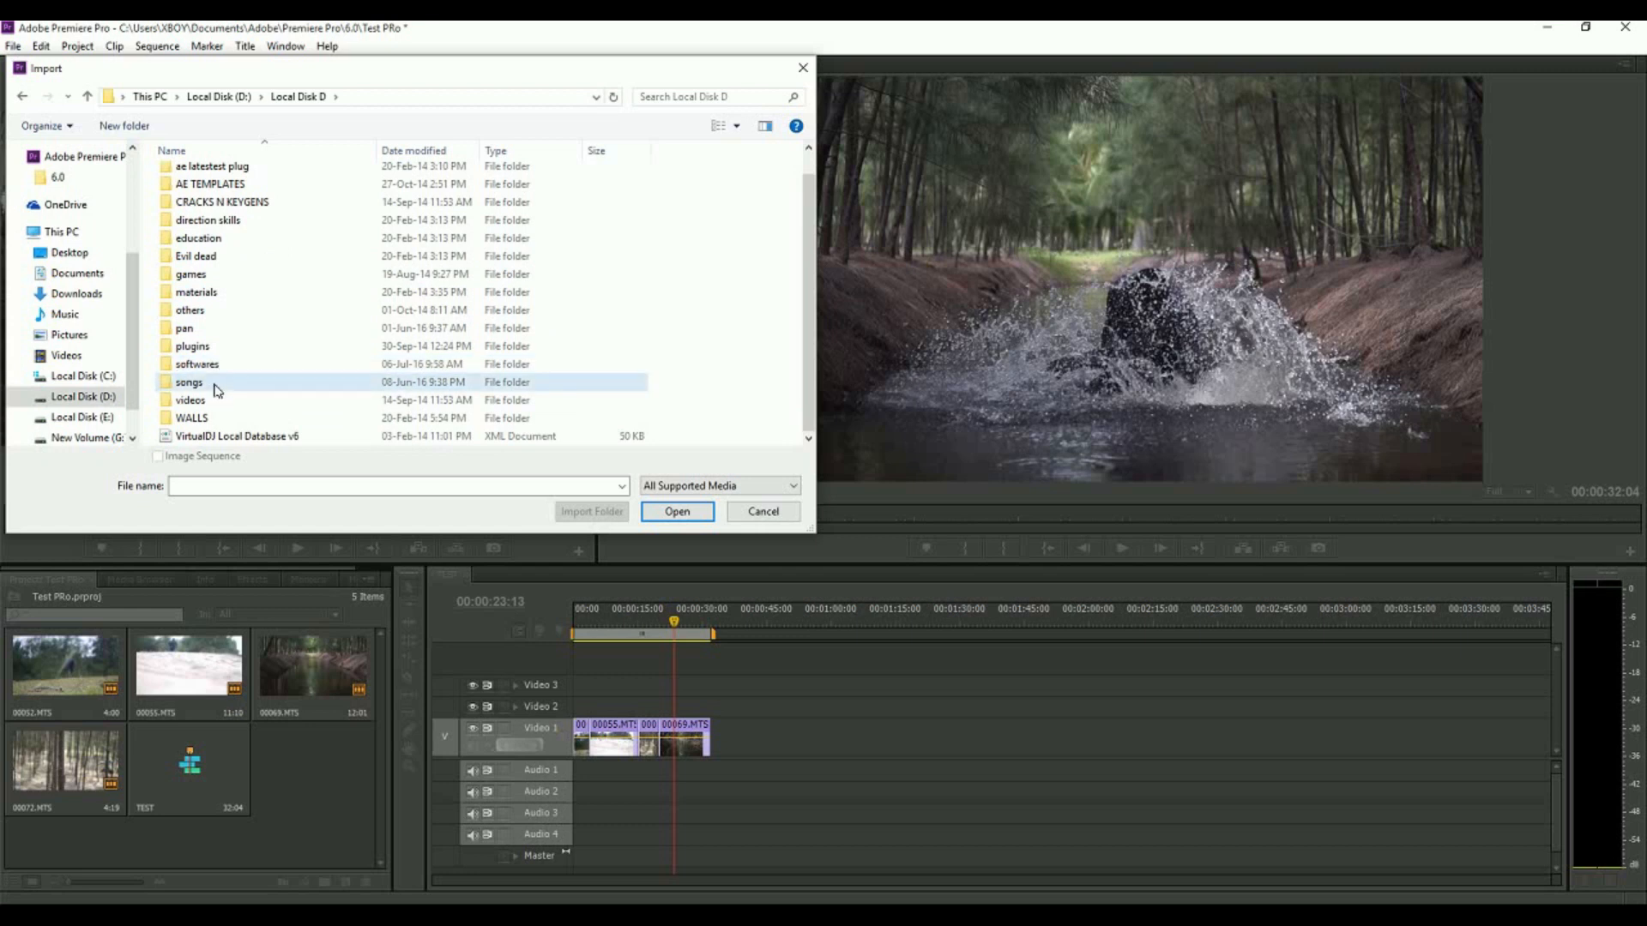
scroll(258, 403, "down", 2)
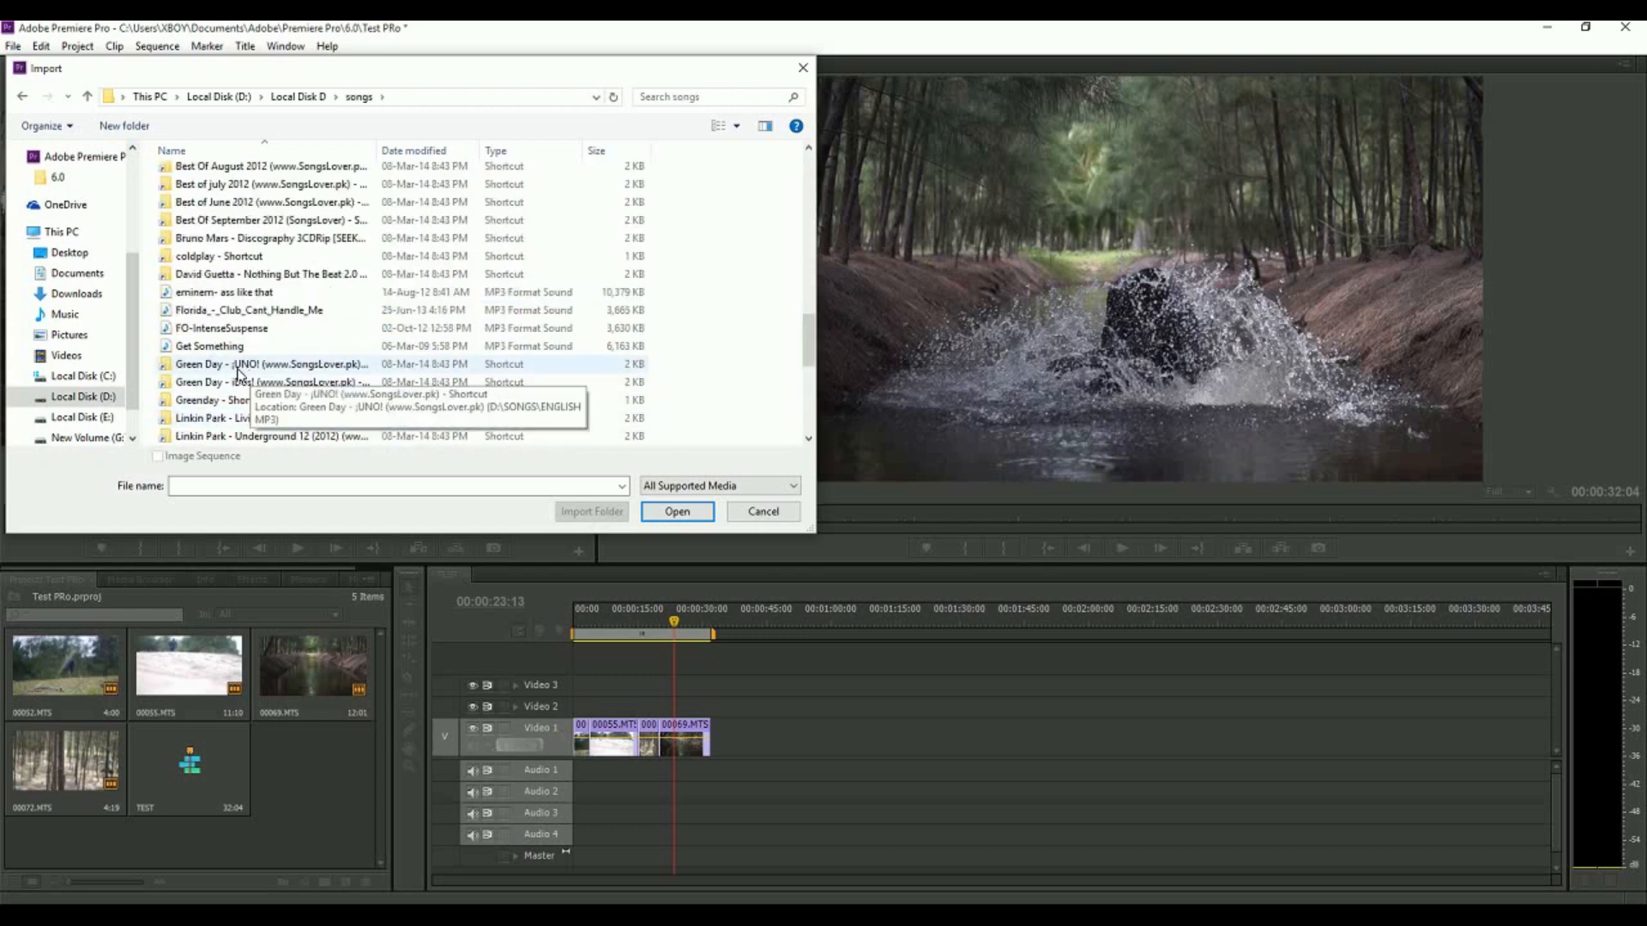
scroll(236, 367, "up", 5)
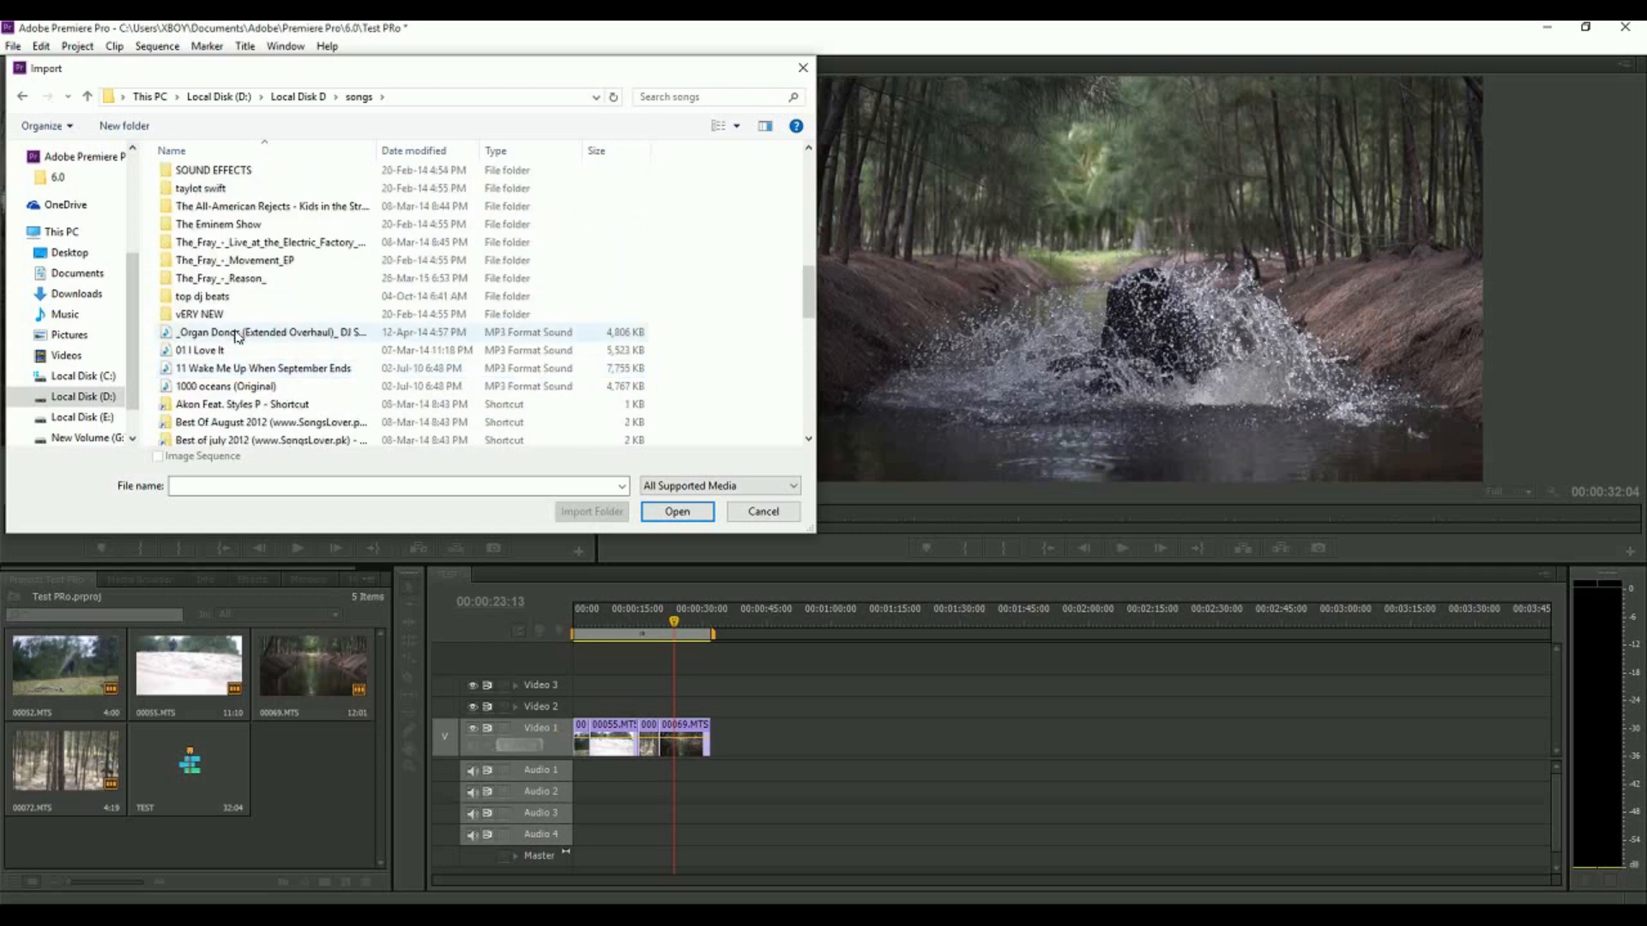
scroll(236, 369, "down", 10)
scroll(263, 403, "down", 1)
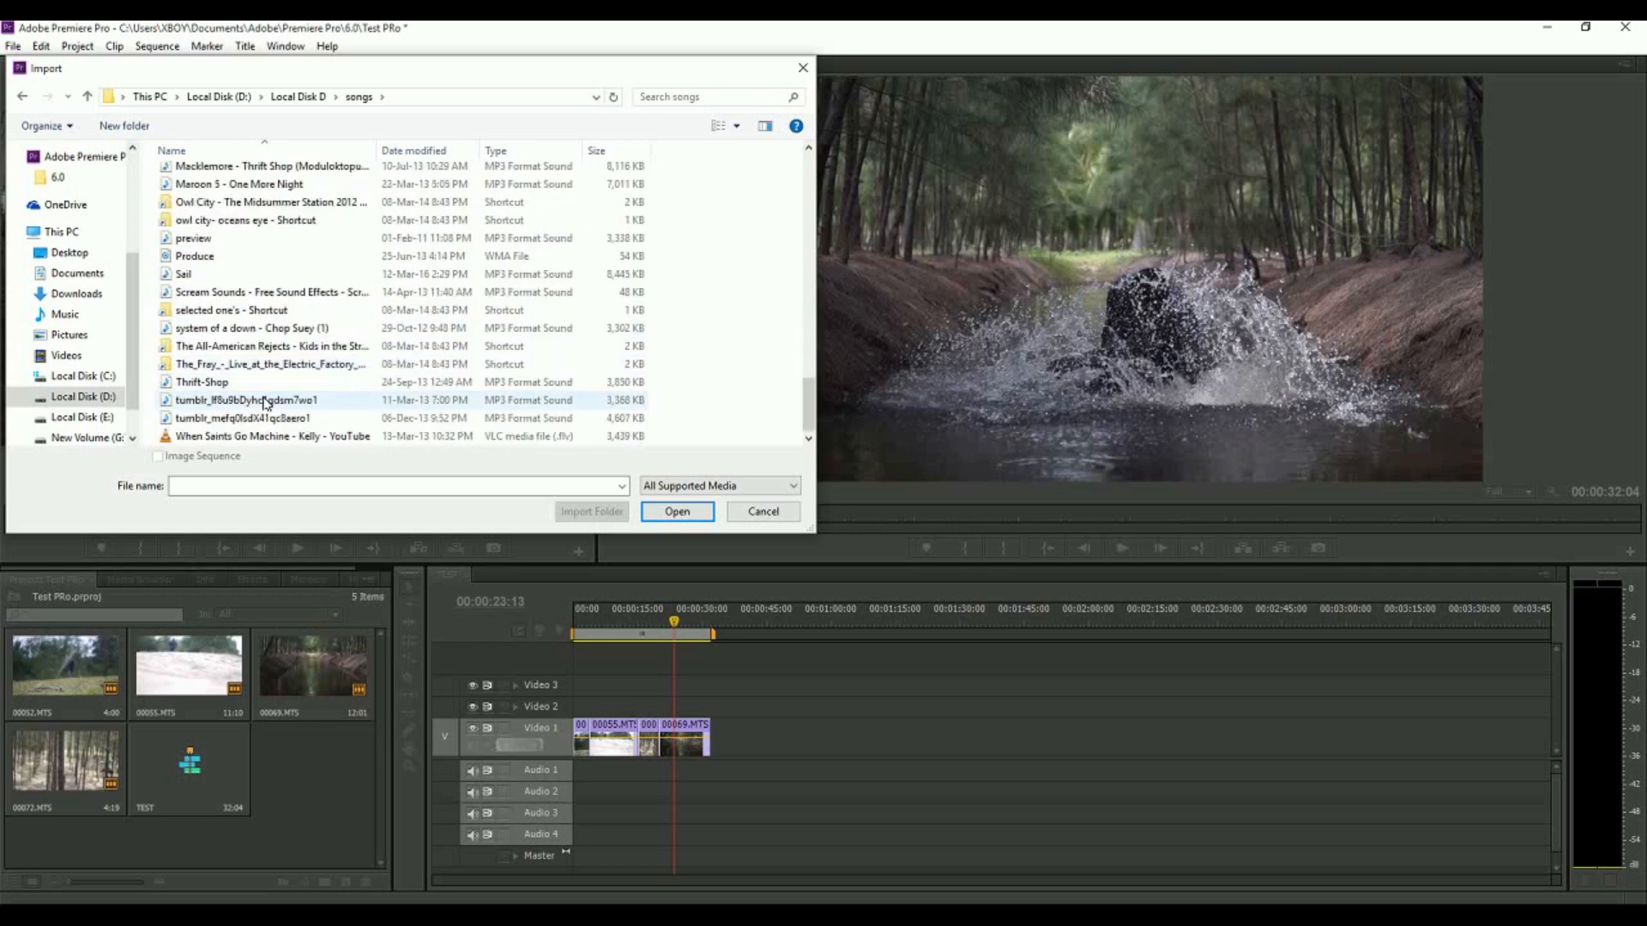
double_click(185, 275)
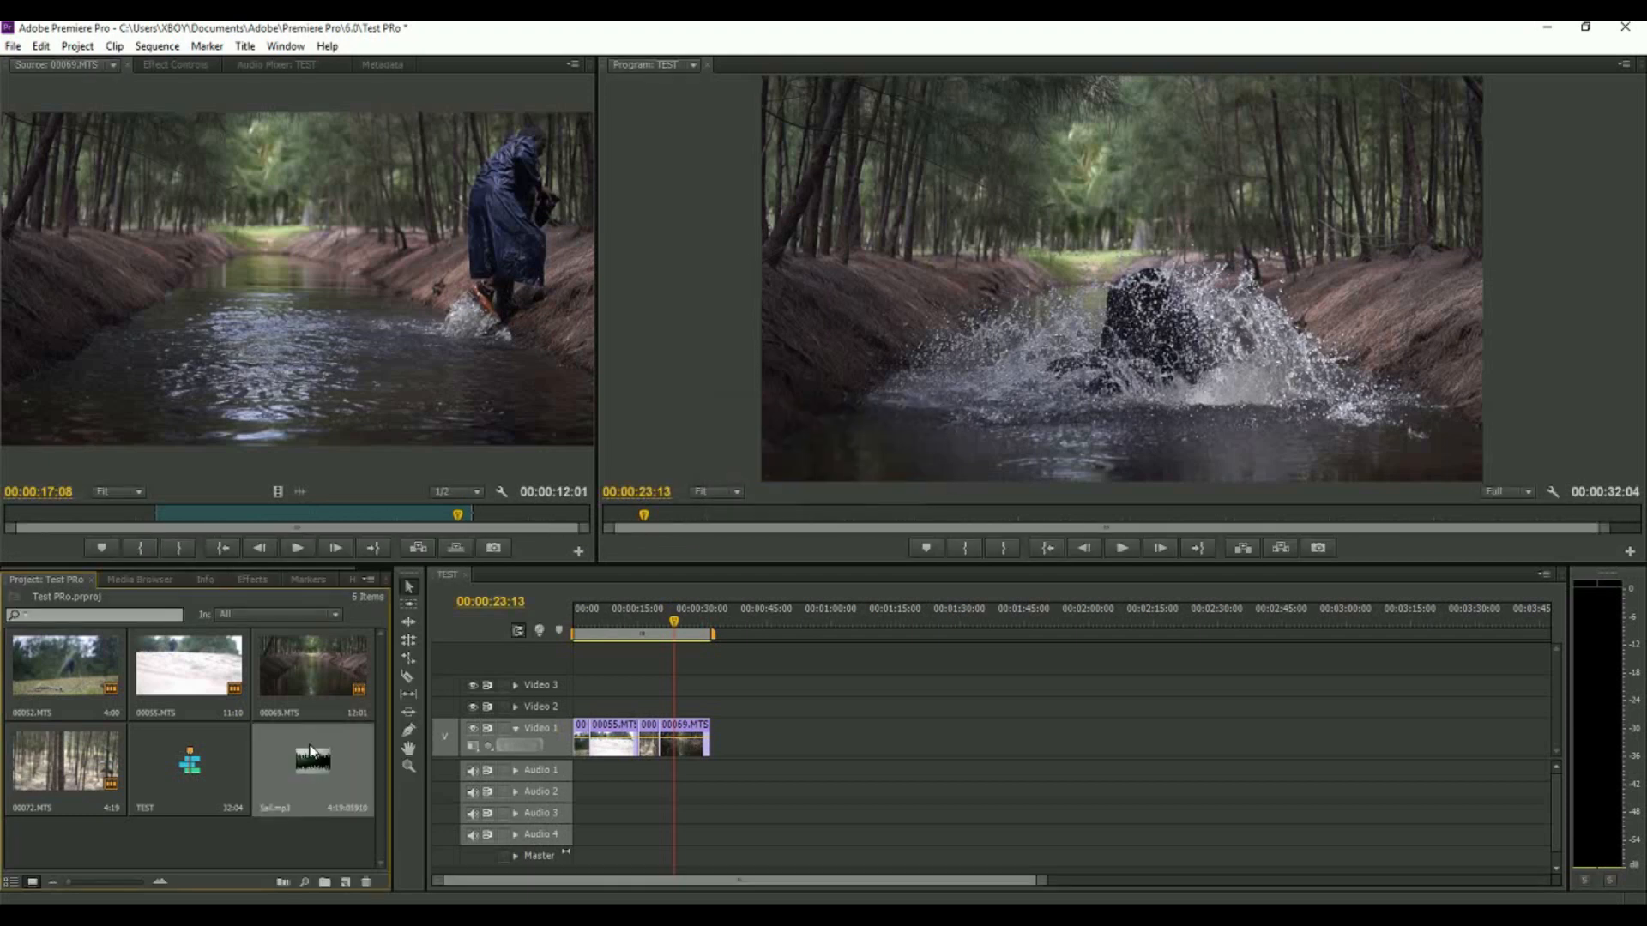
Open Sail.mp3 in the Source monitor, mark its Out point at 00;00;38;16, and place it at the start of Audio 1
double_click(309, 763)
left_click_drag(36, 512, 105, 518)
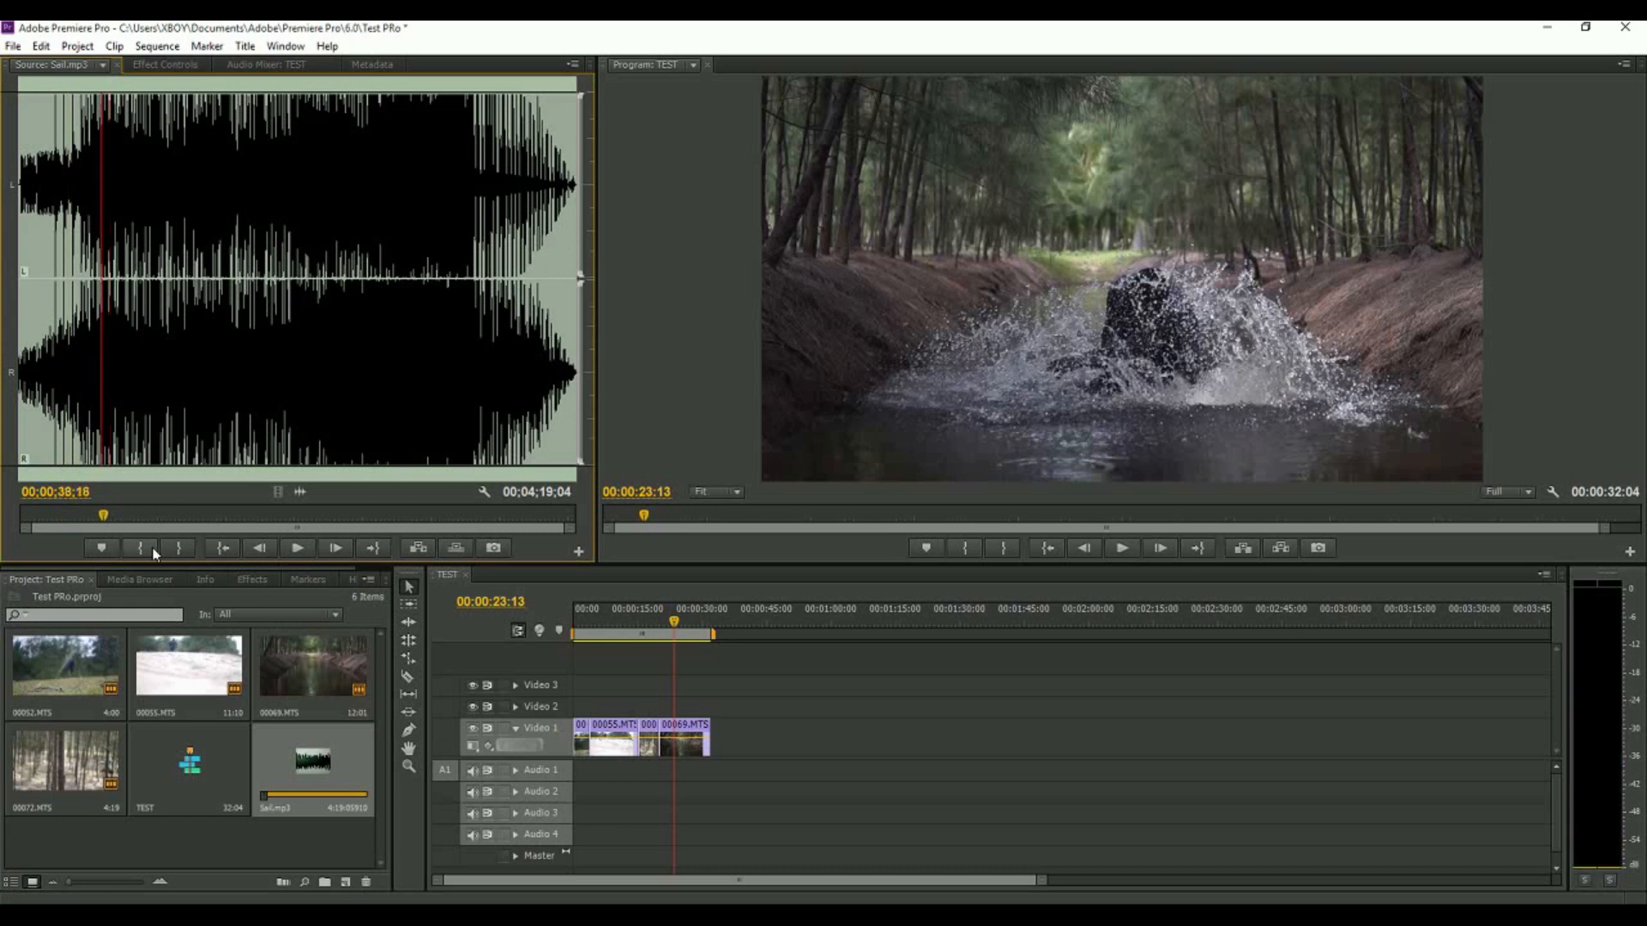
left_click(179, 547)
left_click_drag(621, 748, 568, 783)
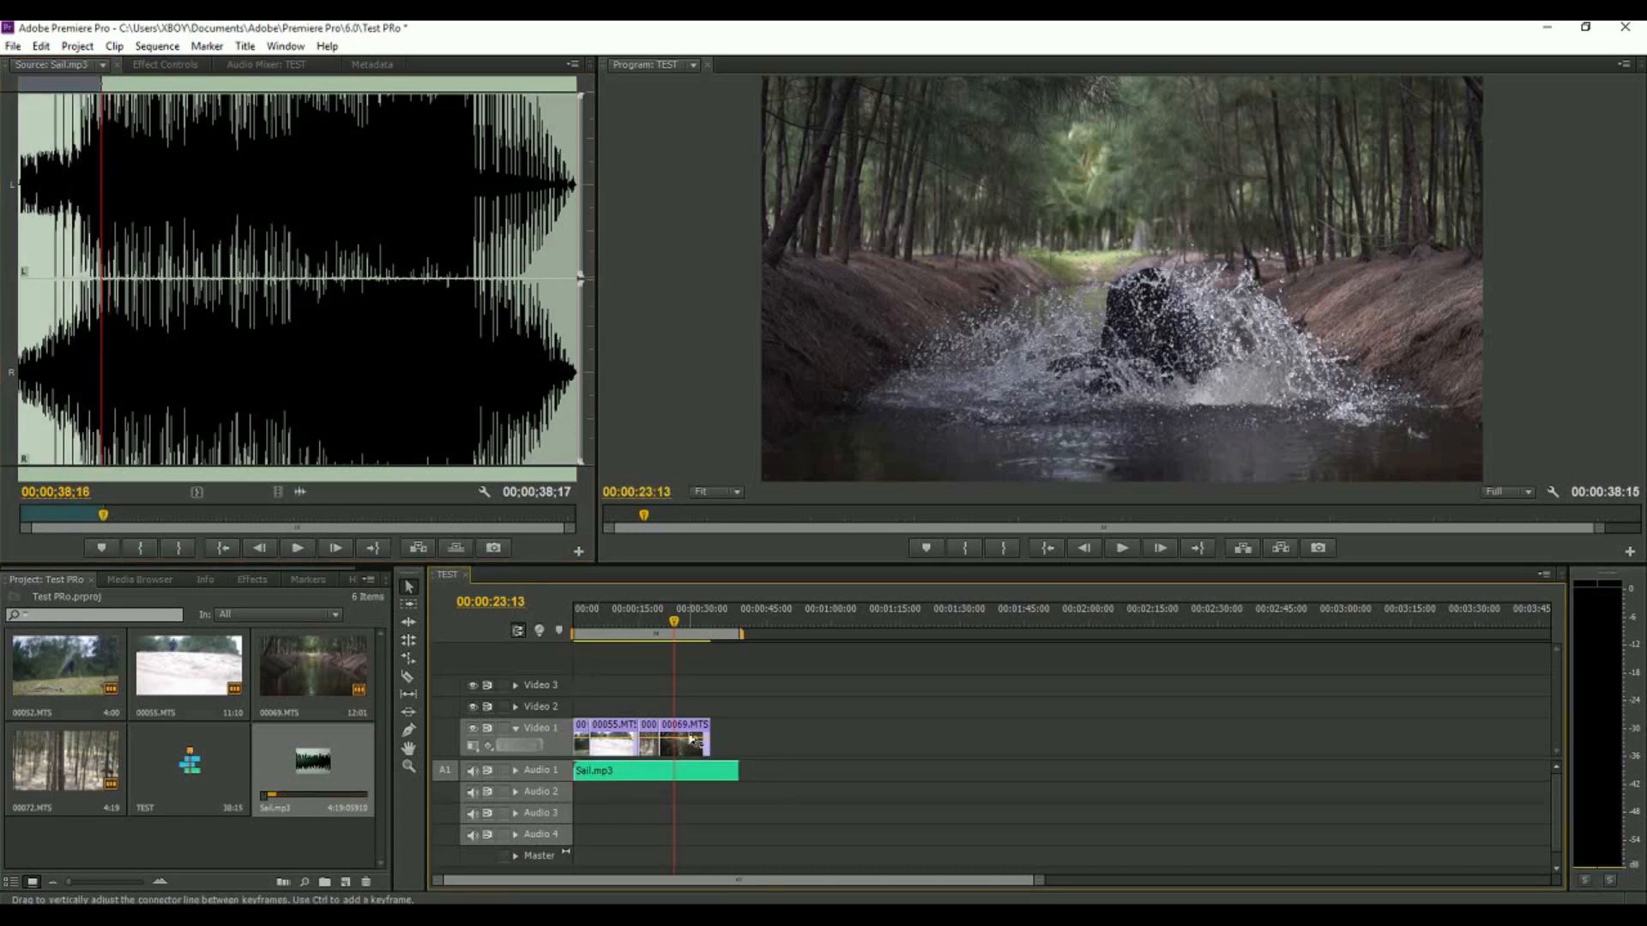
Play the TEST sequence from the beginning to review the clips with the music, stopping during 00055.MTS
left_click(573, 624)
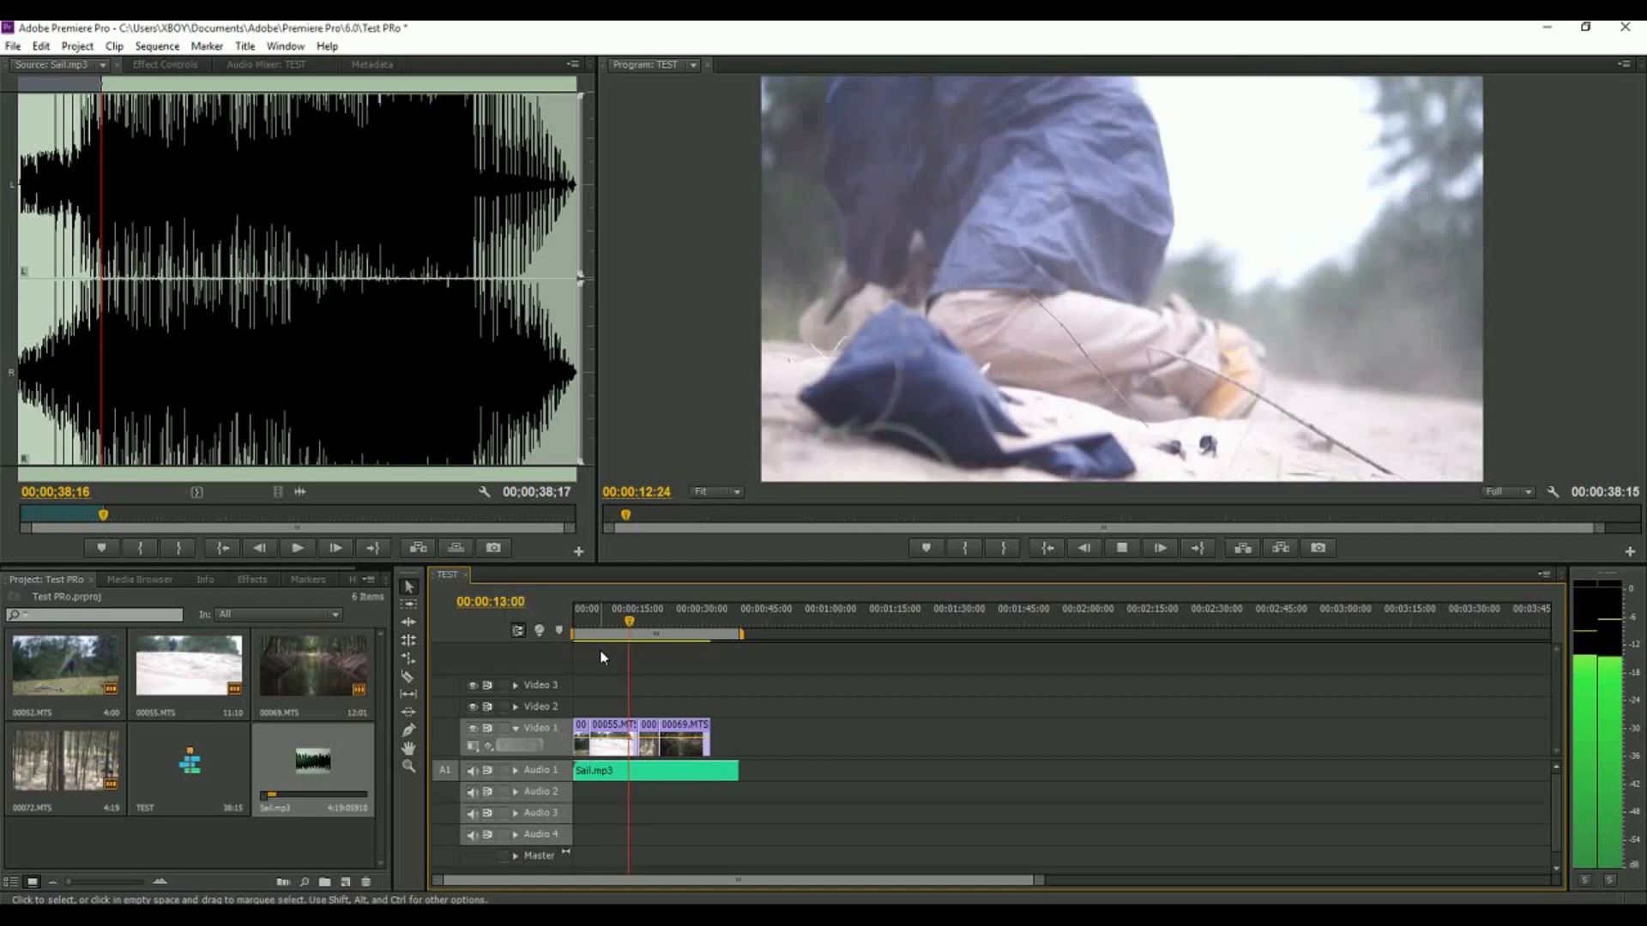
key("space")
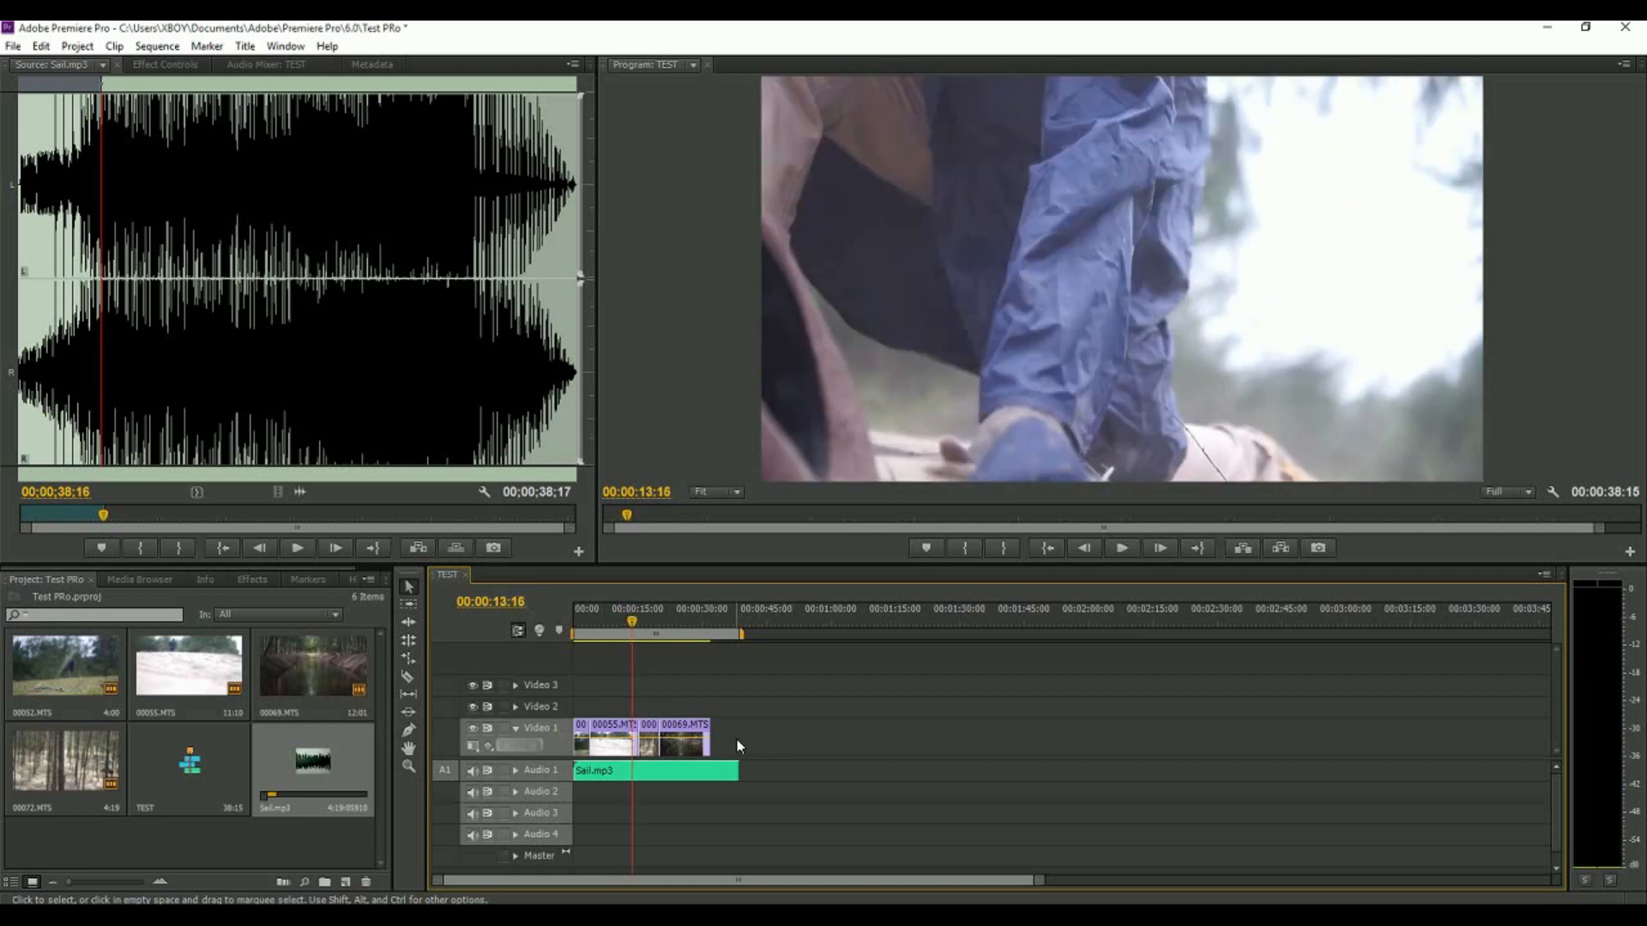
mouse_move(730, 737)
left_mouse_down()
mouse_move(631, 695)
mouse_move(596, 701)
mouse_move(733, 729)
left_mouse_up()
right_click(687, 735)
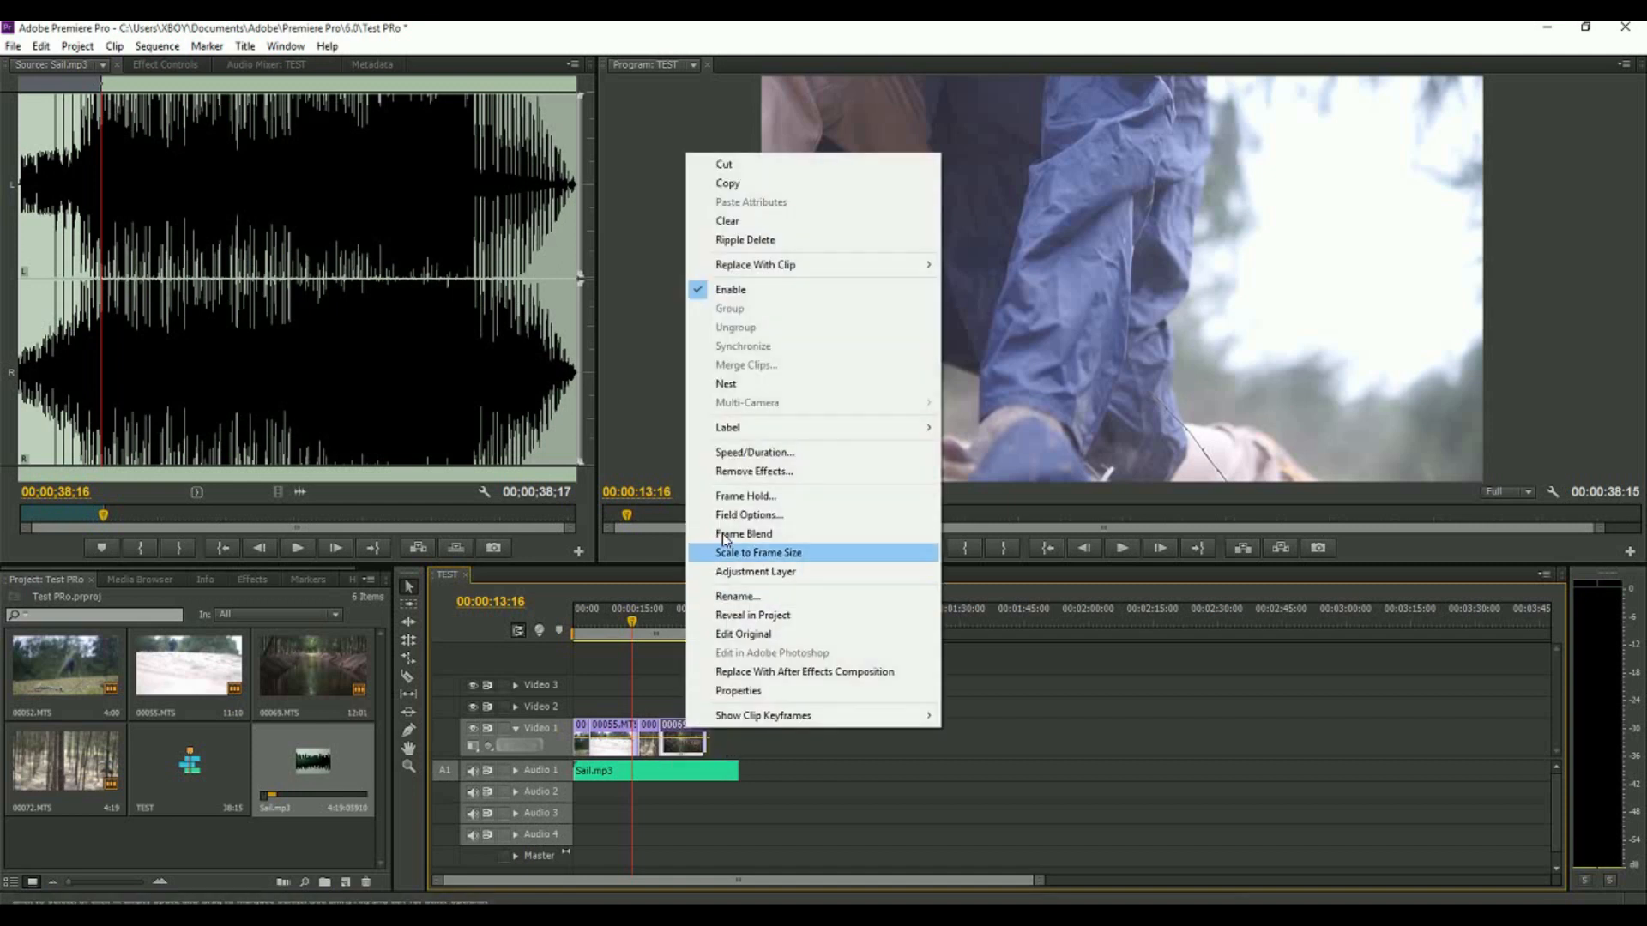
left_click(759, 454)
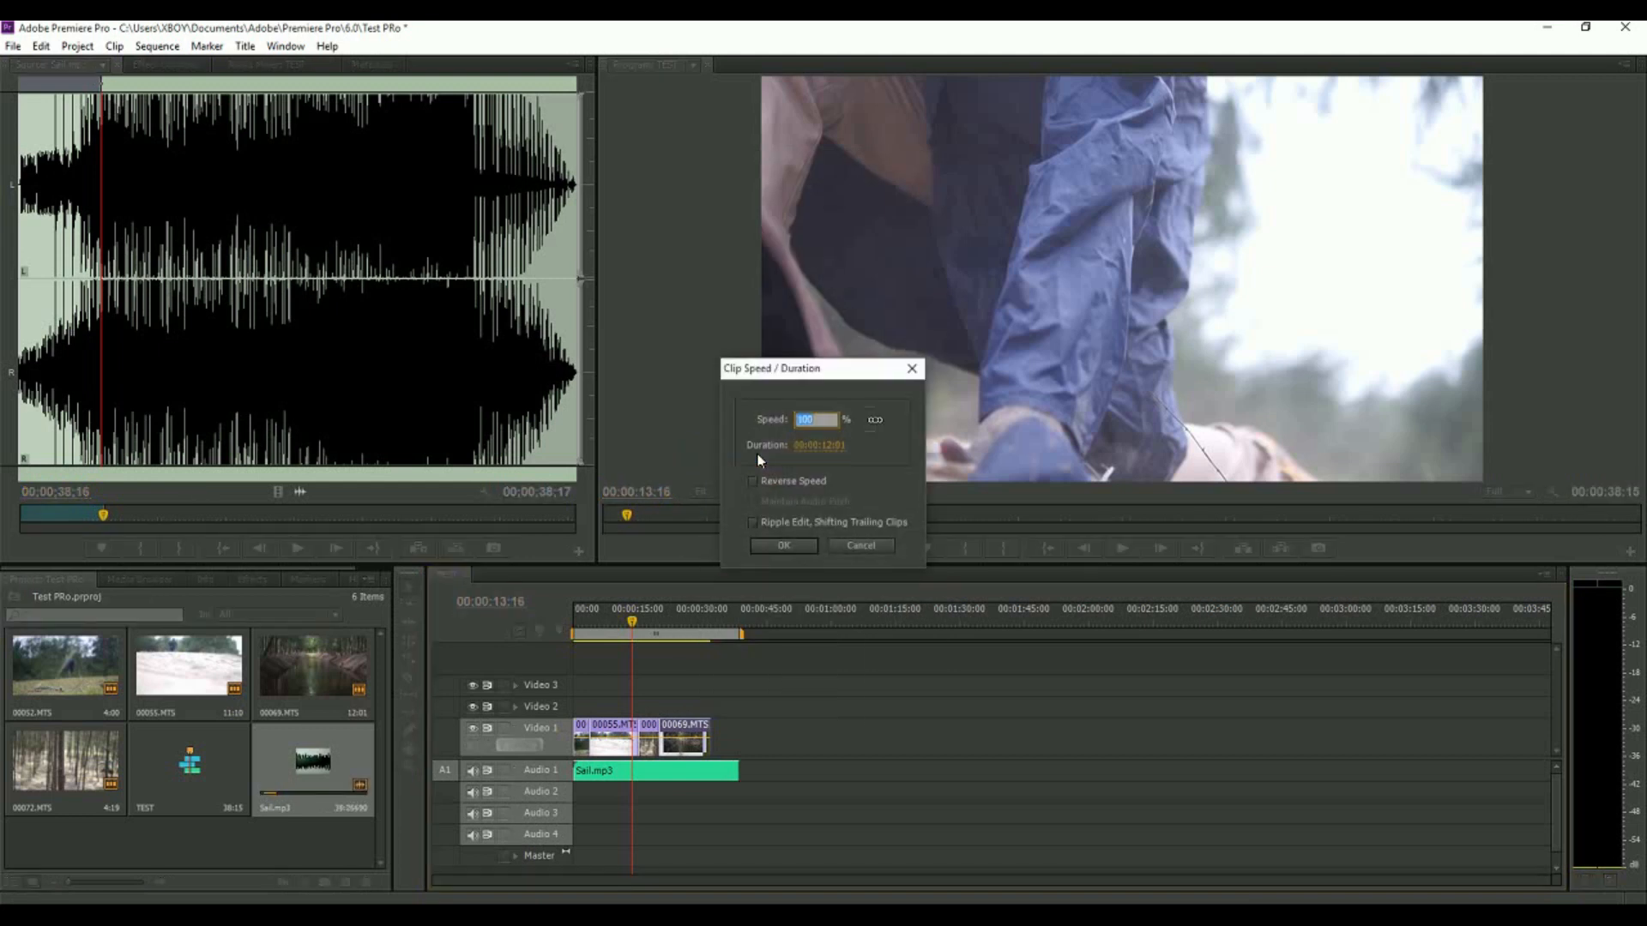
left_click(861, 547)
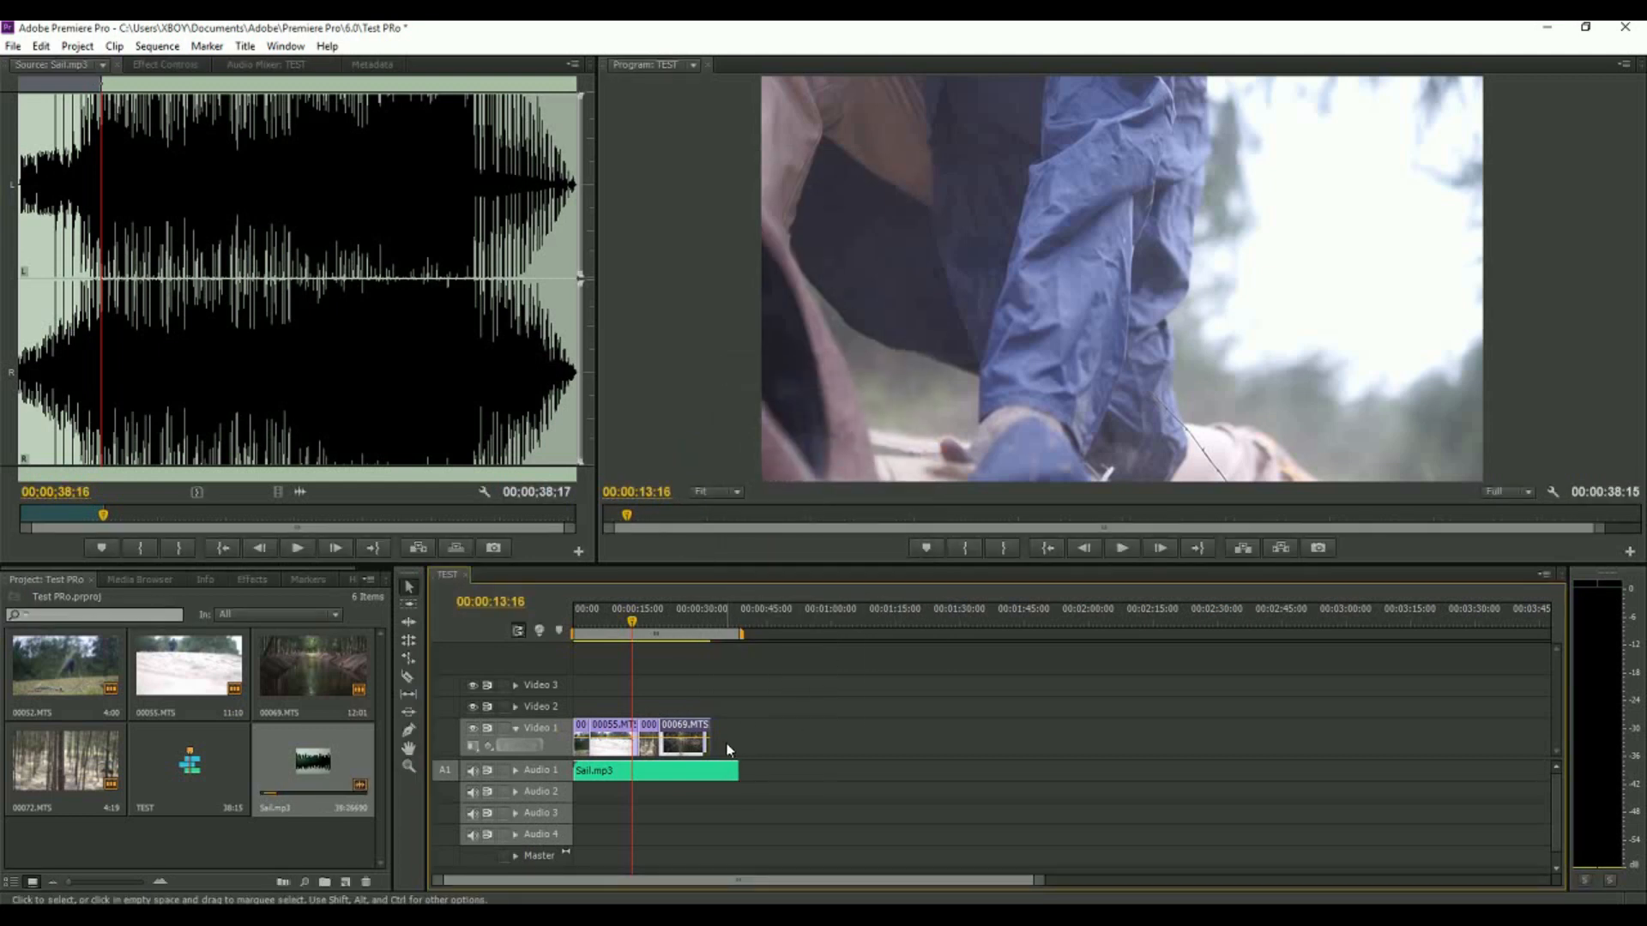
Nest all four video clips on Video 1 into a single nested sequence
left_click_drag(725, 740, 585, 708)
left_click_drag(723, 738, 579, 712)
right_click(605, 727)
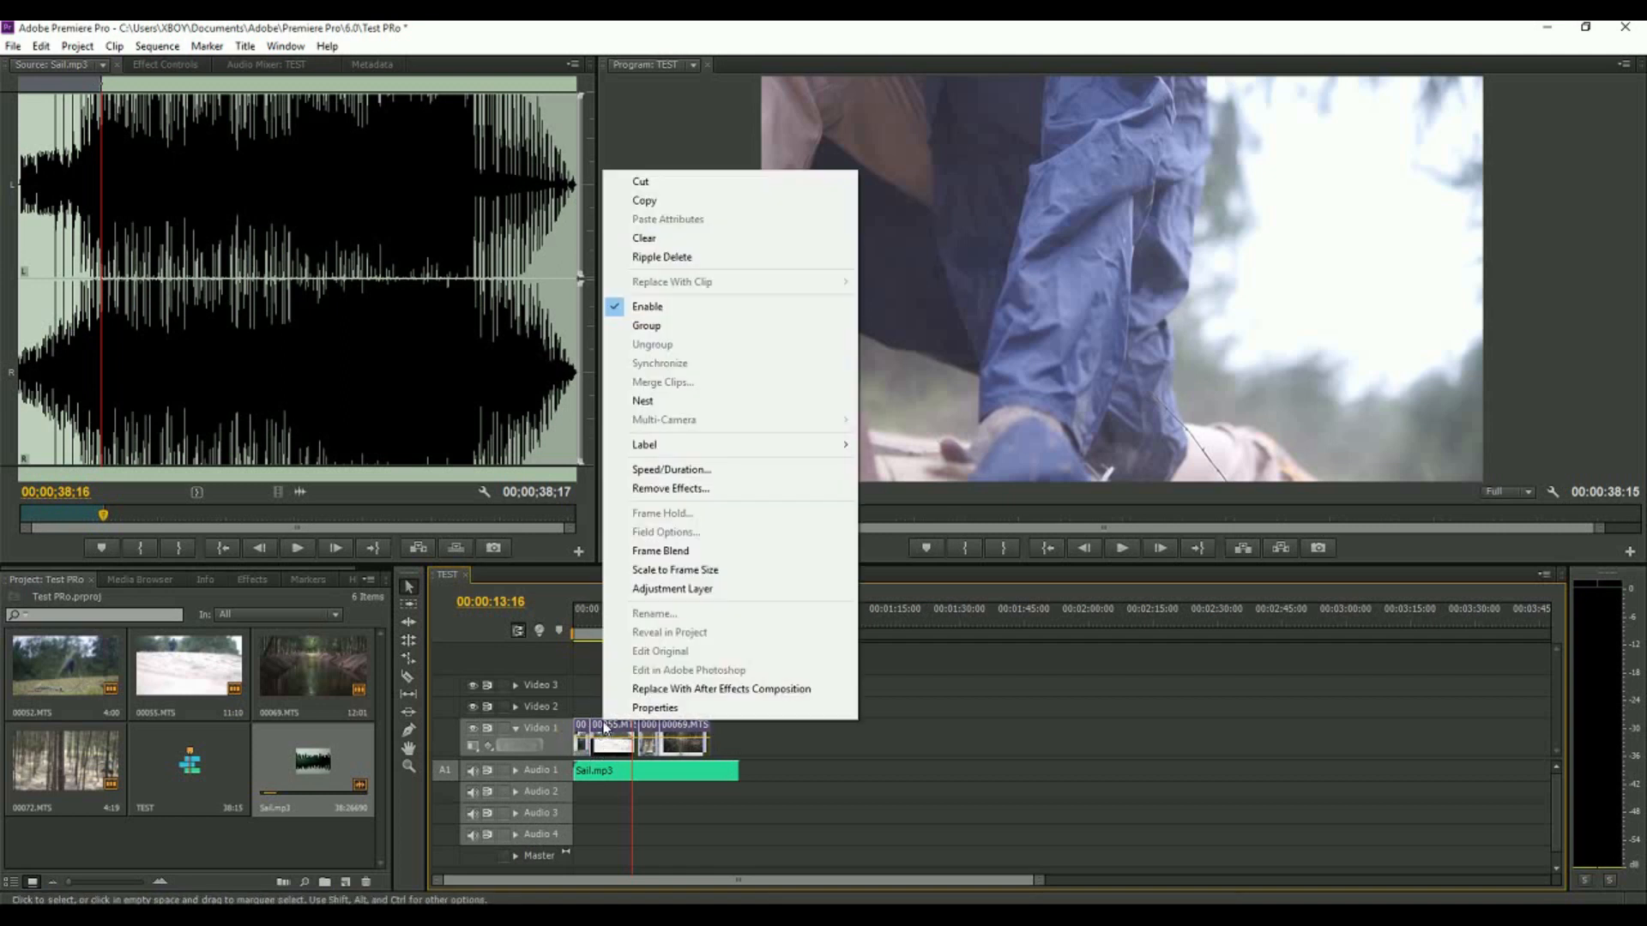
left_click(677, 407)
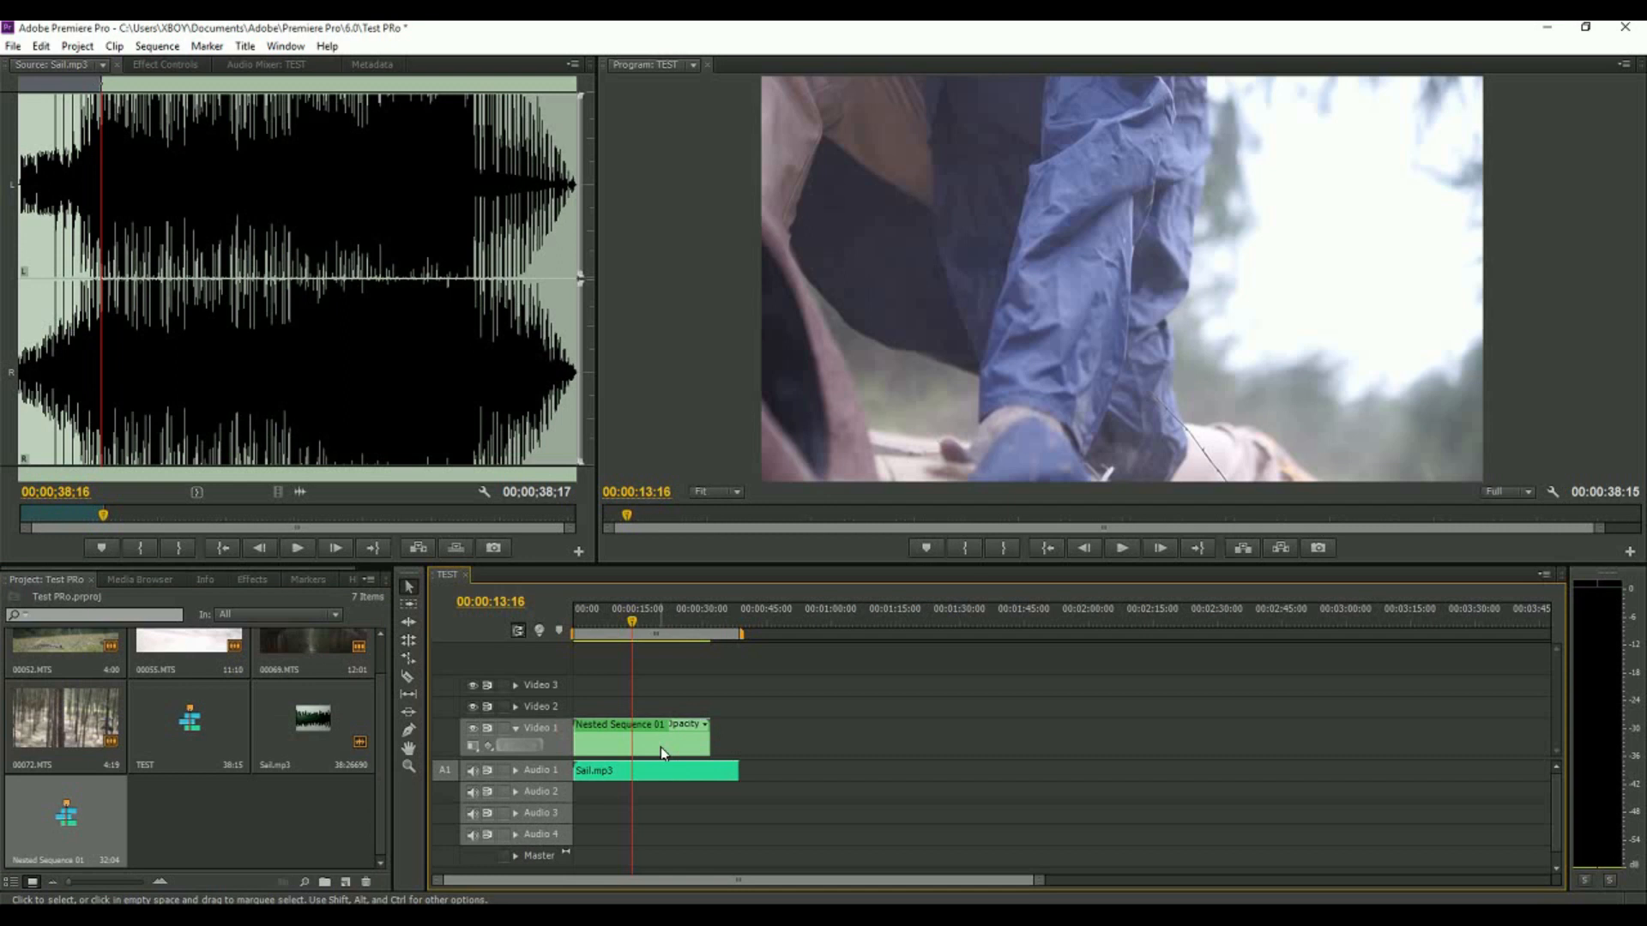
Set the nested sequence's clip speed to 50%
right_click(662, 753)
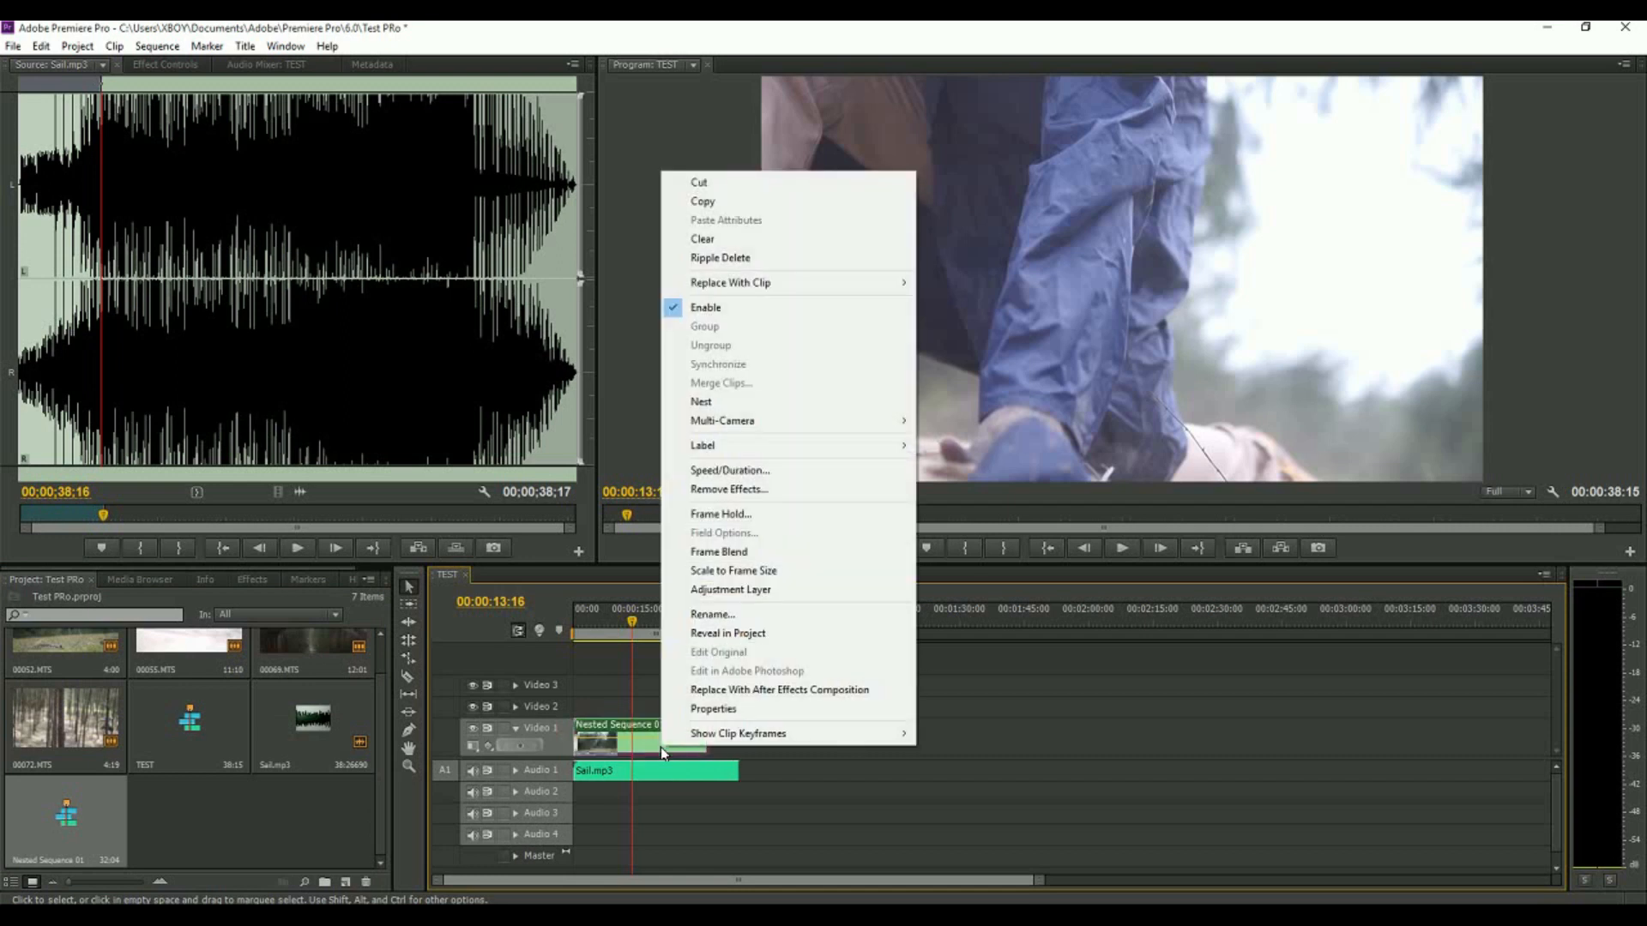
left_click(754, 471)
type("50")
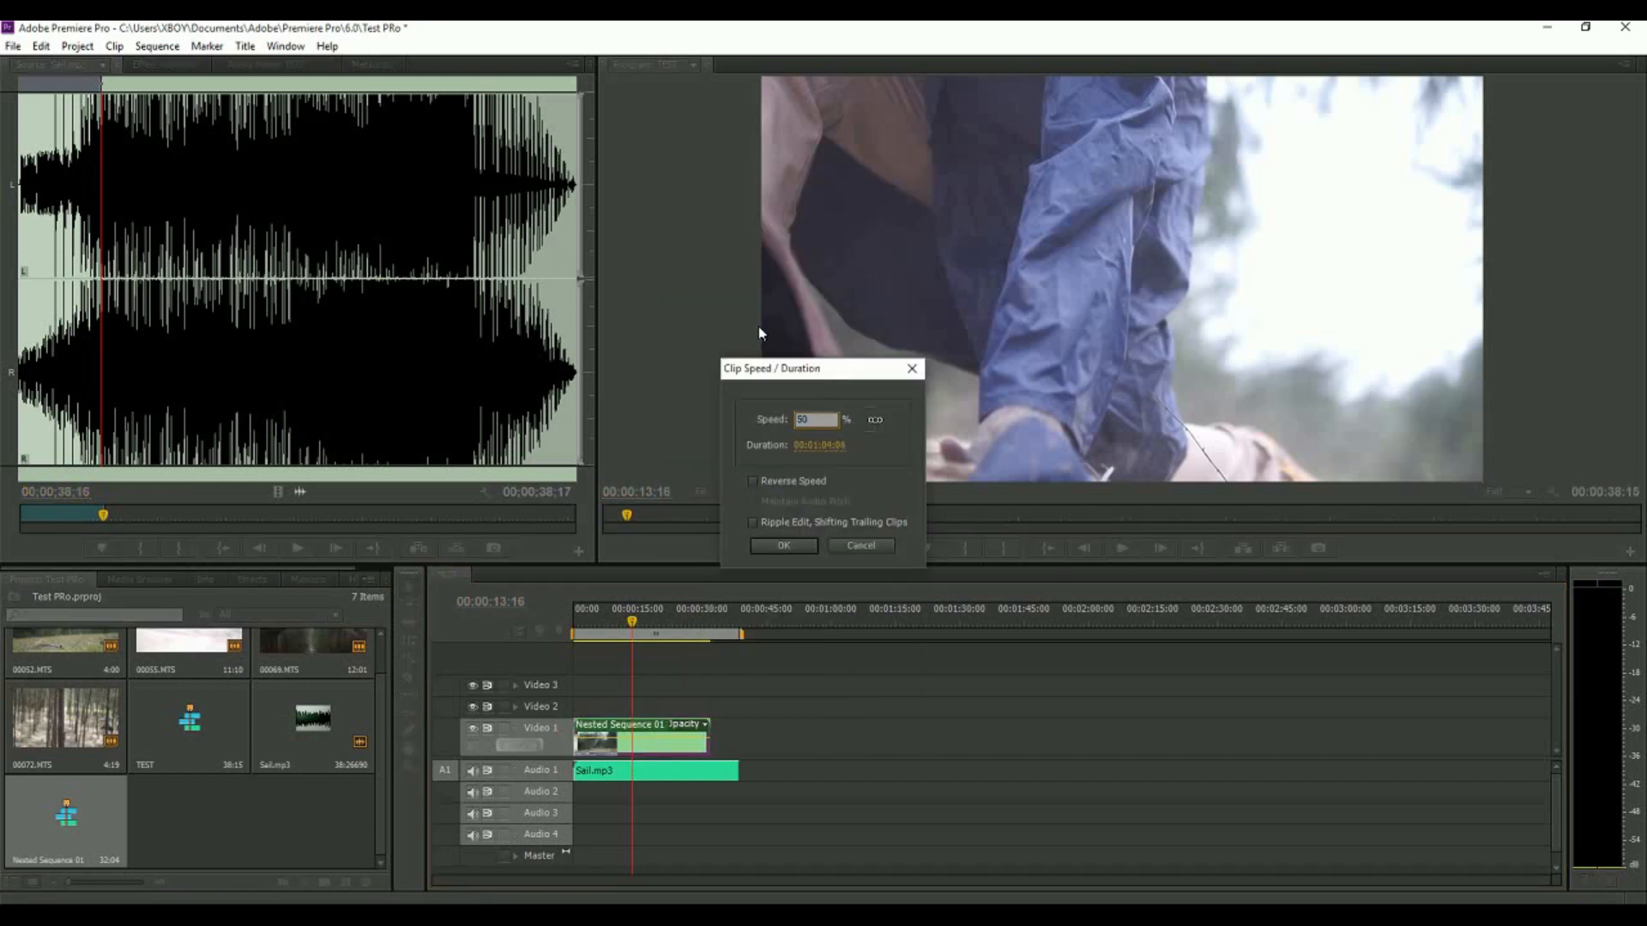
left_click(783, 546)
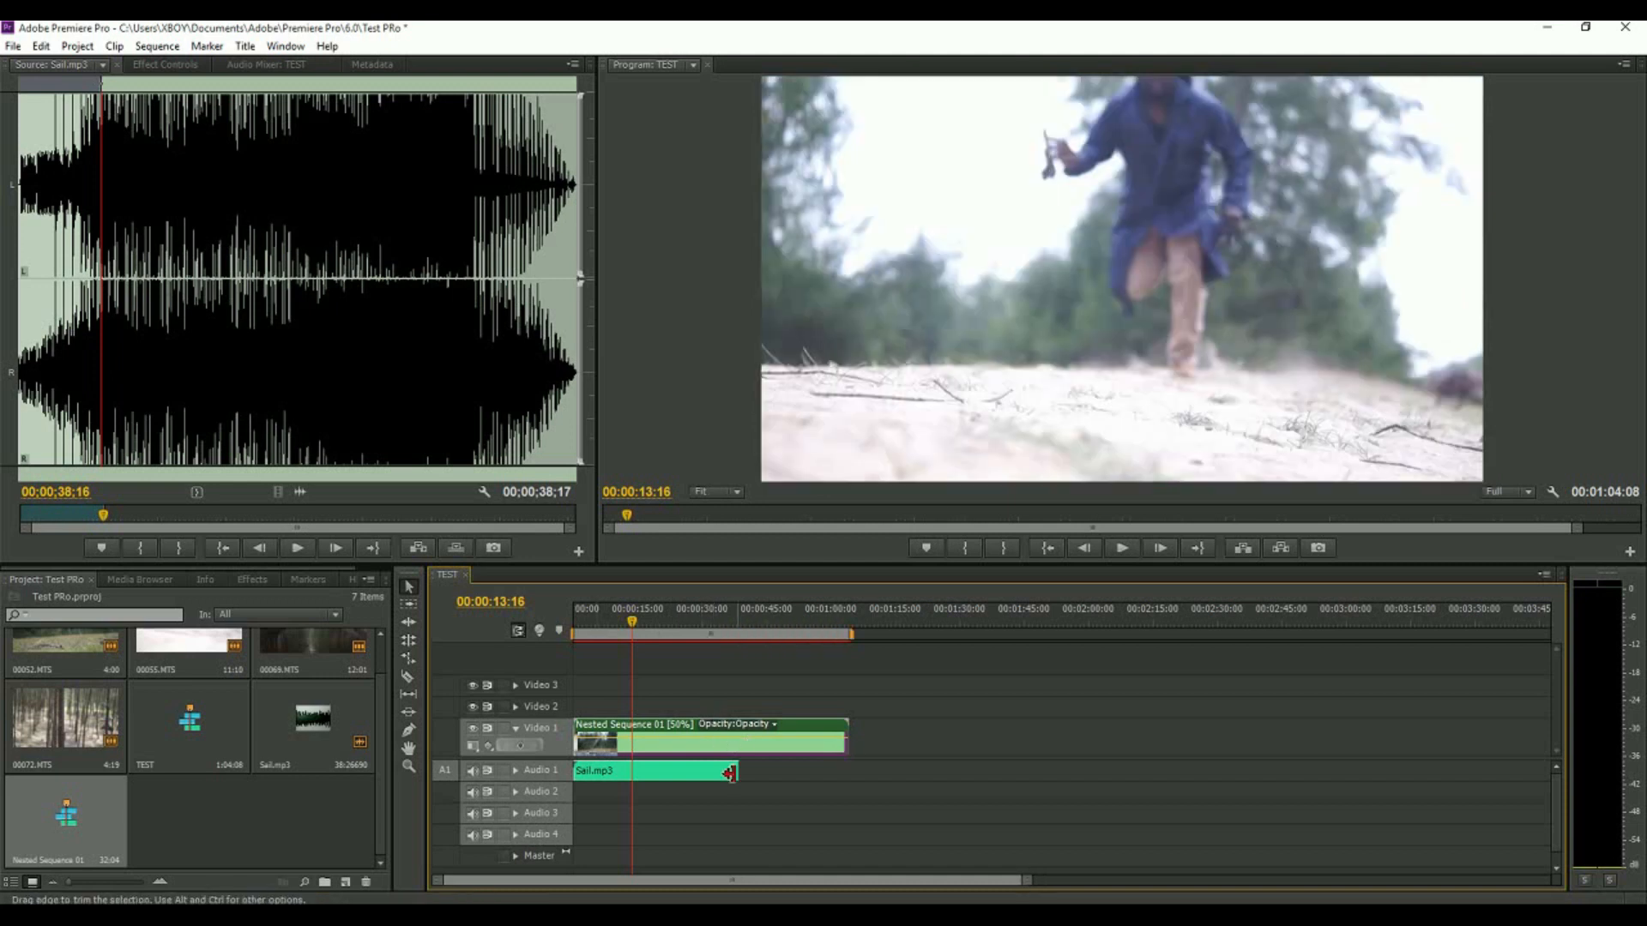
Extend the end of Sail.mp3 on Audio 1 to match the end of the nested sequence
left_click(699, 768)
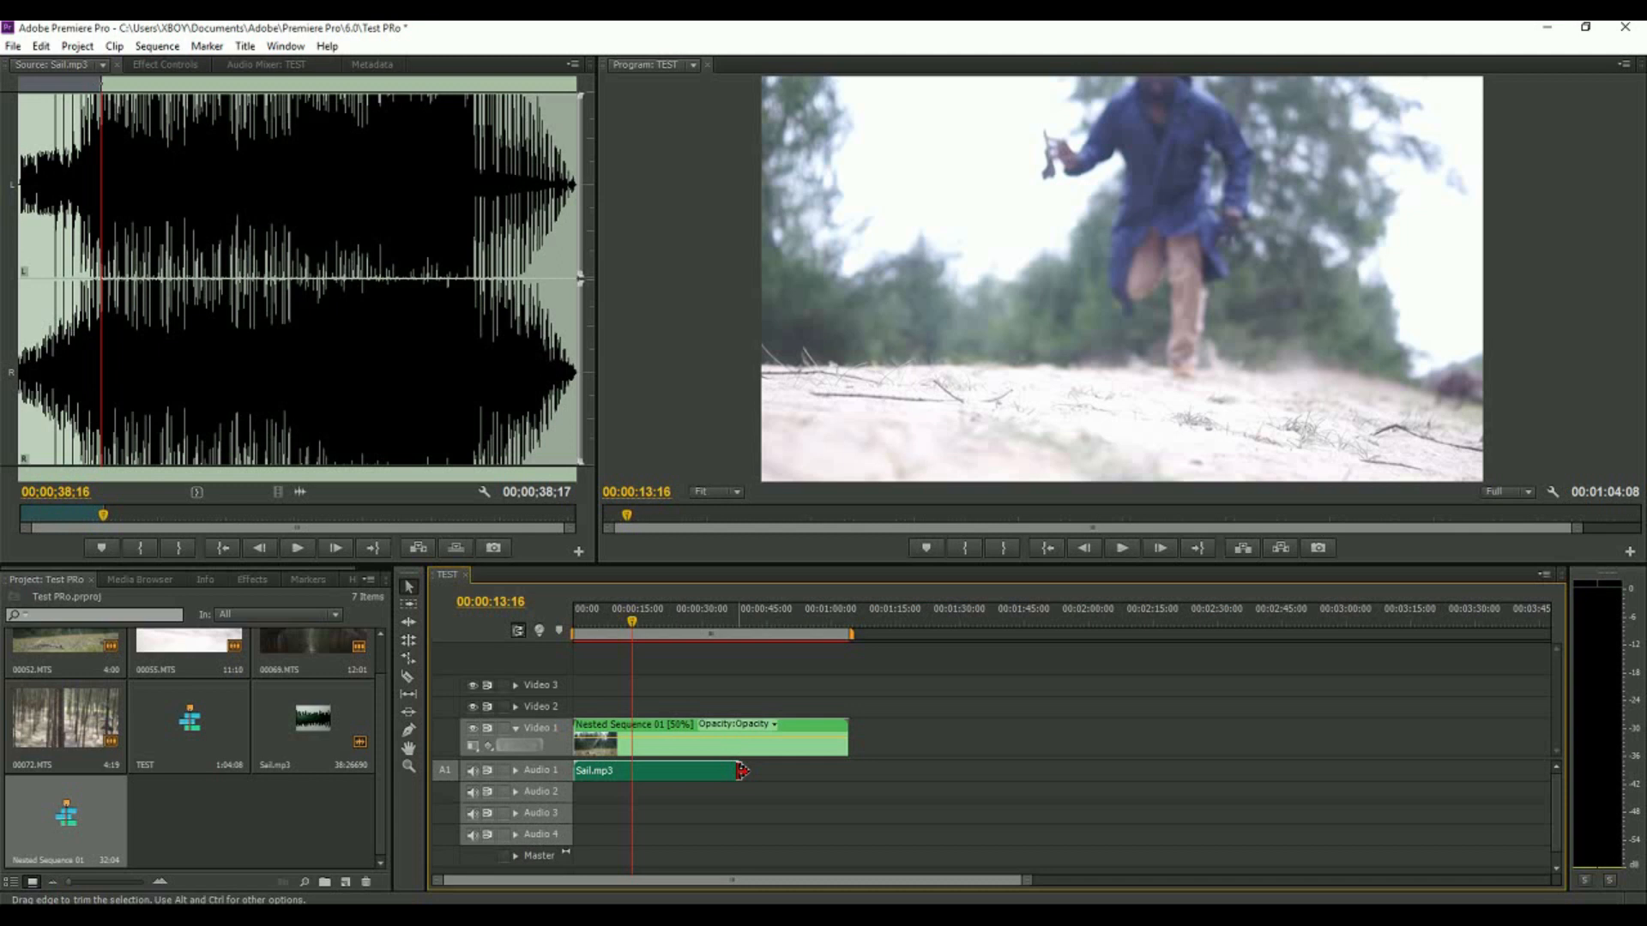
left_click(742, 770)
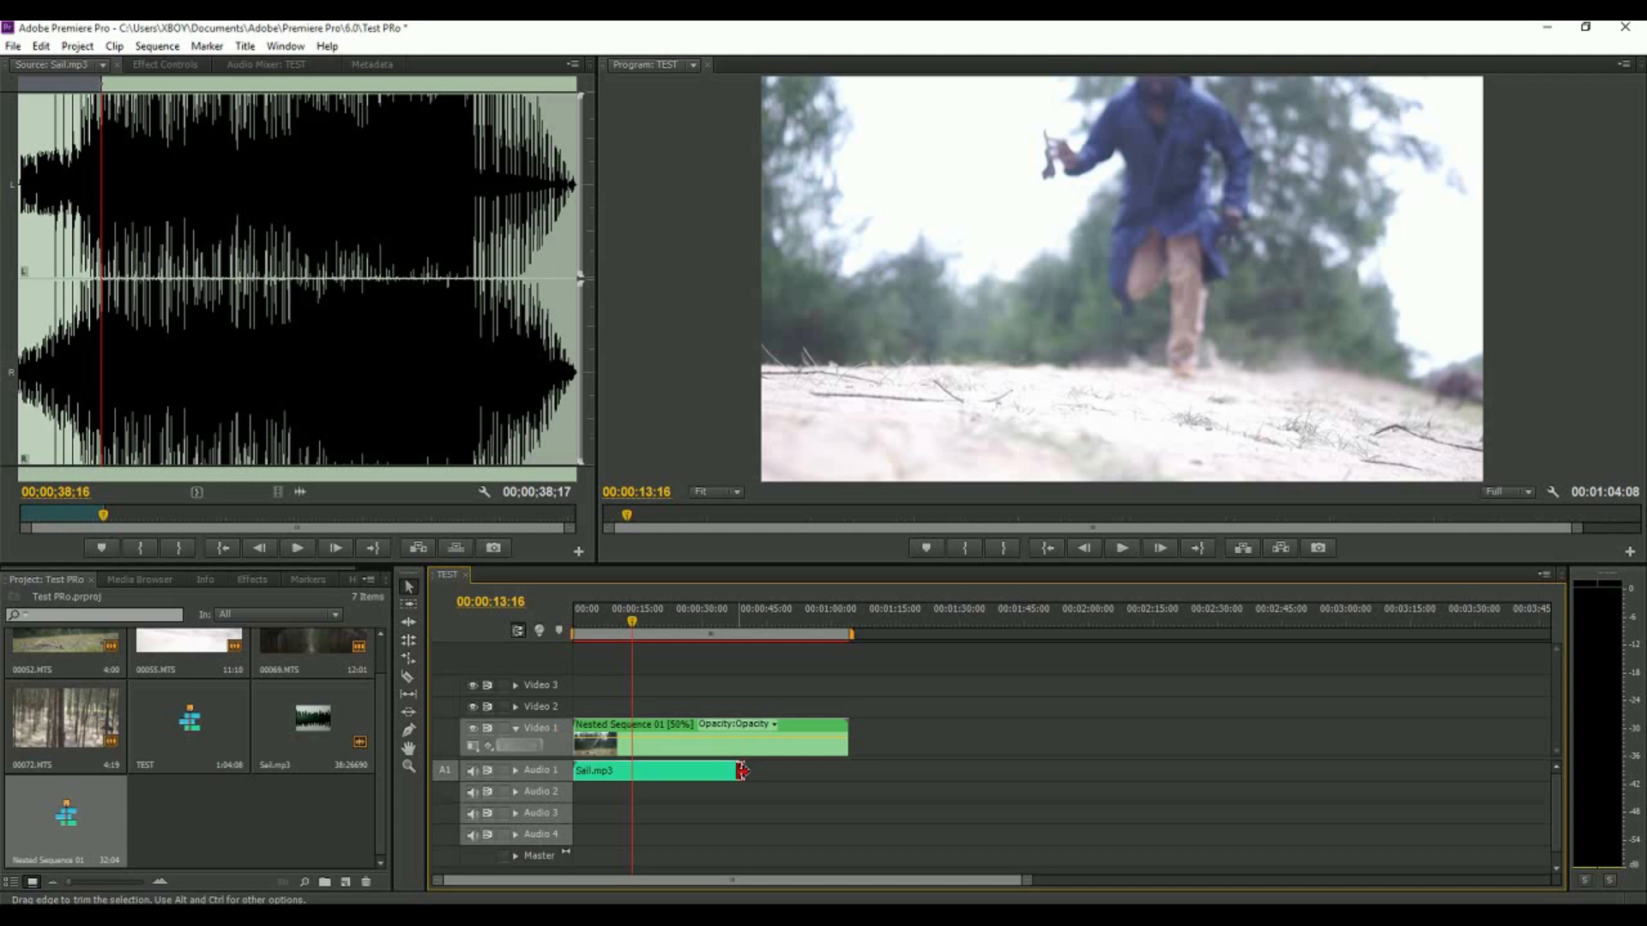
left_click_drag(742, 770, 850, 769)
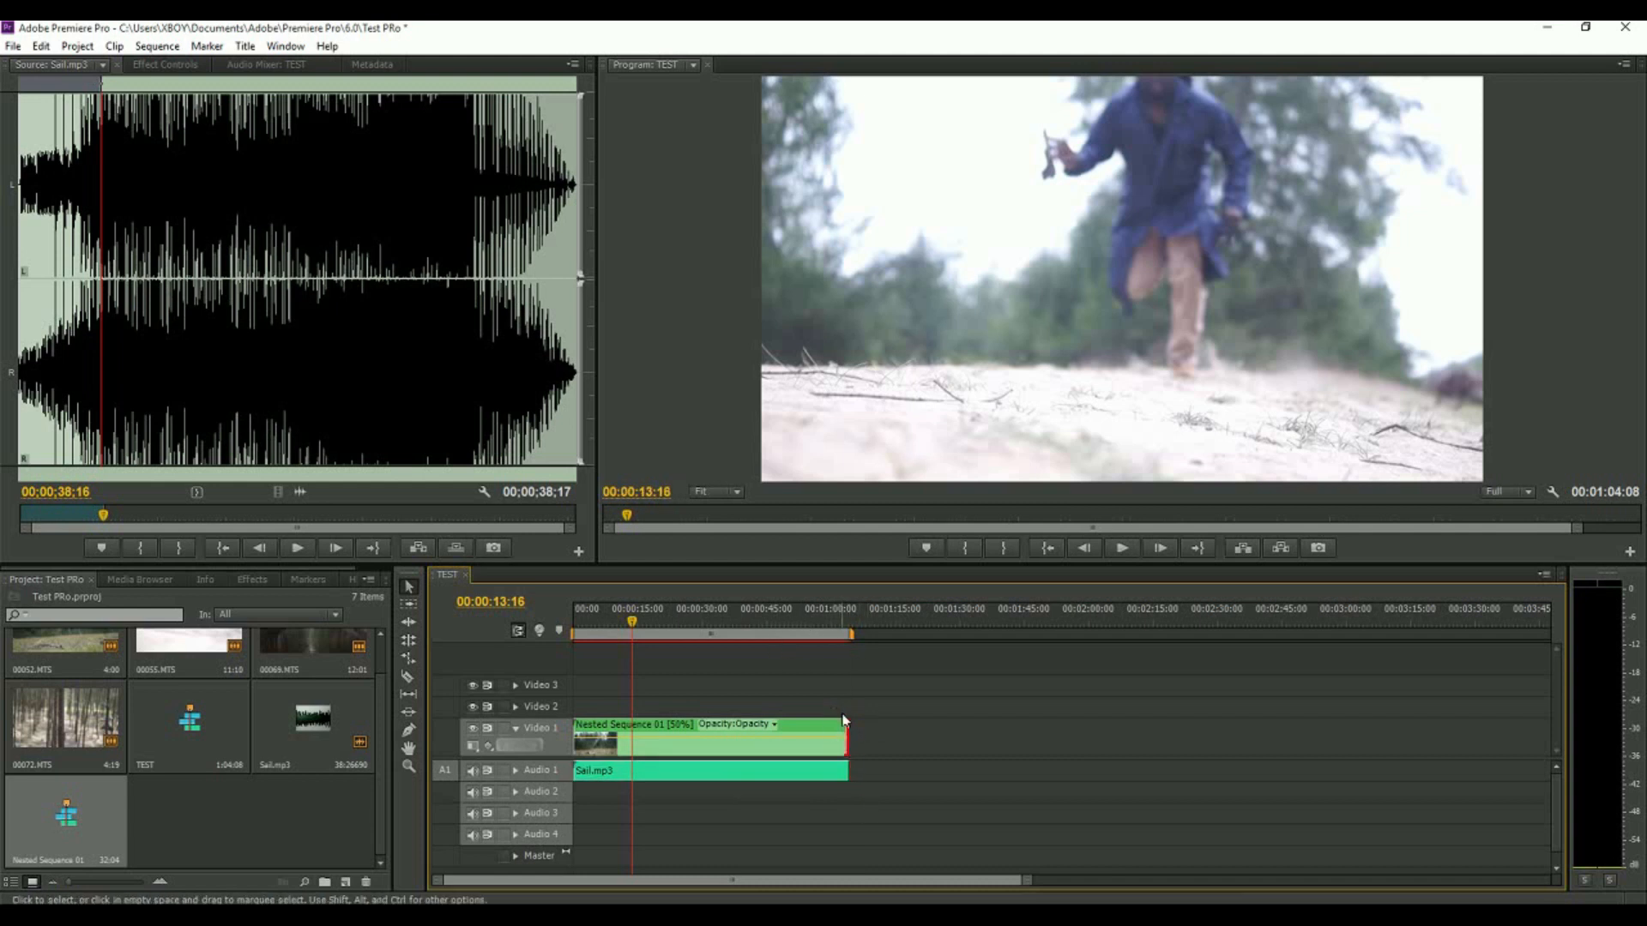
left_click_drag(839, 722, 884, 736)
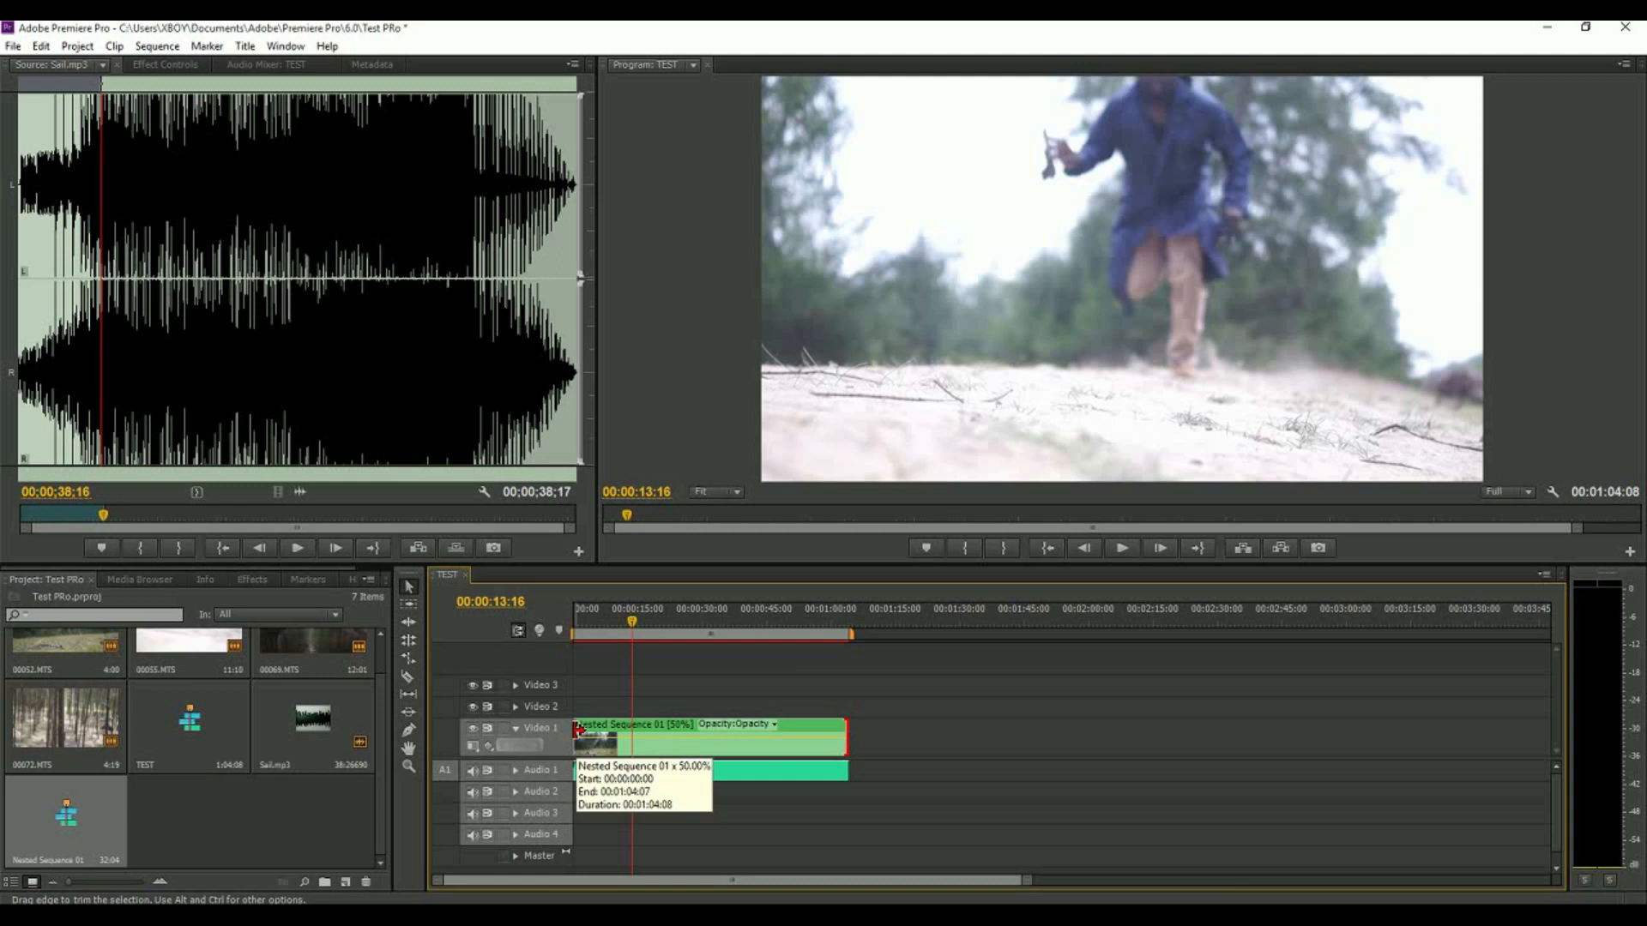
mouse_move(579, 729)
left_mouse_down()
mouse_move(599, 729)
mouse_move(576, 729)
left_mouse_up()
Play the slowed sequence with its music from the beginning and stop at 00:00:11:10
key("Home")
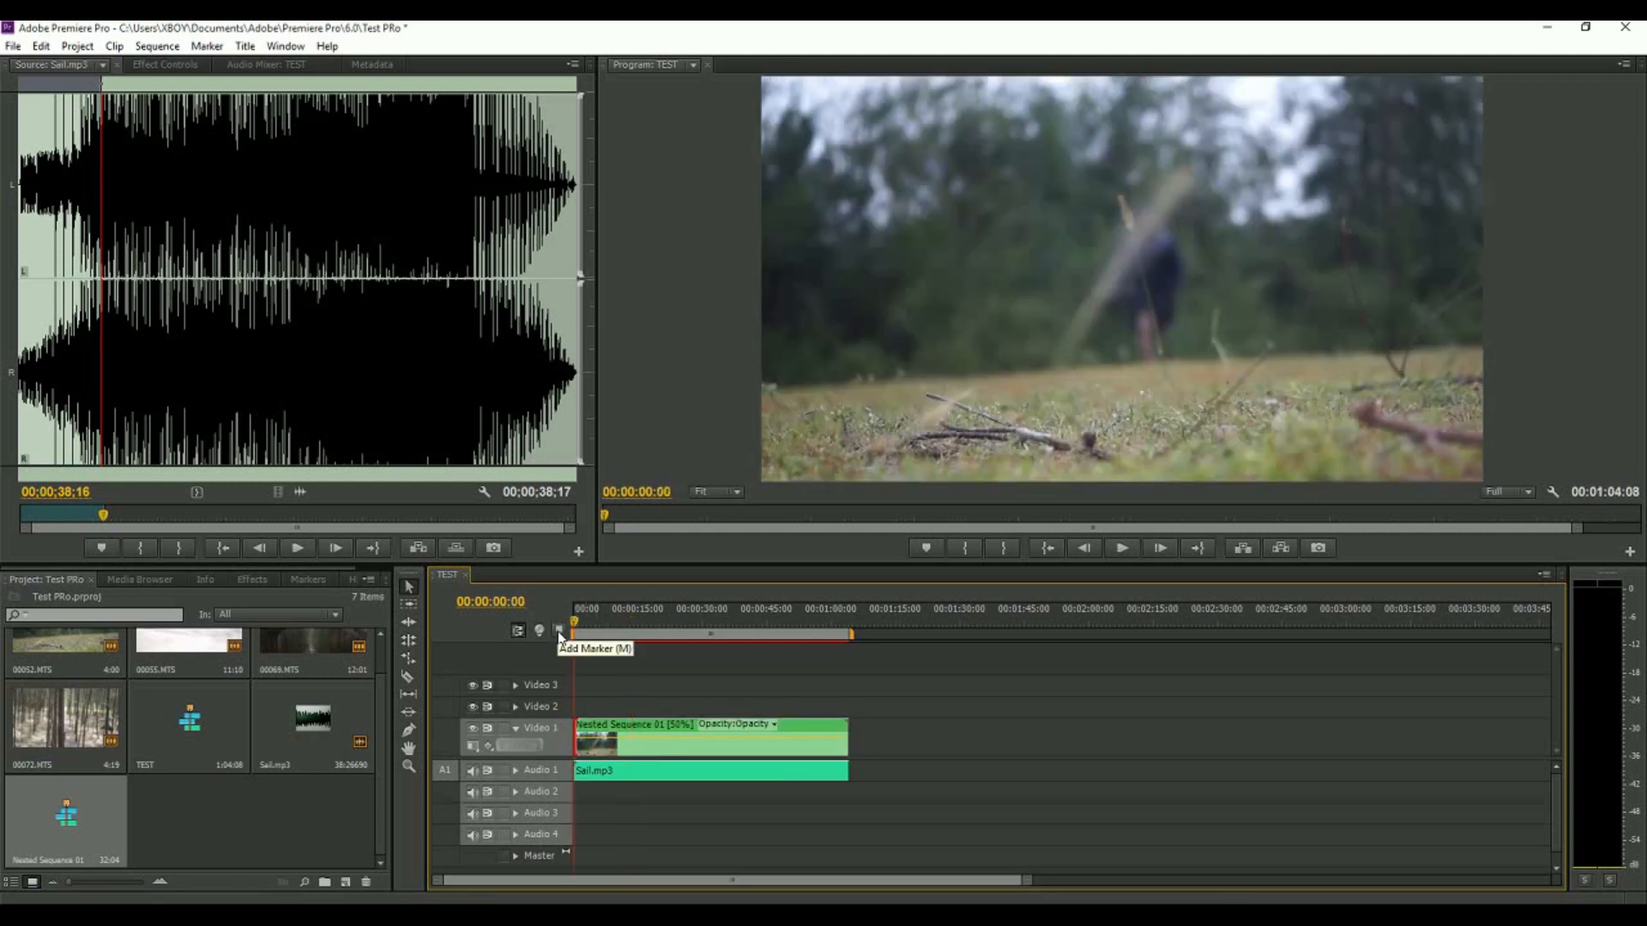
key("space")
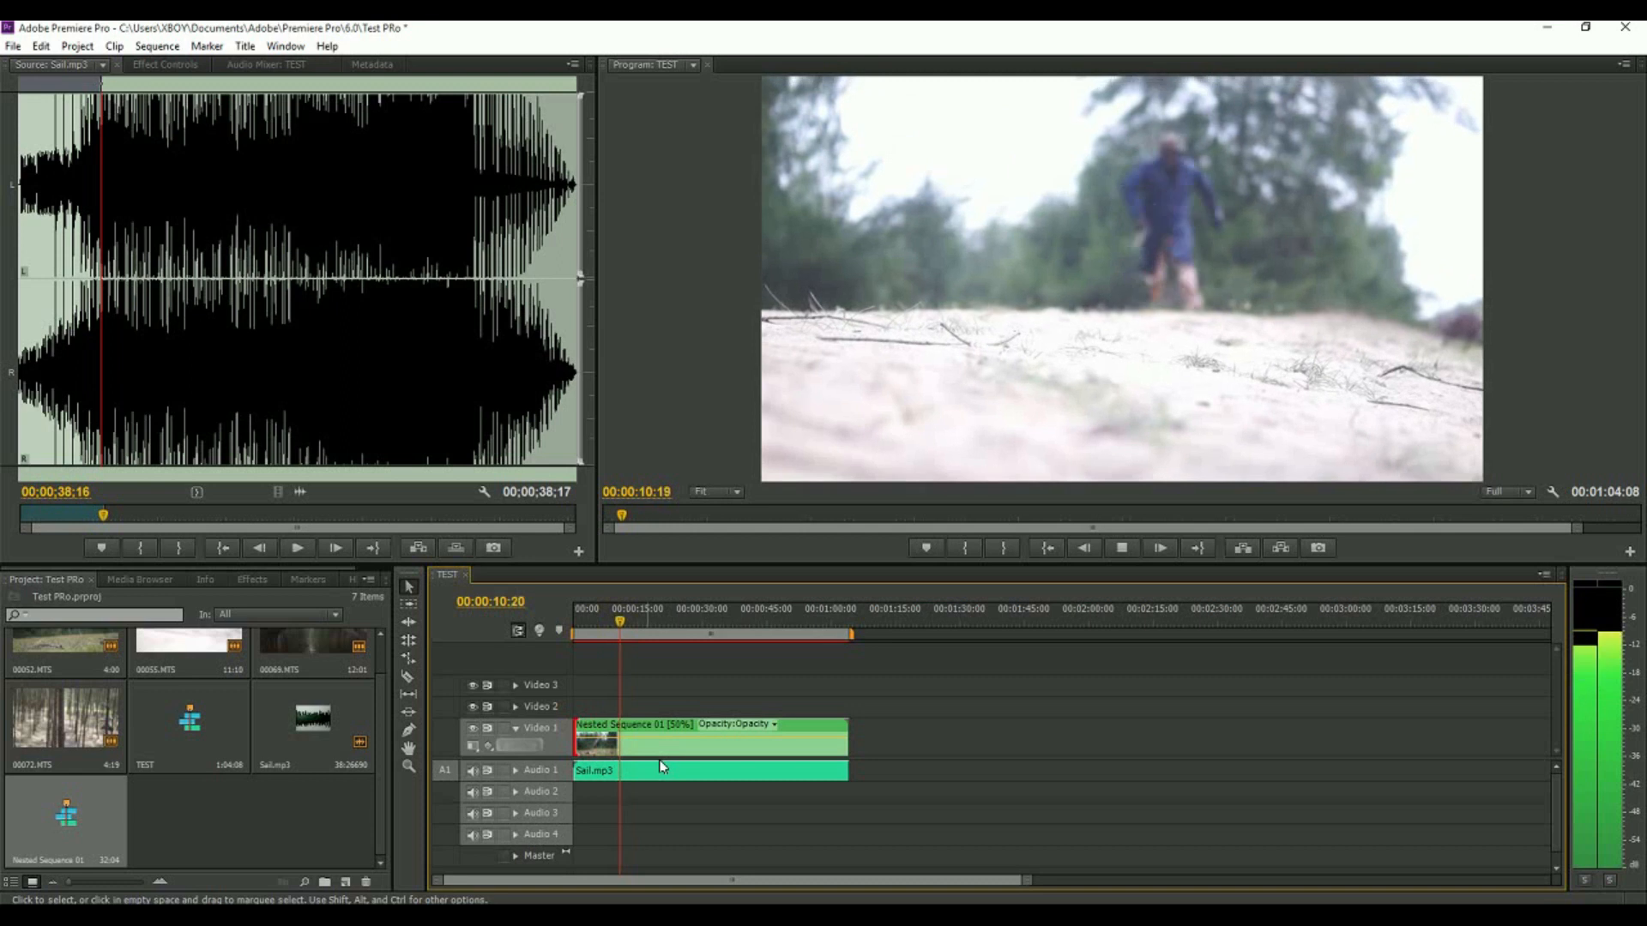
key("space")
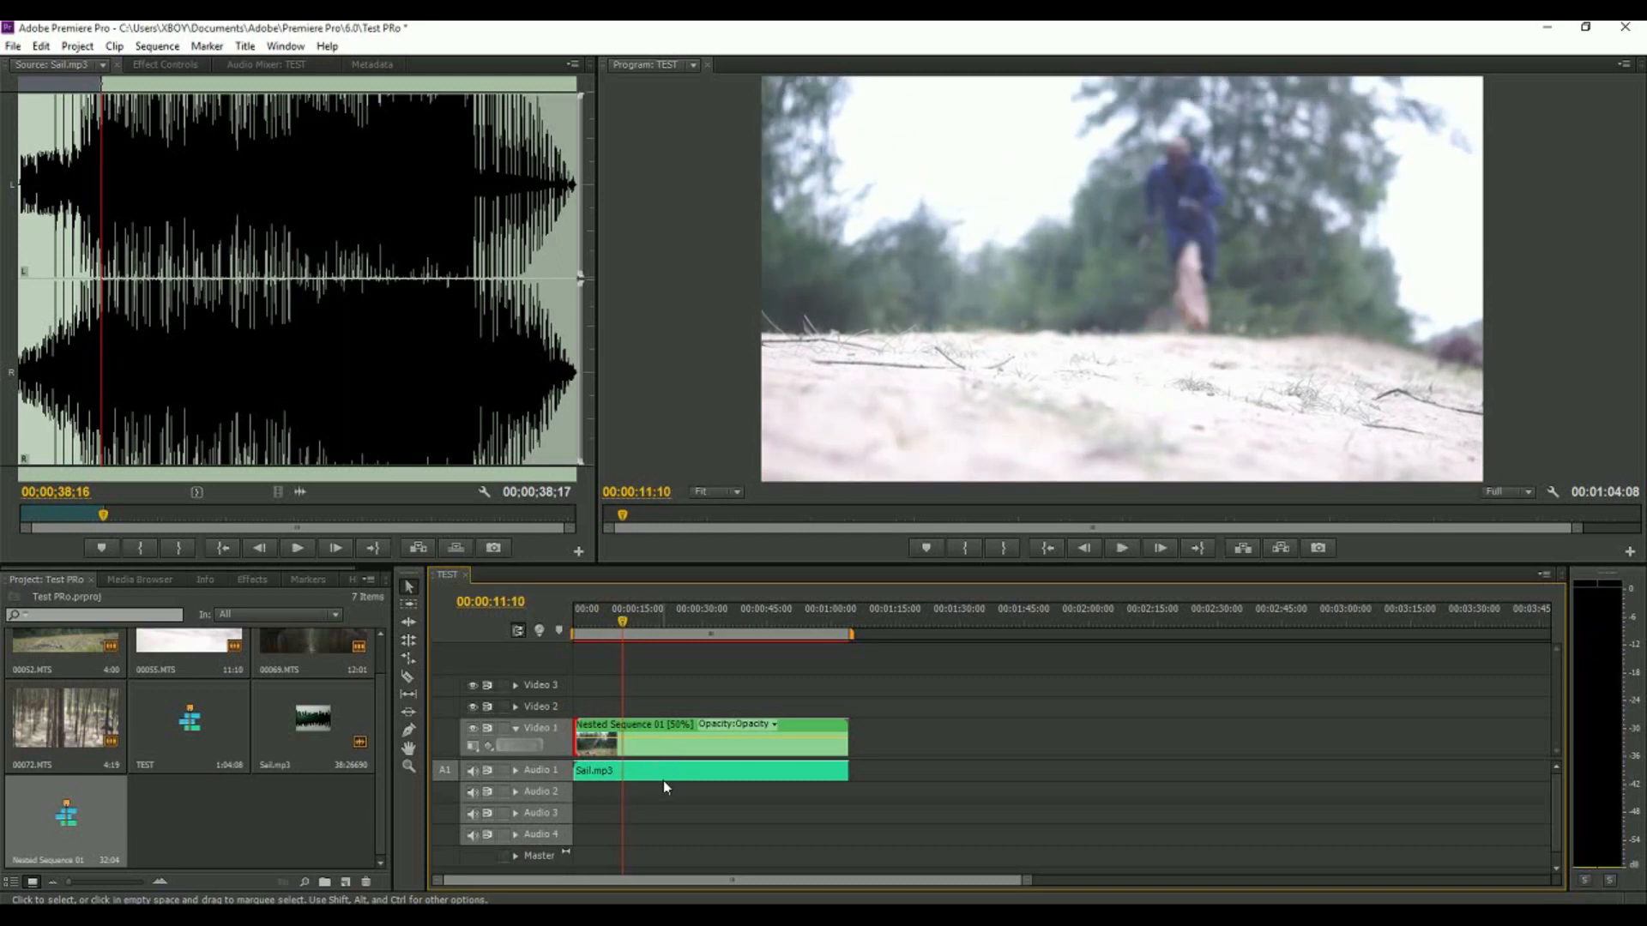
Delete the Sail.mp3 clip from Audio 1 and undo the deletion
left_click(658, 775)
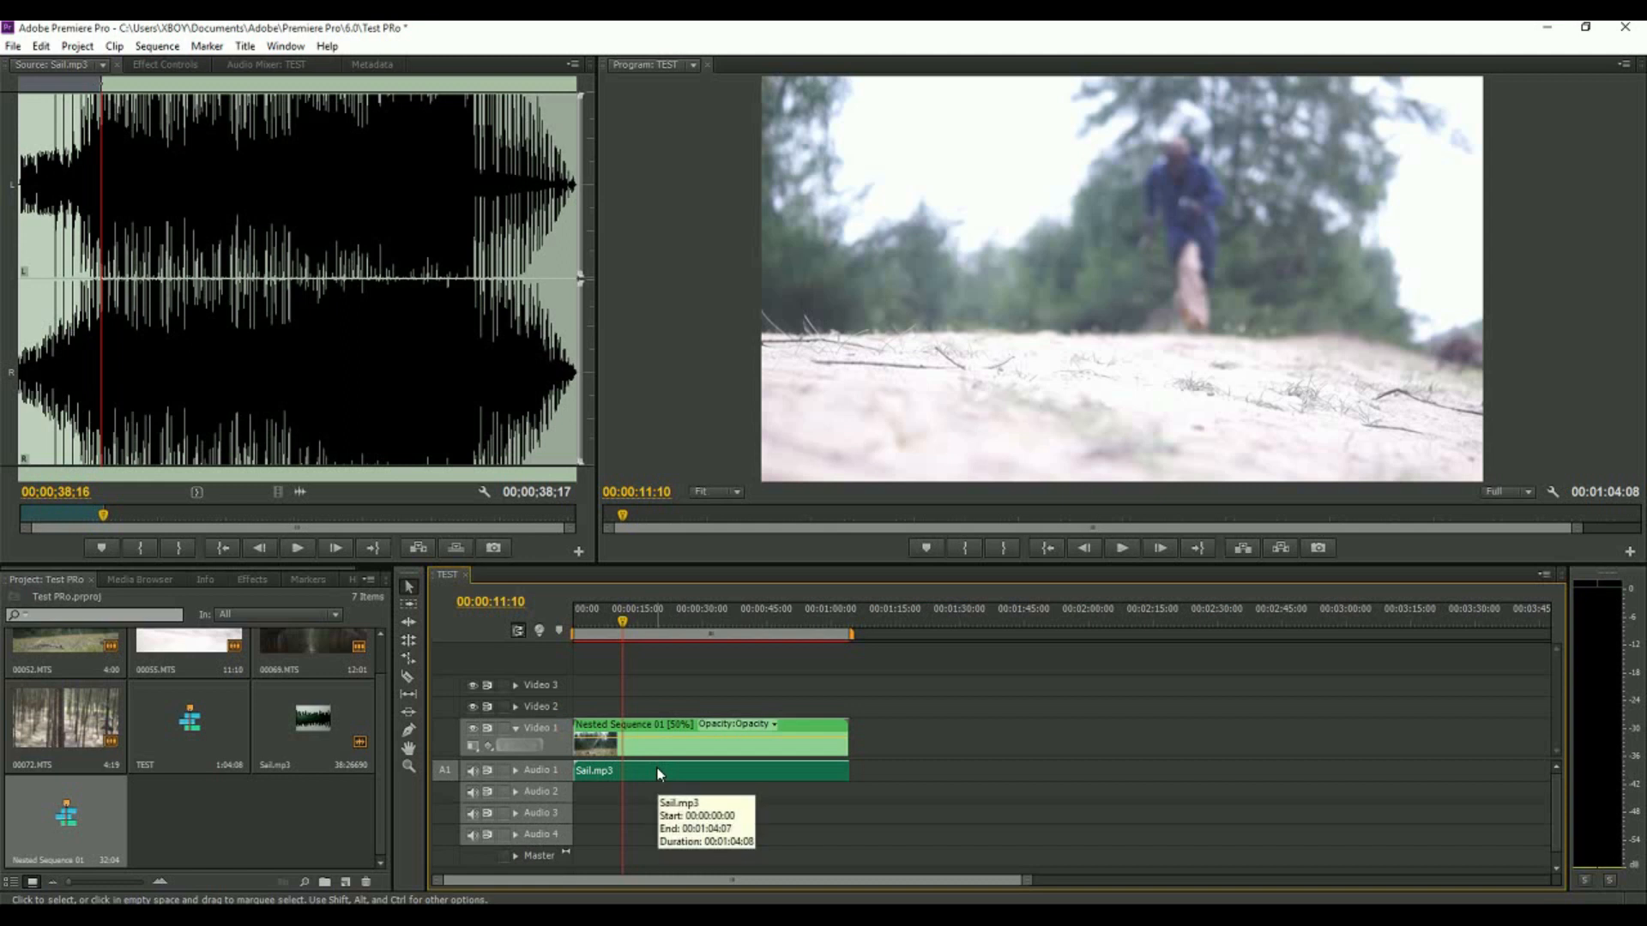
key("Delete")
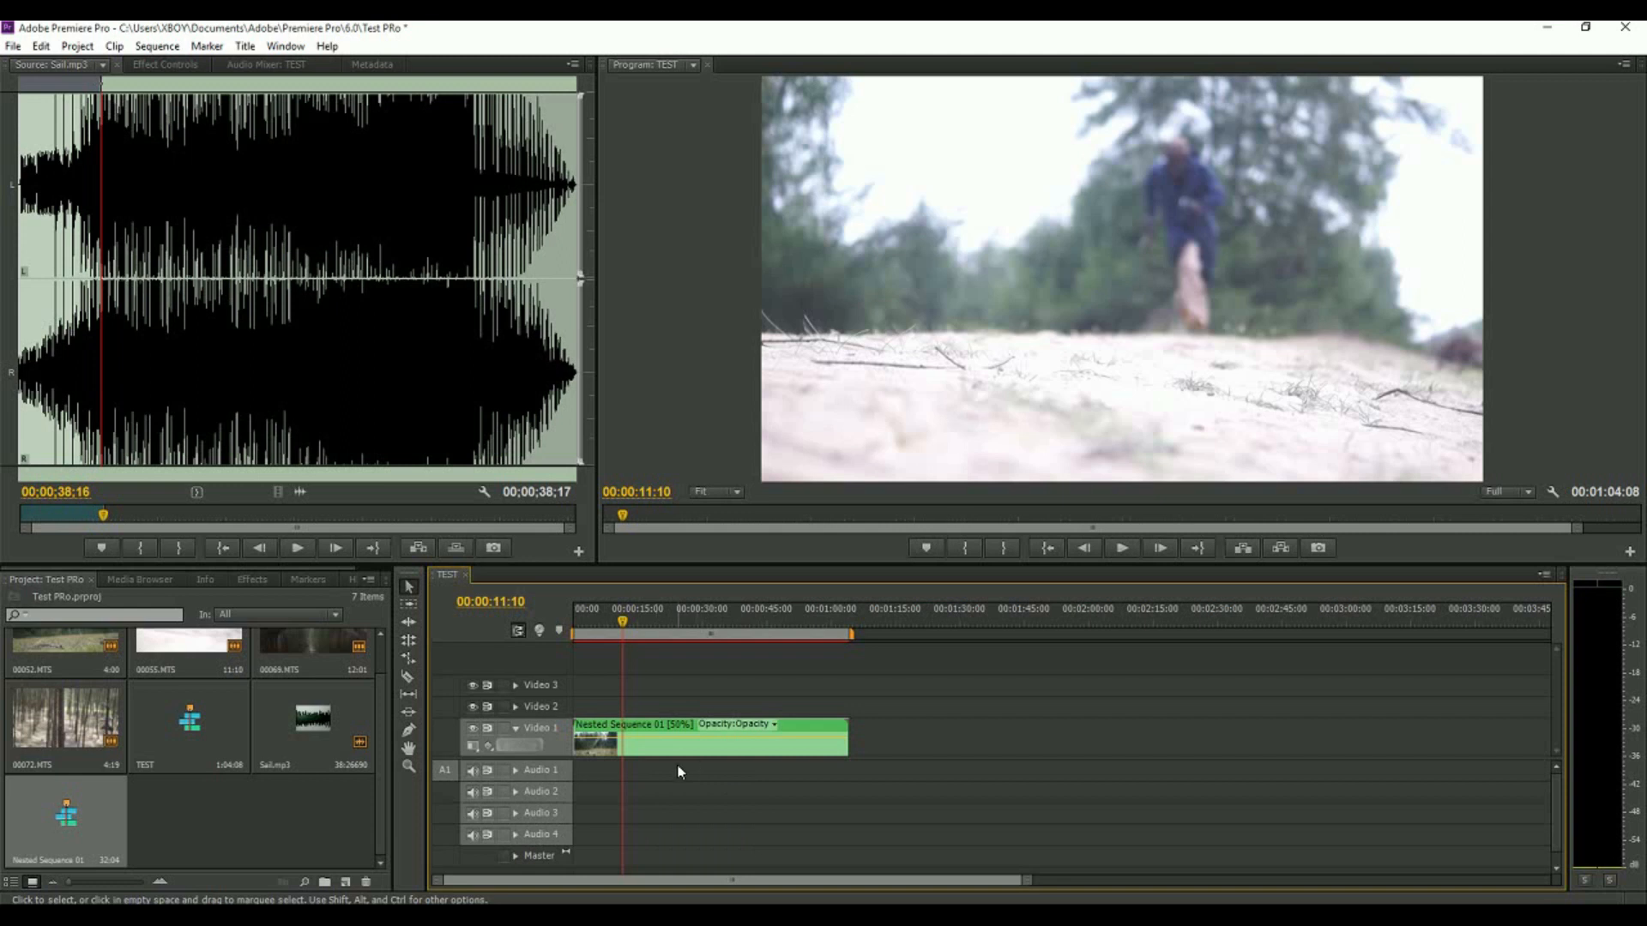
key("ctrl+z")
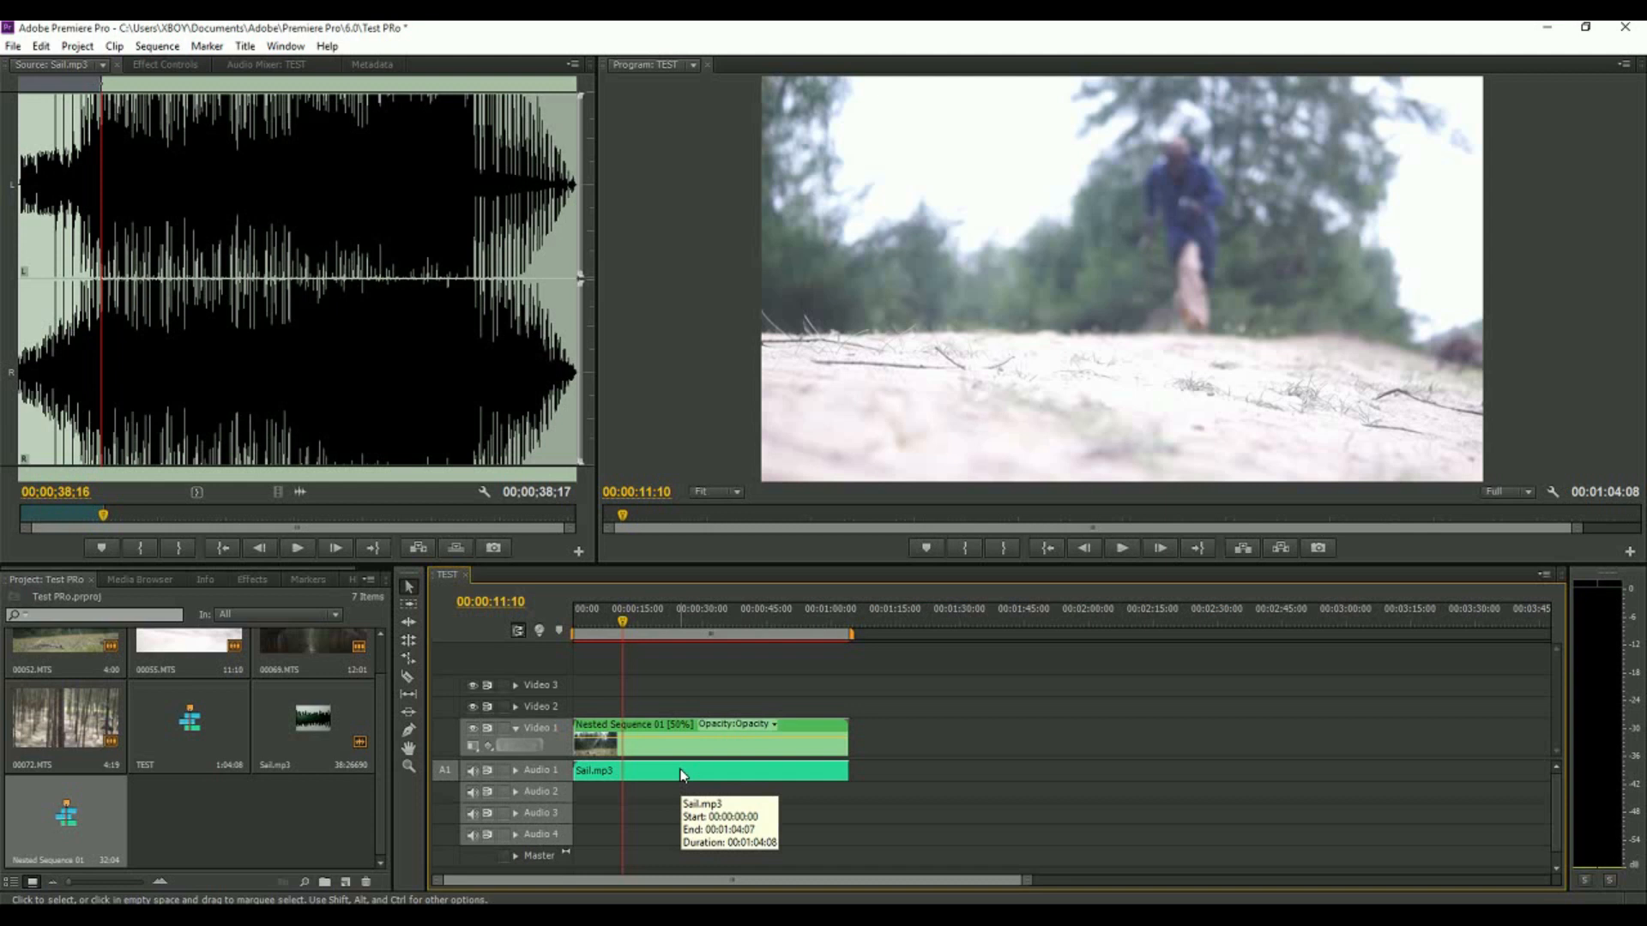
left_click(476, 396)
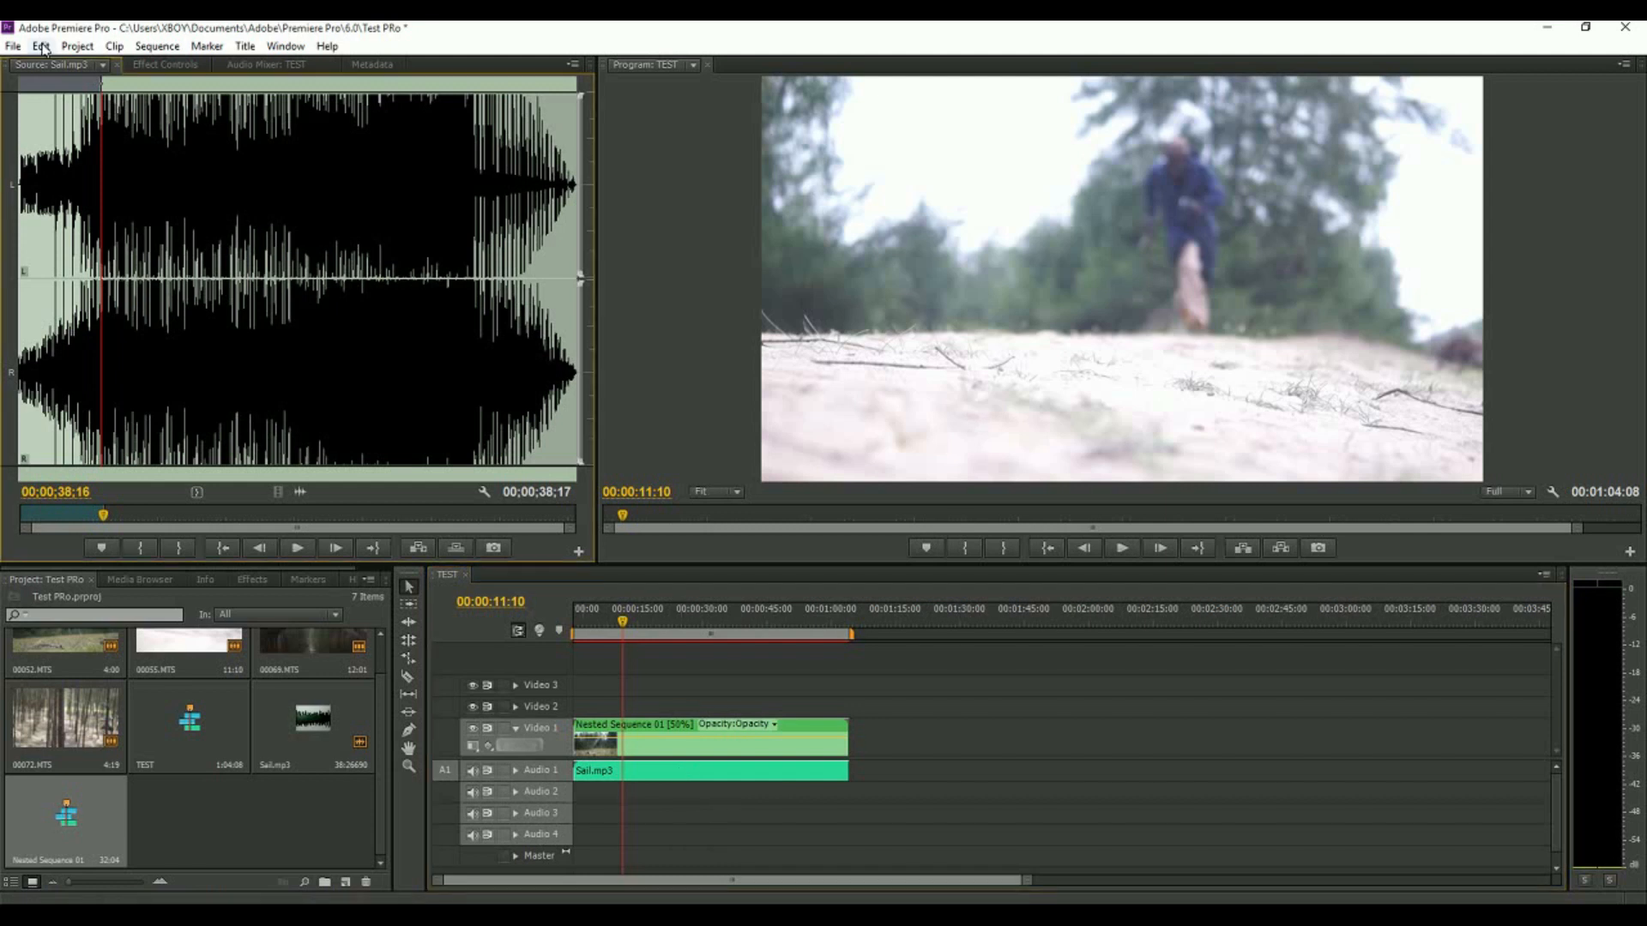
left_click(42, 47)
left_click(42, 46)
left_click(47, 50)
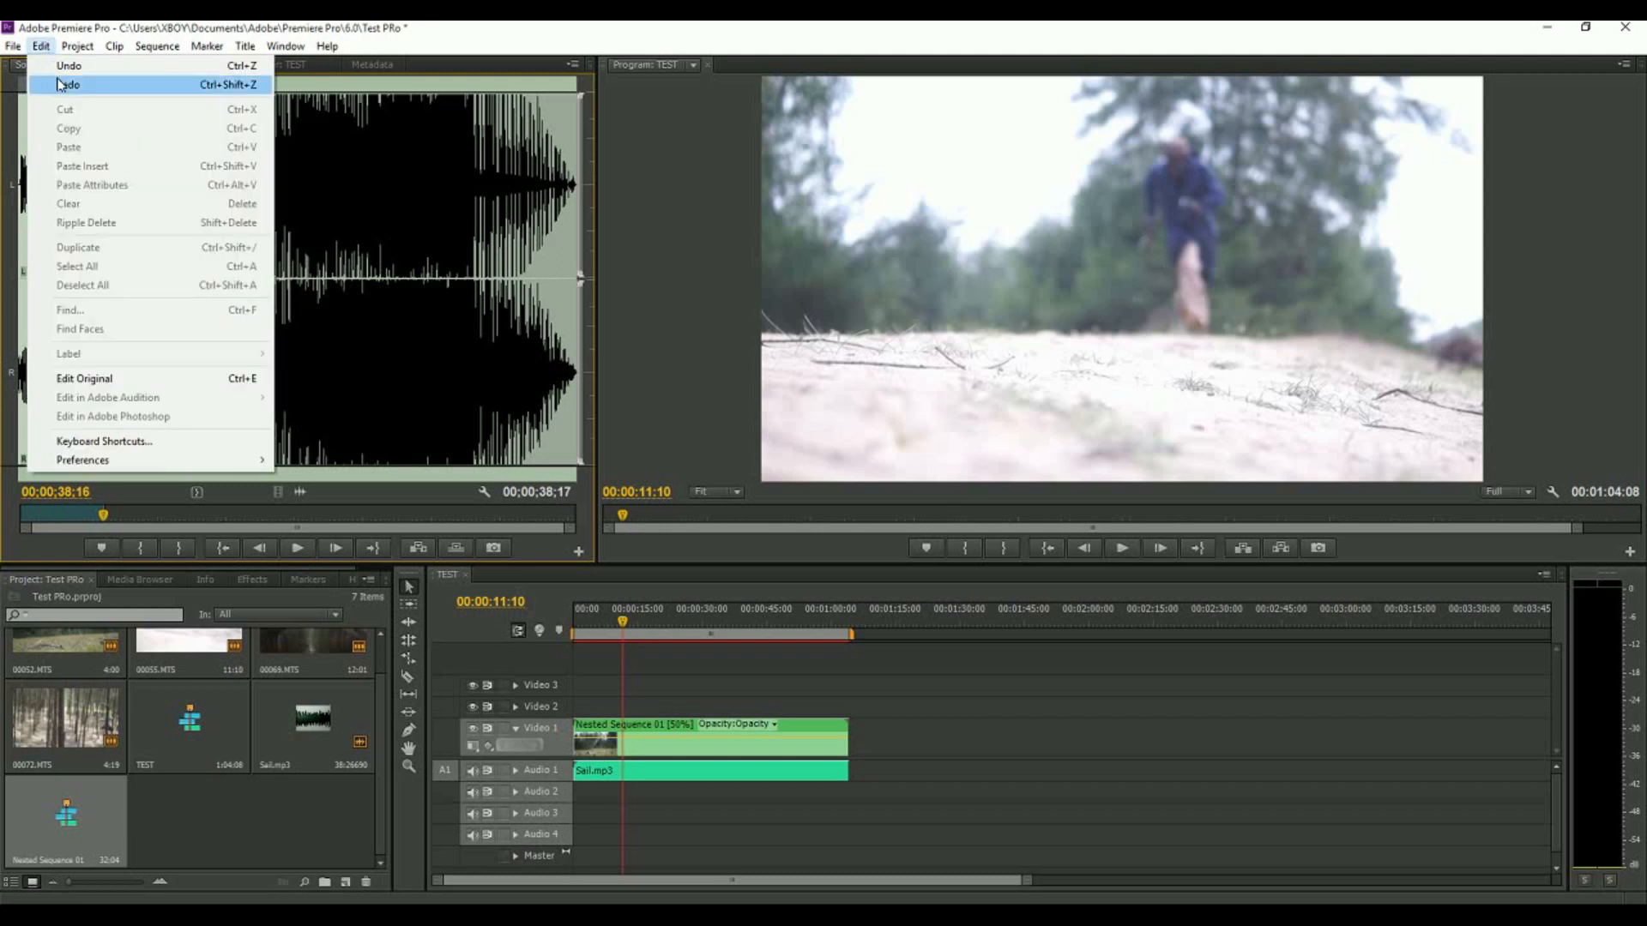
left_click(883, 703)
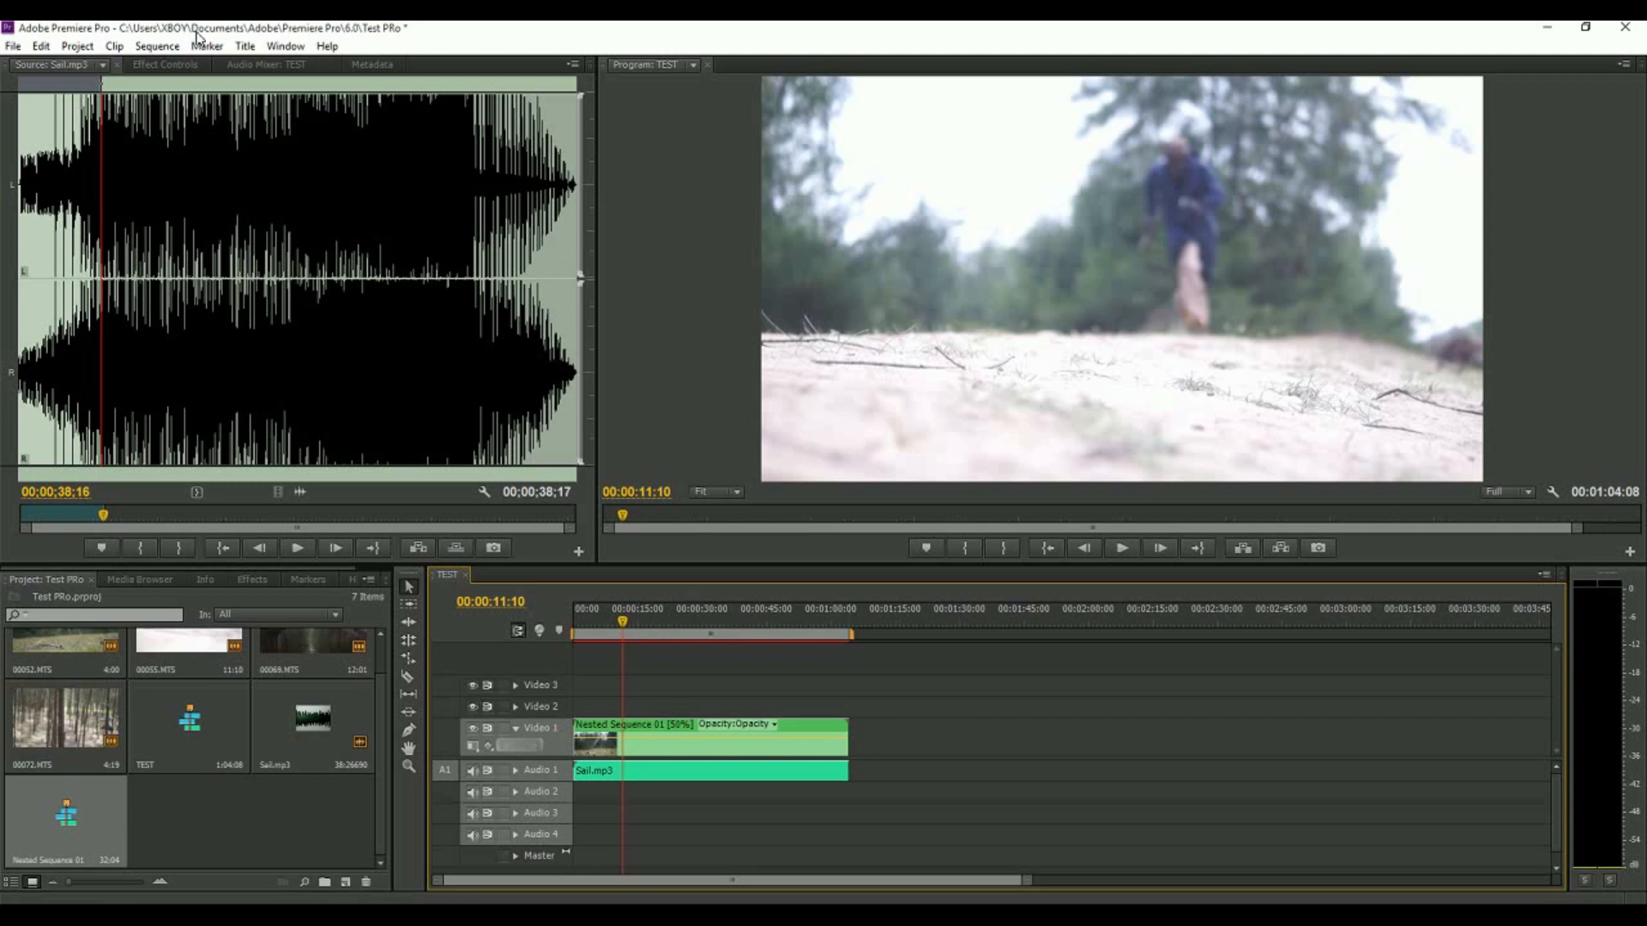
Create a new 1920 × 1080 still title named Title 01 at 25 fps with square pixels
left_click(245, 47)
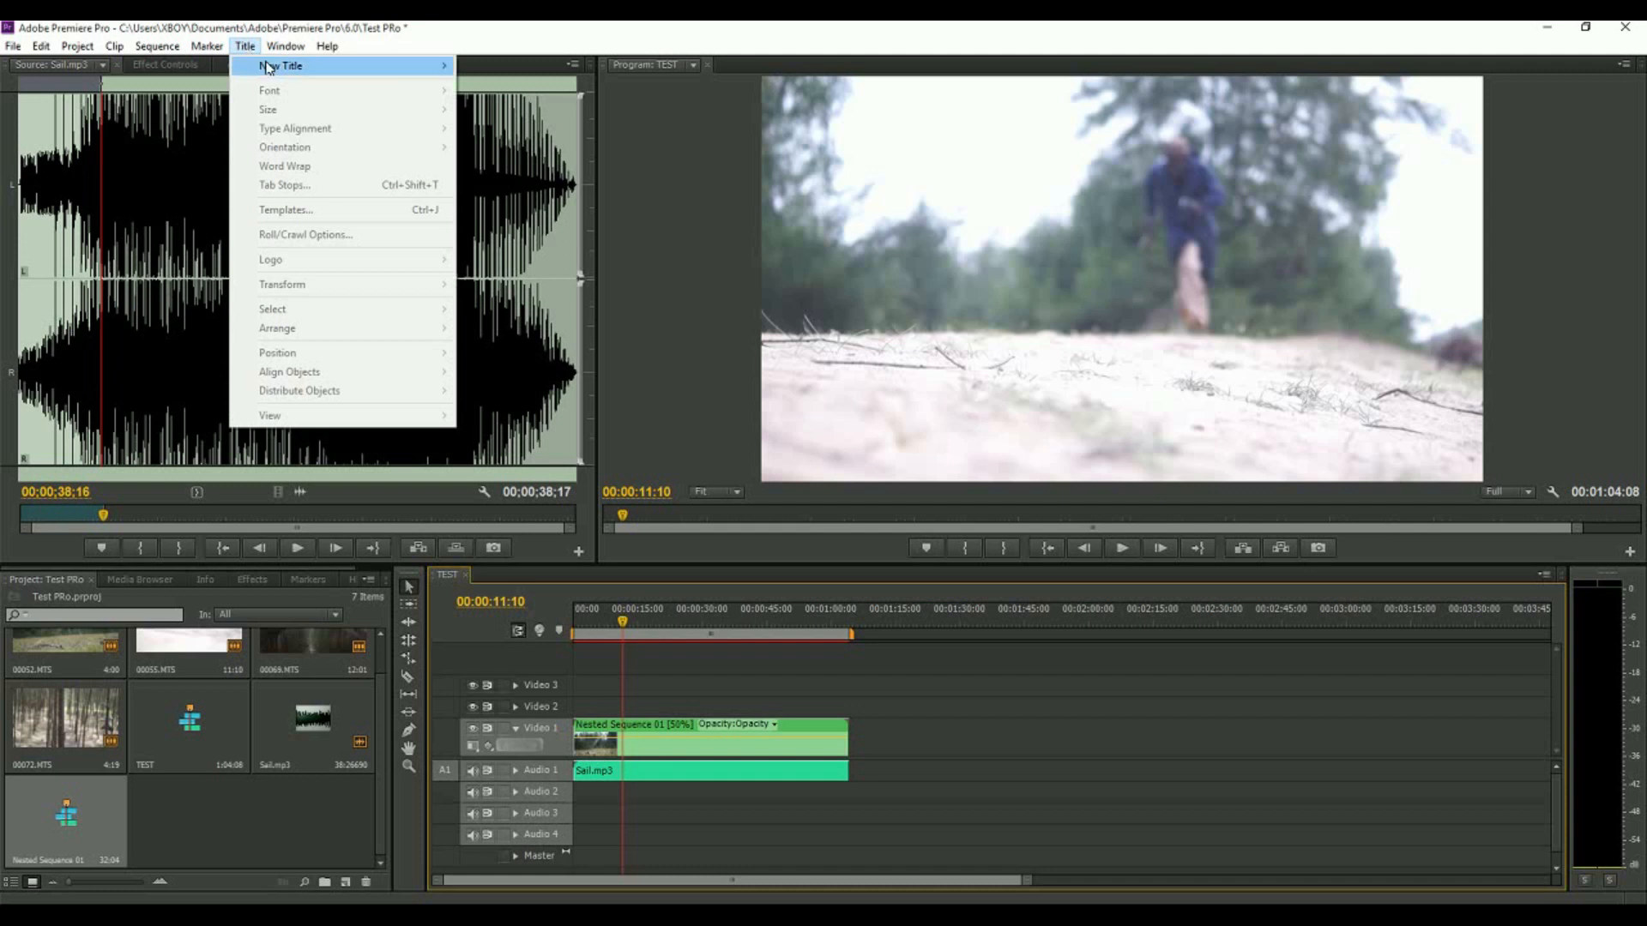
mouse_move(361, 66)
left_click(532, 66)
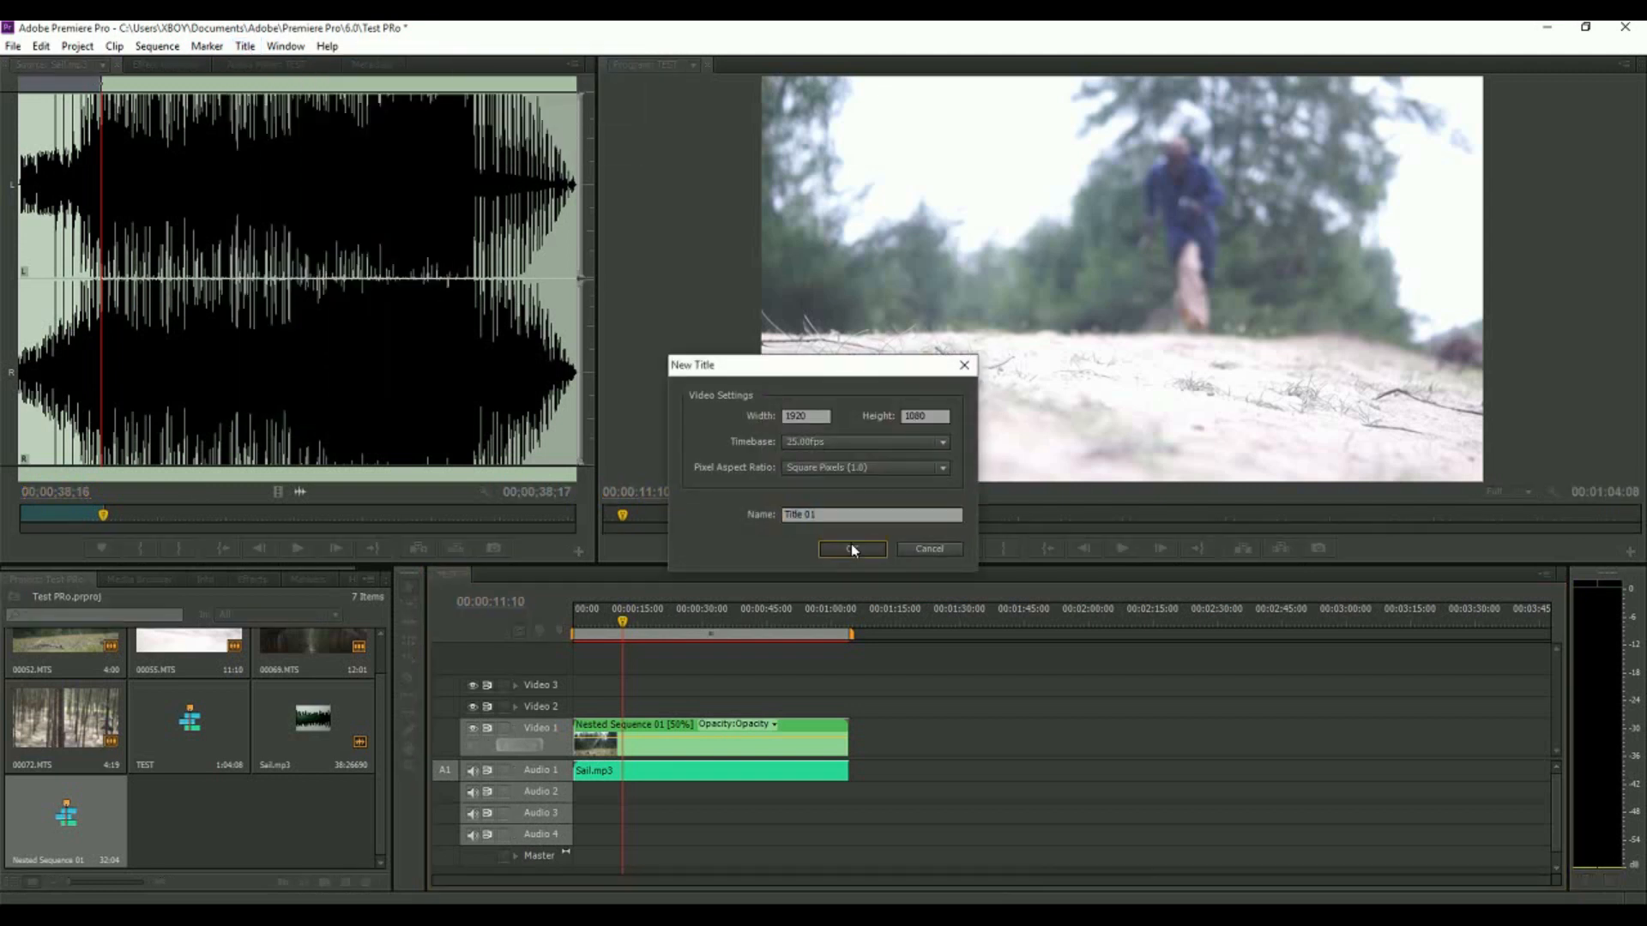
left_click(851, 545)
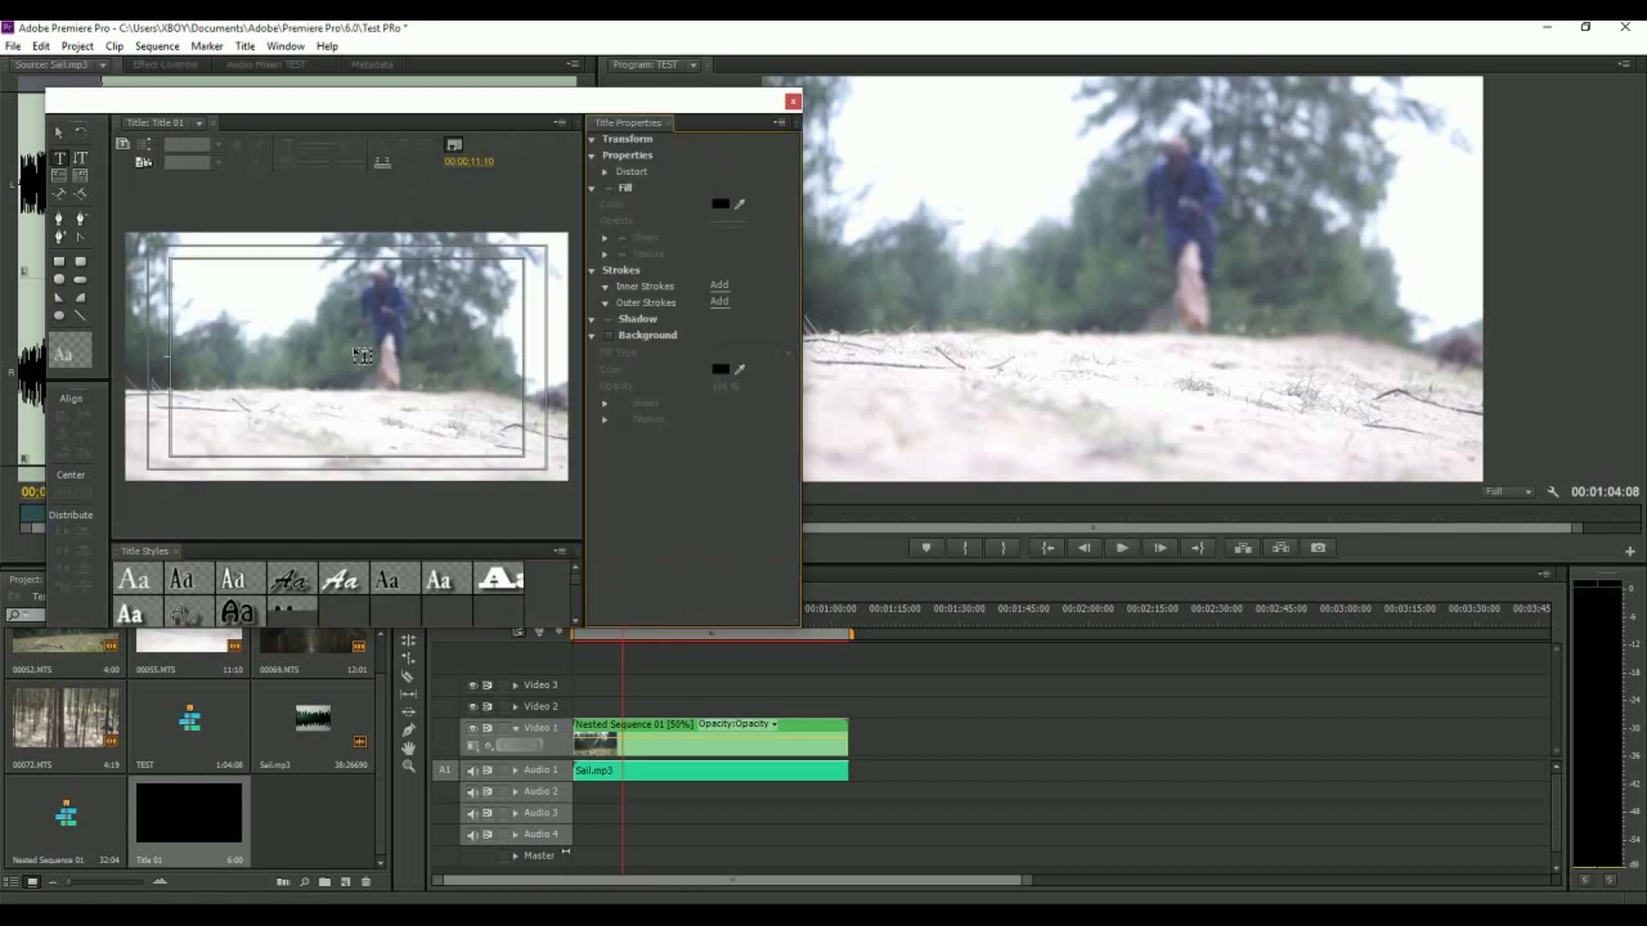
Add the text THE END to Title 01 and centre it horizontally and vertically in the frame
left_click(337, 357)
type("THE END")
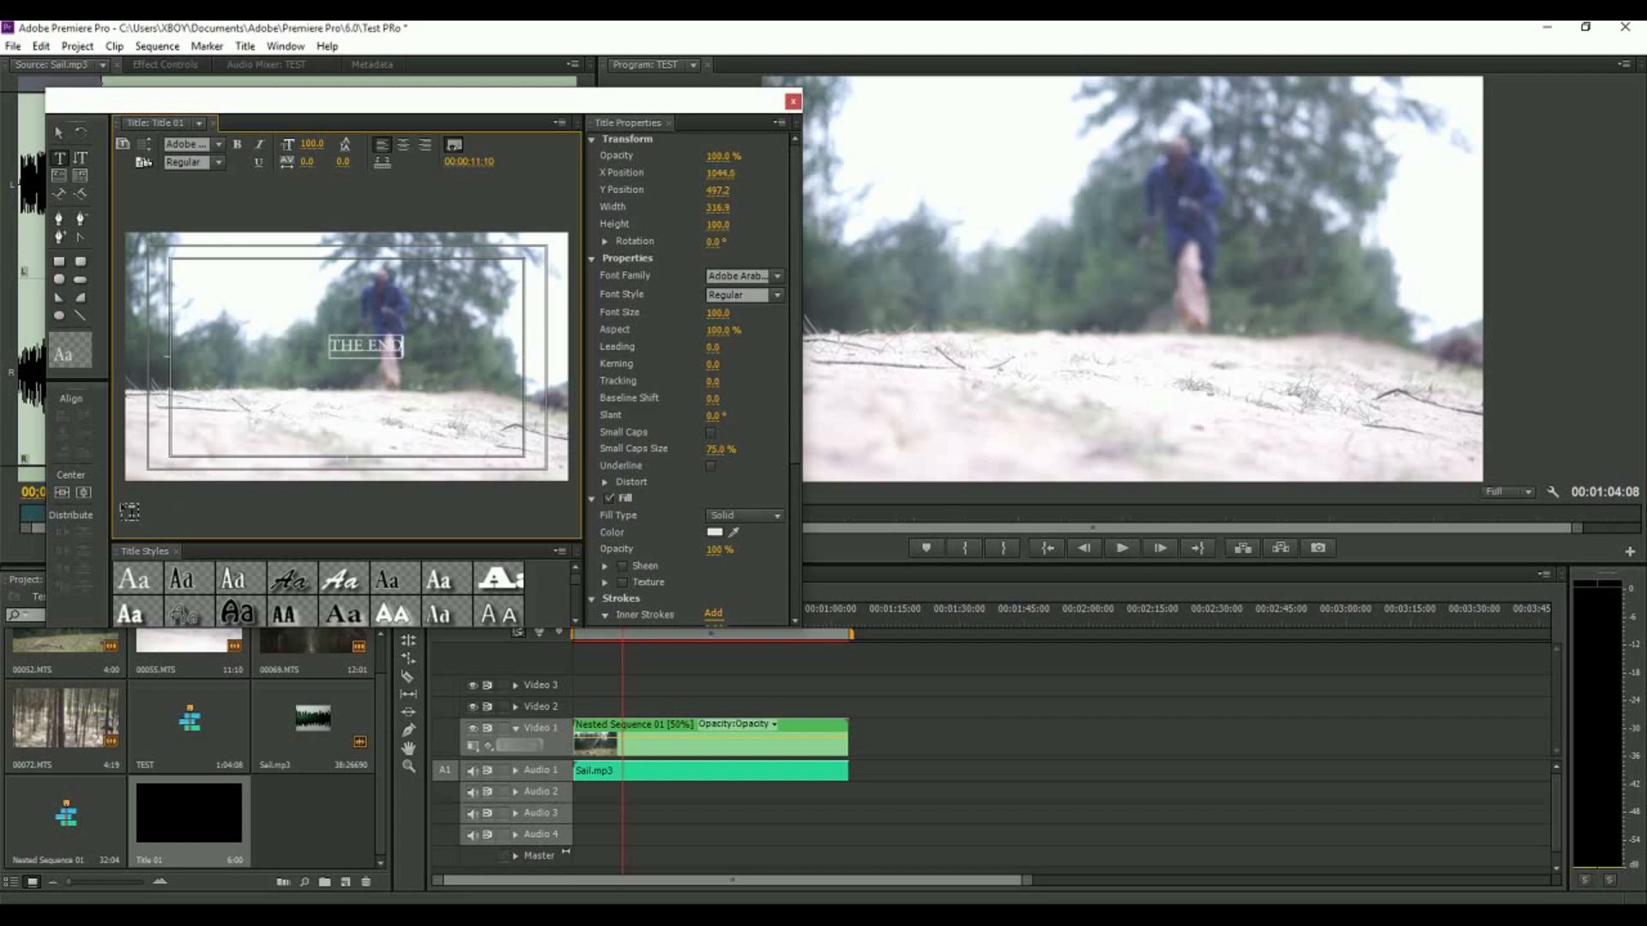
left_click(62, 492)
left_click(84, 492)
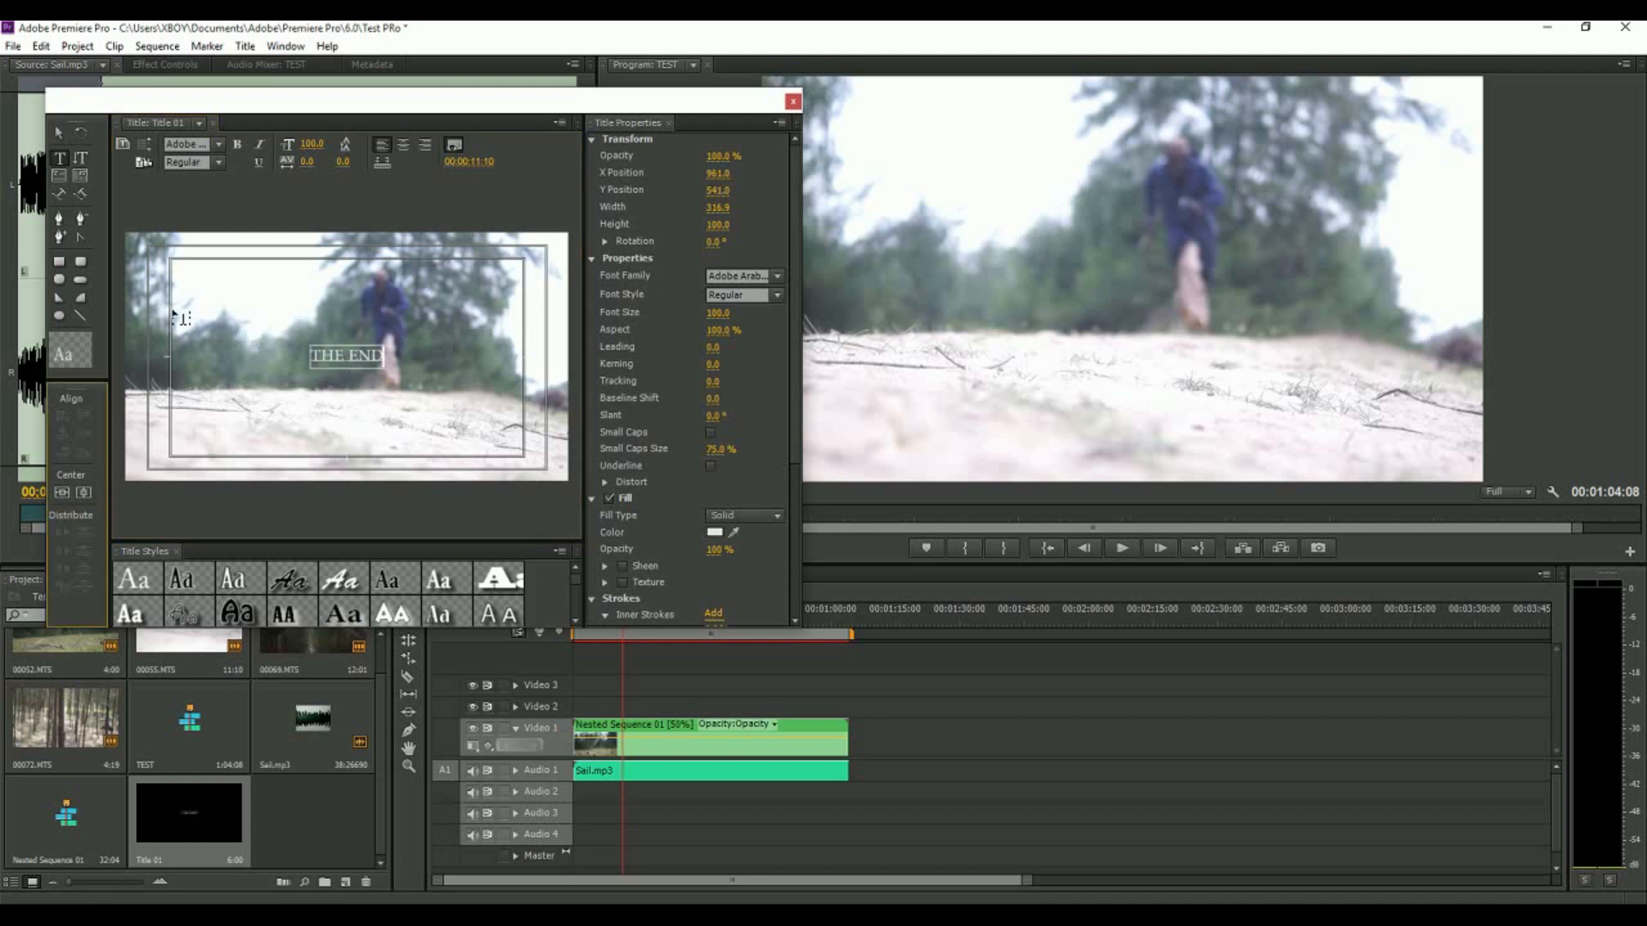
Enlarge the THE END text to font size 306 and centre it again in both directions
left_click_drag(719, 314, 895, 314)
left_click(57, 495)
left_click(80, 492)
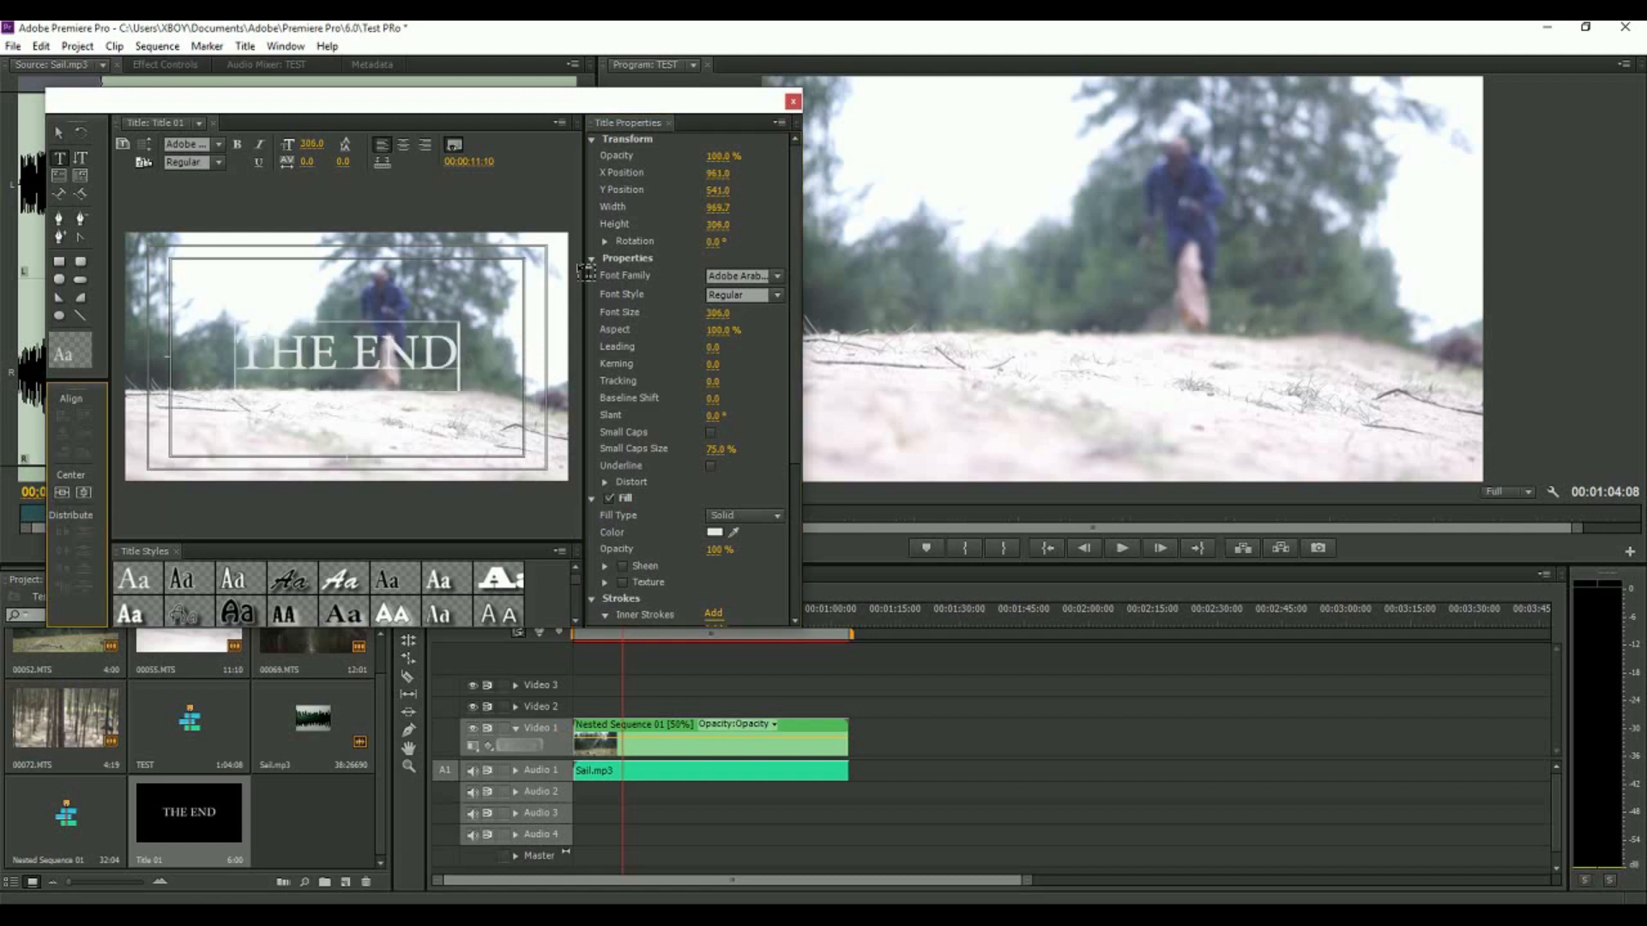
Change the fill colour of THE END to black (000000) and close the title editor
left_click(707, 535)
left_click_drag(700, 476, 618, 378)
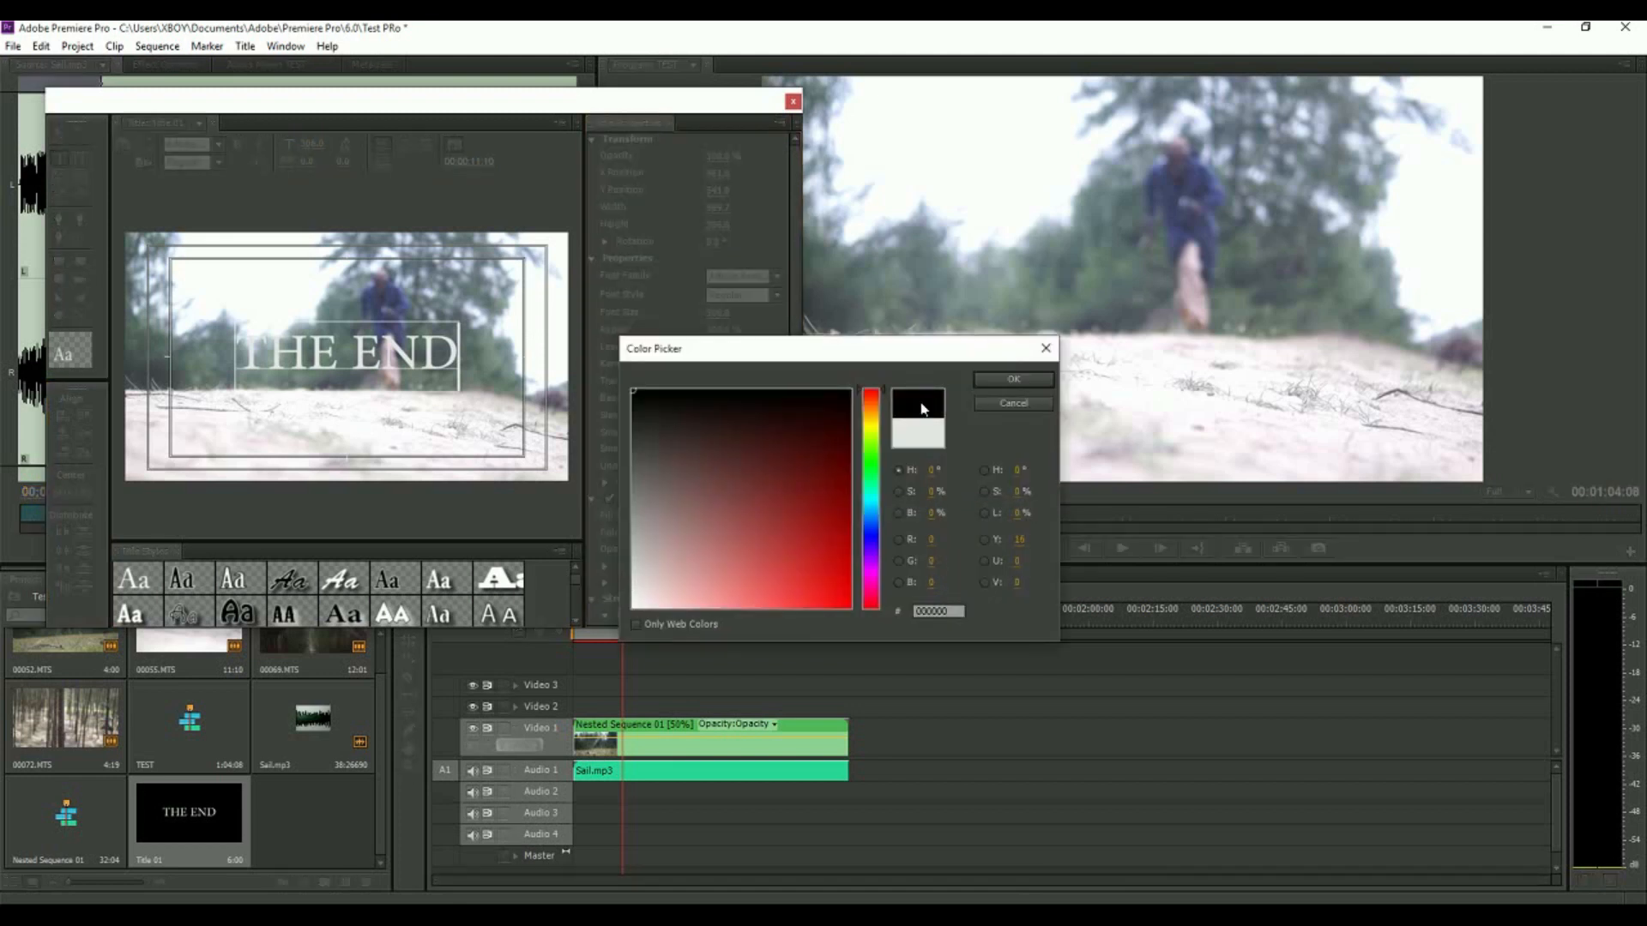
left_click(1003, 384)
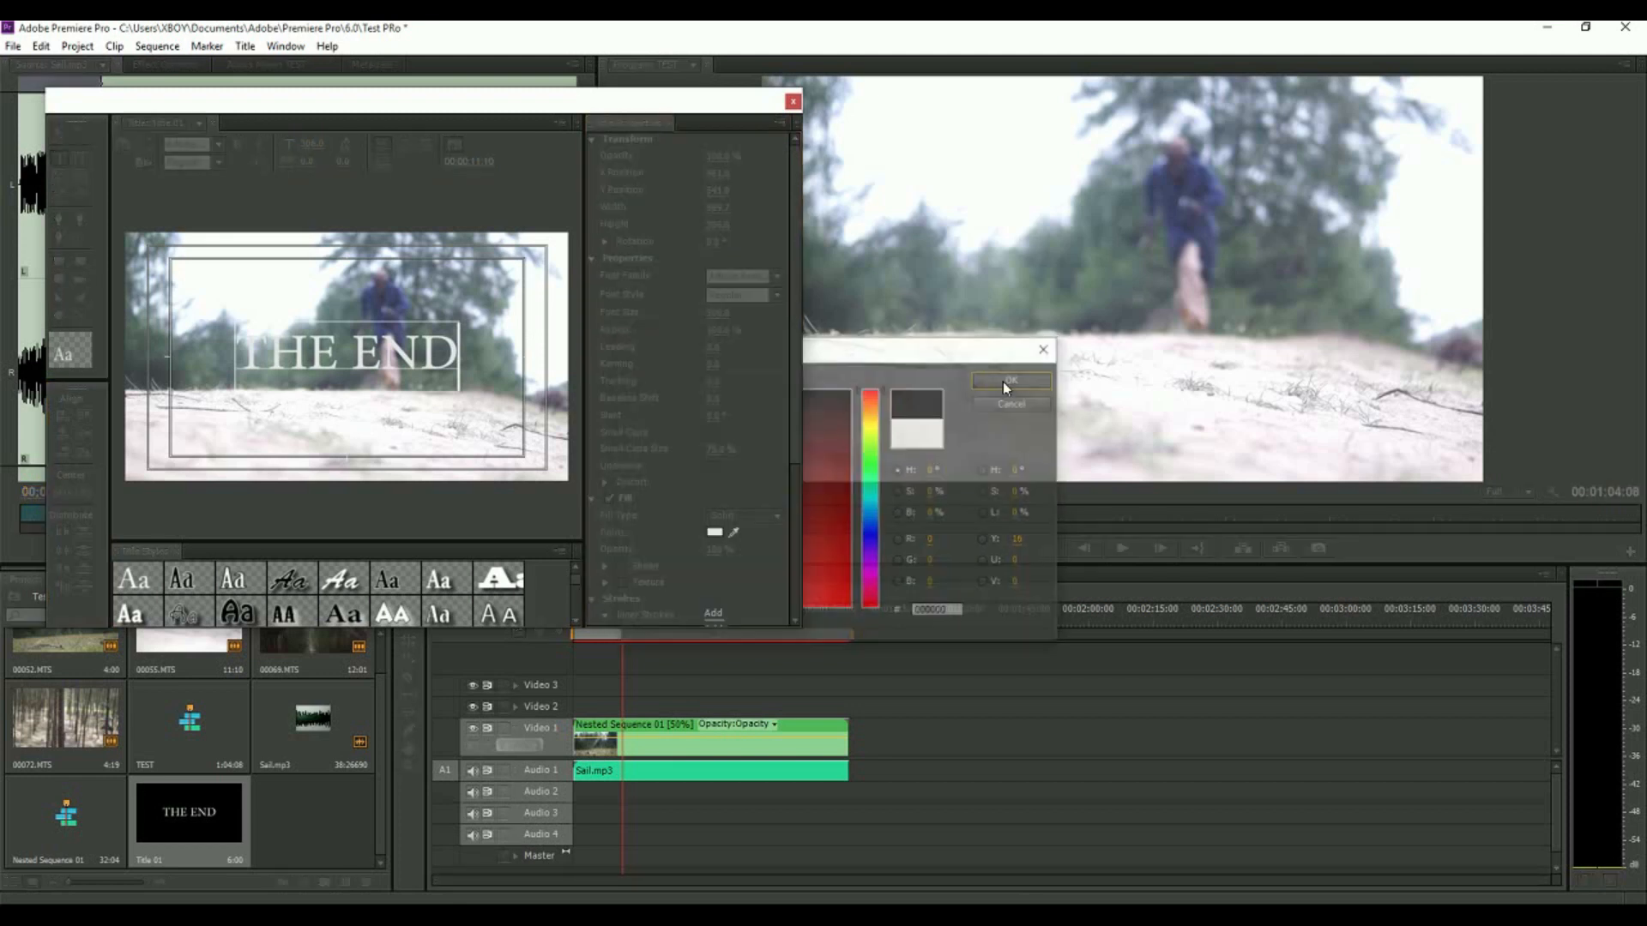
left_click(793, 103)
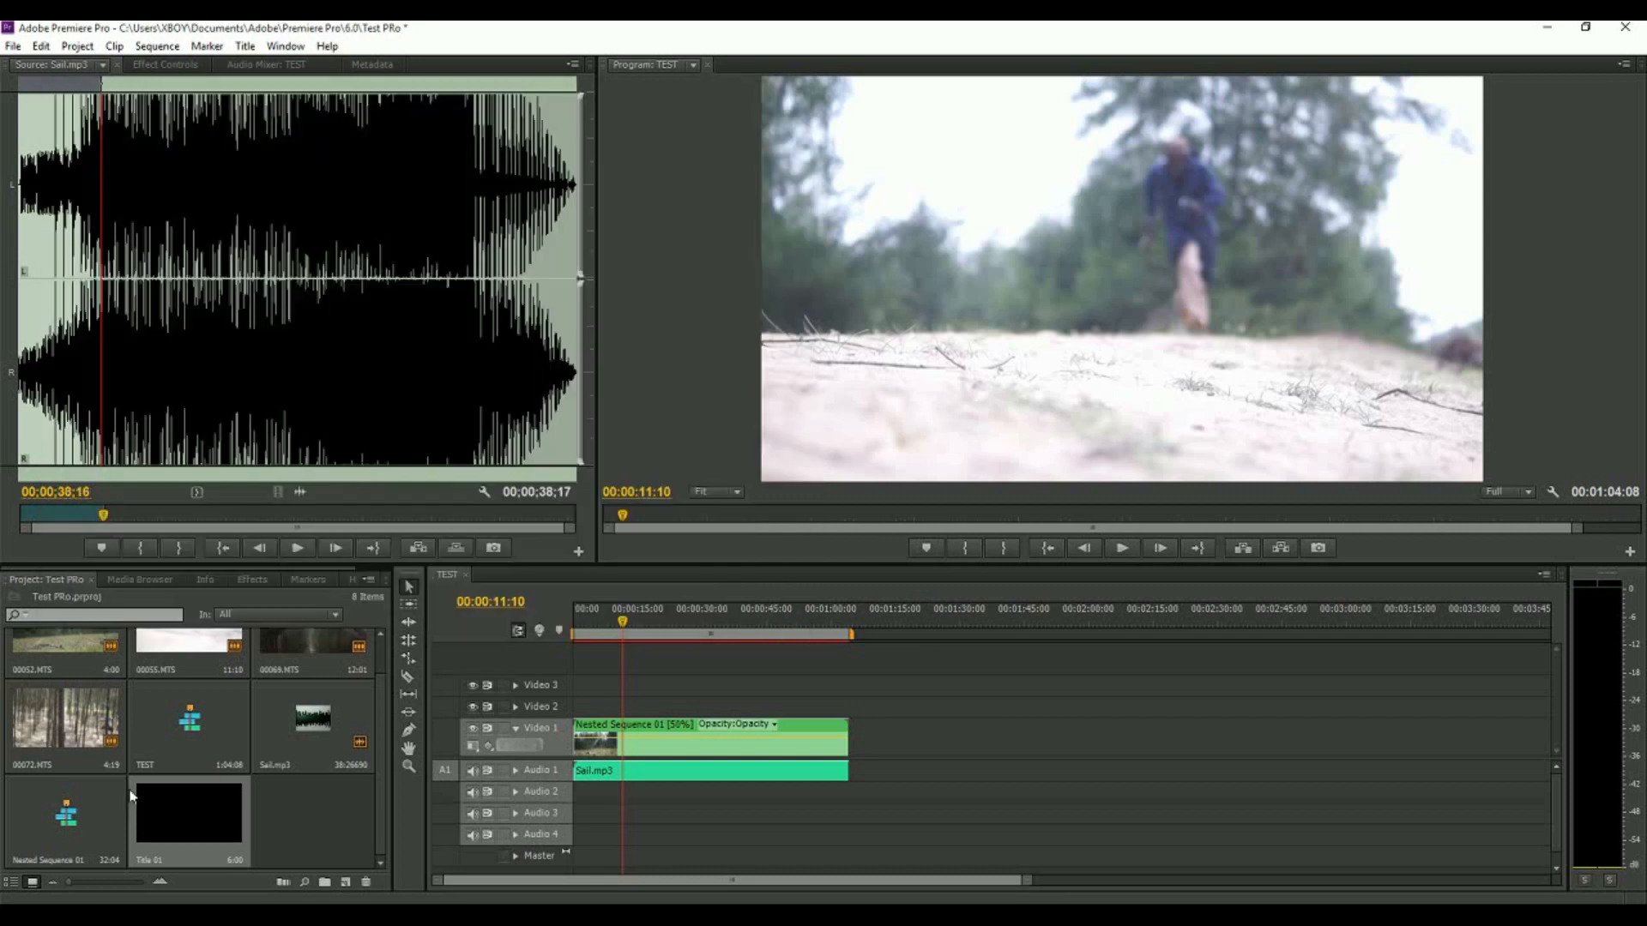
Place Title 01 on Video 2 above the nested sequence, starting at the playhead at 00:00:11:10
left_click(208, 811)
left_click_drag(162, 819, 634, 707)
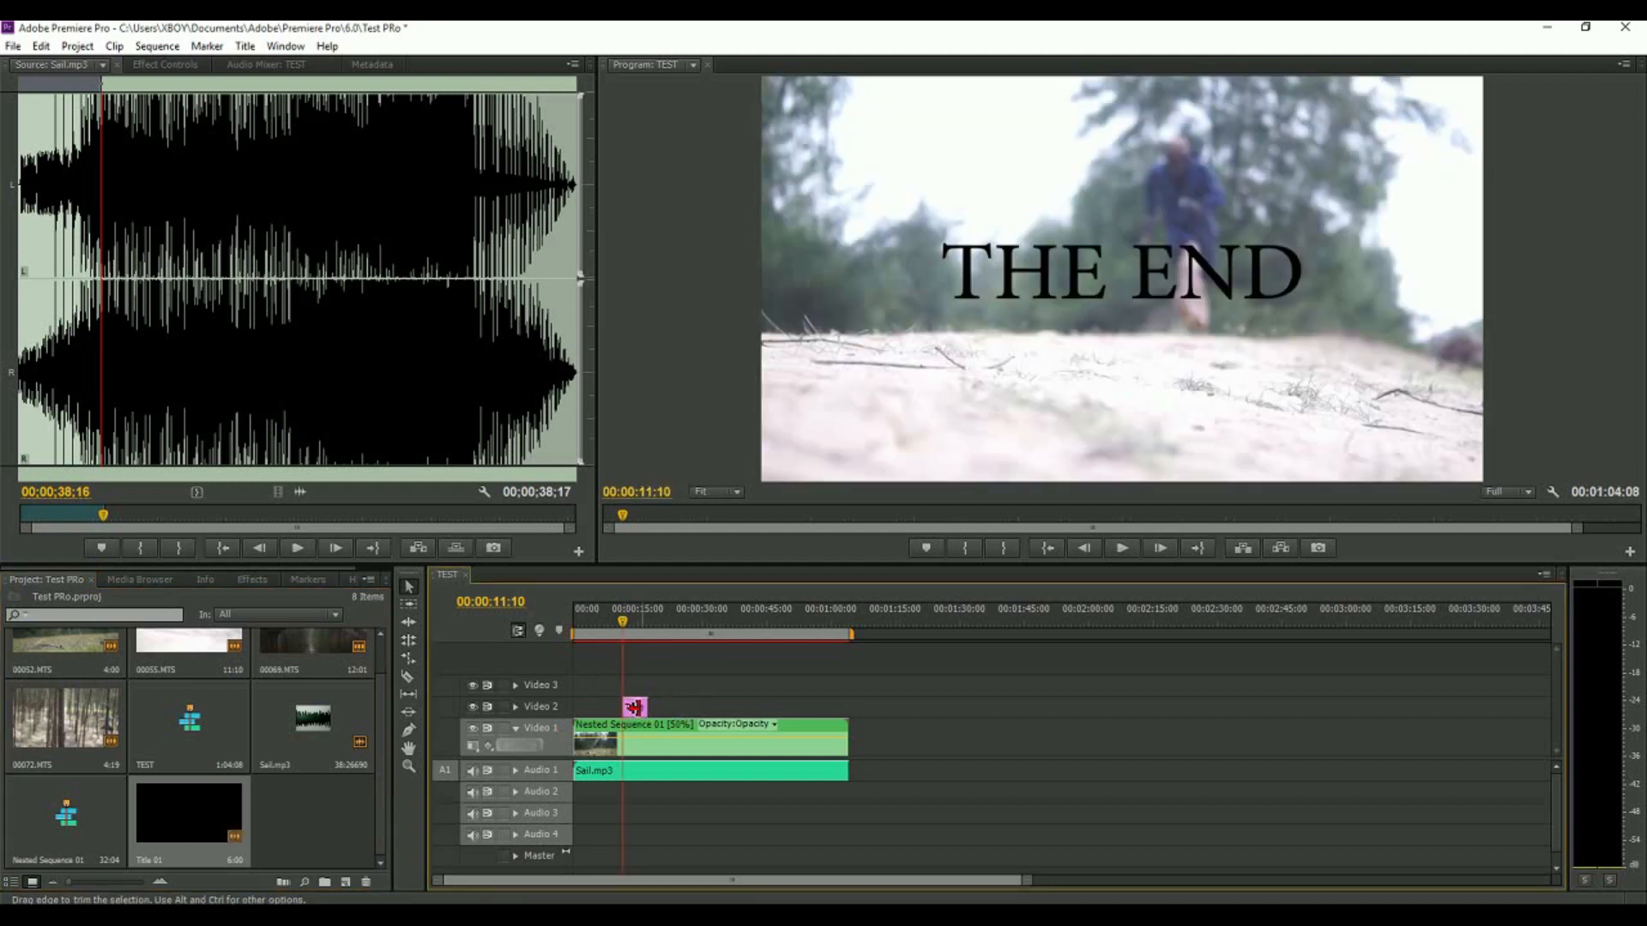
Extend the end of Title 01 on Video 2 to the end of the nested sequence
left_click(632, 620)
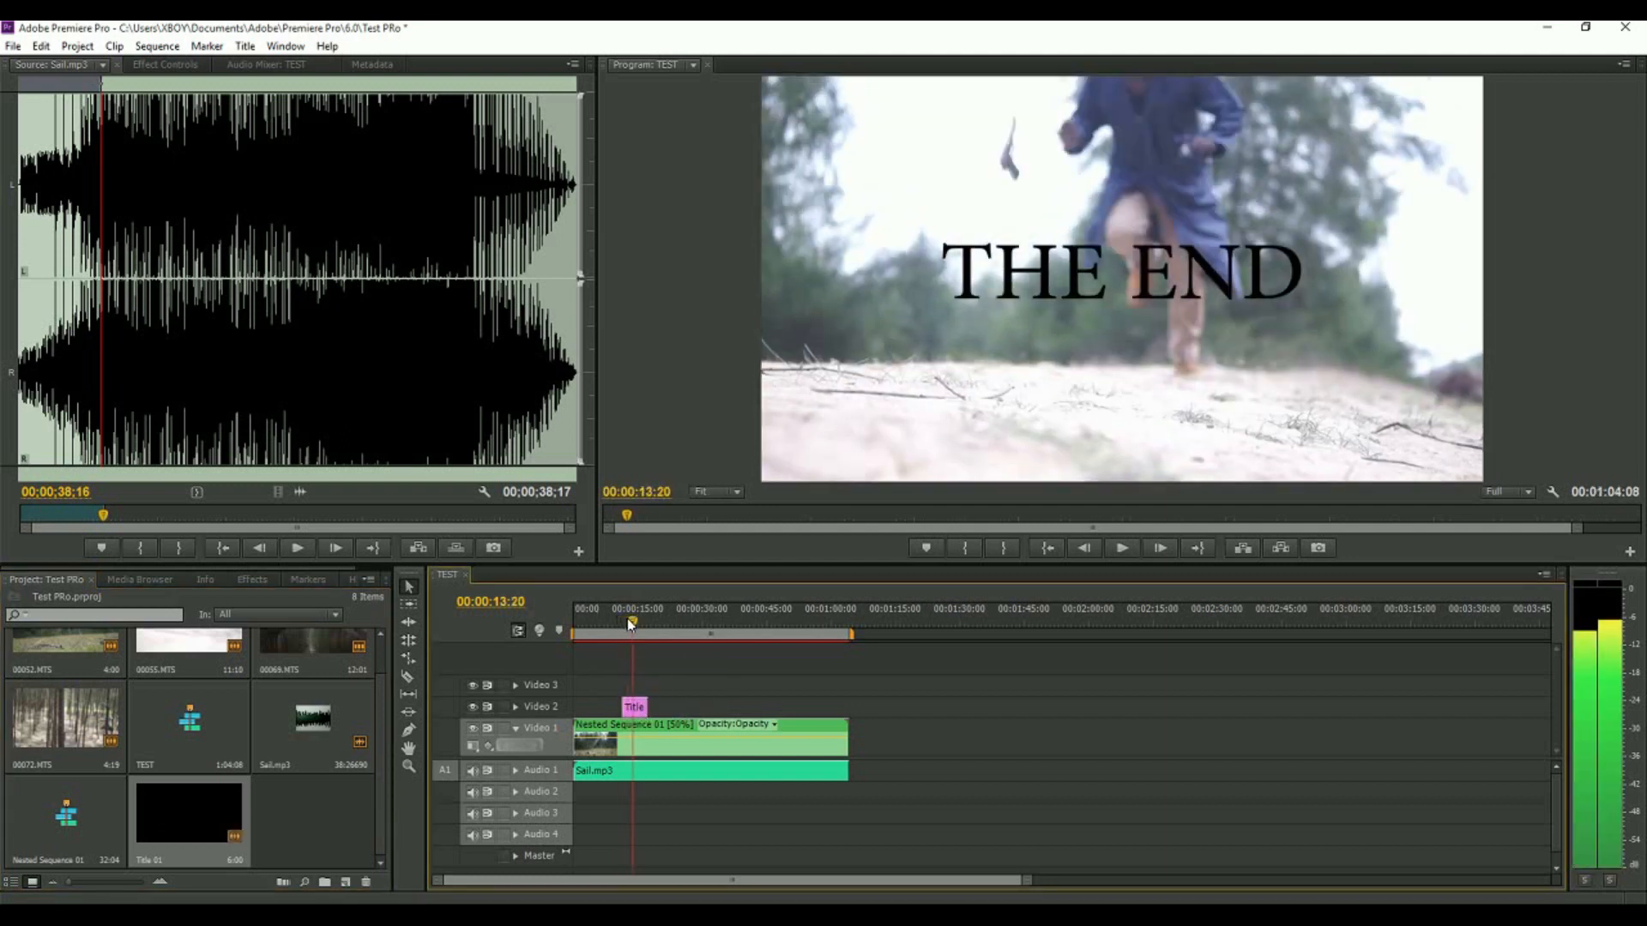
left_click_drag(635, 622, 672, 627)
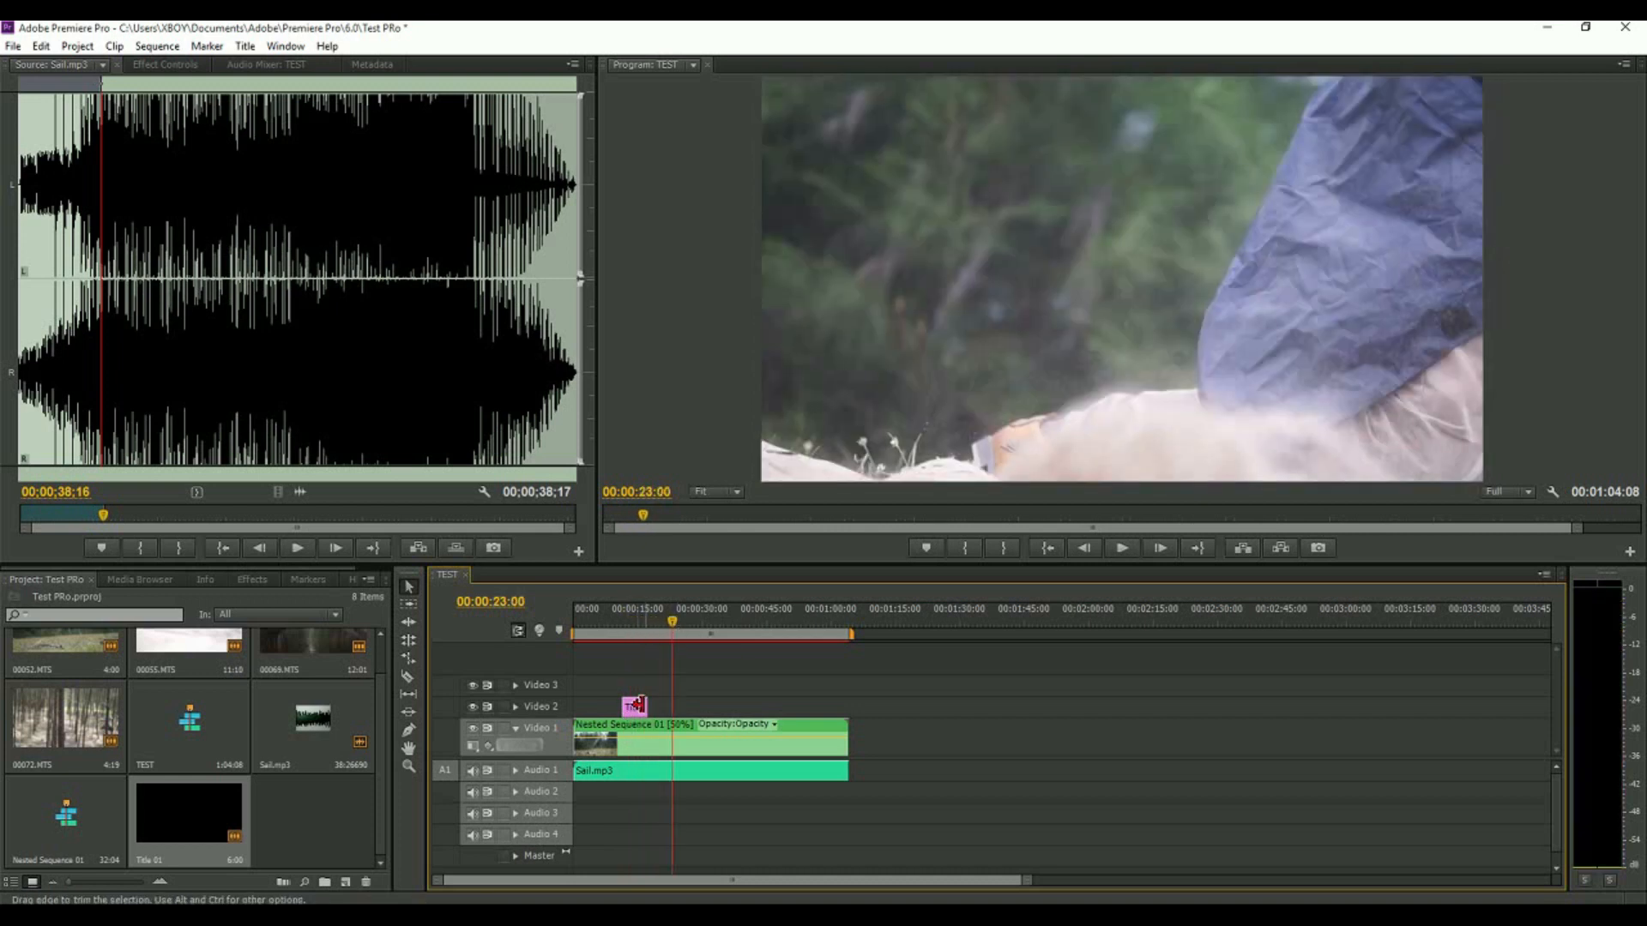
left_click_drag(642, 704, 849, 703)
Trim the start of Title 01 to about 00:01:02 so it covers only the final moments of the nested sequence
left_click_drag(682, 623, 798, 626)
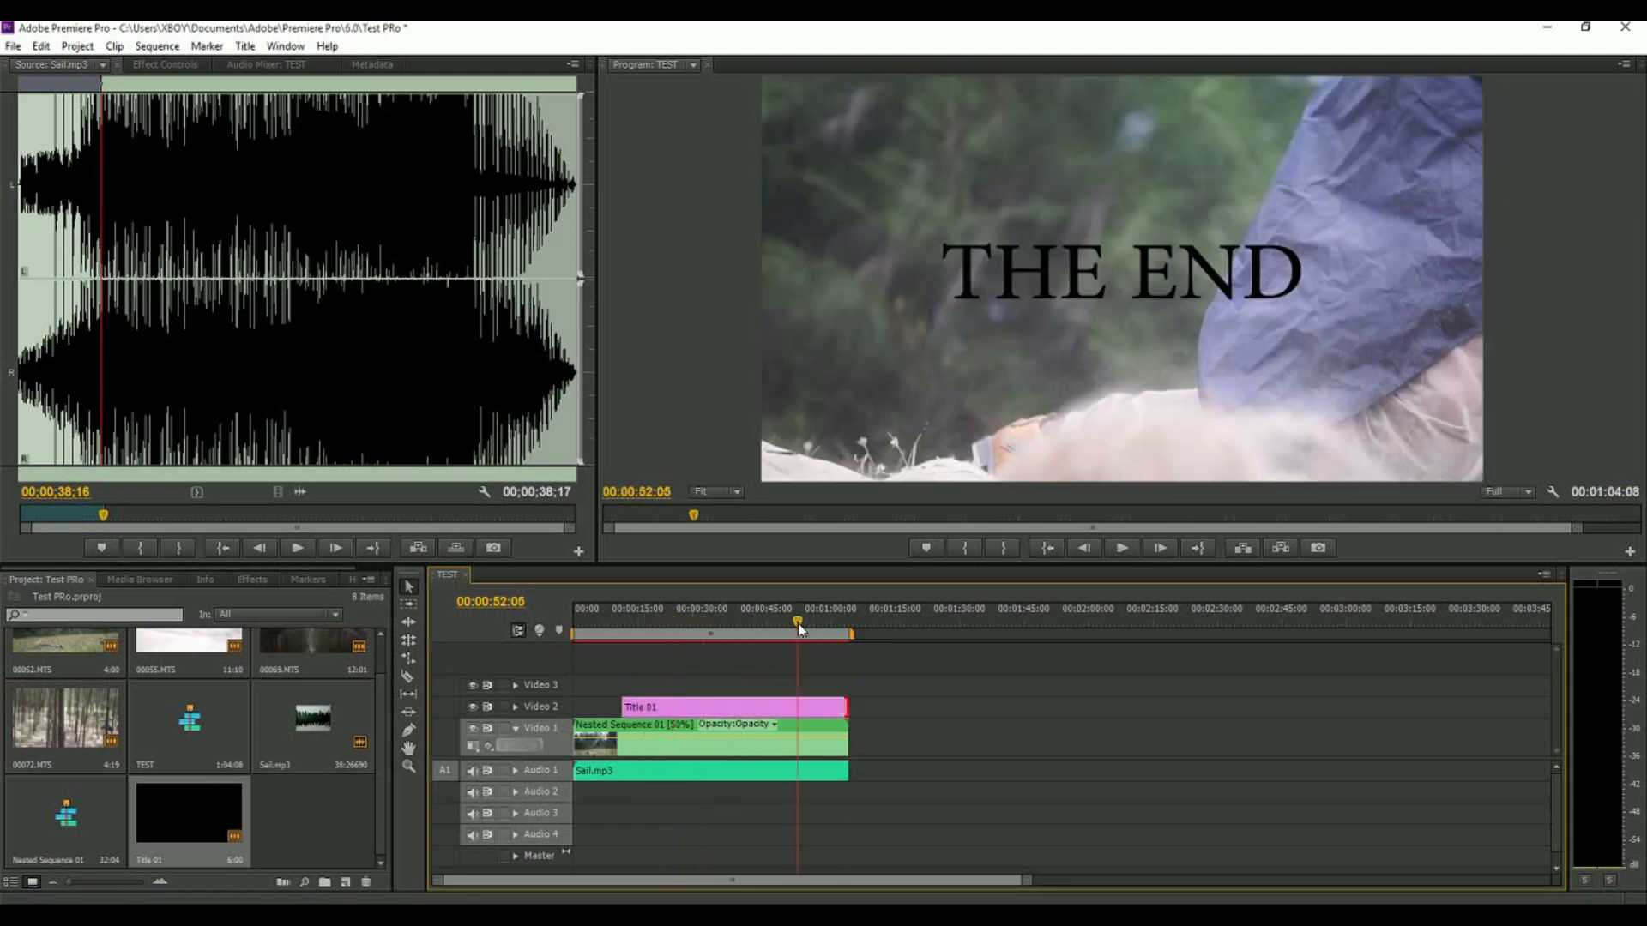
left_click_drag(624, 705, 782, 707)
left_click_drag(807, 622, 844, 622)
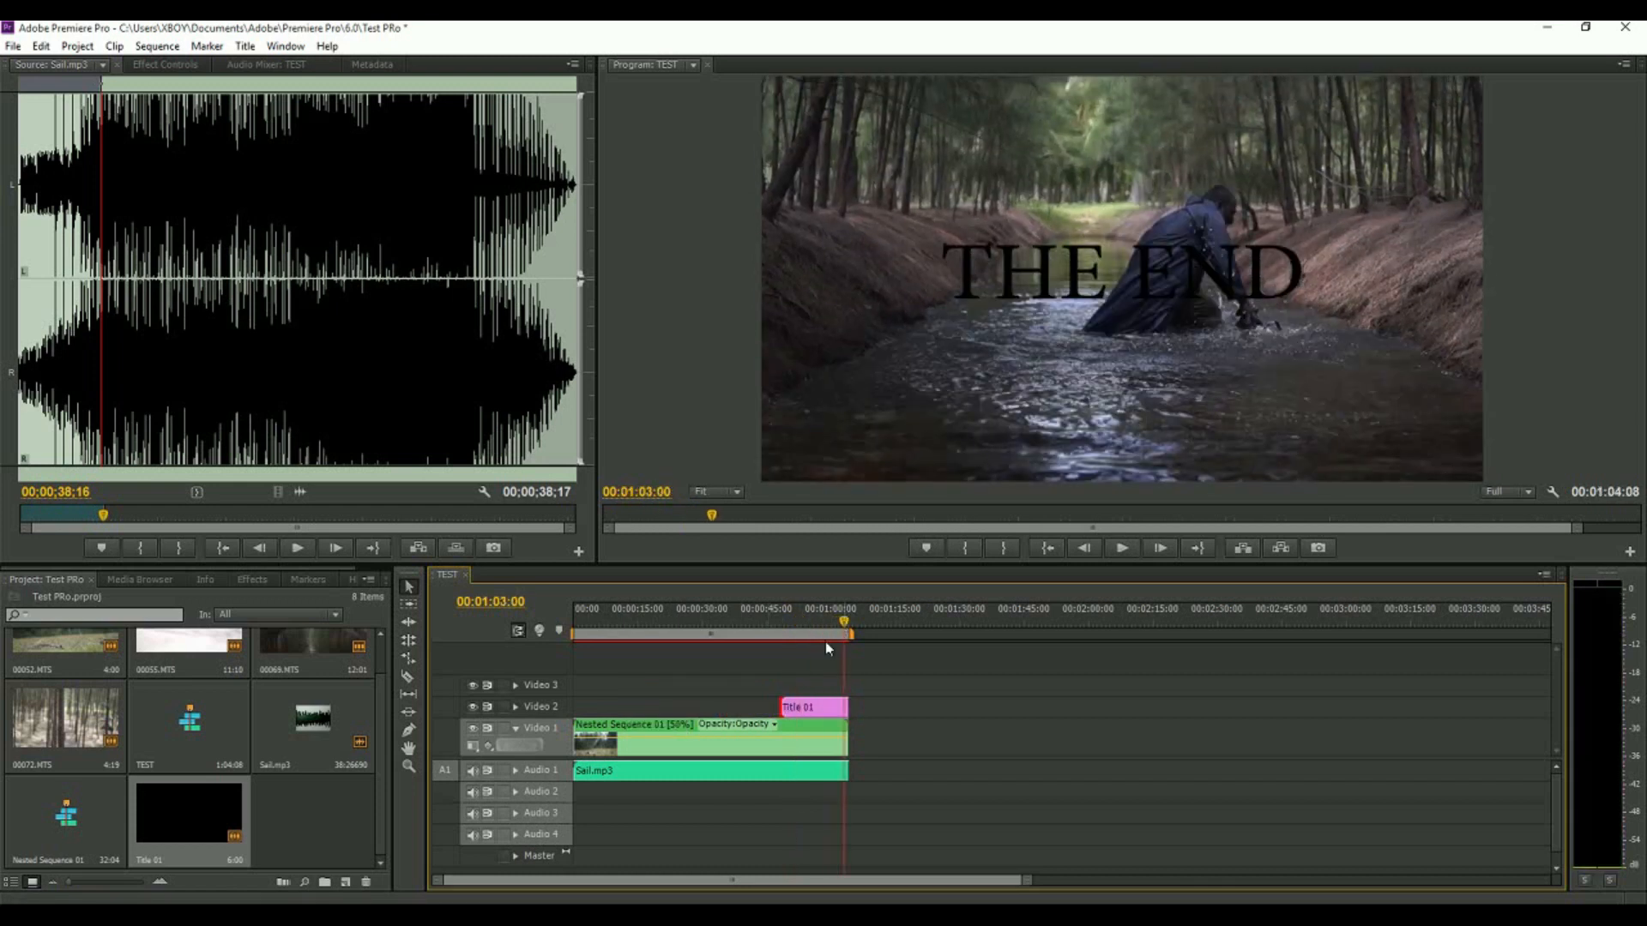
left_click_drag(782, 708, 840, 708)
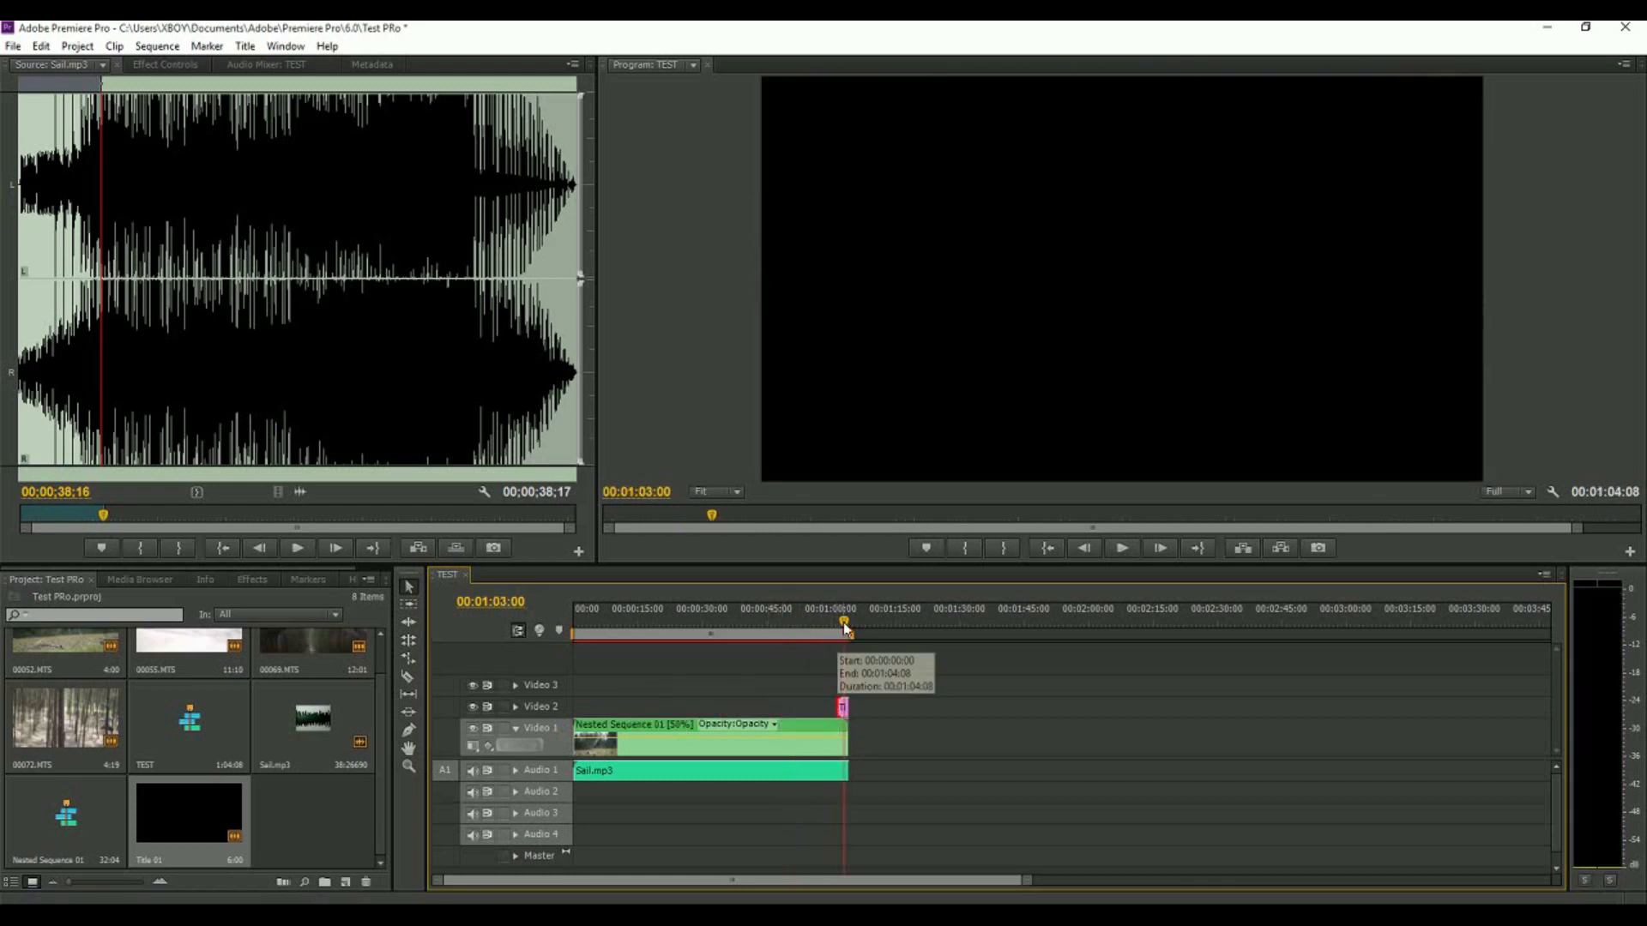
Play back the end of the TEST sequence from about 00:00:59:15 to check the THE END title
left_click_drag(845, 625, 837, 624)
key("space")
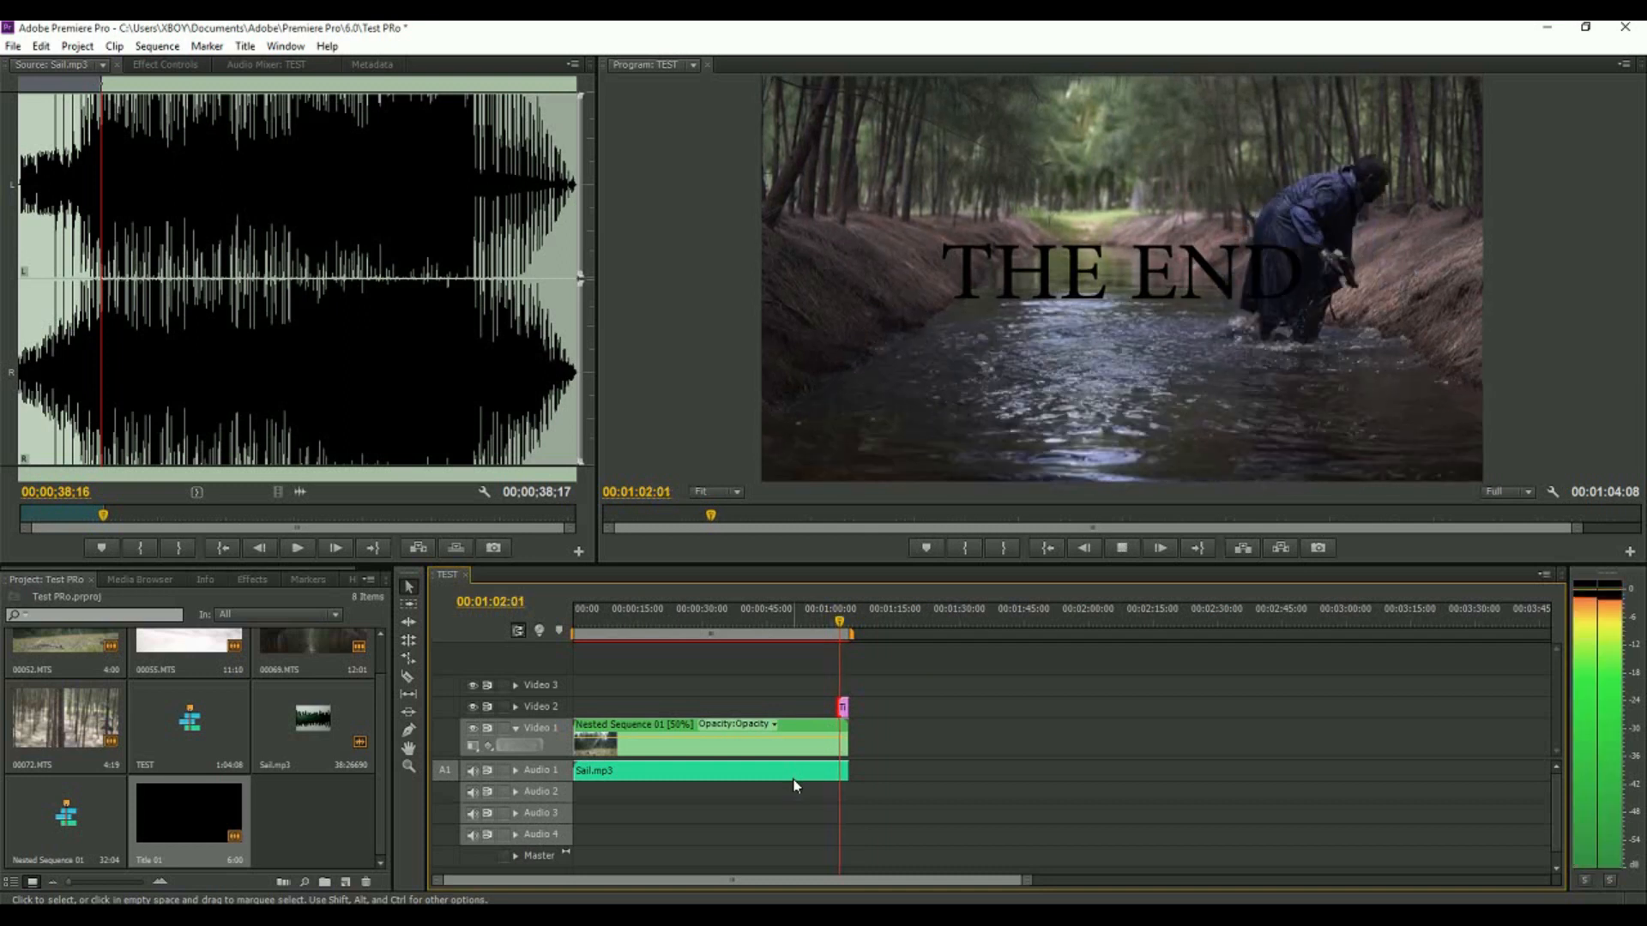
left_click(829, 619)
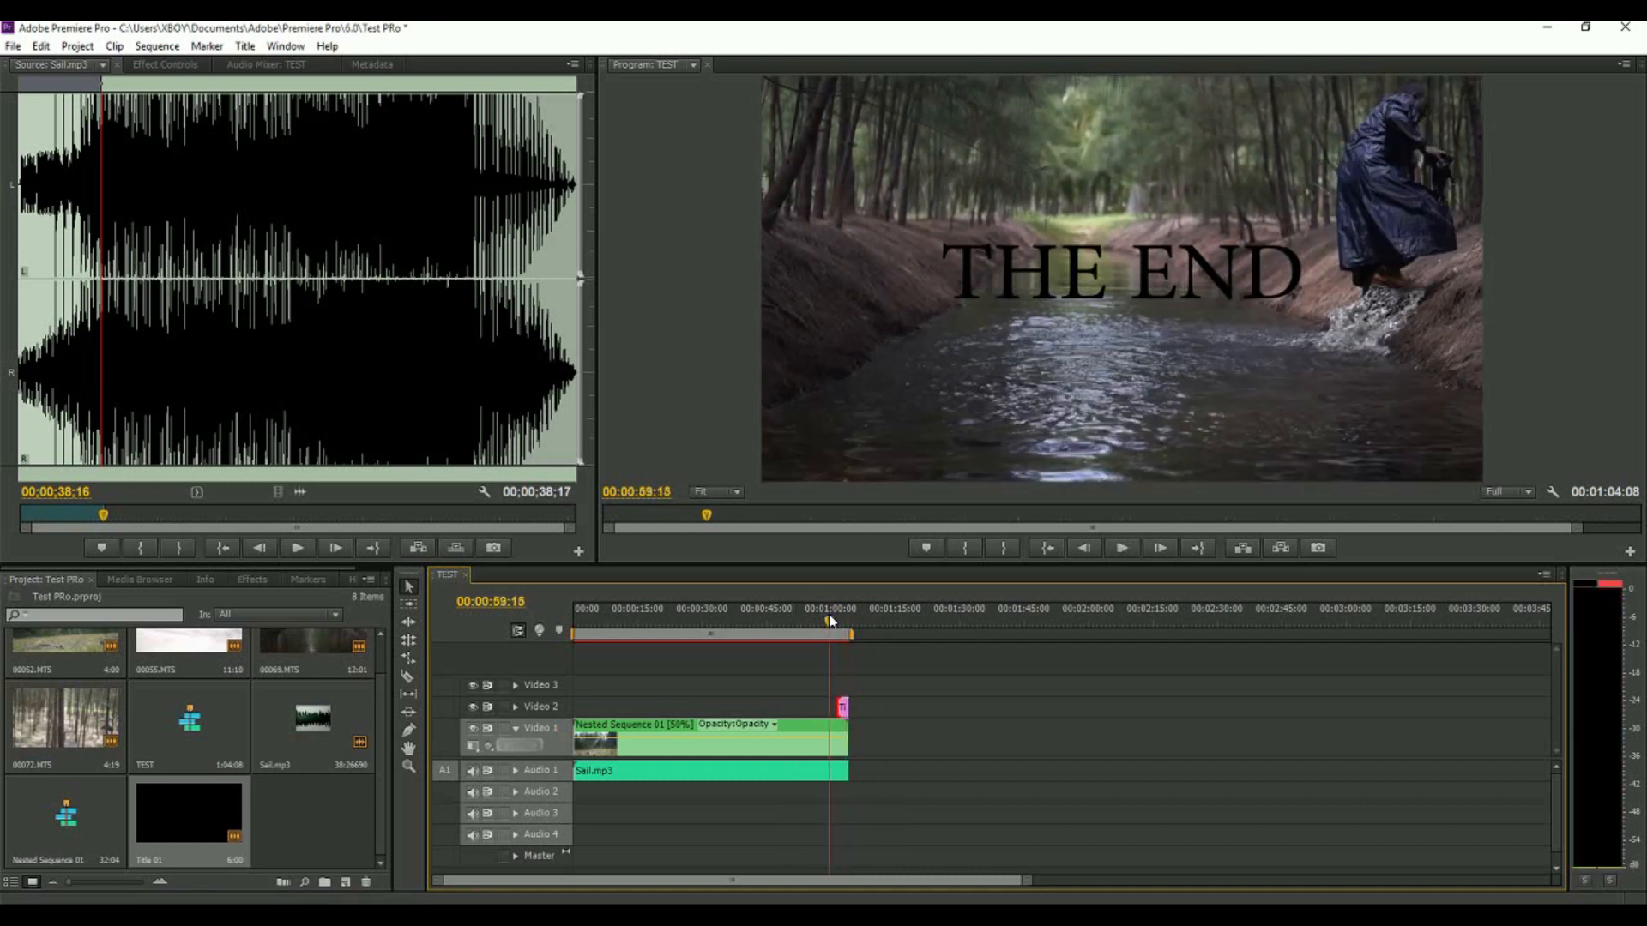
key("space")
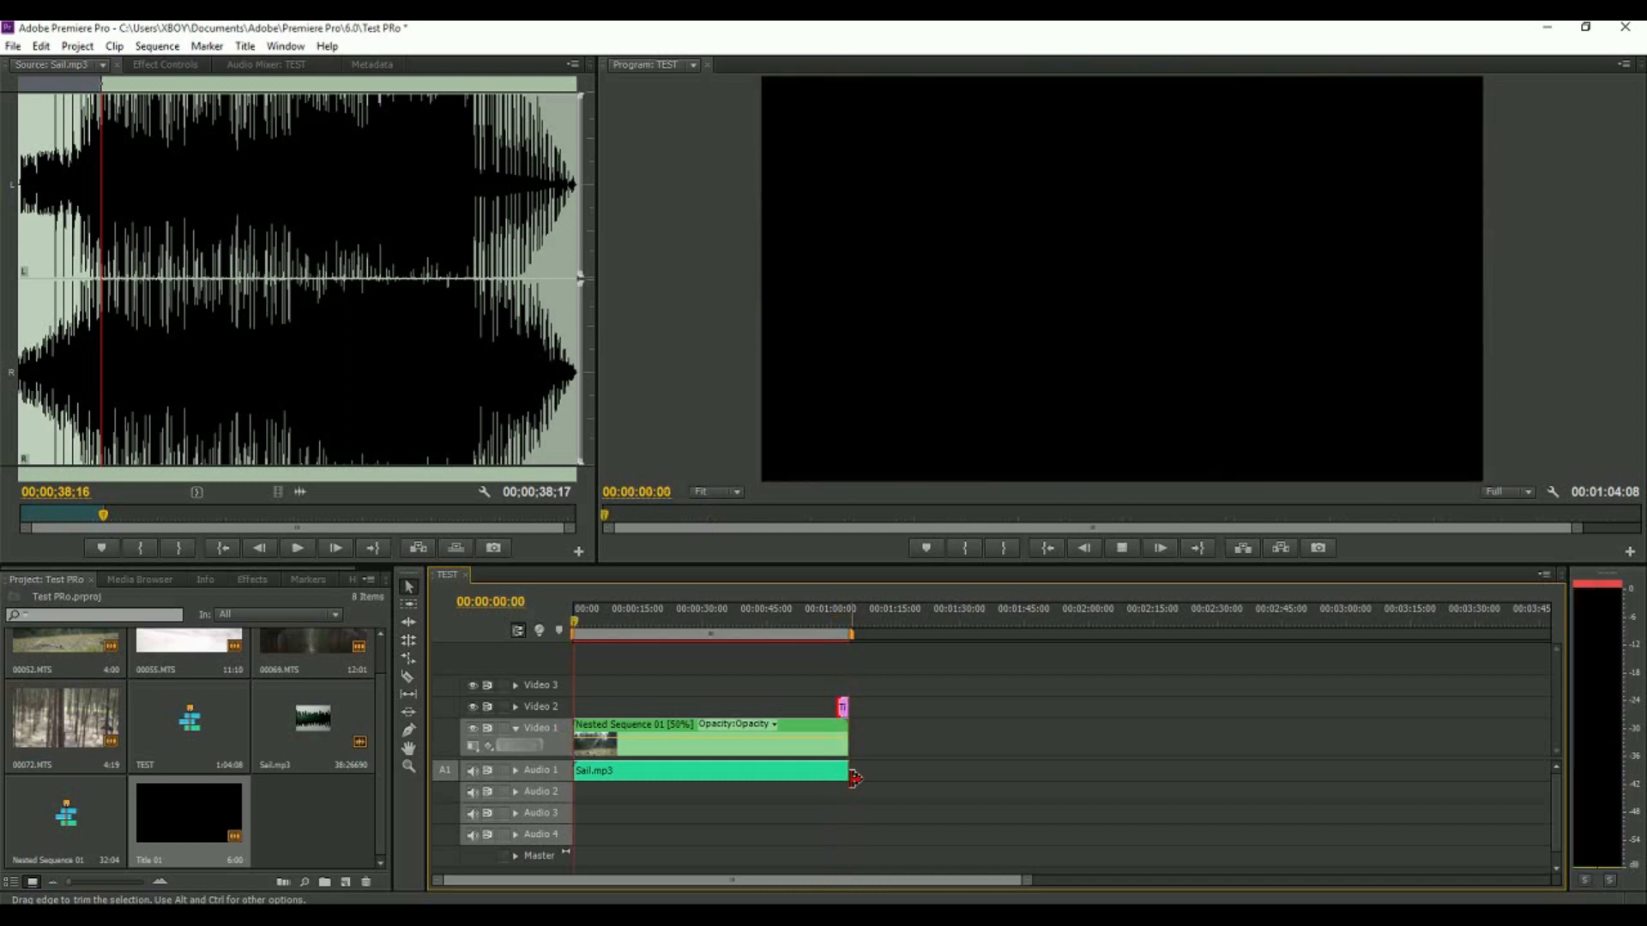
key("space")
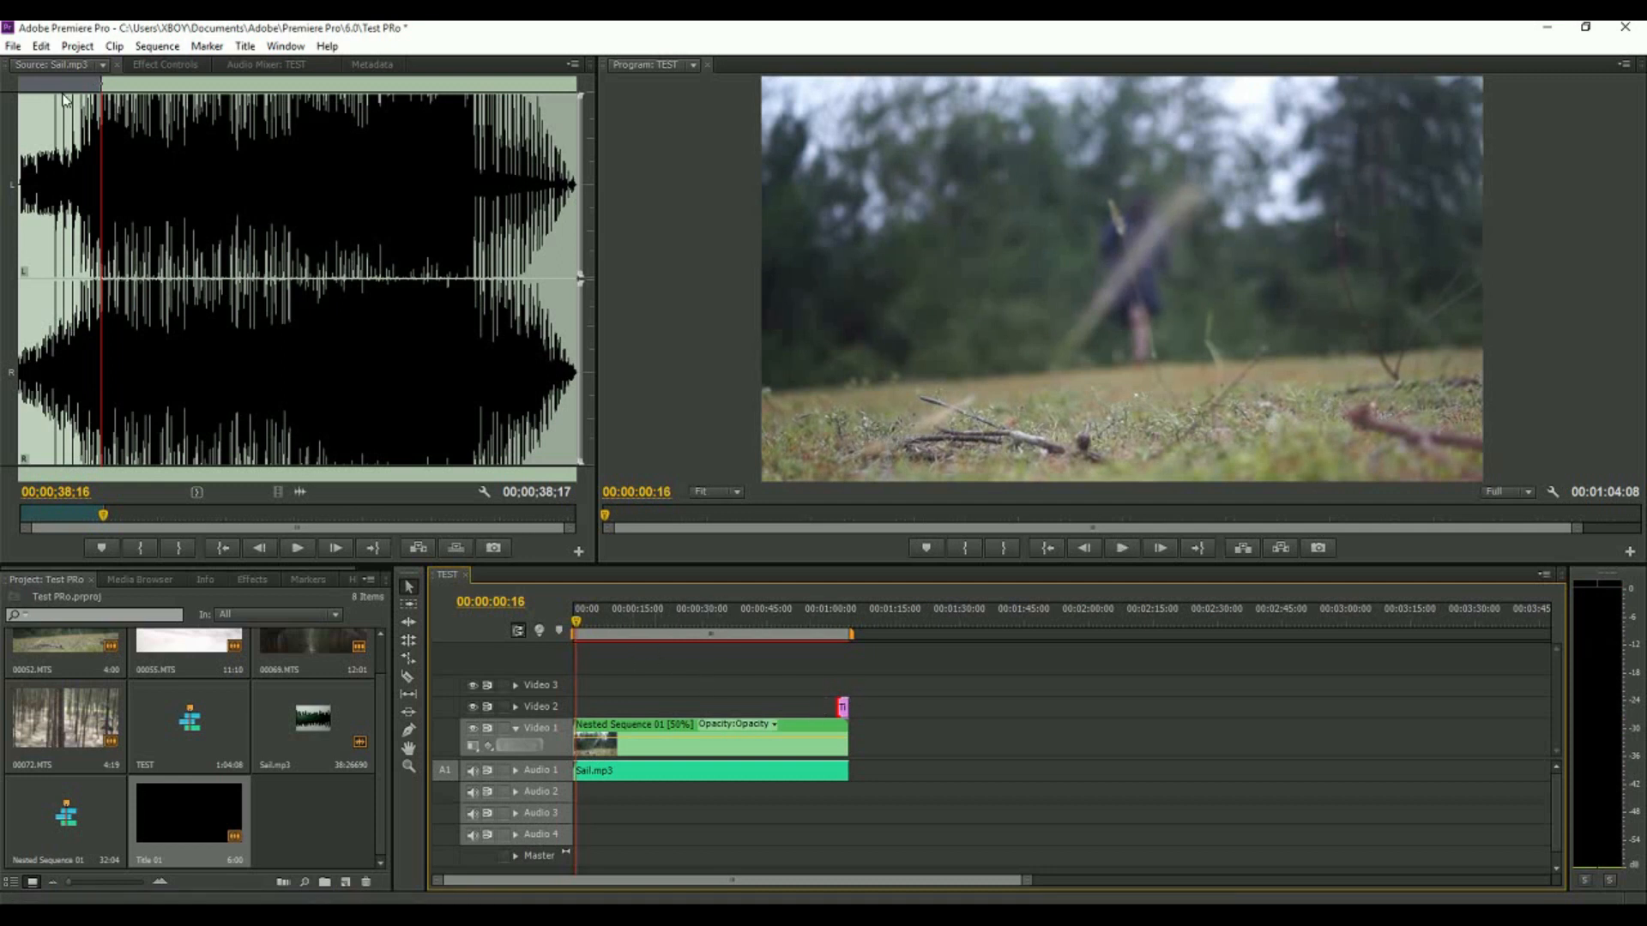
Open the media export settings for the TEST sequence and set the format to H.264
left_click(13, 47)
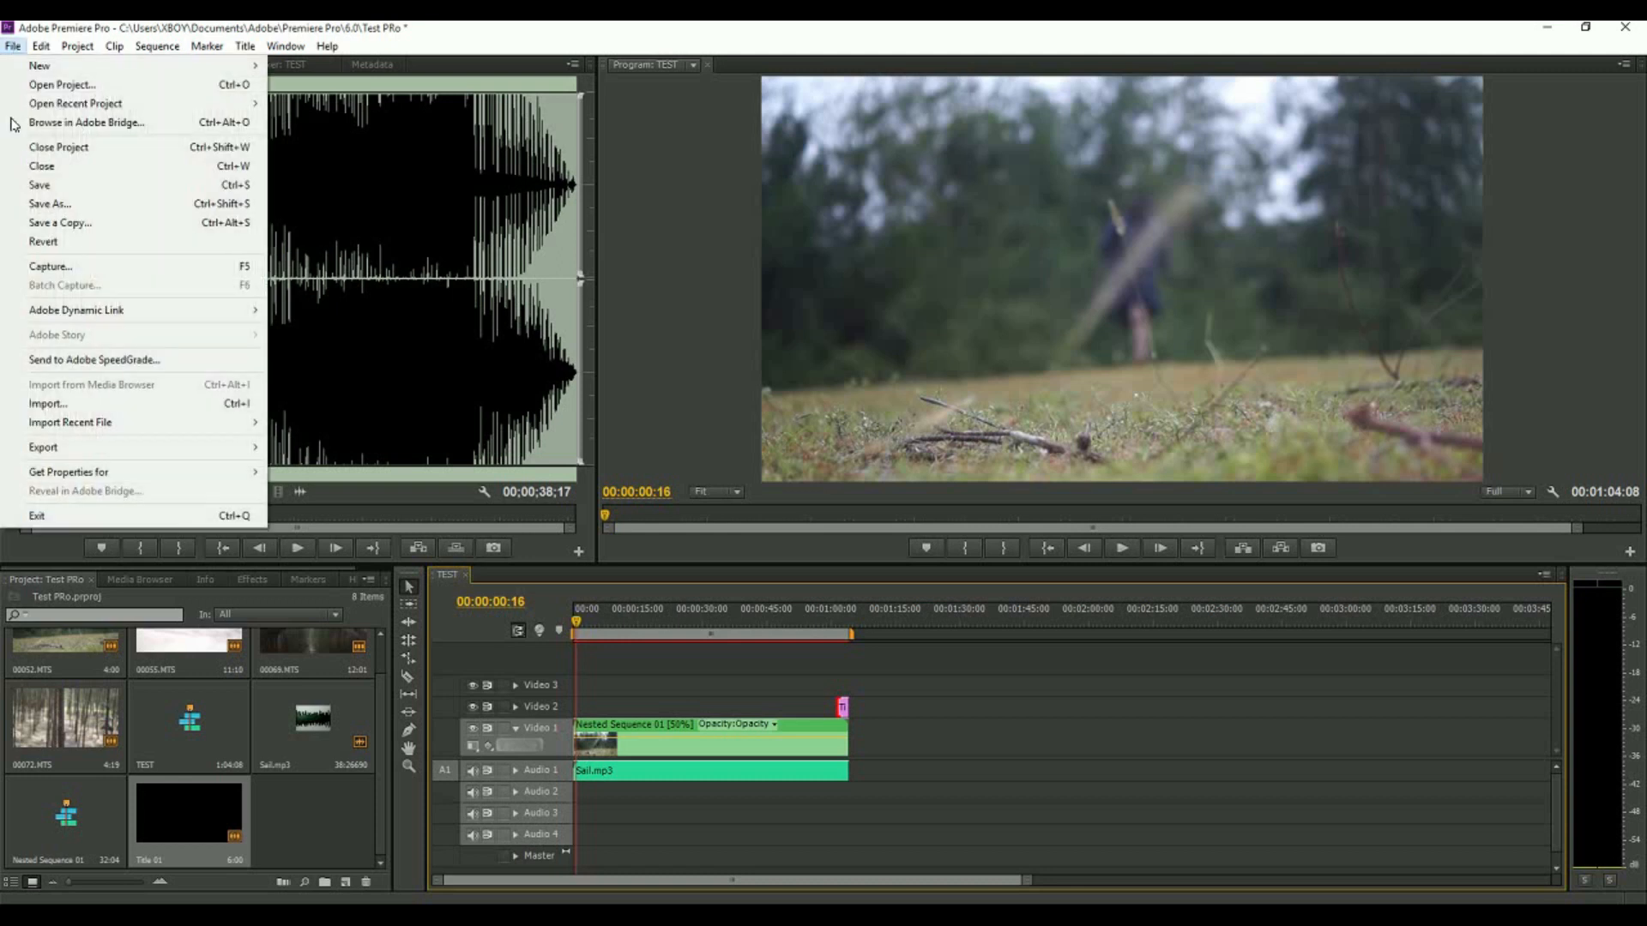
mouse_move(201, 447)
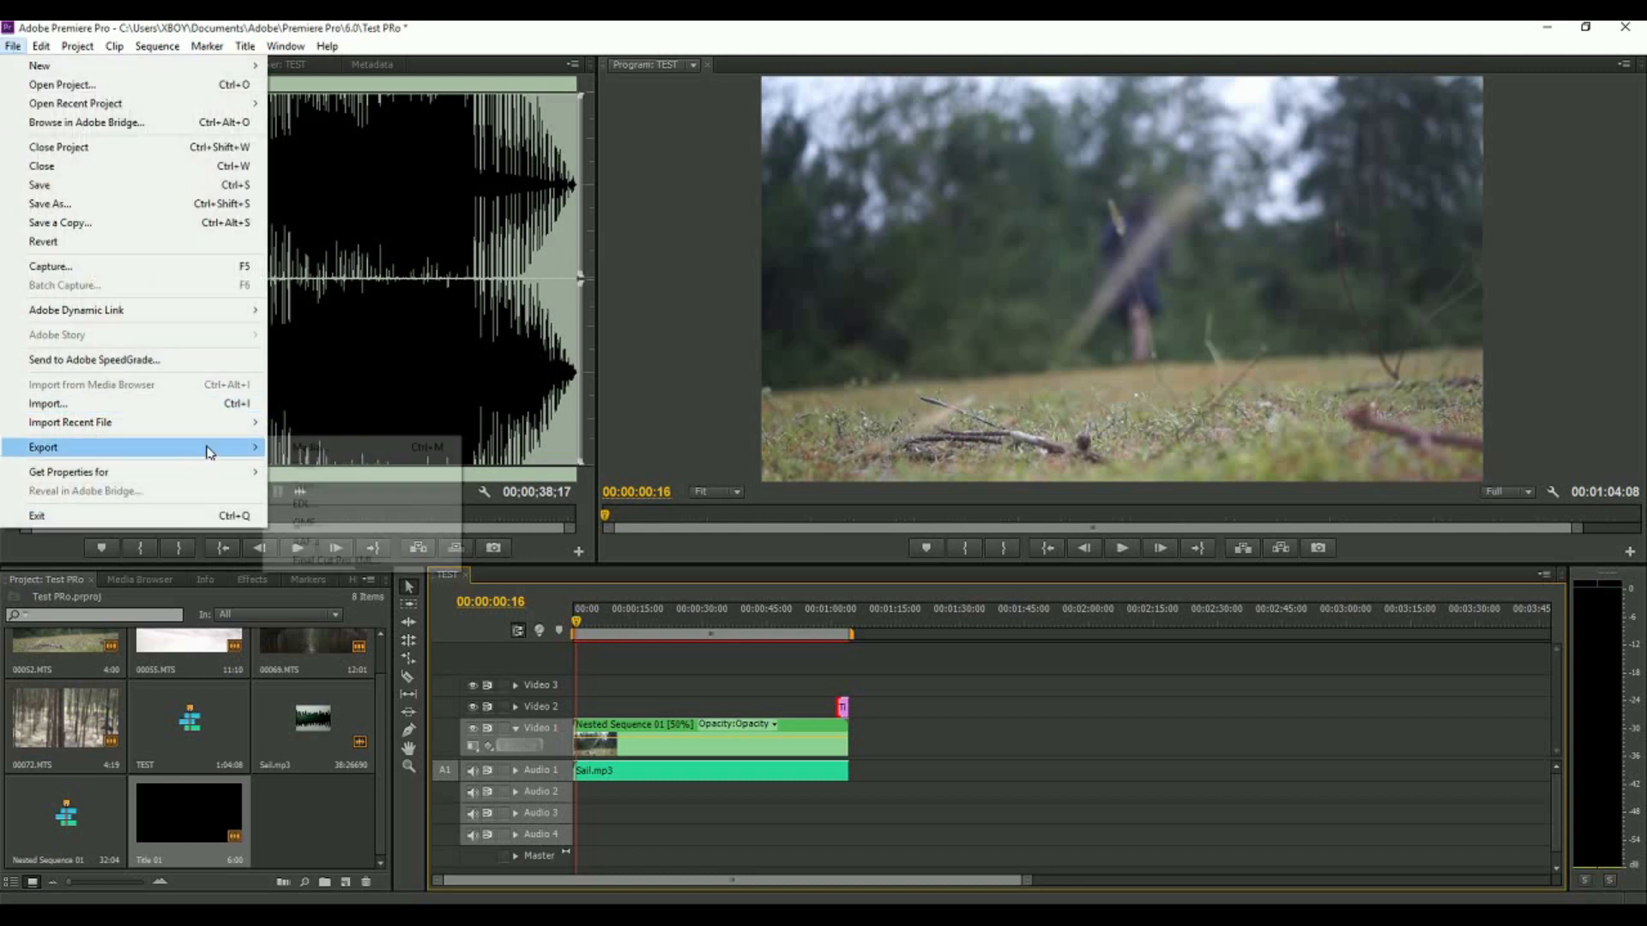
left_click(317, 447)
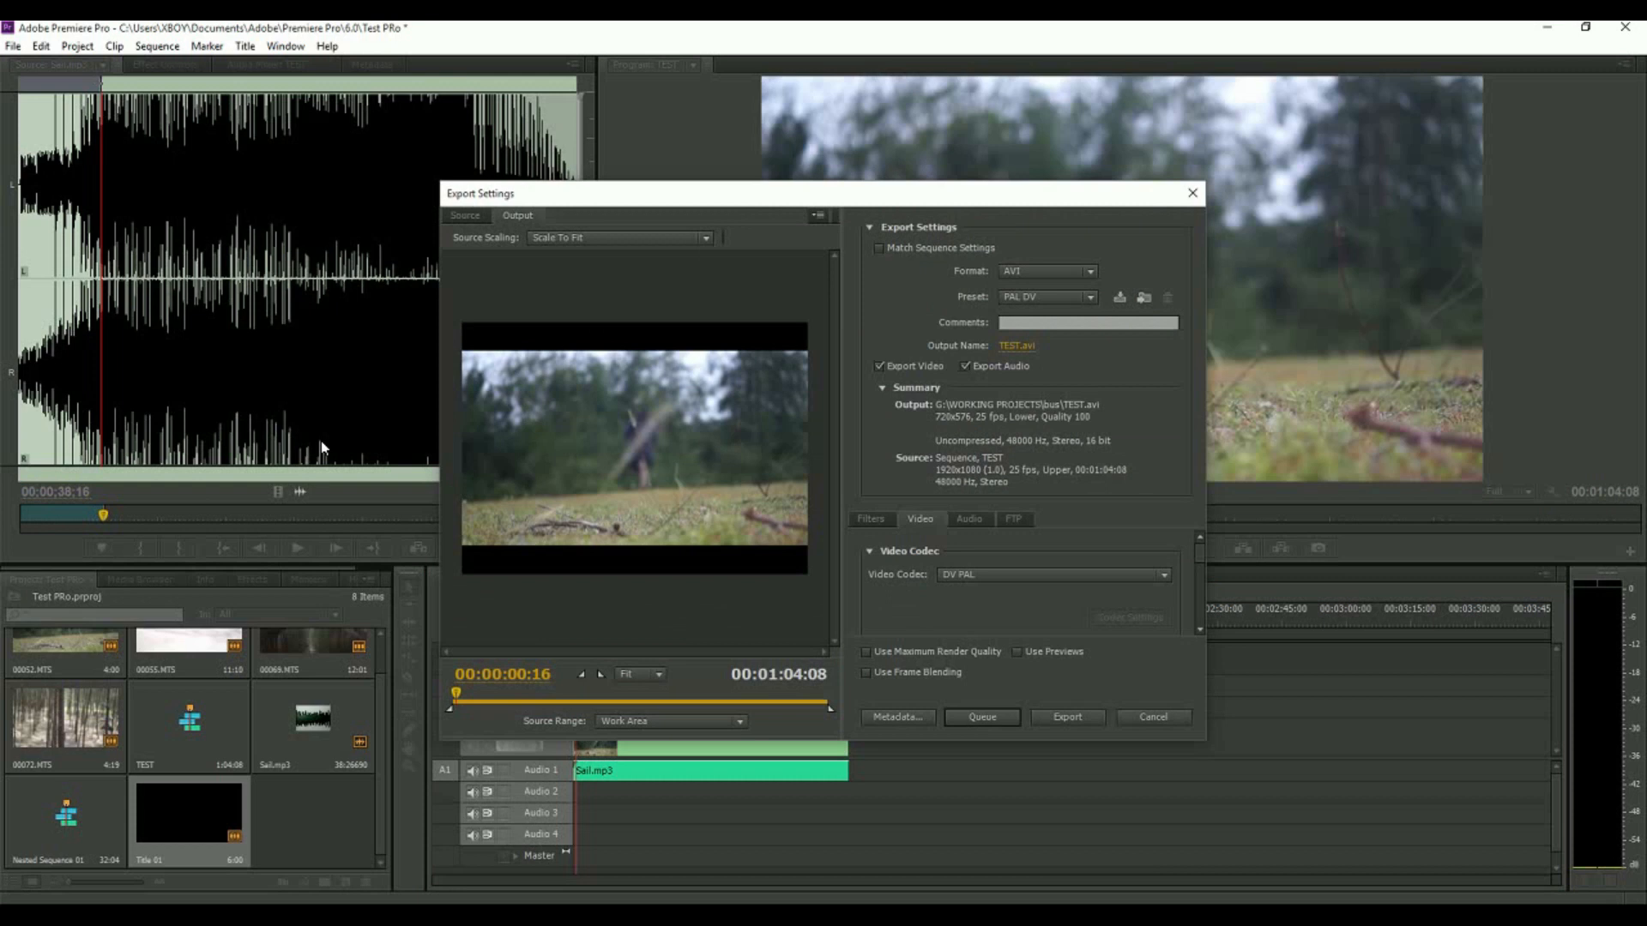
left_click(1027, 284)
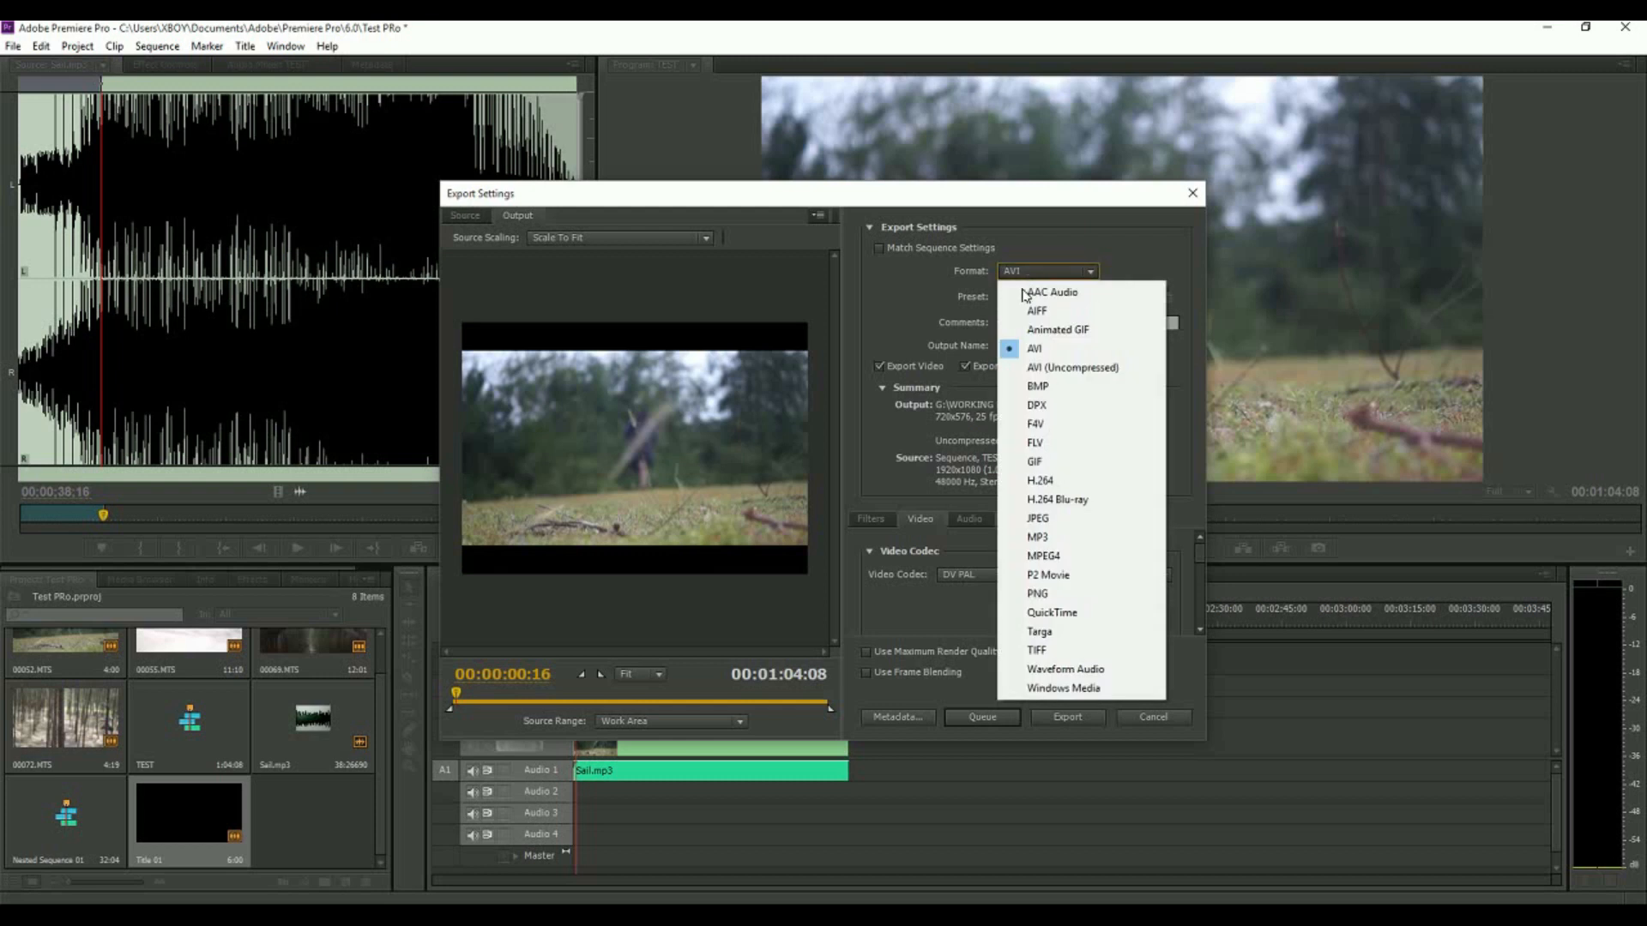
left_click(1071, 486)
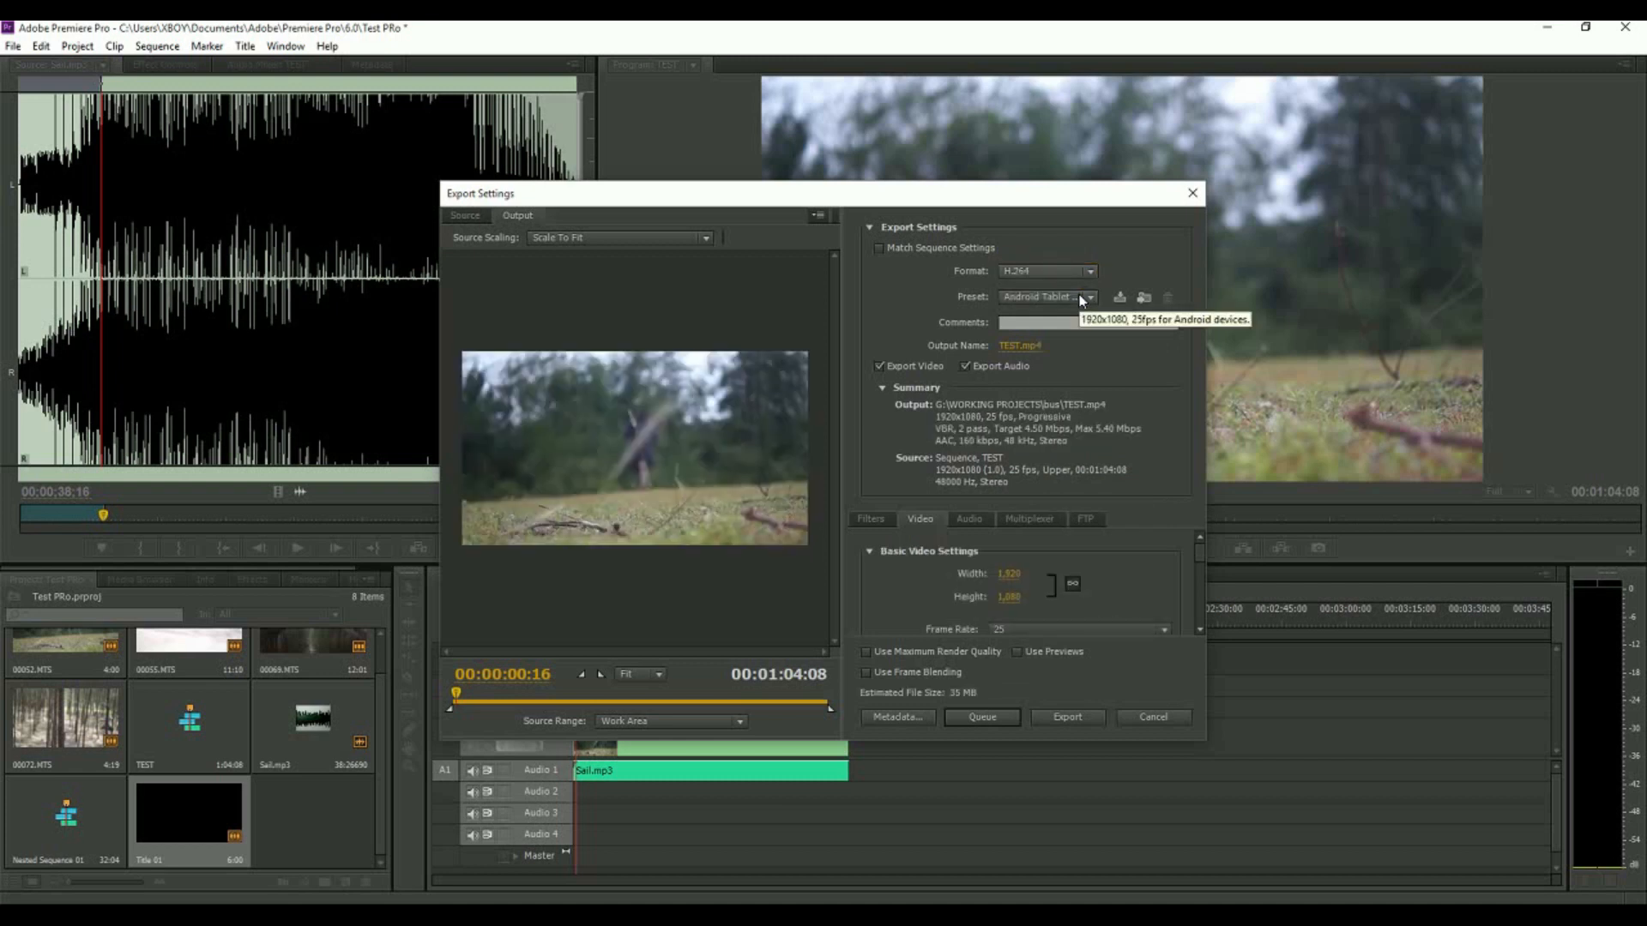
Choose the HD 1080p 25 preset for the H.264 export
left_click(1082, 297)
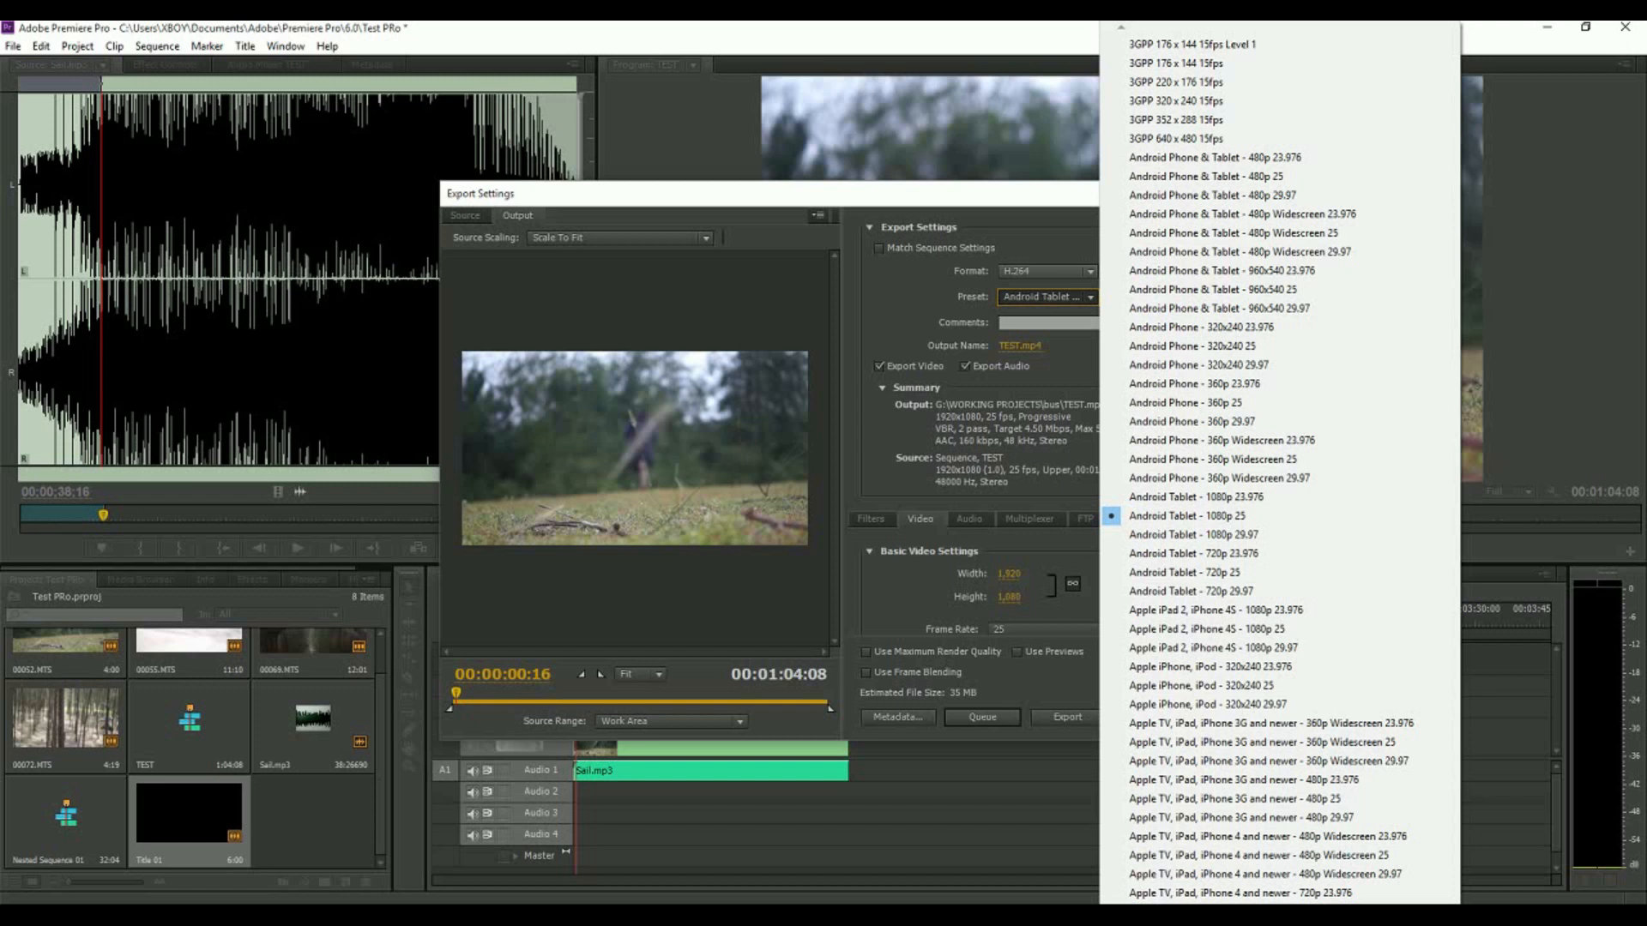
scroll(1280, 463, "down", 2)
scroll(1279, 463, "down", 4)
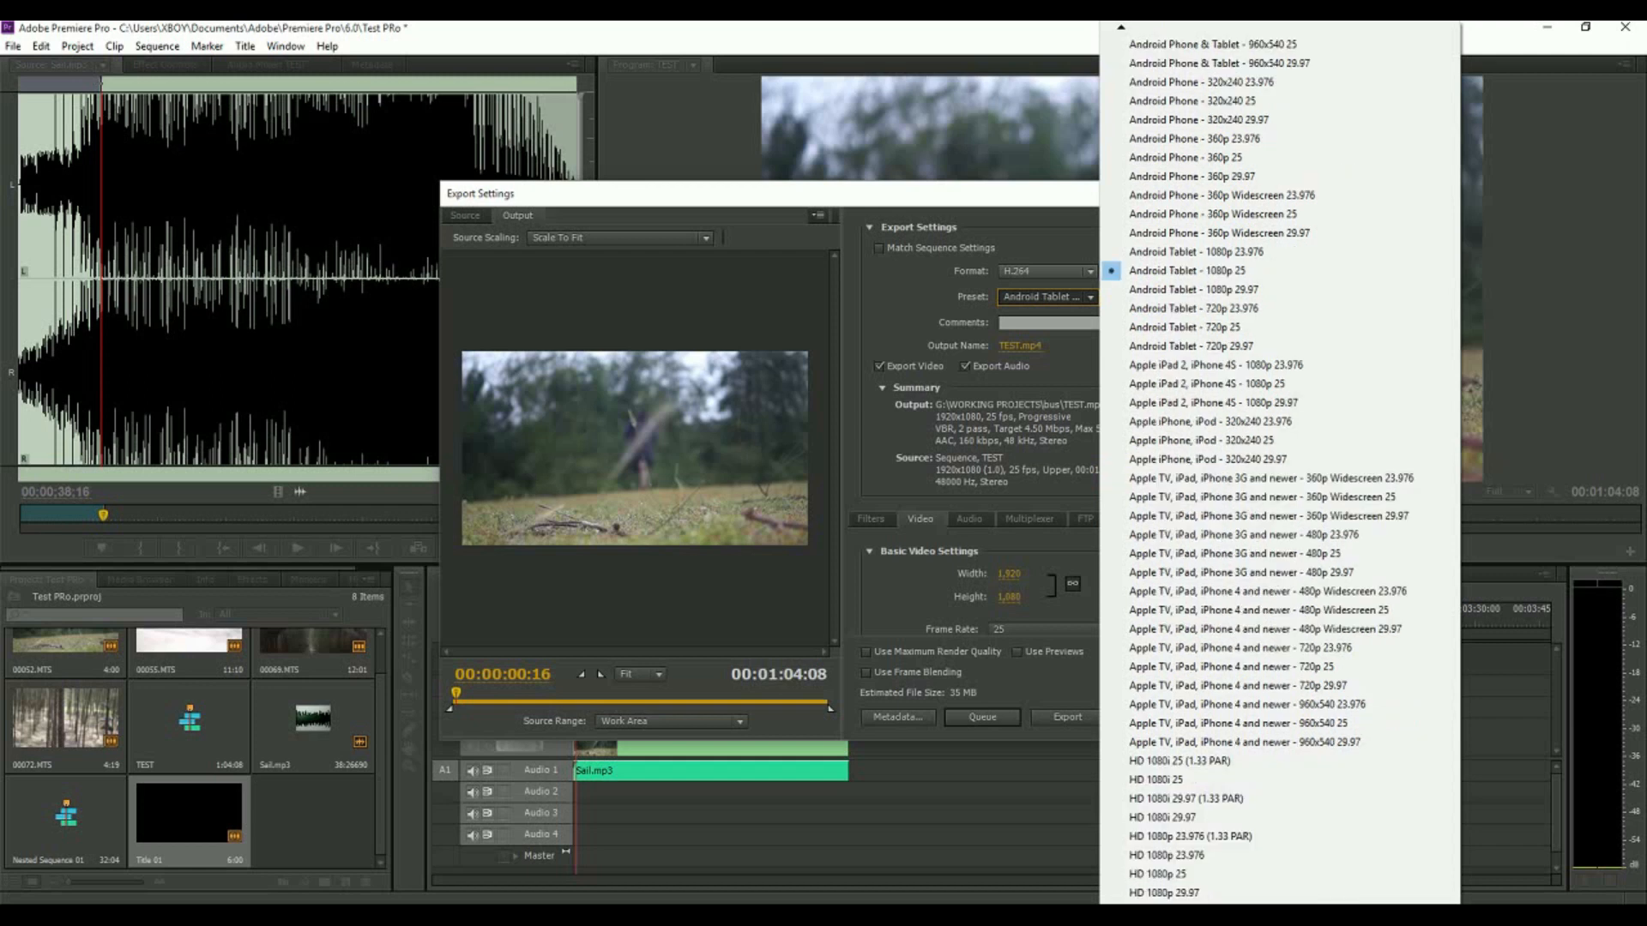
scroll(1280, 463, "down", 1)
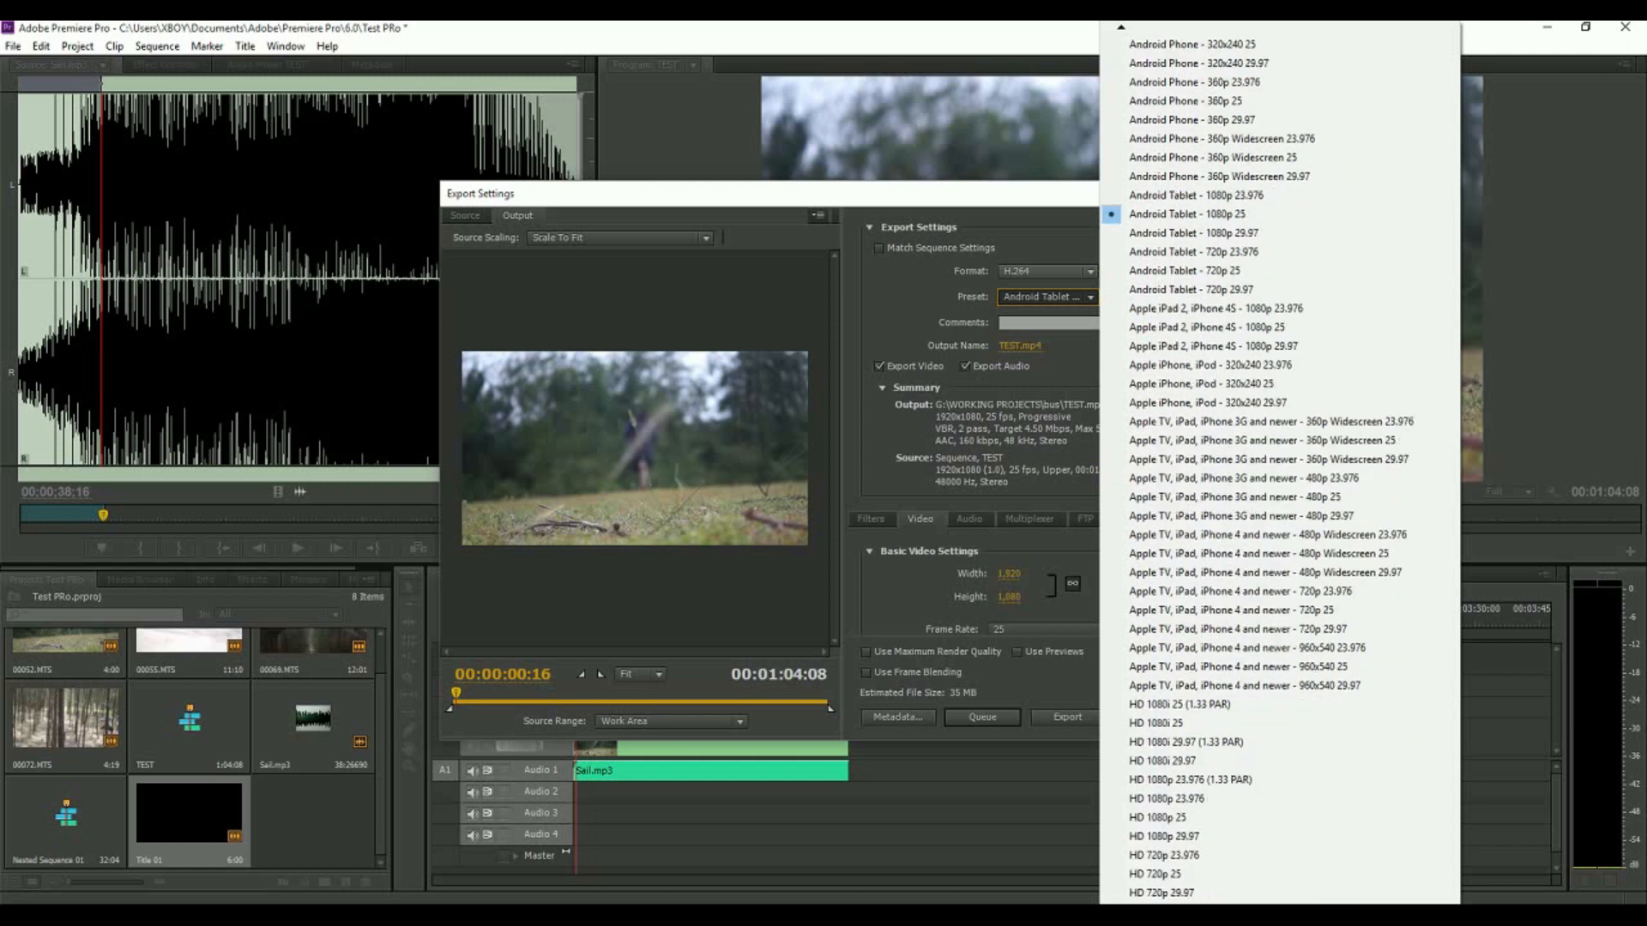
scroll(1280, 464, "down", 1)
scroll(1224, 627, "down", 3)
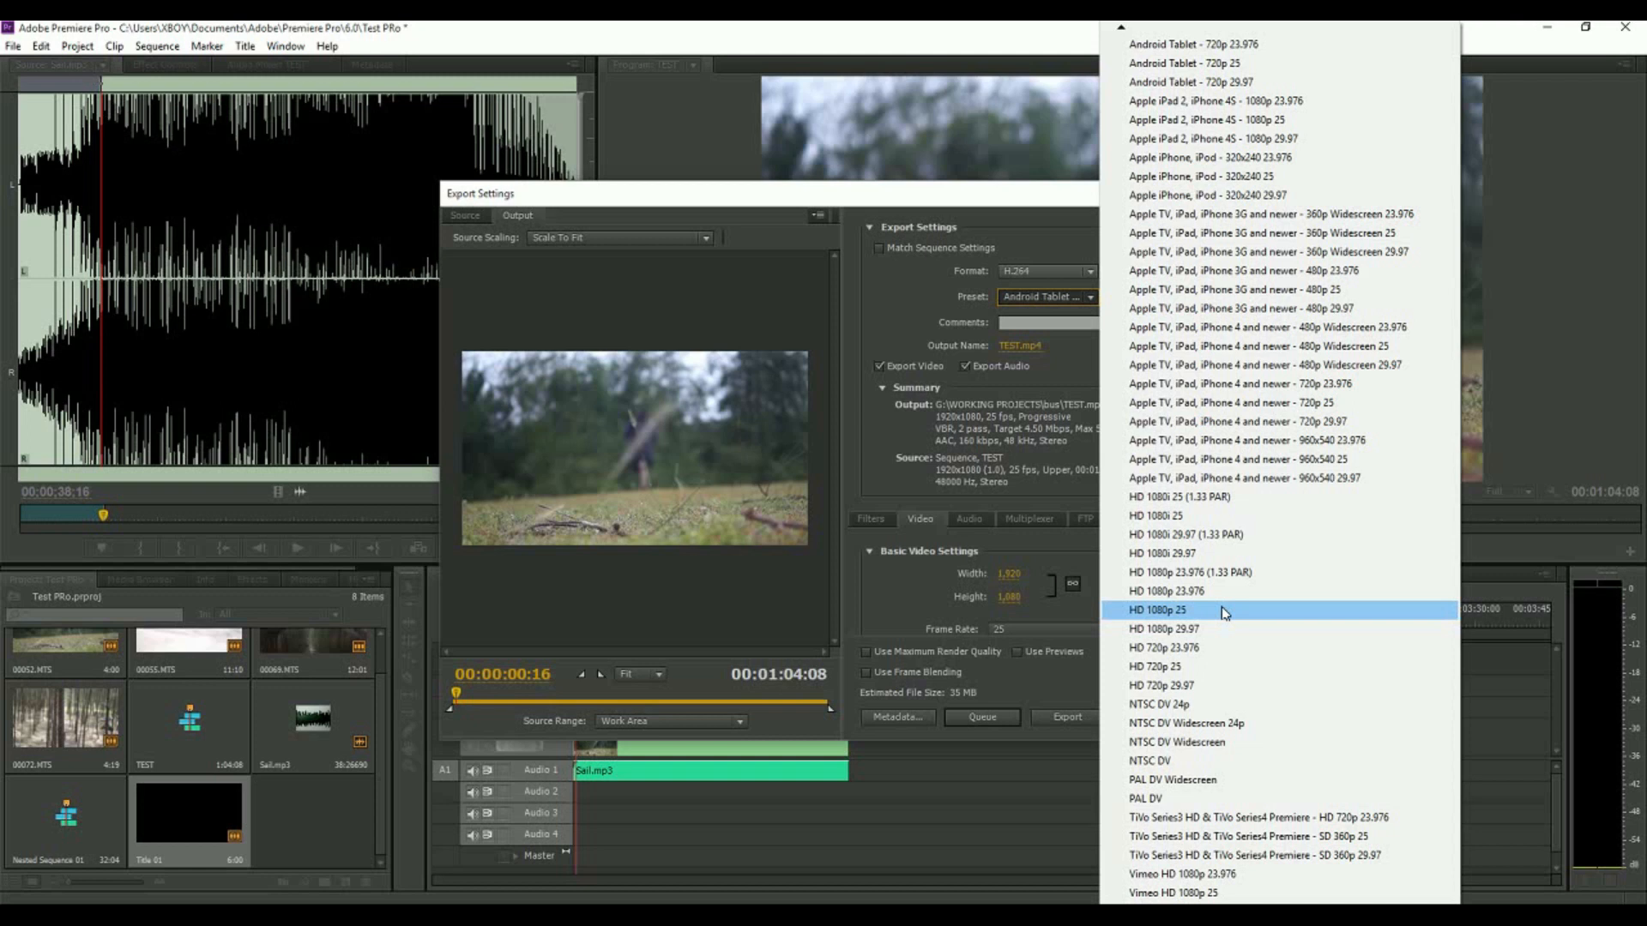
left_click(1224, 611)
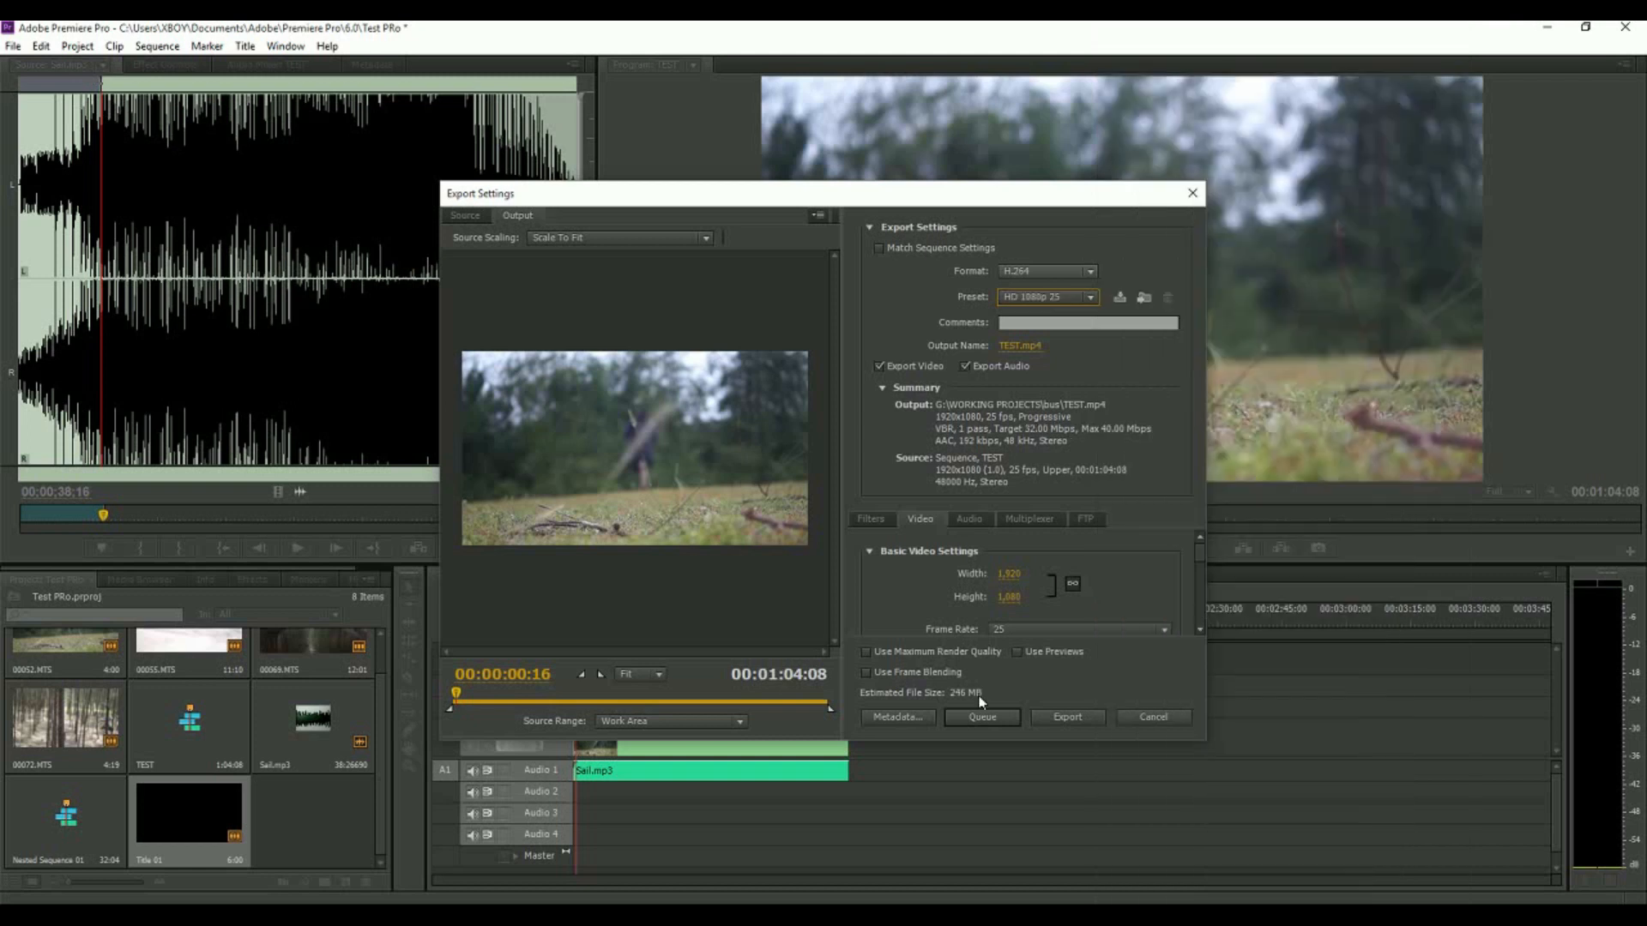
Try the AVI format with the NTSC DV 24p preset and the AVI (Uncompressed) format for the export
left_click(1040, 272)
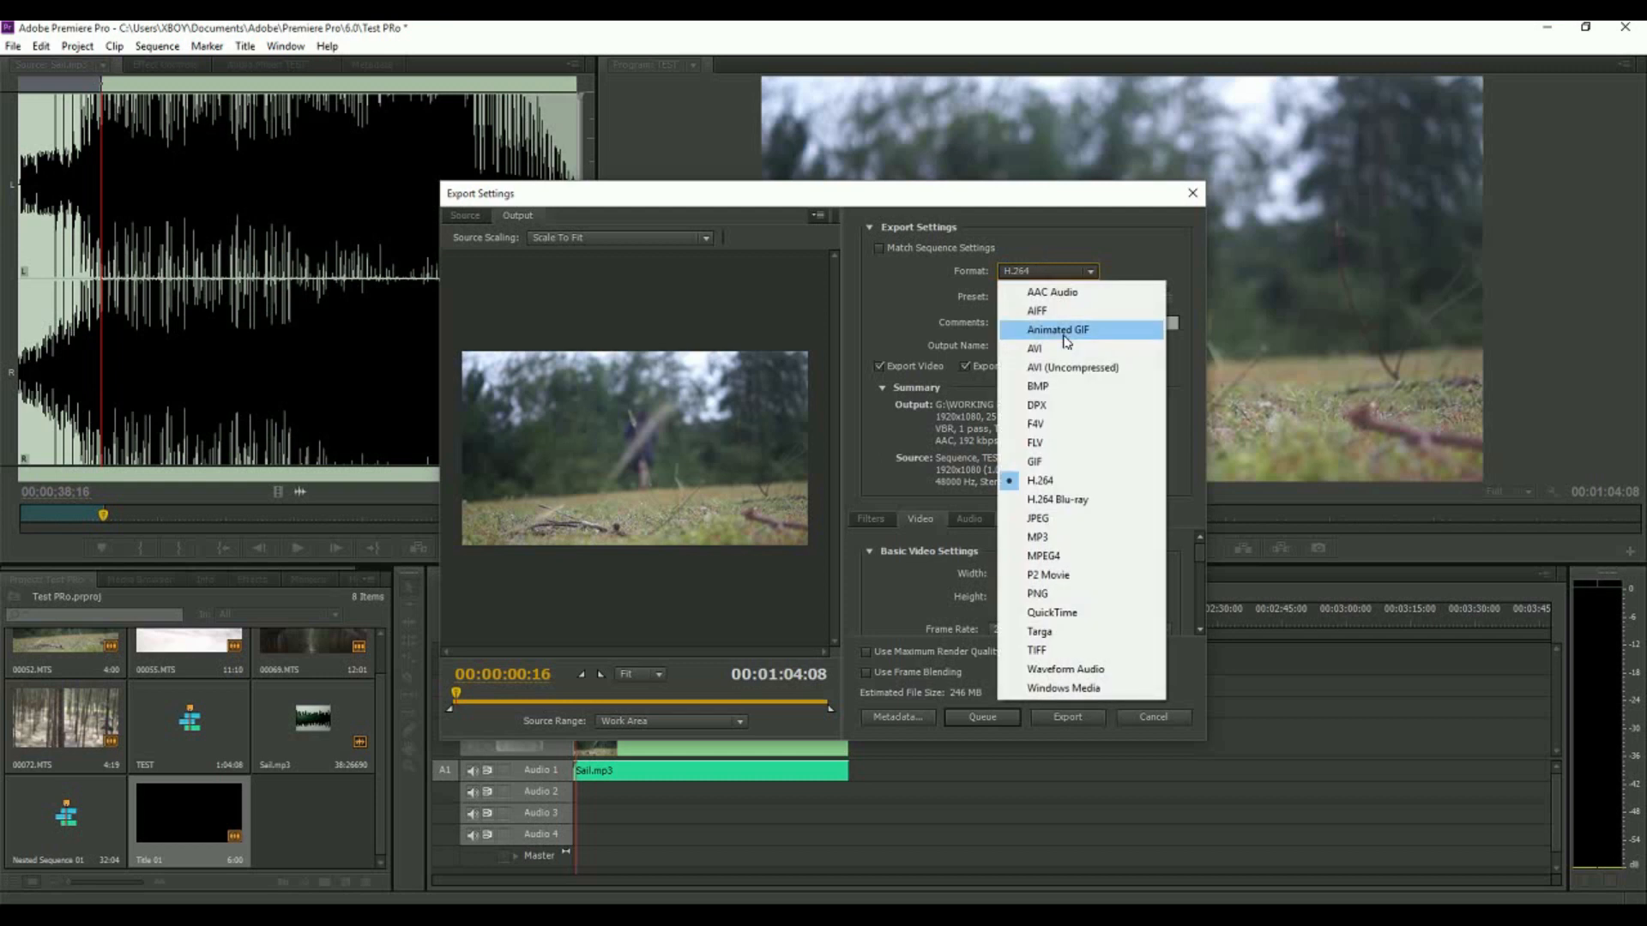
left_click(1064, 347)
left_click(1046, 297)
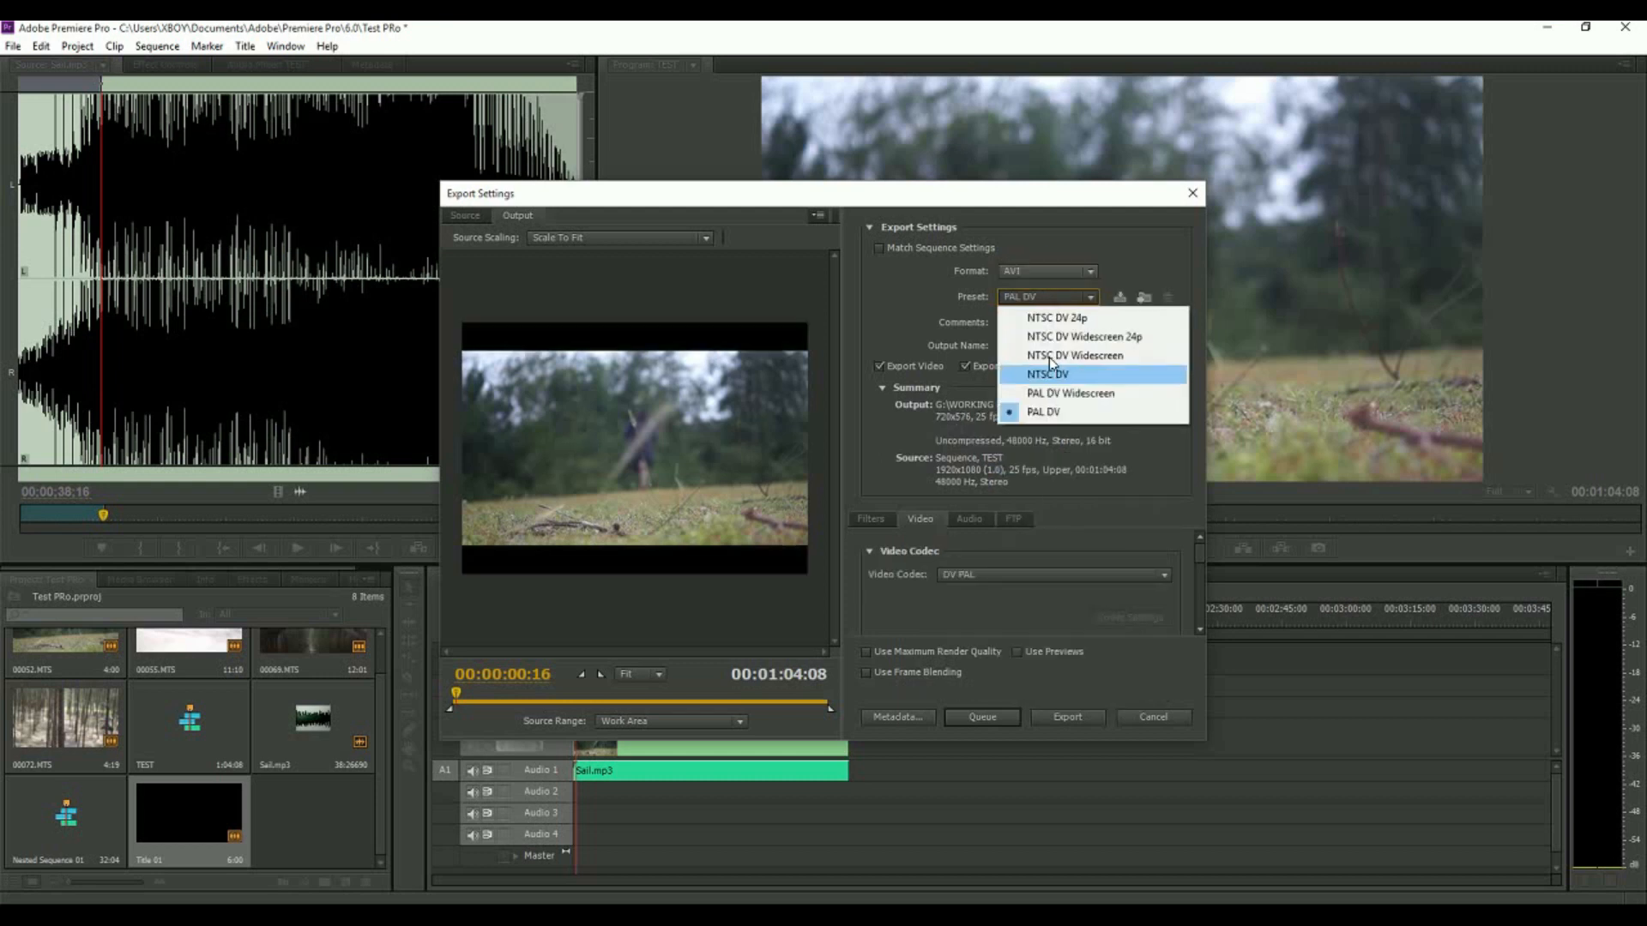
left_click(1049, 357)
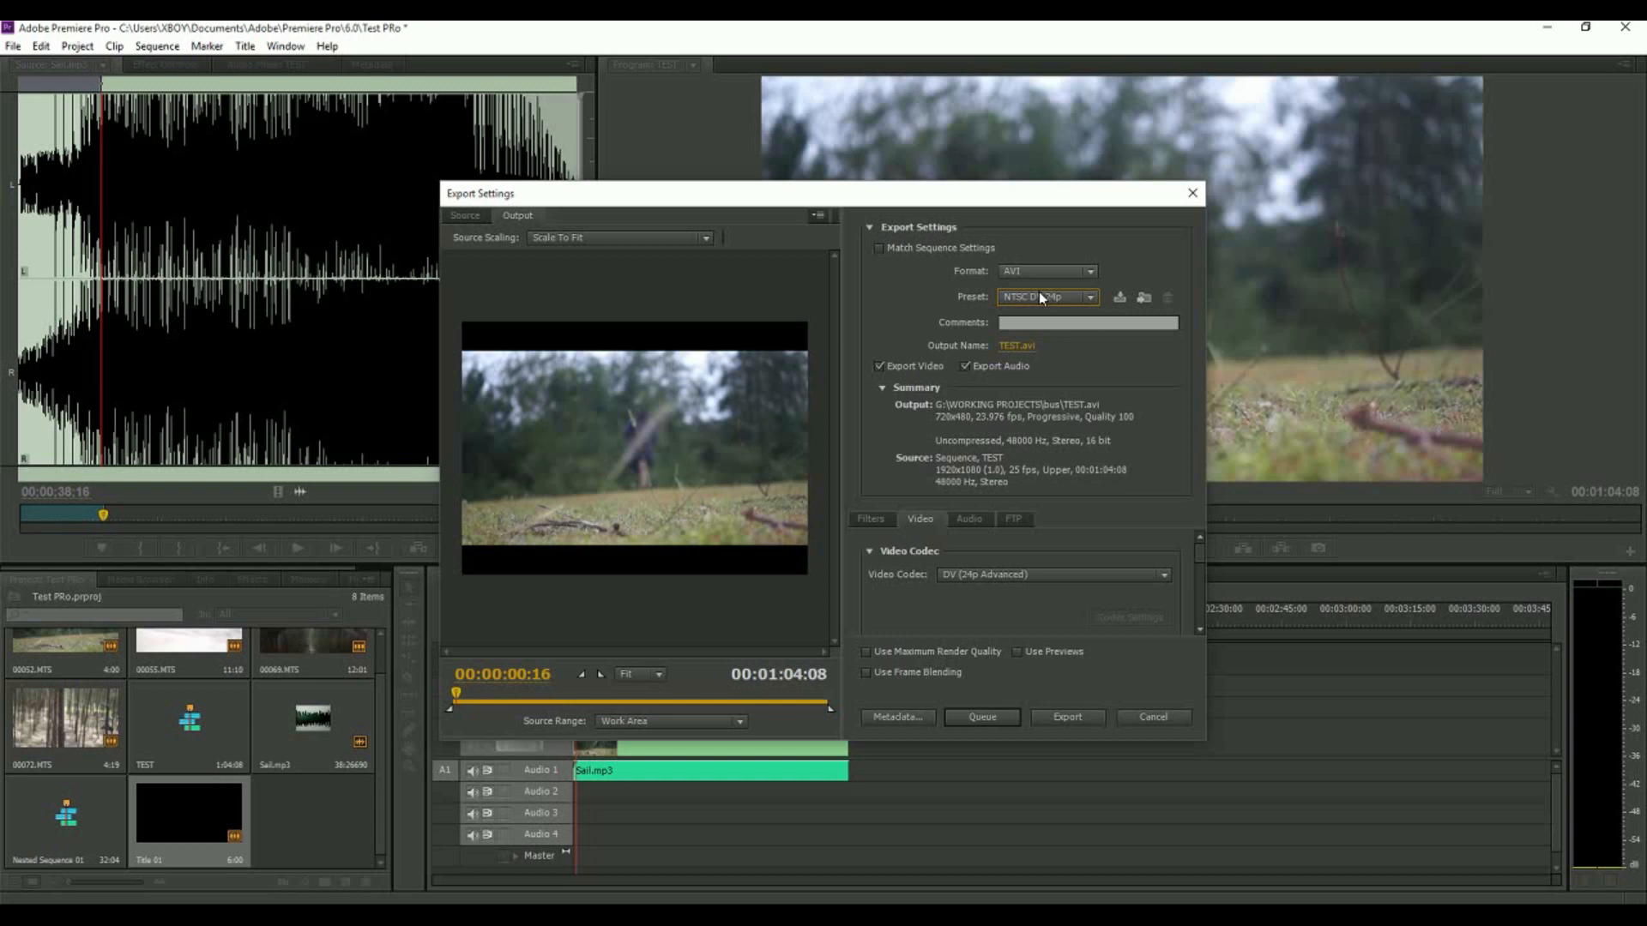
left_click(1047, 271)
left_click(1068, 367)
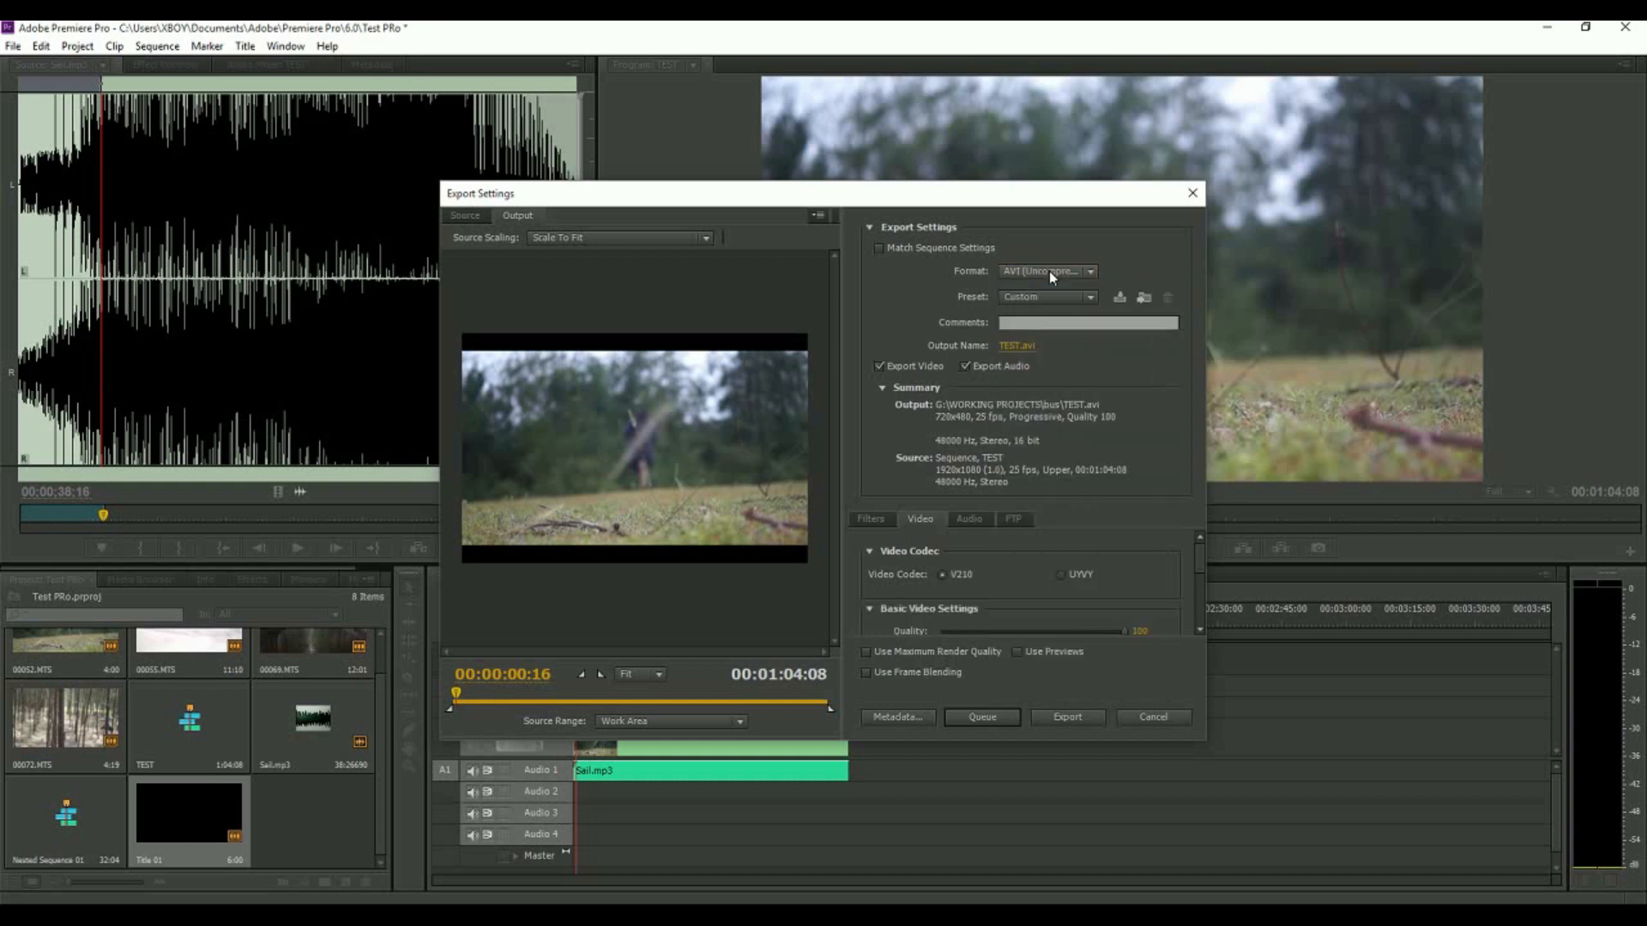
Set the export format back to H.264 and select the HD 1080p 25 preset again
left_click(1048, 271)
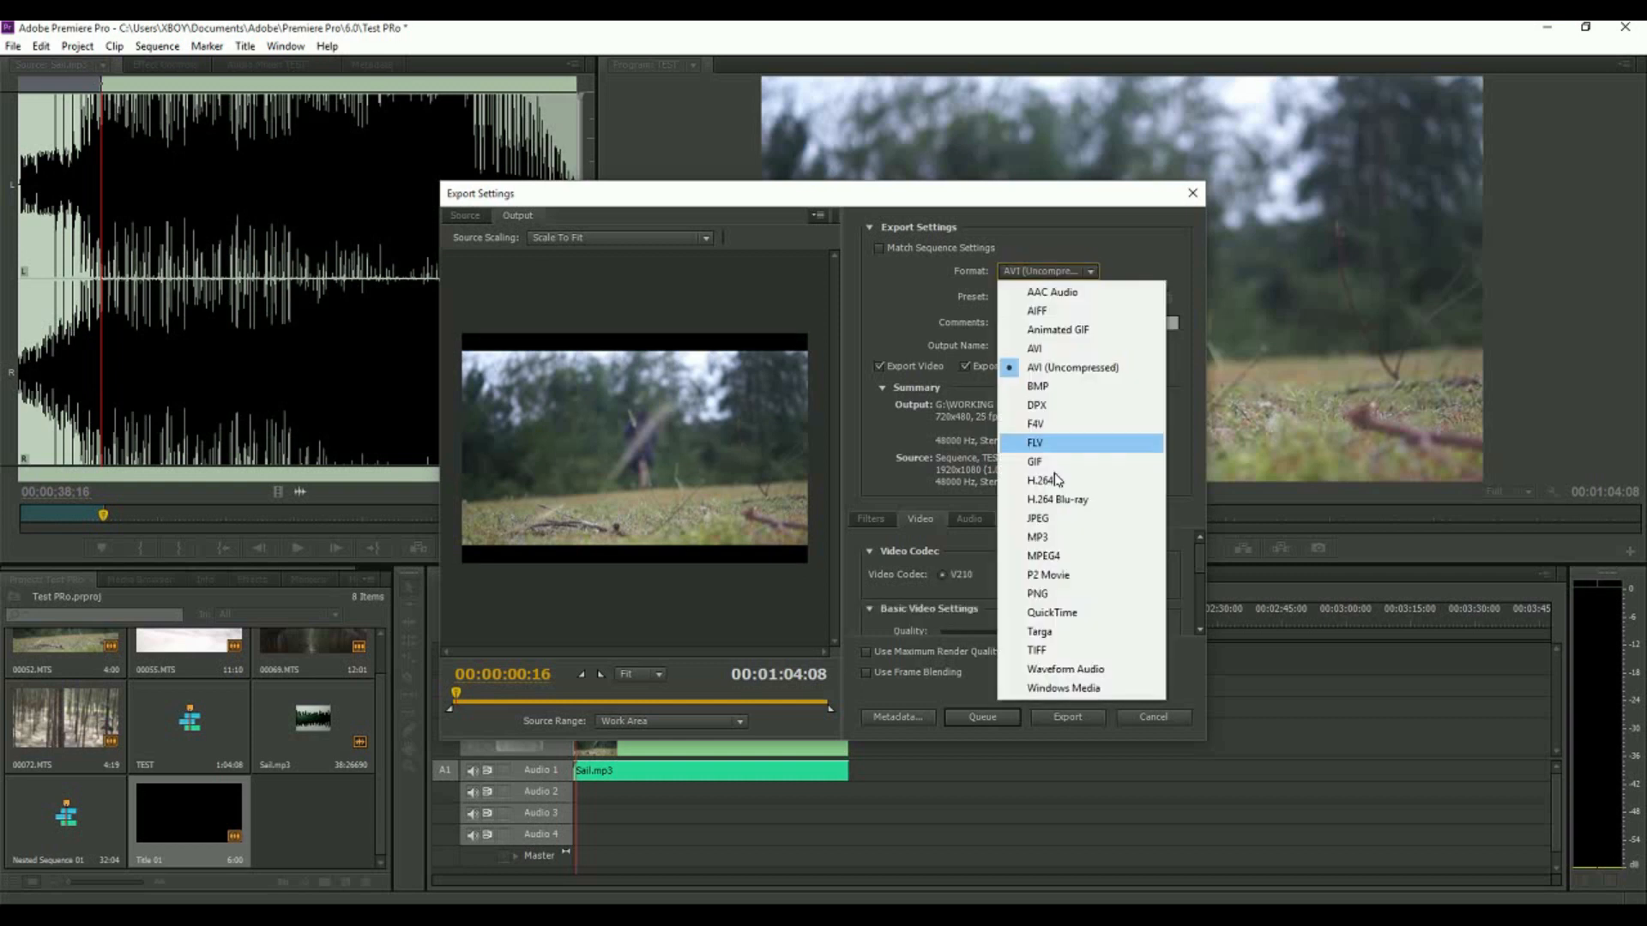
left_click(1041, 481)
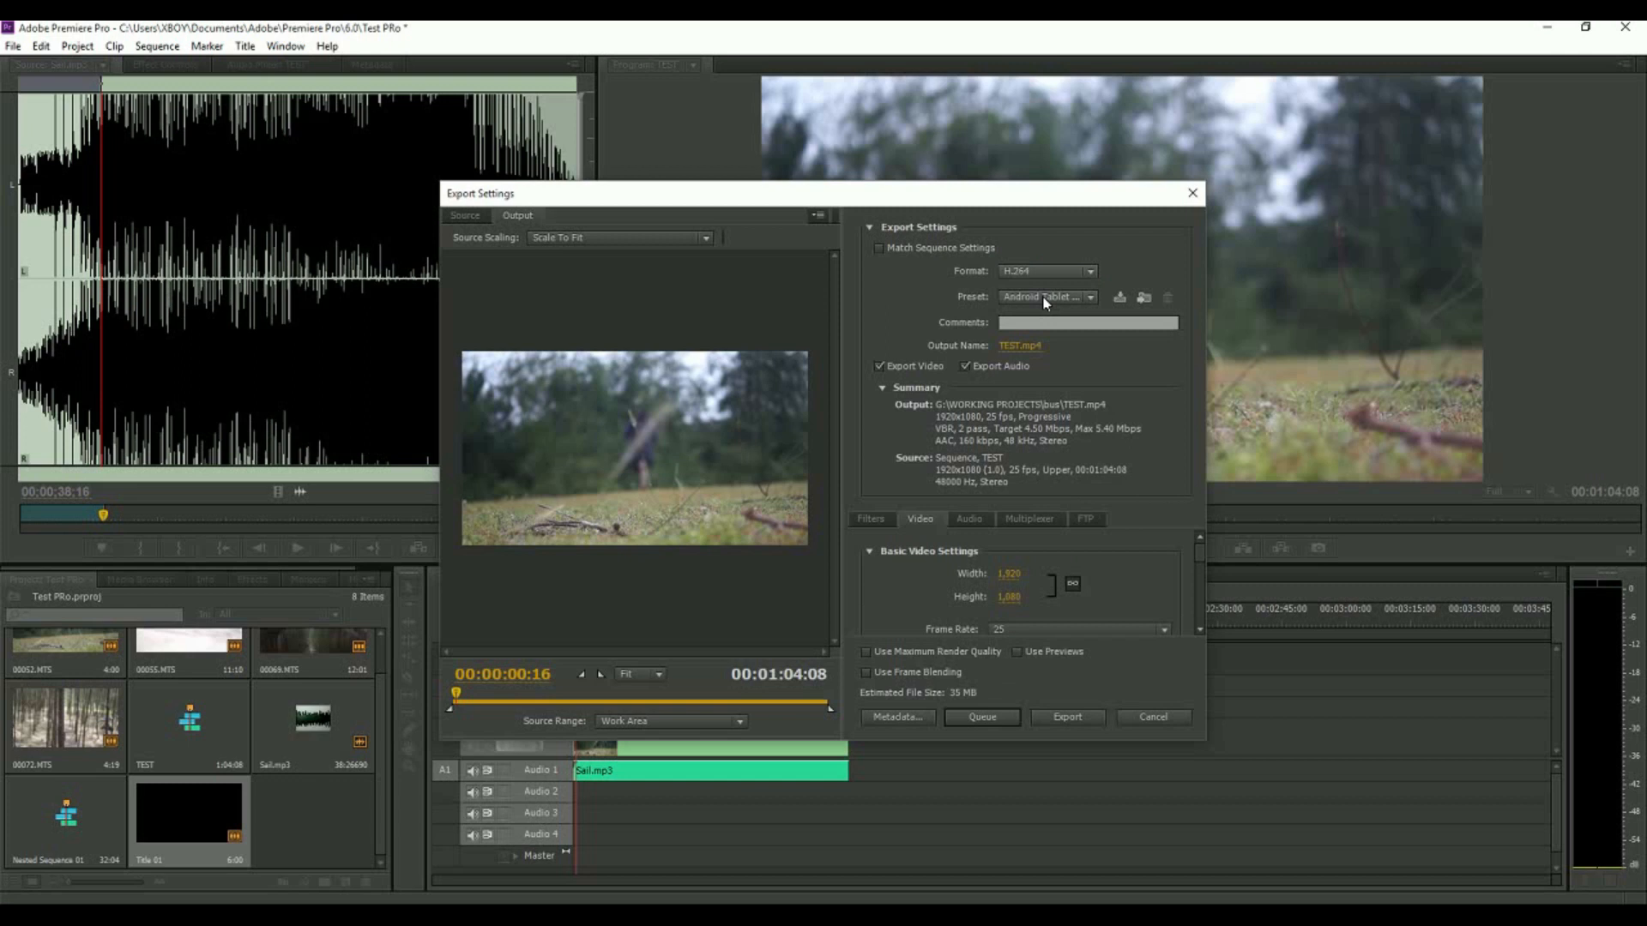
left_click(1045, 300)
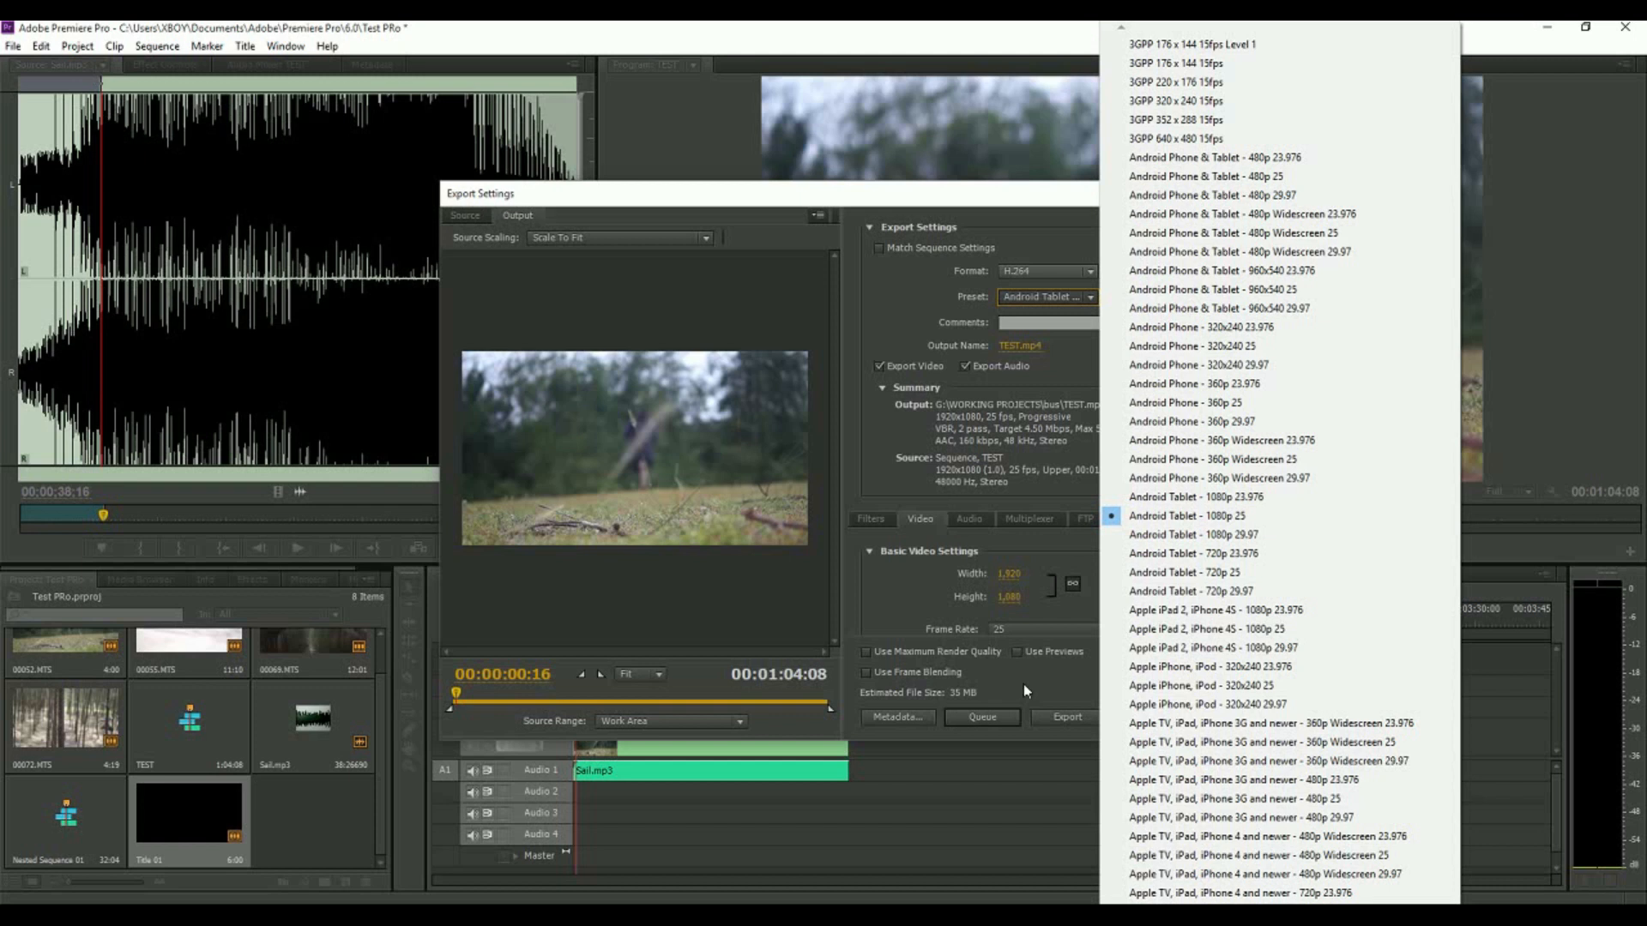
scroll(1169, 837, "down", 5)
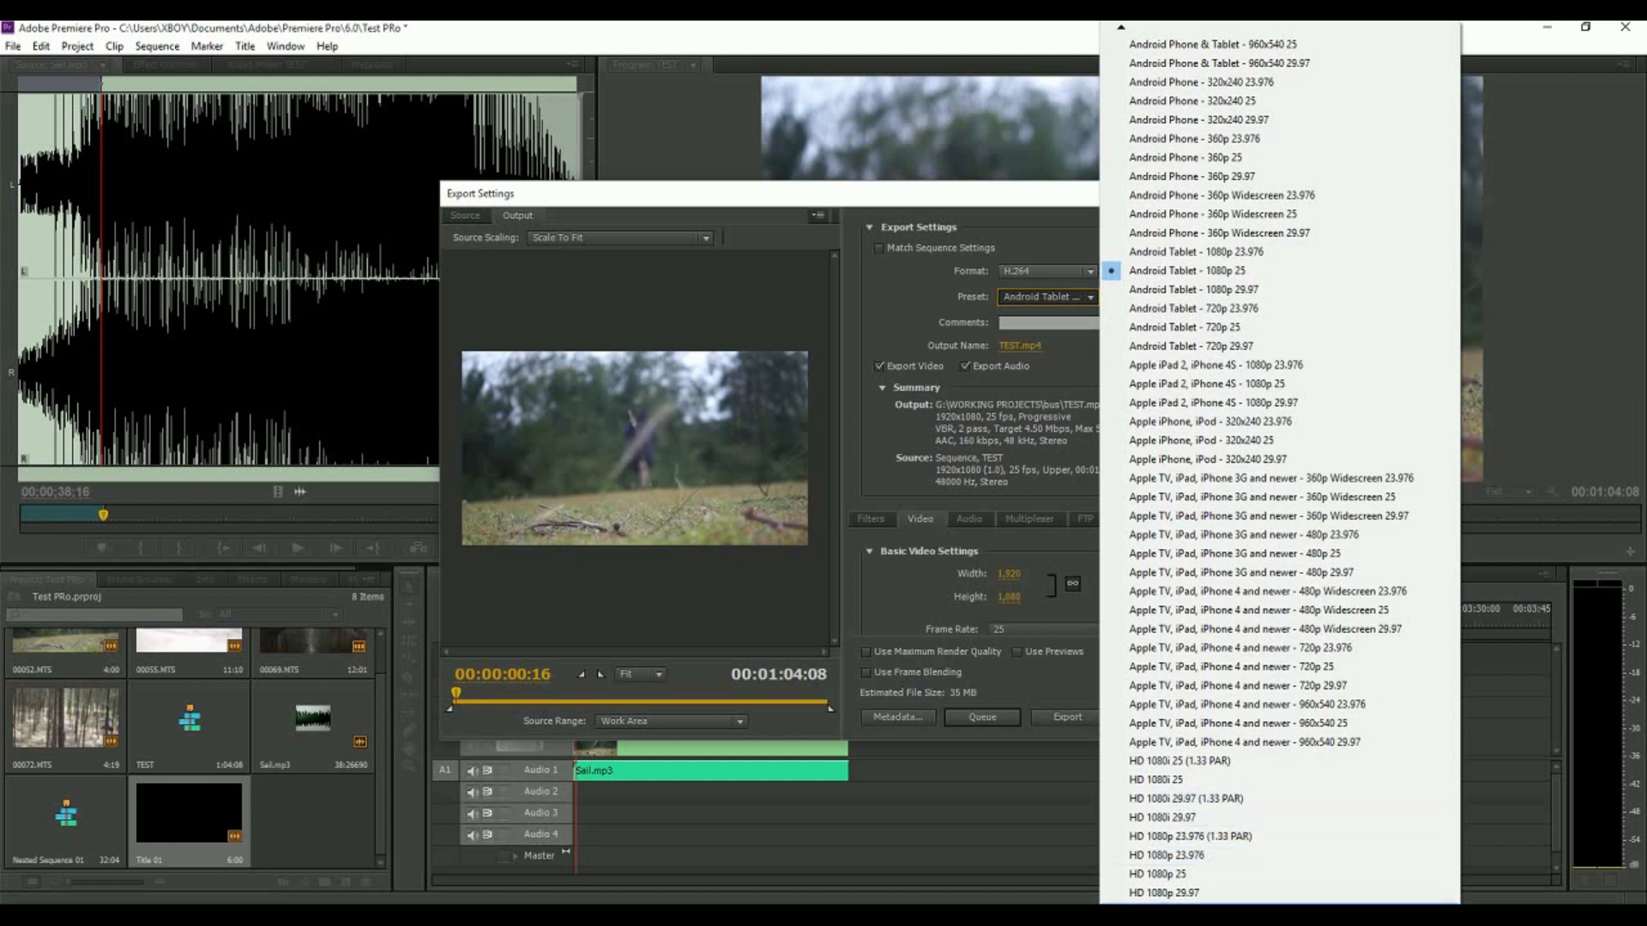
left_click(1172, 872)
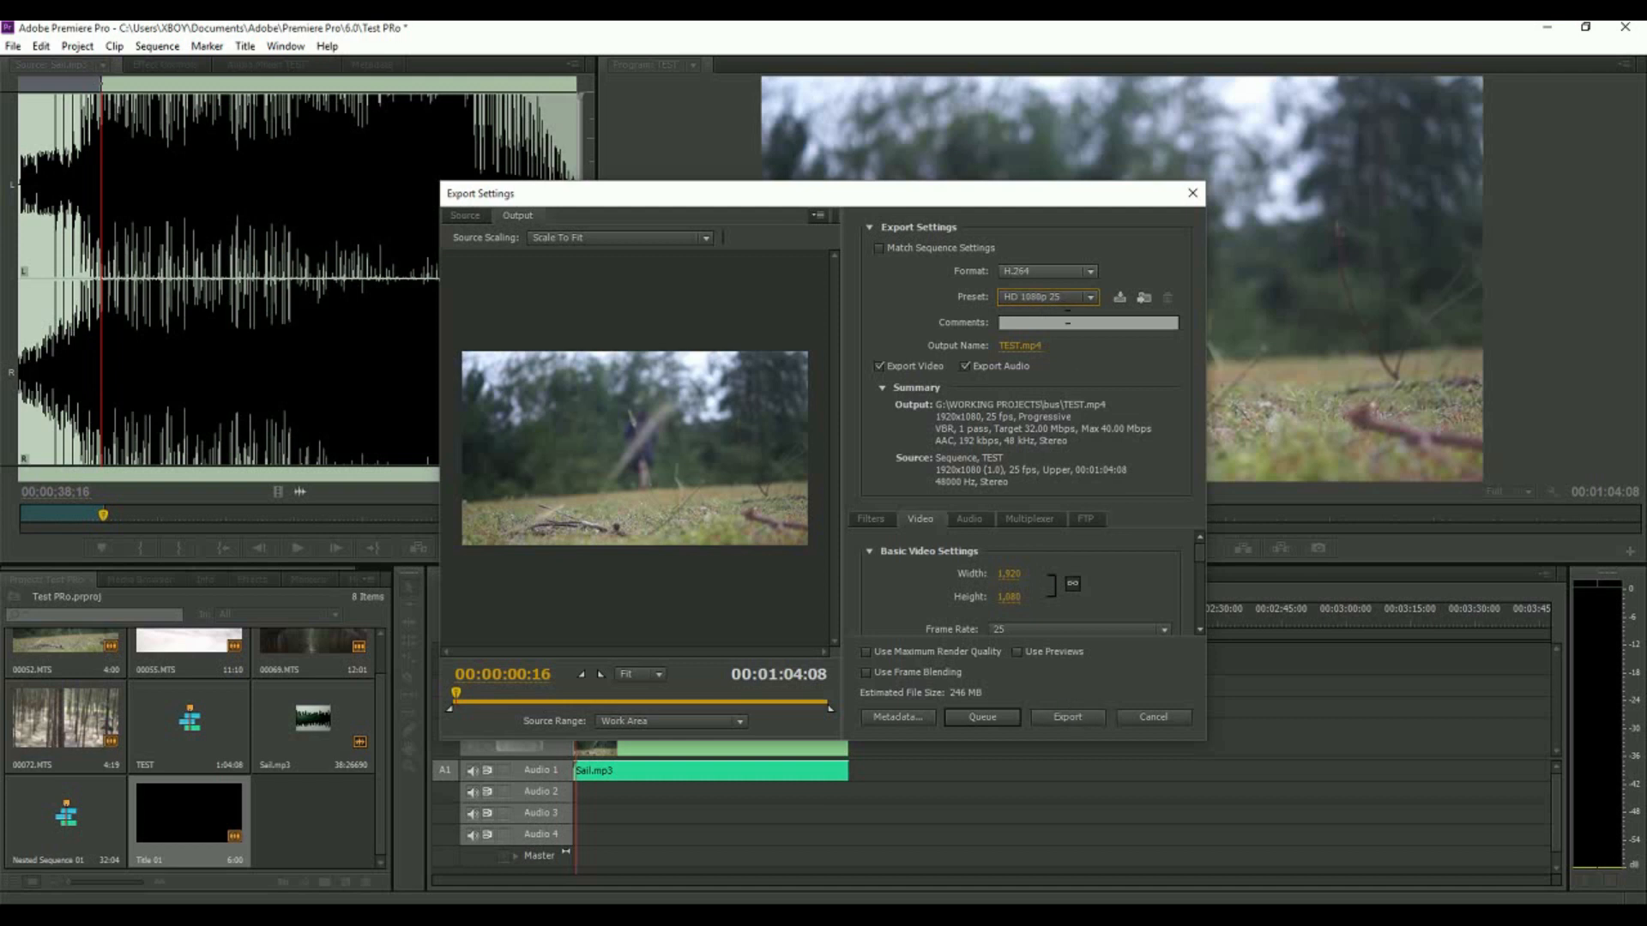
Set the output file to TT.mp4 on the Desktop, keeping the existing test file, and start the export
left_click(1022, 346)
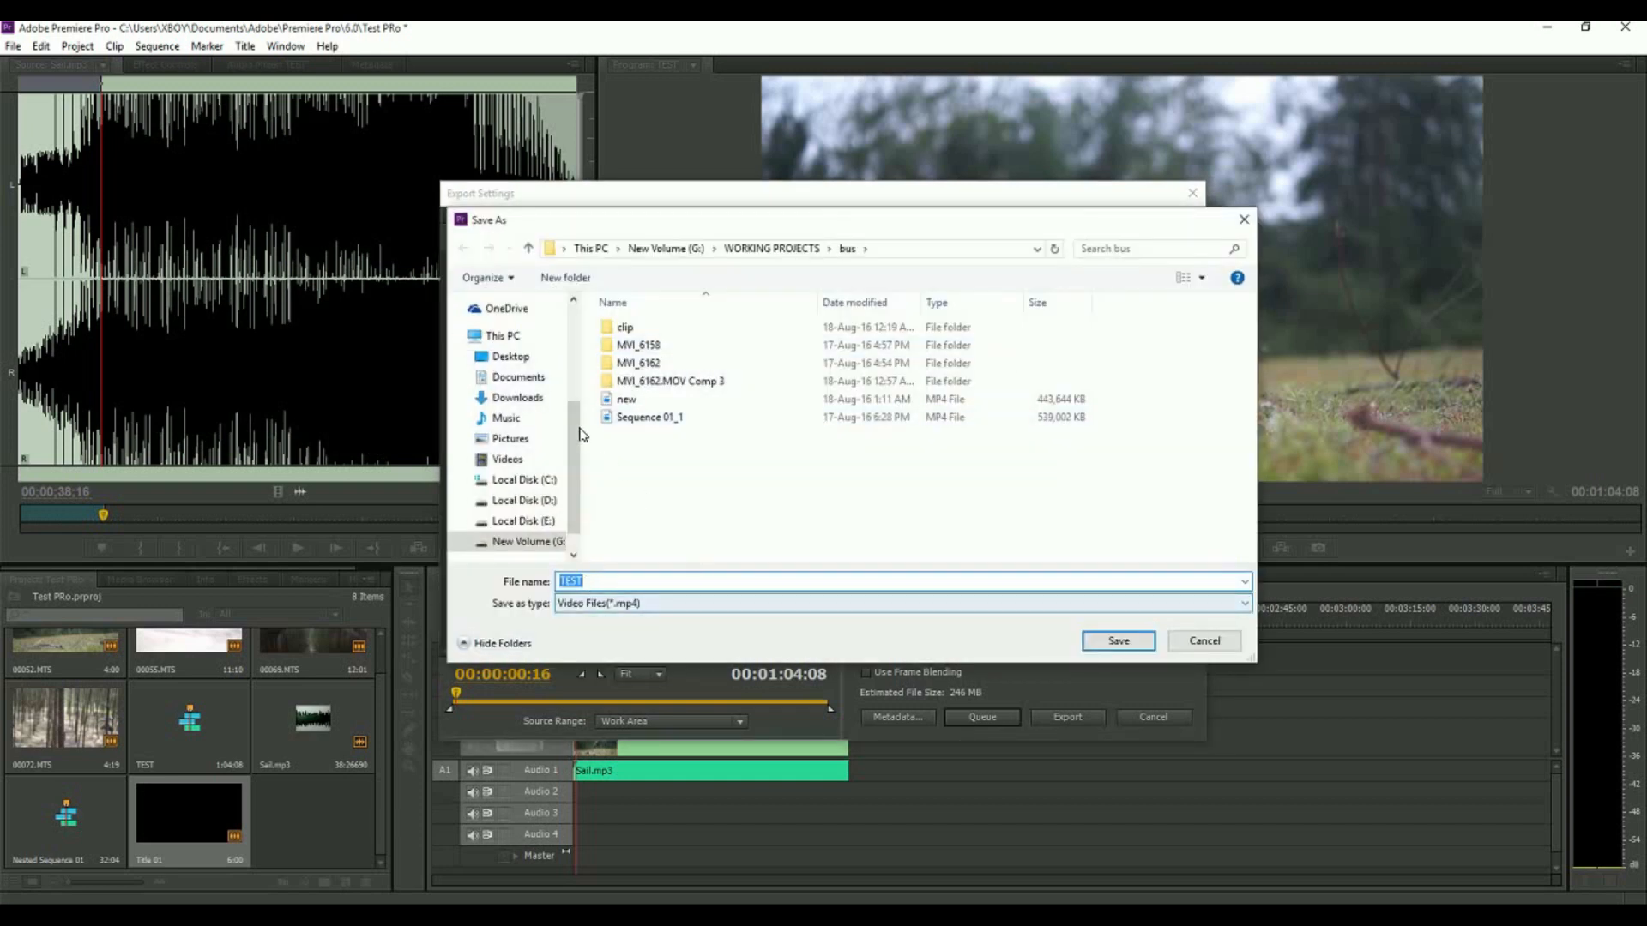
left_click(510, 356)
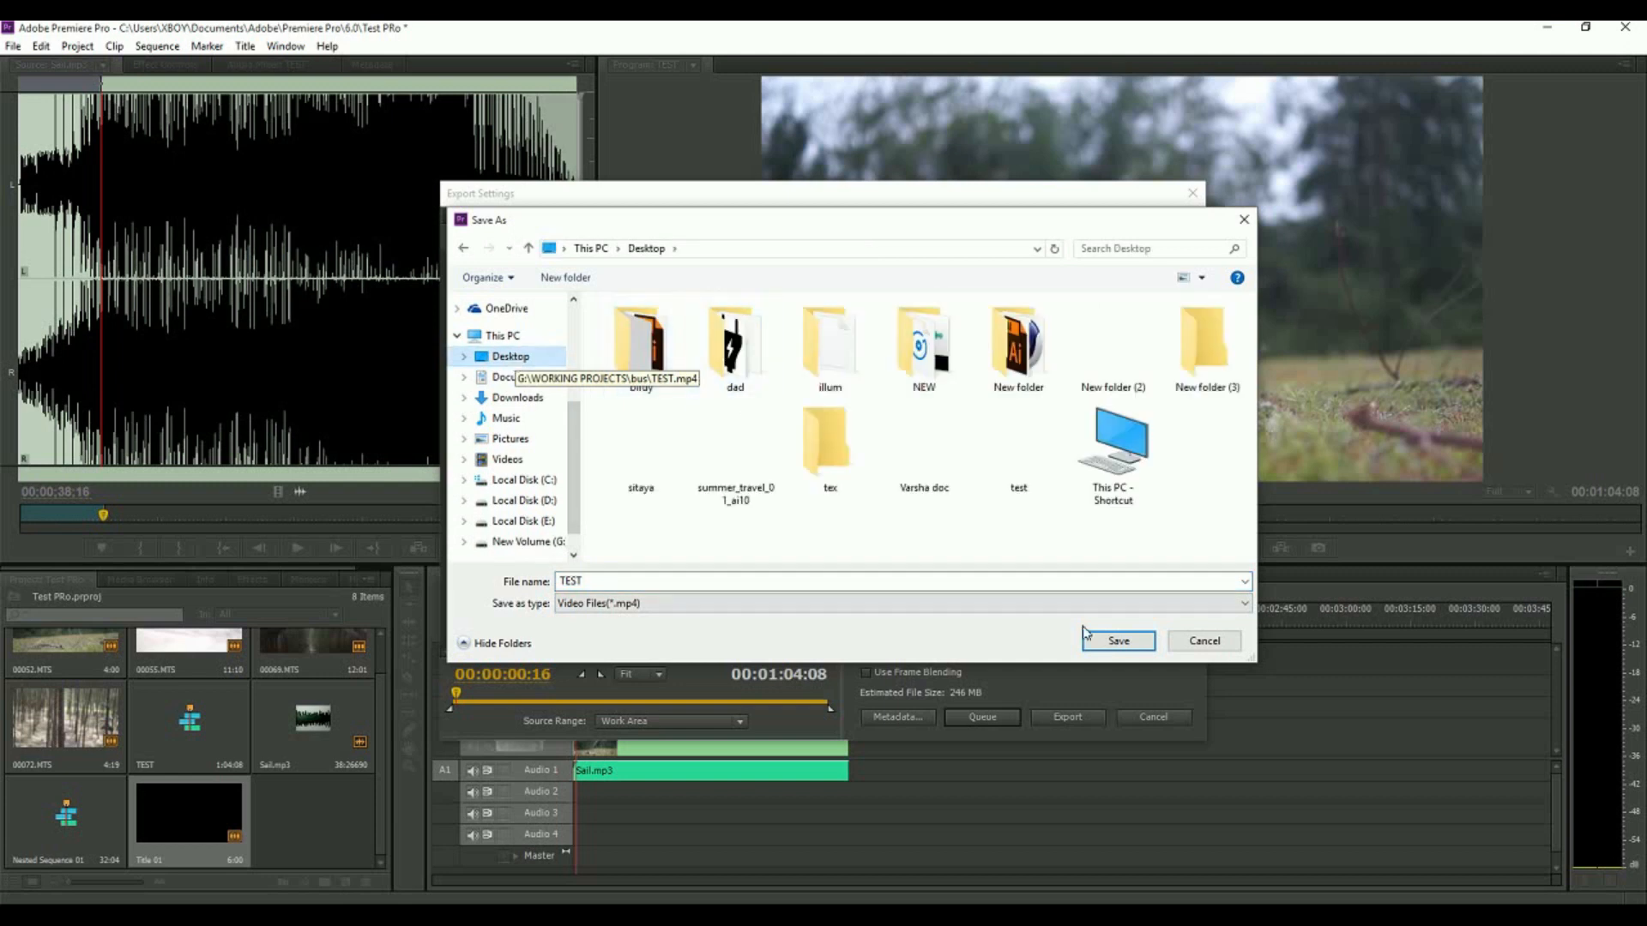
left_click(1113, 642)
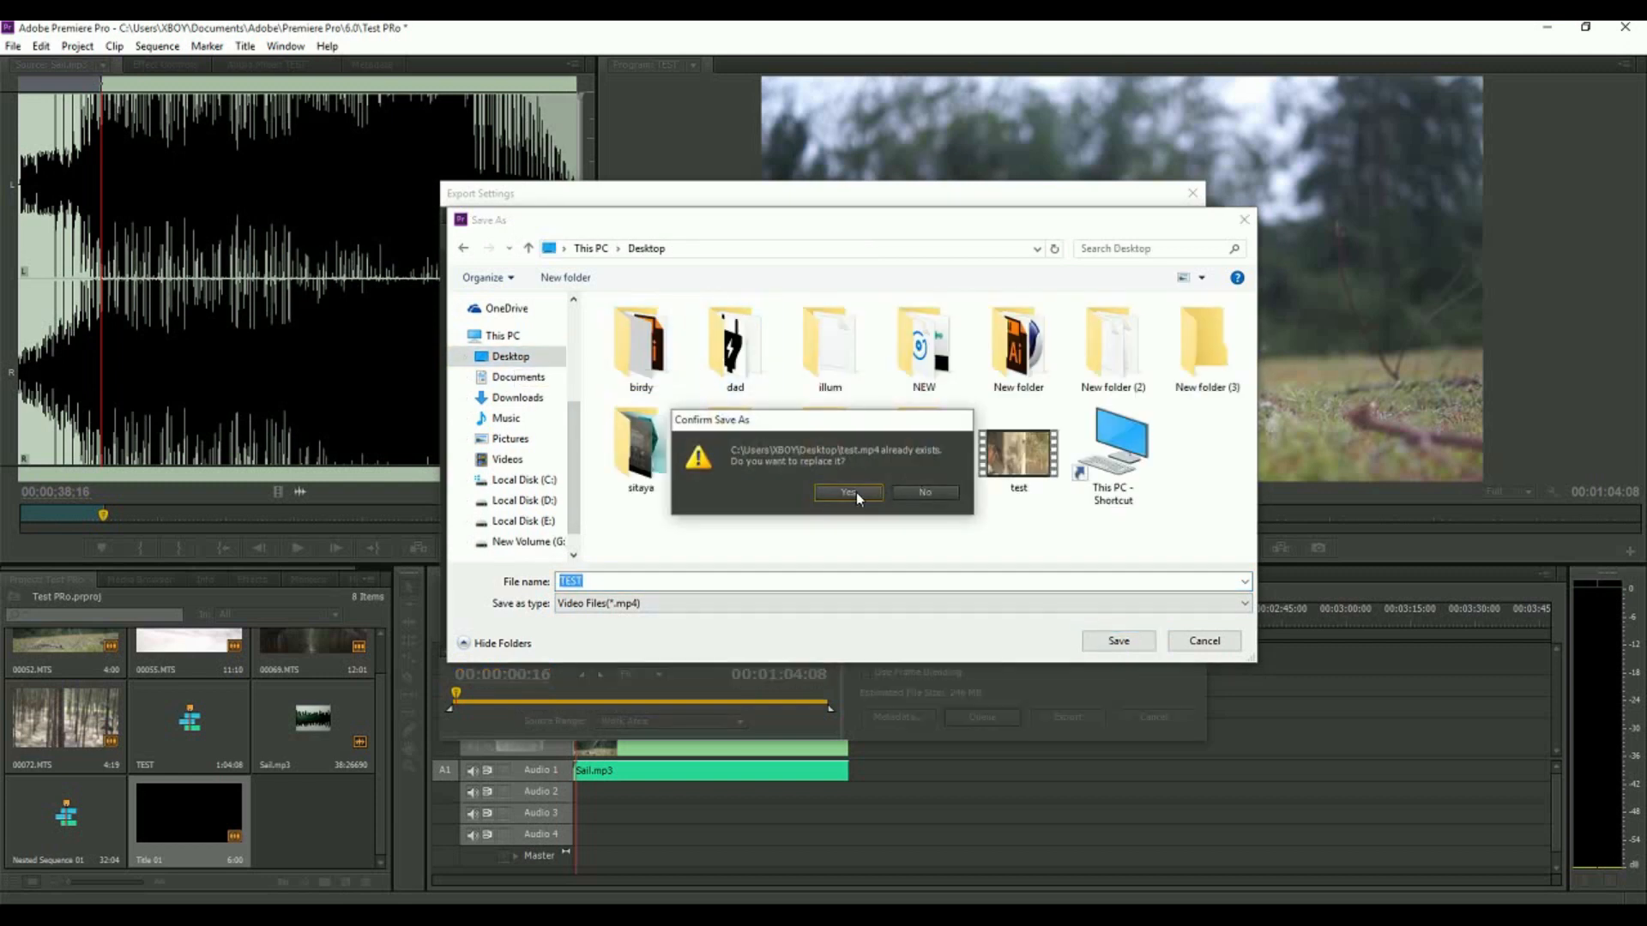
left_click(925, 492)
key("BackSpace")
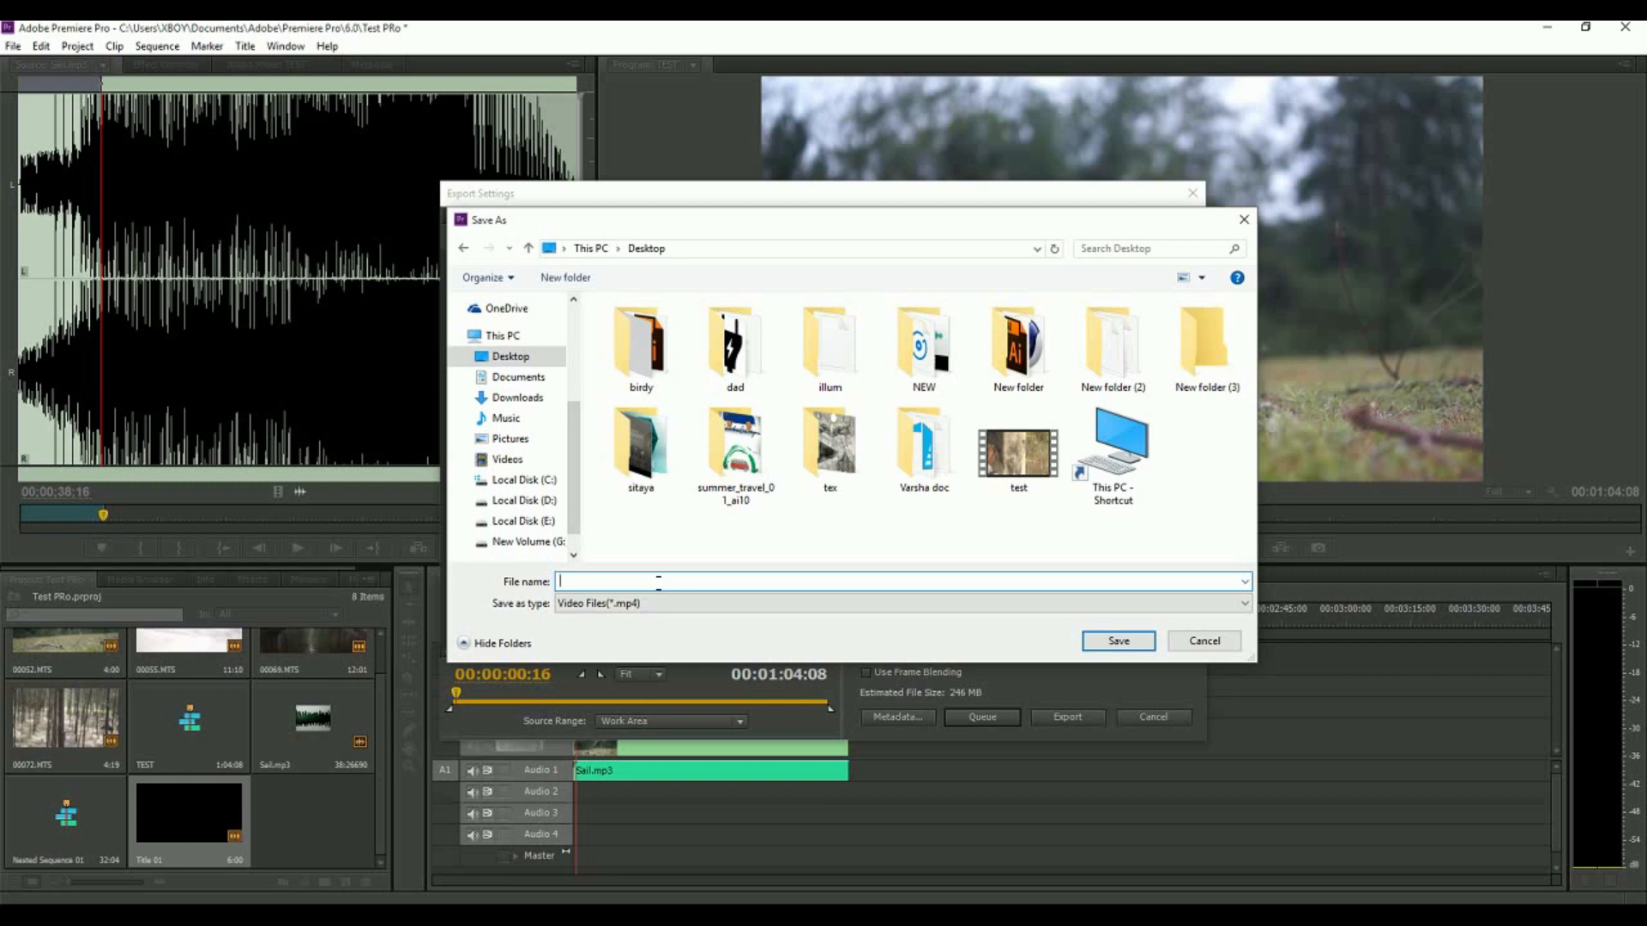
type("TT")
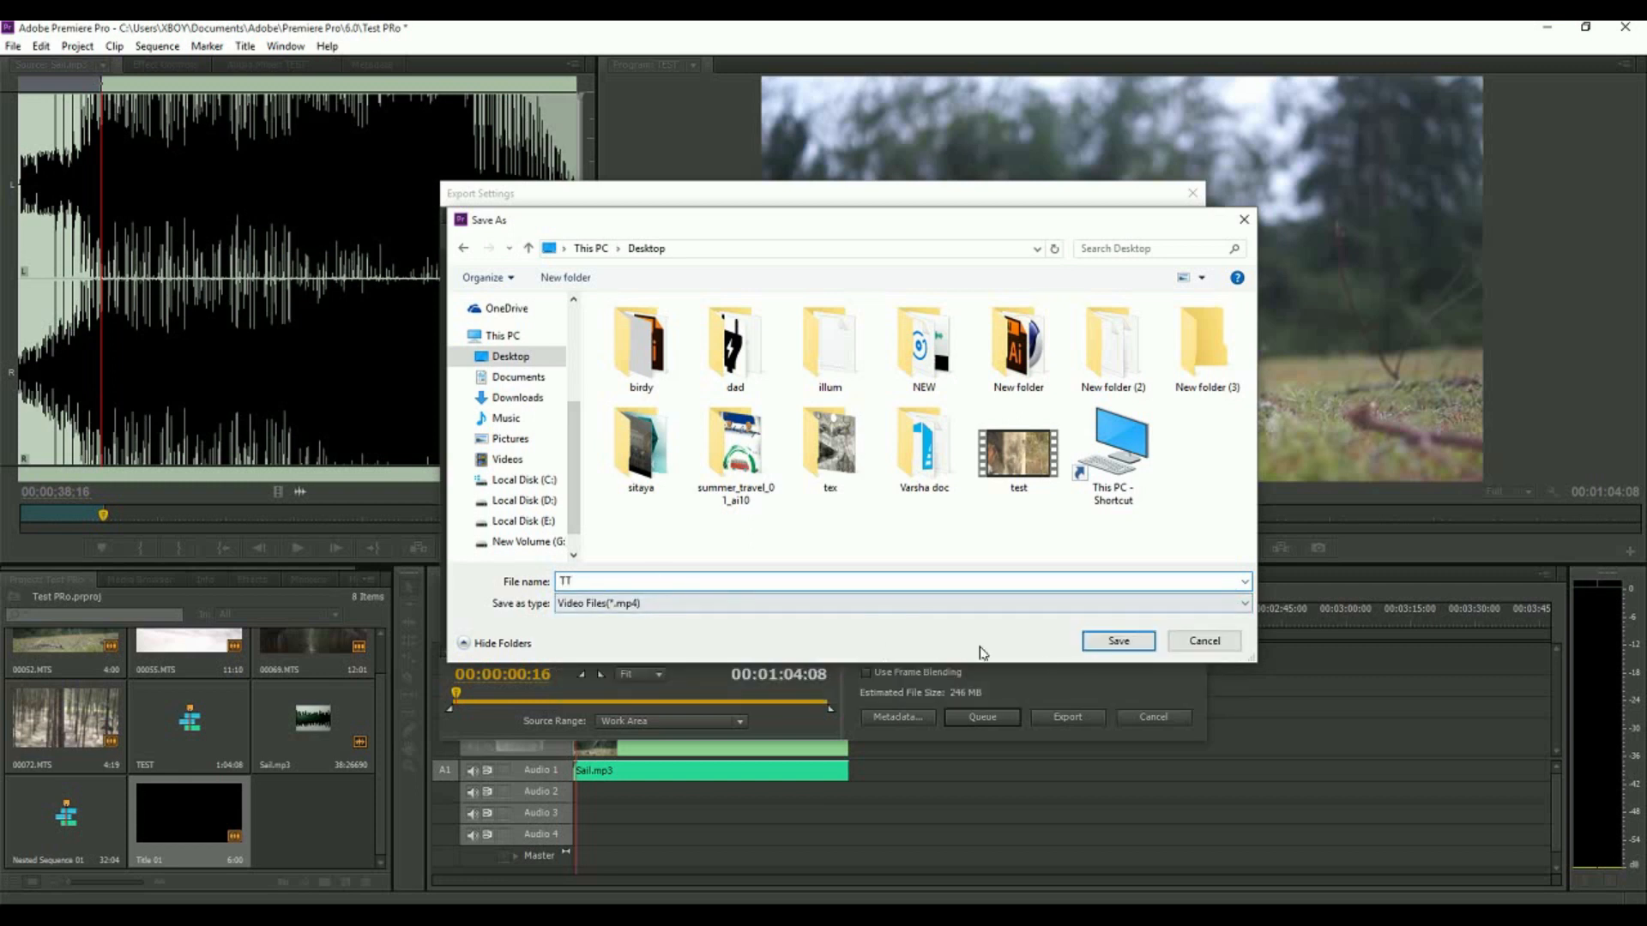
left_click(1099, 645)
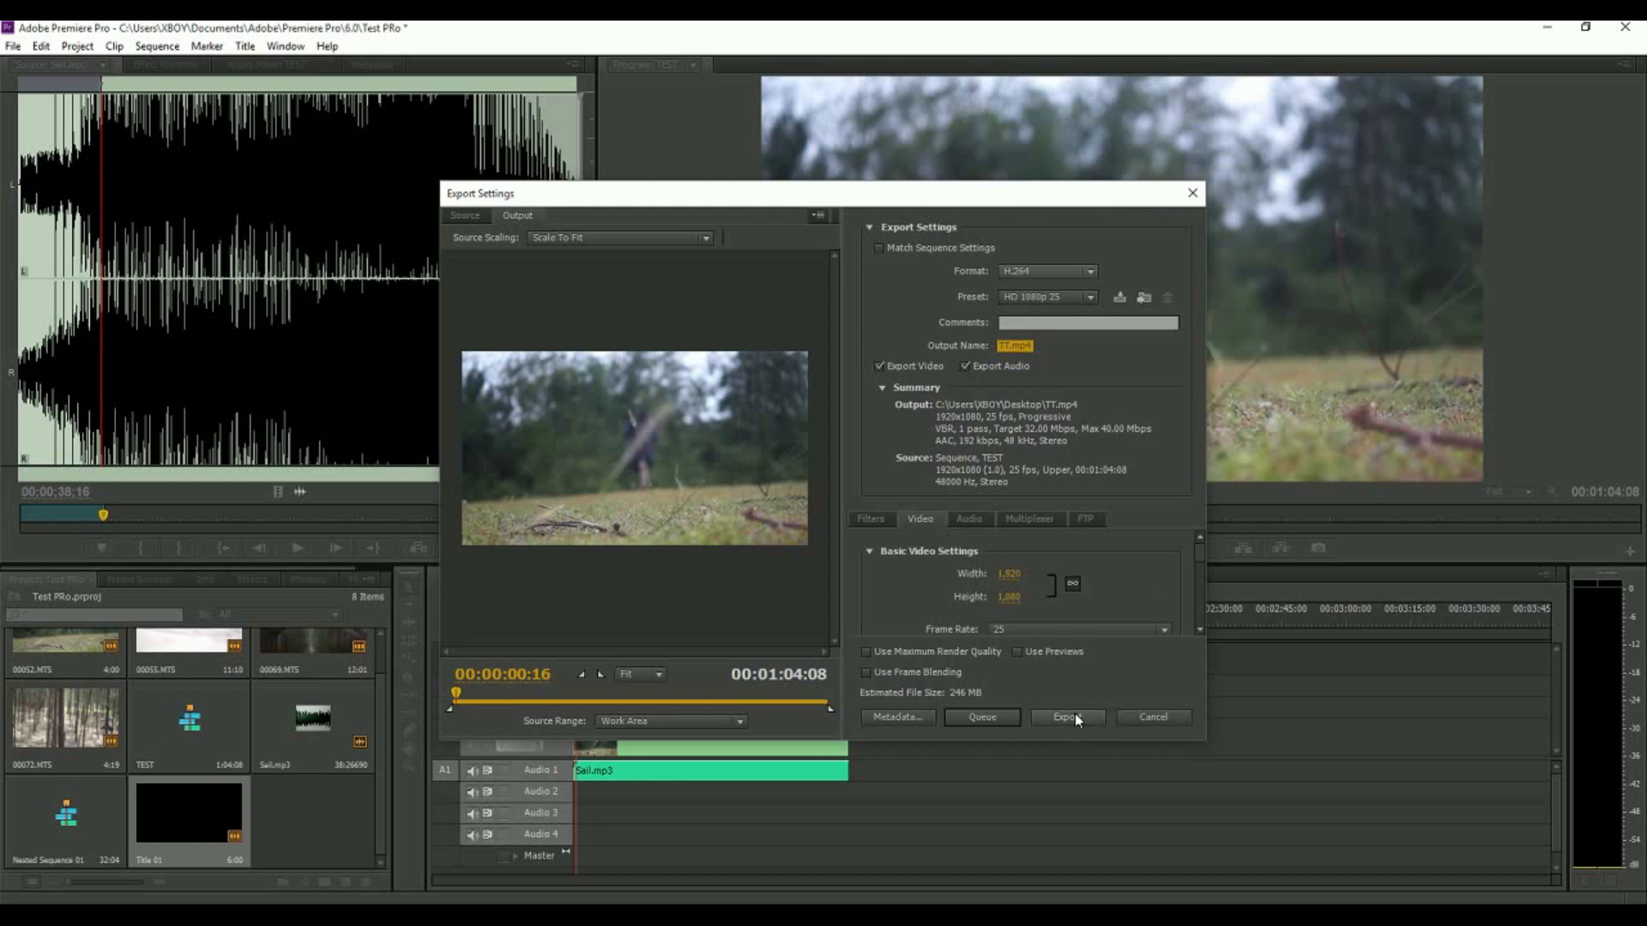
left_click(1074, 714)
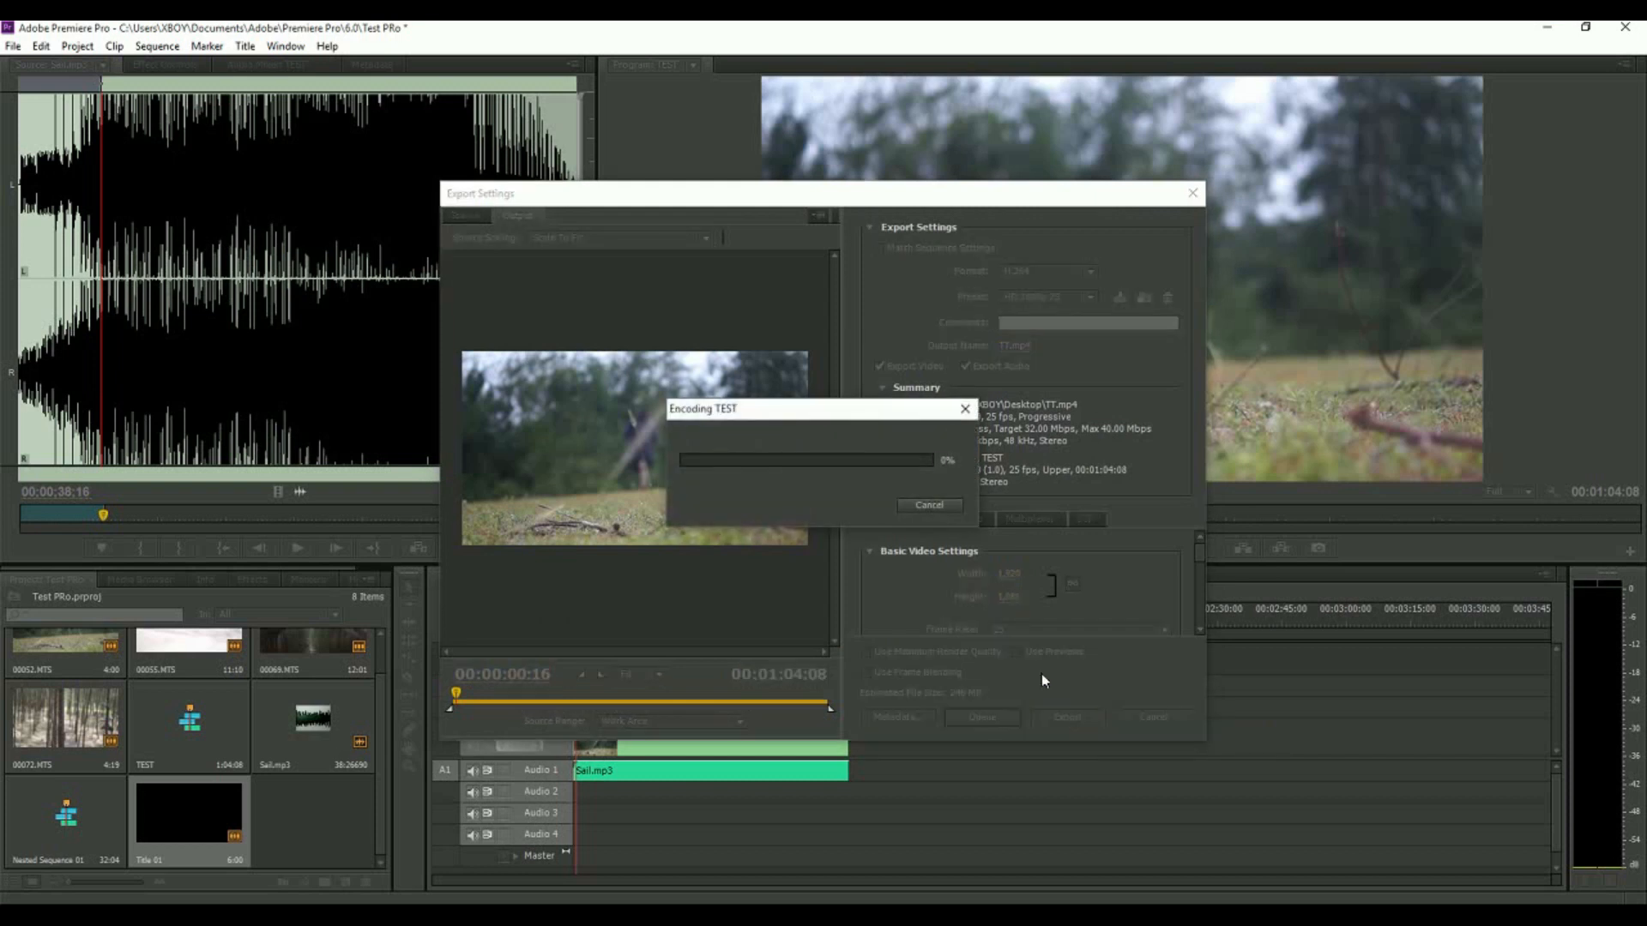